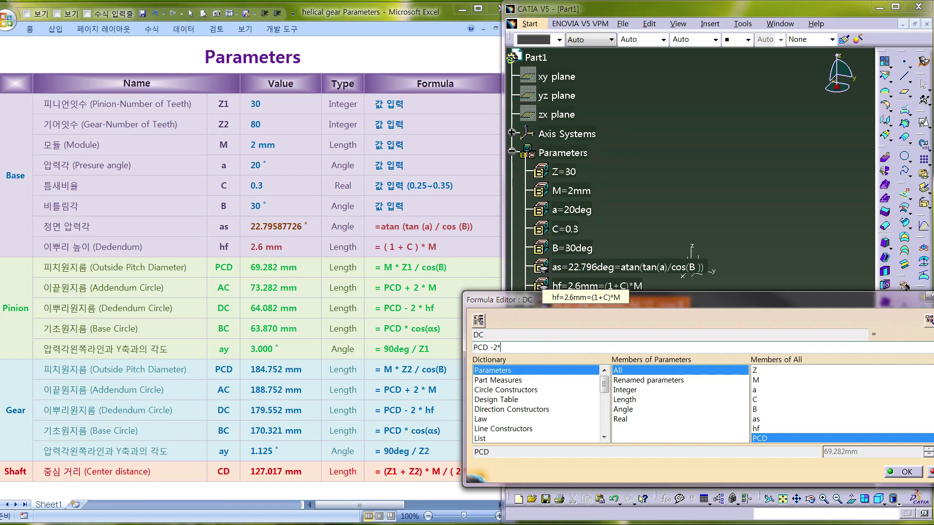
Step: Complete the DC parameter's formula as PCD -2*hf
left_click(589, 286)
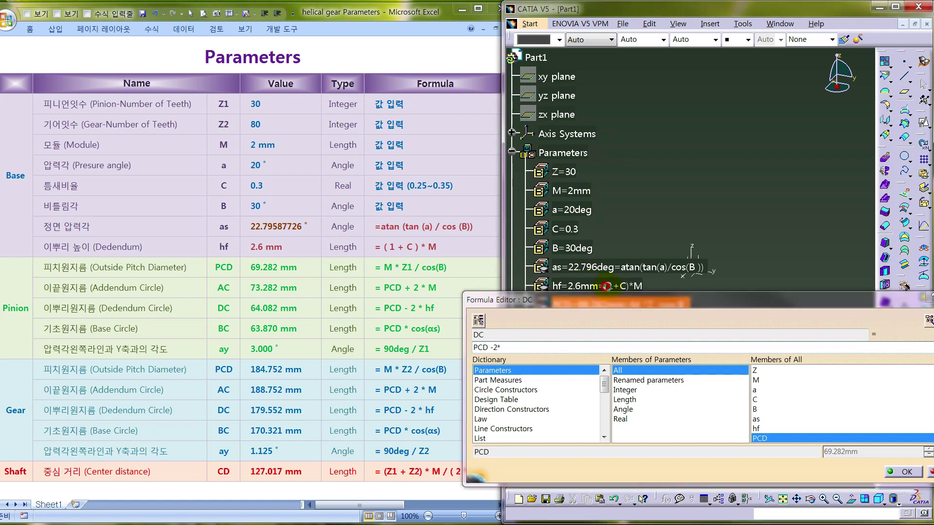
left_click(900, 471)
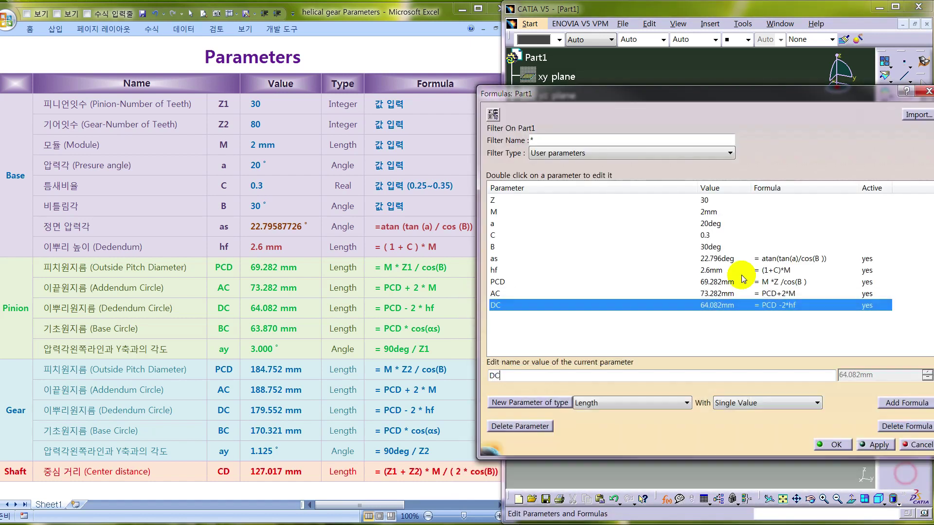
Step: Add a single-value Length parameter named BC and give it the formula PCD *cos(as)
left_click(528, 403)
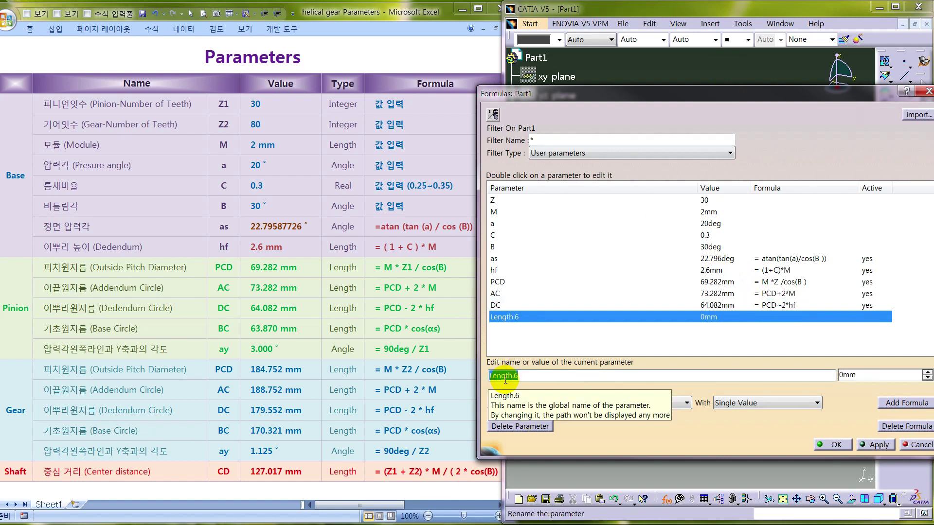
type("BC")
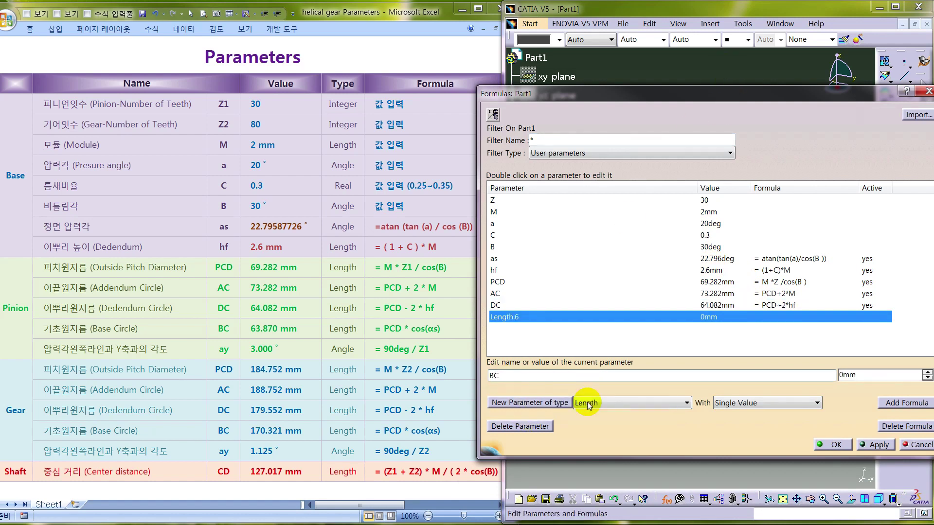
left_click(896, 403)
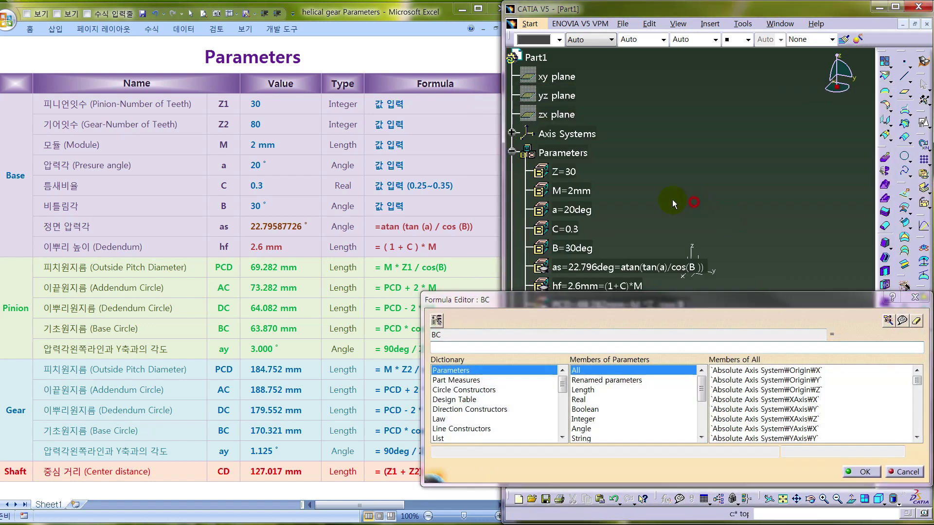
left_click(494, 343)
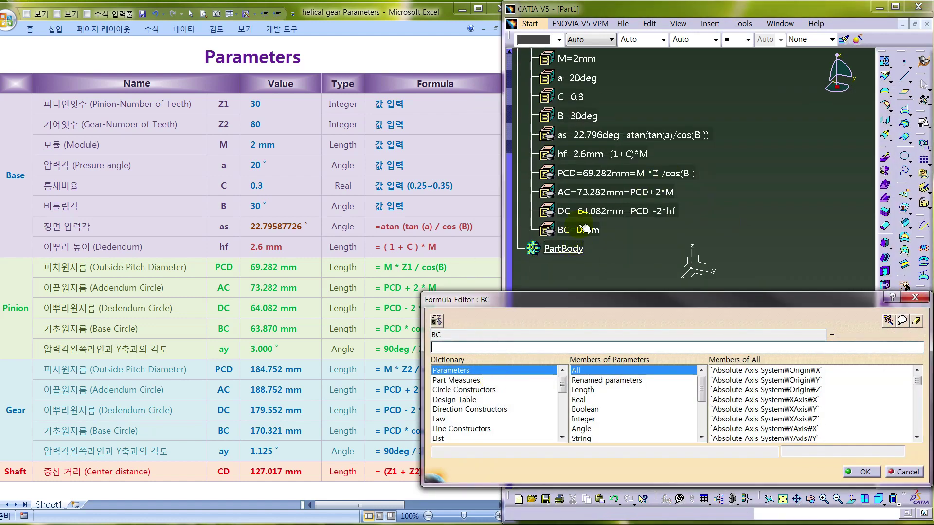
left_click(587, 175)
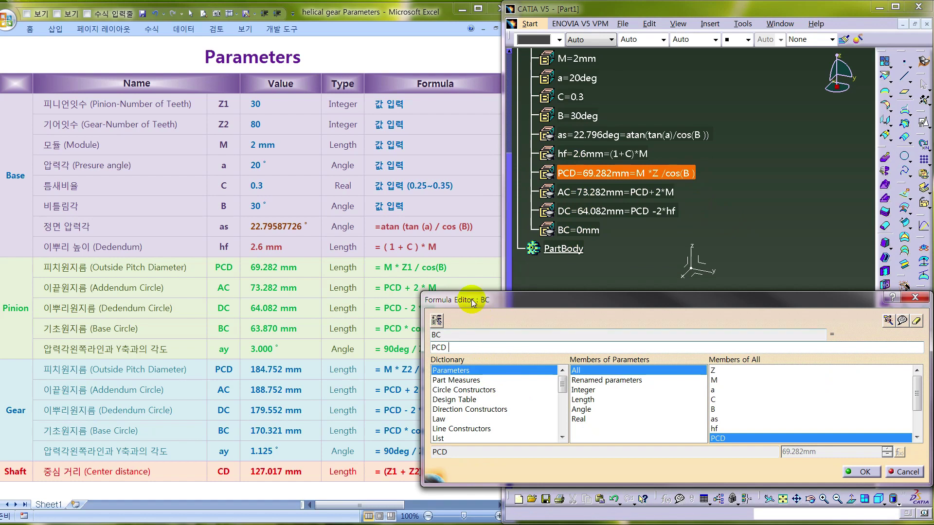
left_click_drag(472, 301, 581, 298)
left_click(461, 347)
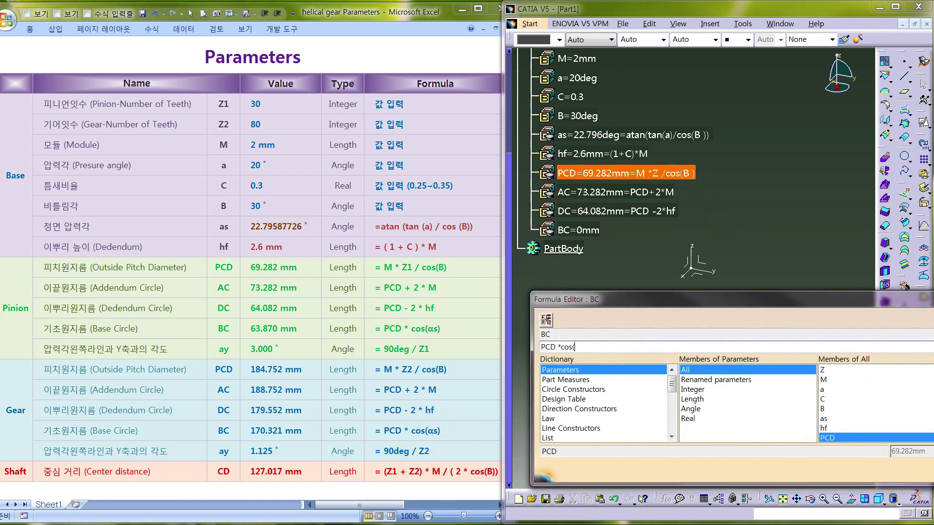
type("*cos(")
left_click(589, 135)
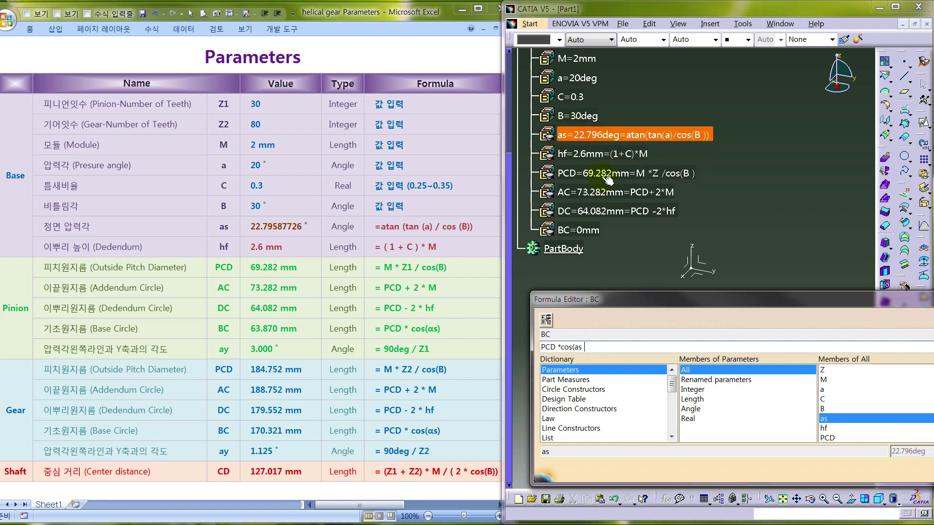
key("BackSpace")
key("Return")
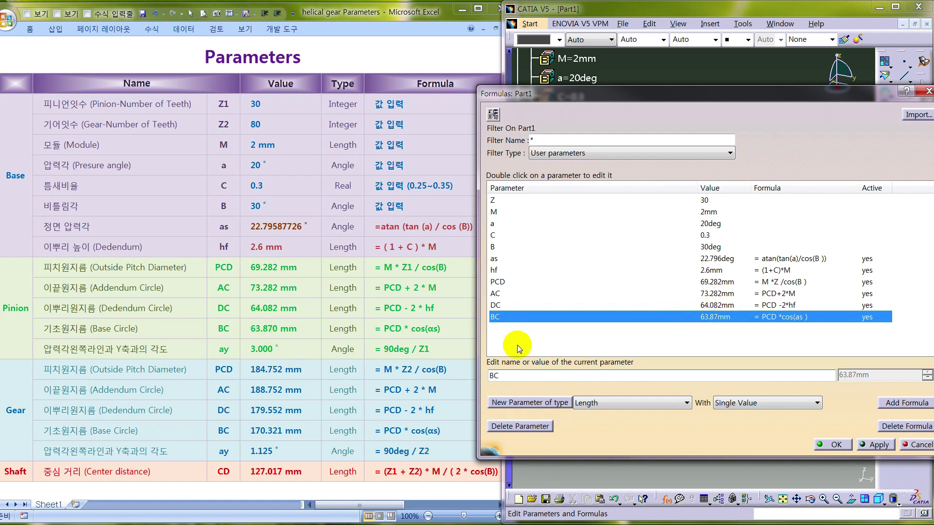
Step: Create a new single-value parameter of type Angle and name it ay
left_click(592, 404)
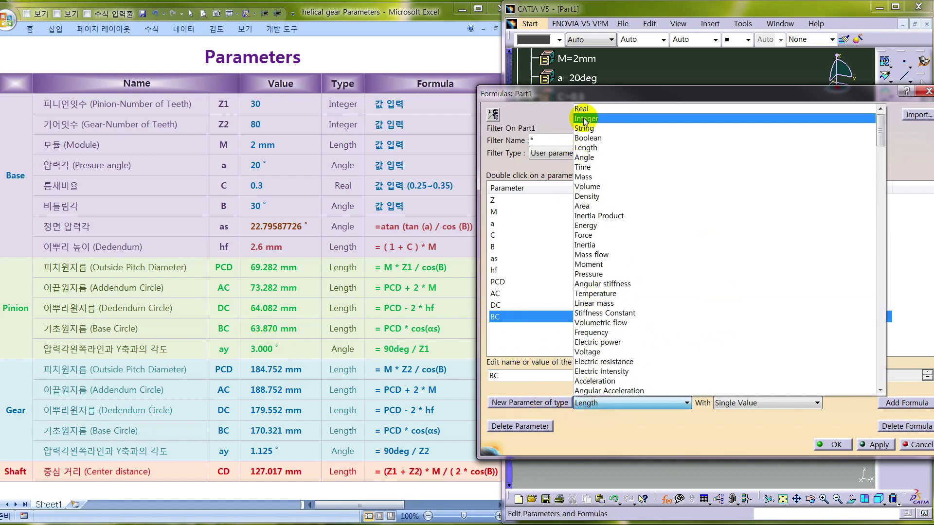
left_click(584, 157)
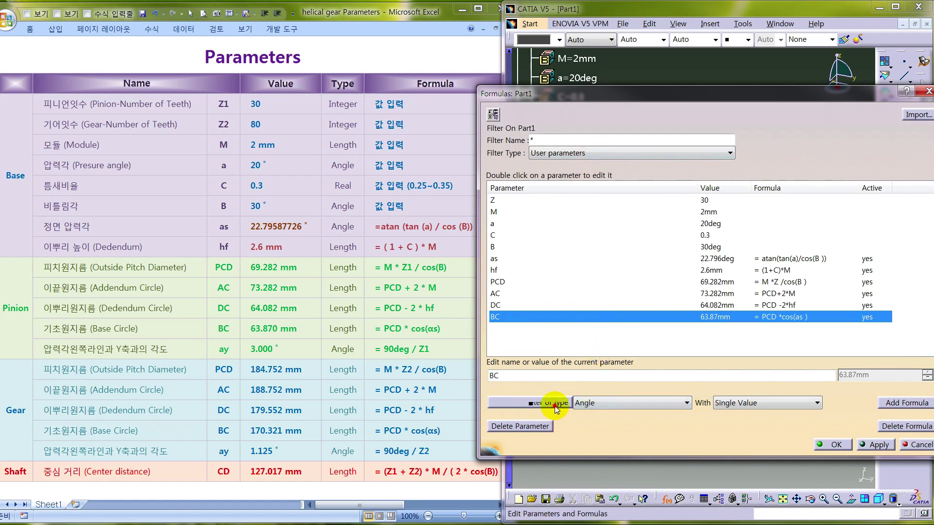
left_click(556, 403)
left_click(501, 376)
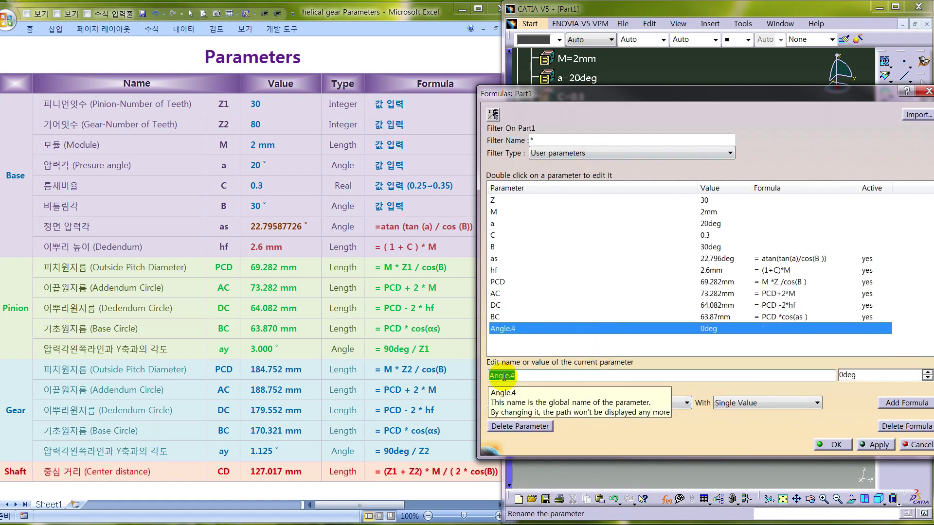
type("ay")
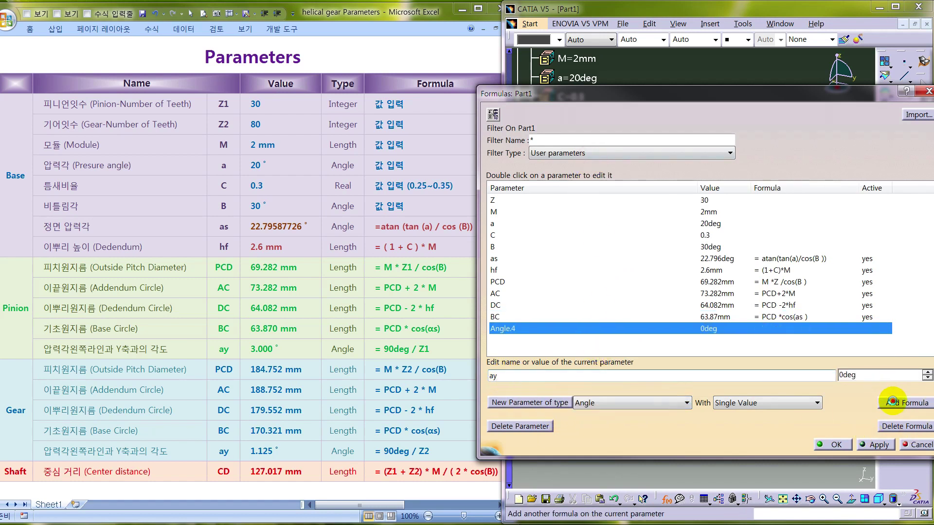
Step: Give the ay parameter the formula 90deg/Z and finish editing the part's formulas
left_click(897, 403)
left_click_drag(468, 299, 495, 298)
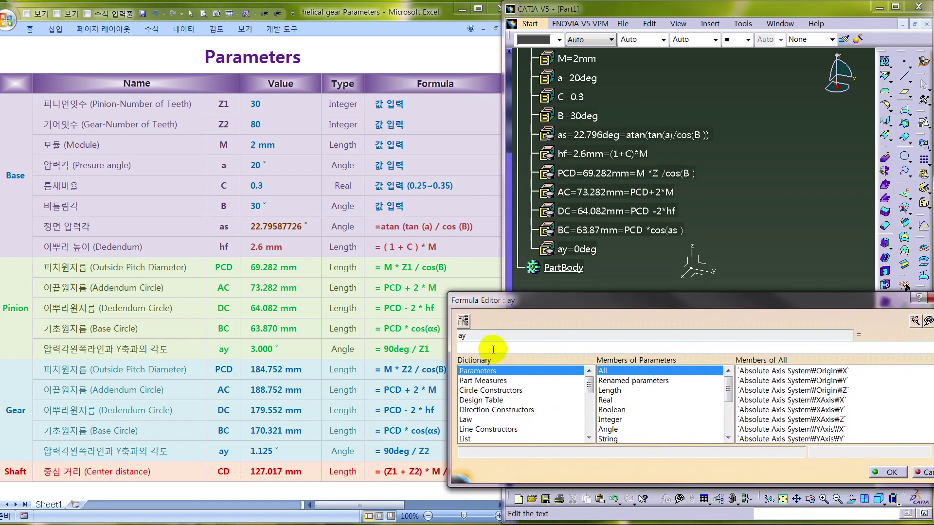
type("90deg/")
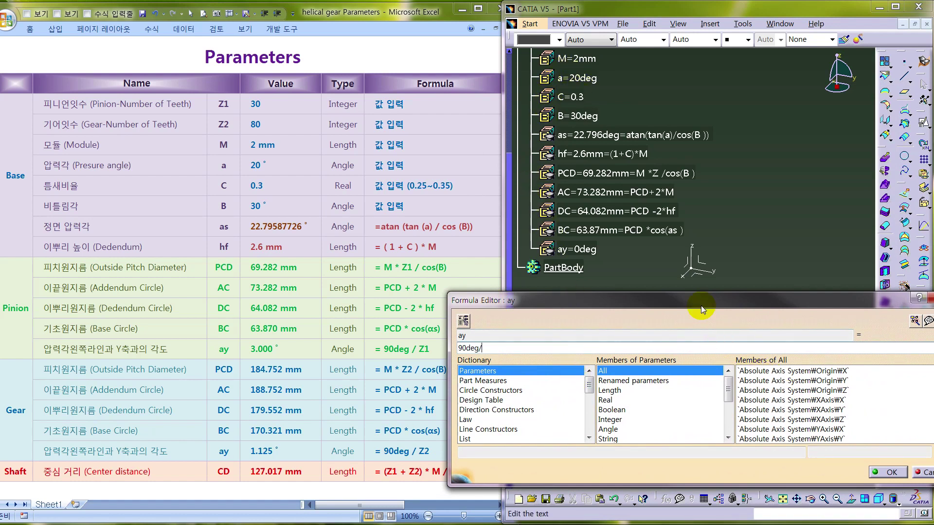
type("Z")
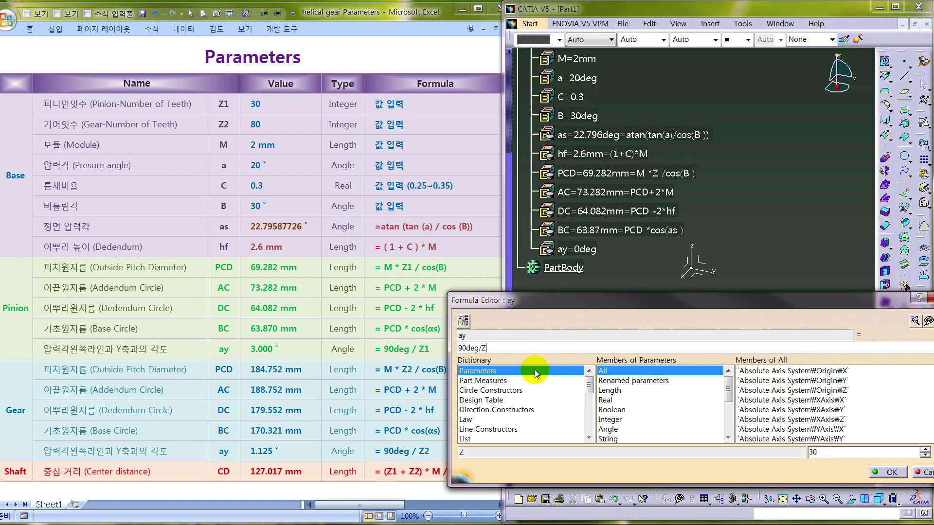
left_click(893, 473)
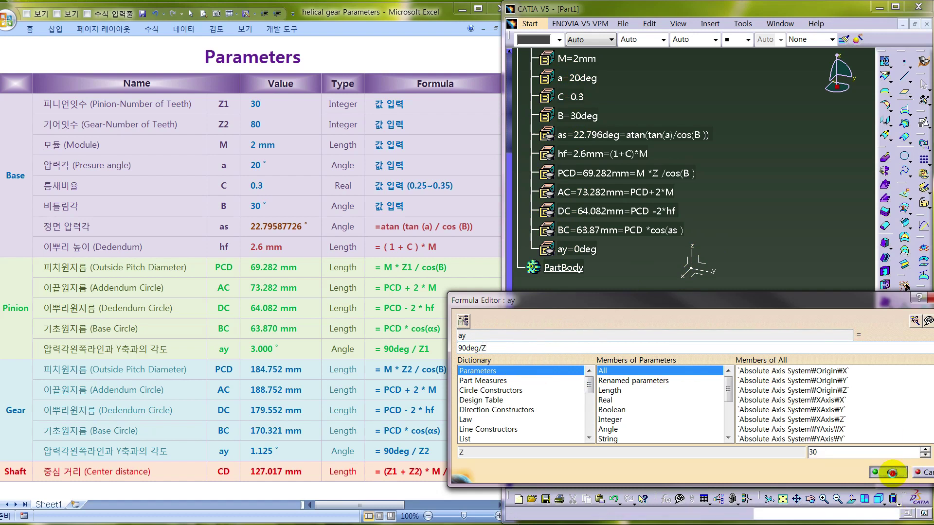
left_click(836, 444)
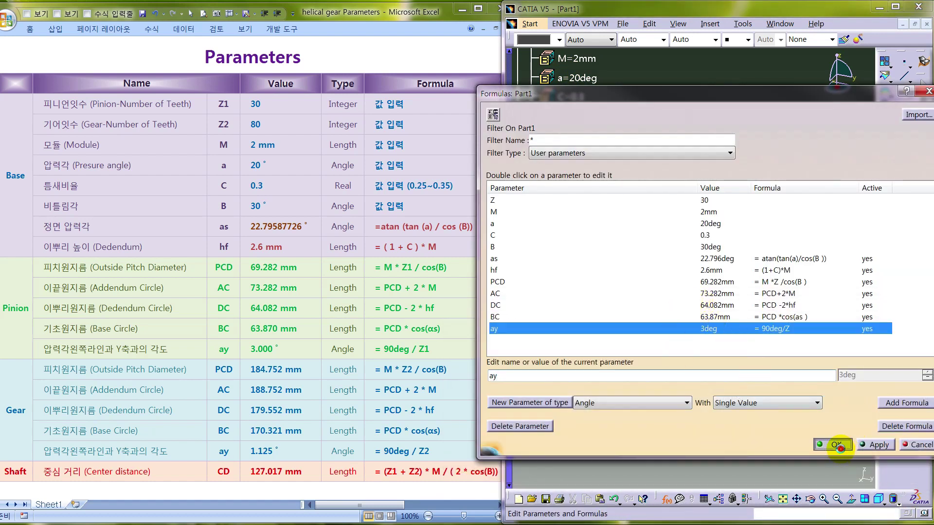
Step: Maximize the CATIA window with the full specification tree in view
scroll(627, 340, "up", 5)
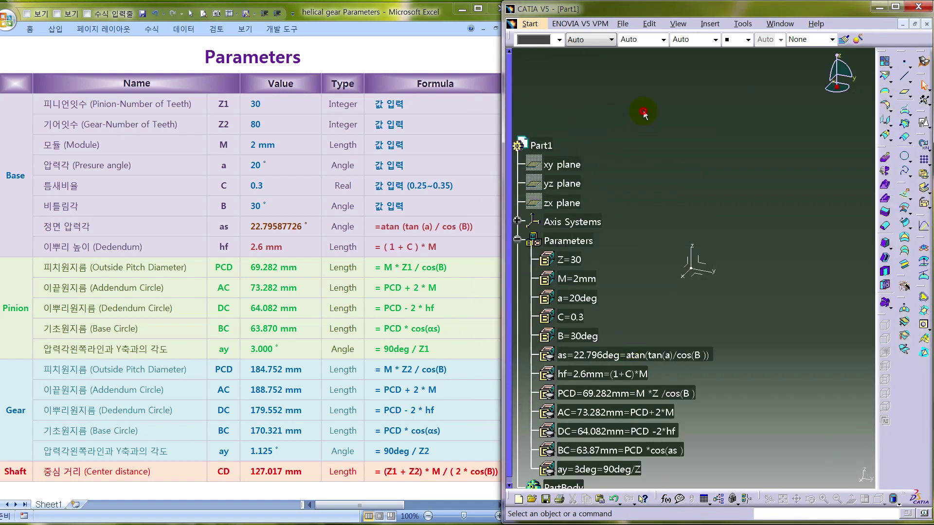
scroll(657, 105, "down", 1)
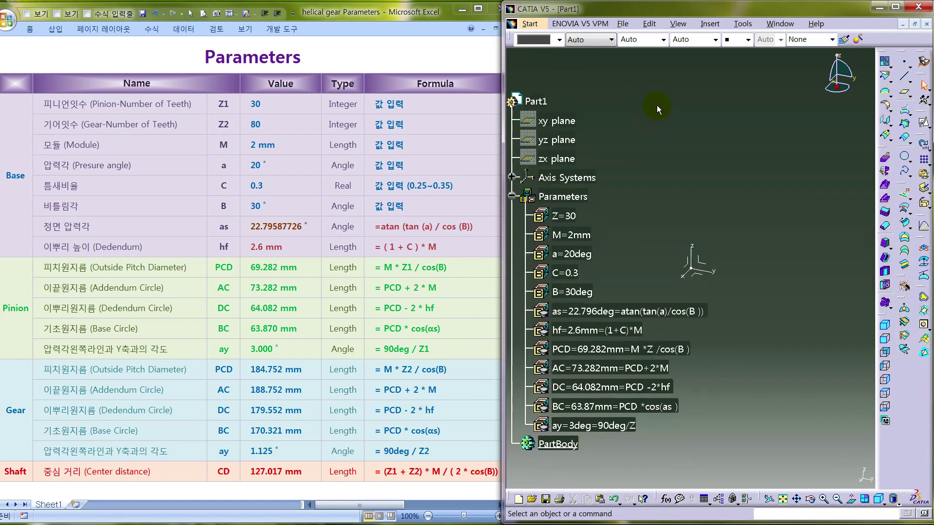
left_click(687, 155)
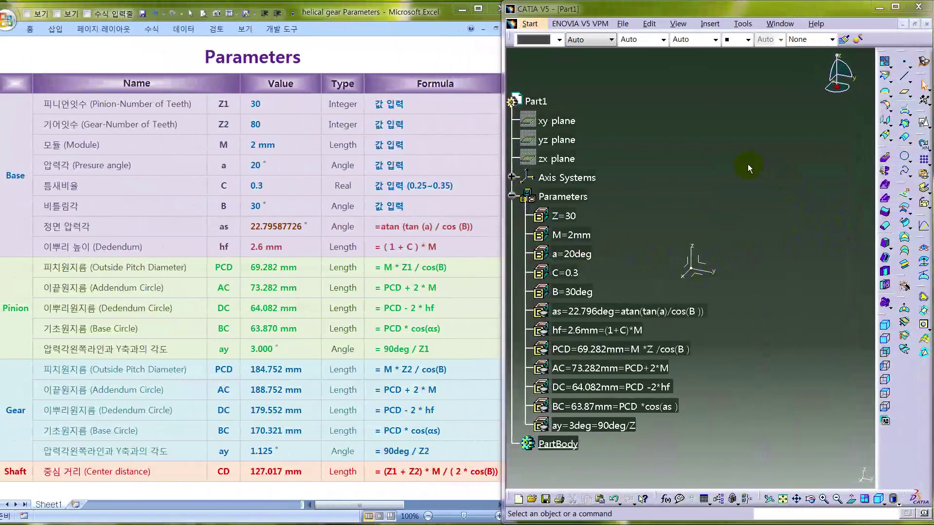
left_click(748, 164)
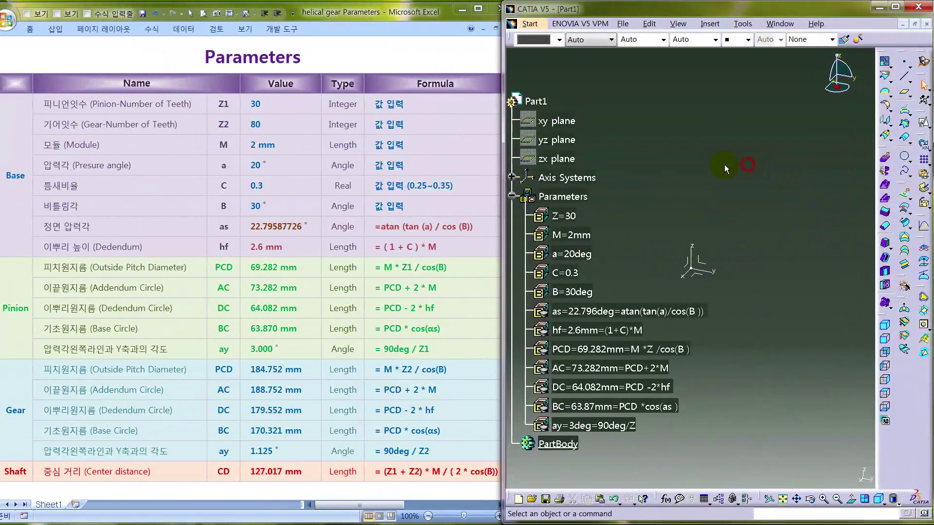
double_click(603, 10)
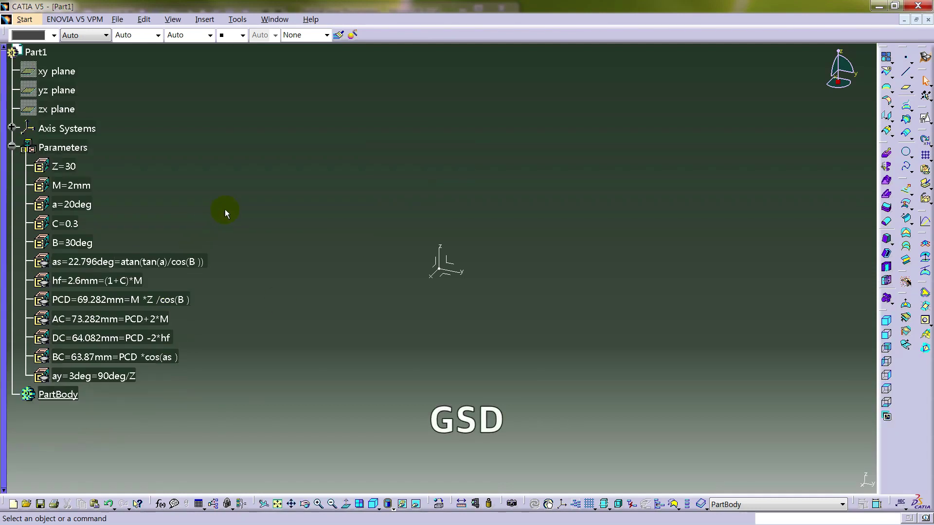
left_click_drag(13, 103, 20, 111)
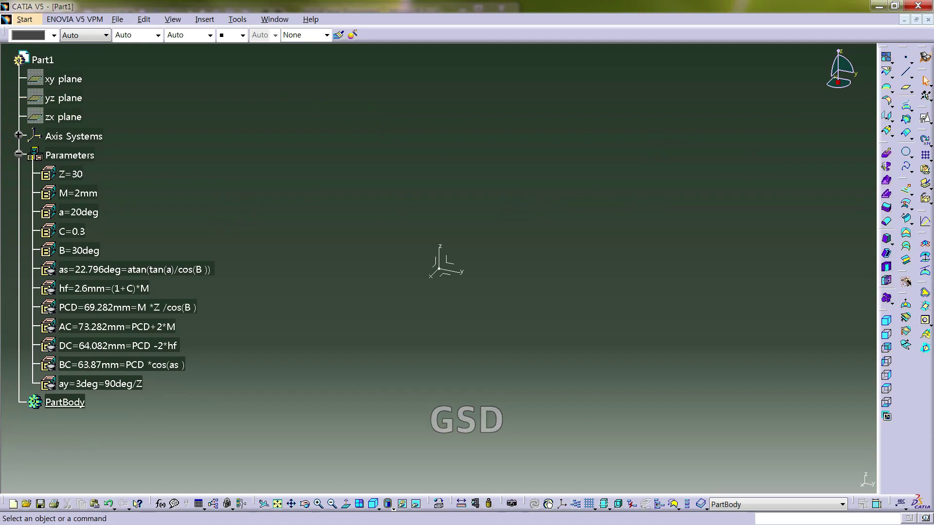
Step: Create a 0 to 180 degree center-and-radius arc at the axis system origin on the ZX plane, with its diameter driven by PCD
left_click(906, 152)
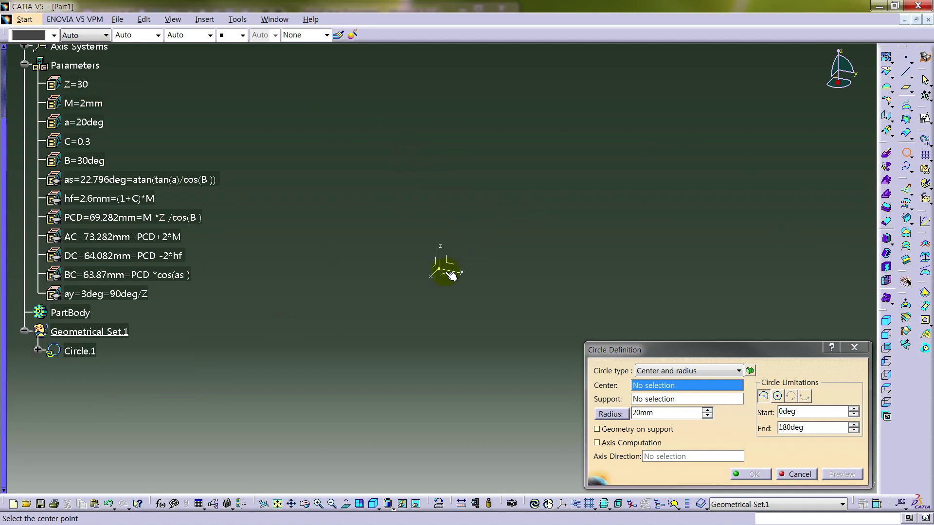
left_click(439, 266)
left_click(439, 267)
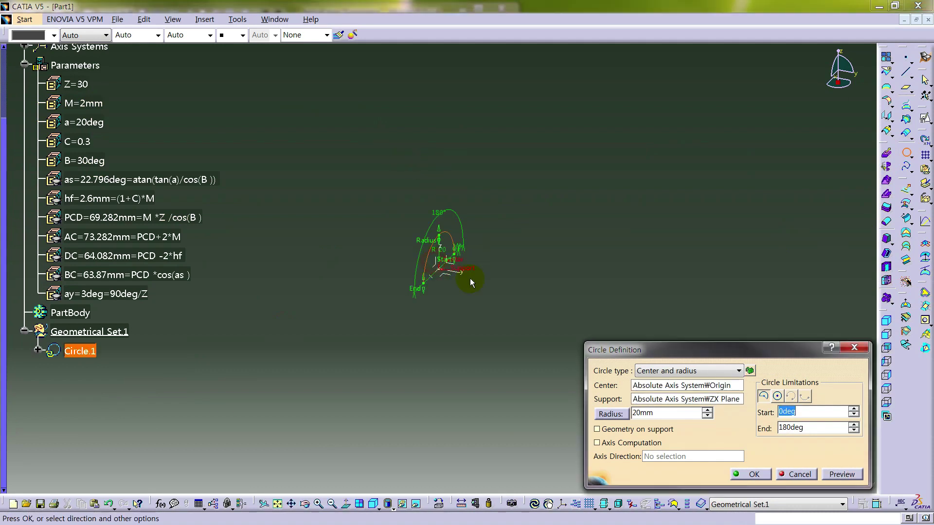
right_click(671, 413)
left_click(731, 300)
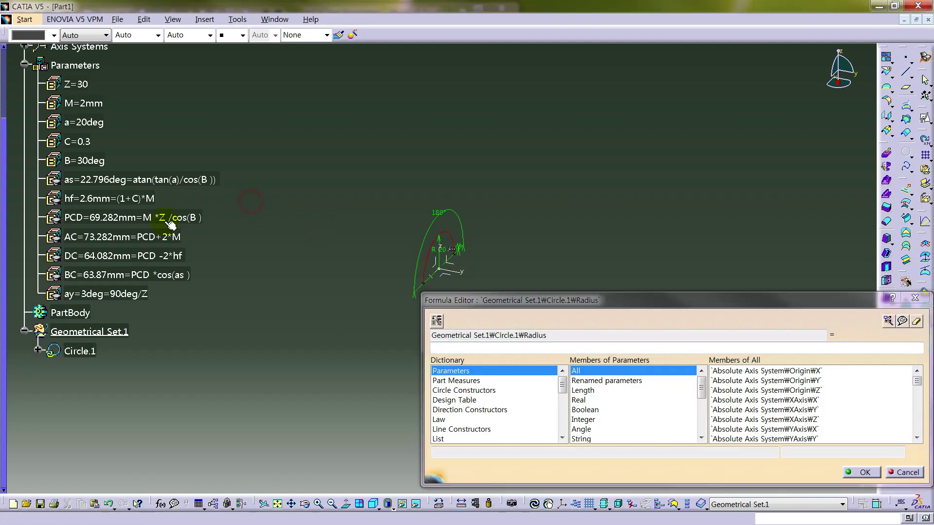
left_click(170, 218)
left_click(857, 473)
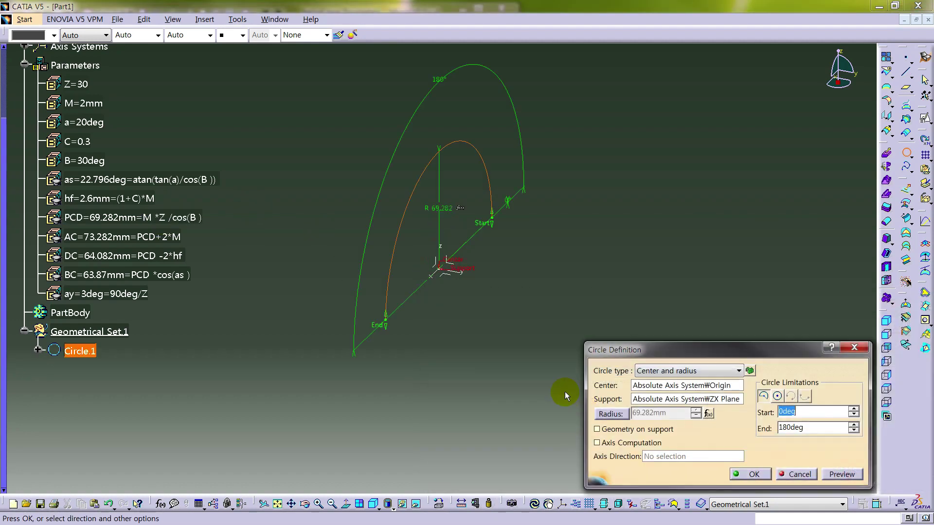
left_click(611, 414)
left_click(749, 474)
Step: Create a second 0 to 180 degree arc at the origin on the ZX plane, with its diameter driven by BC
middle_click_drag(490, 284, 544, 241)
left_click(905, 153)
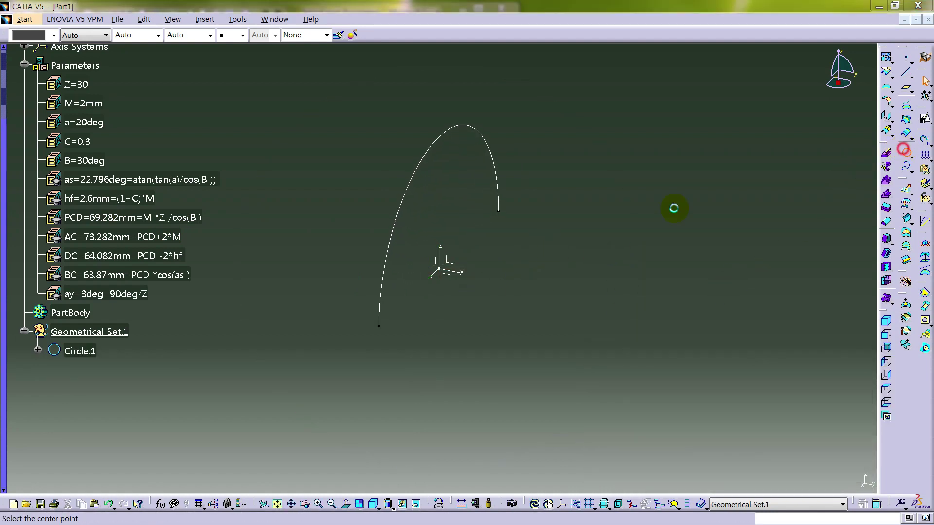
left_click(439, 269)
left_click(439, 269)
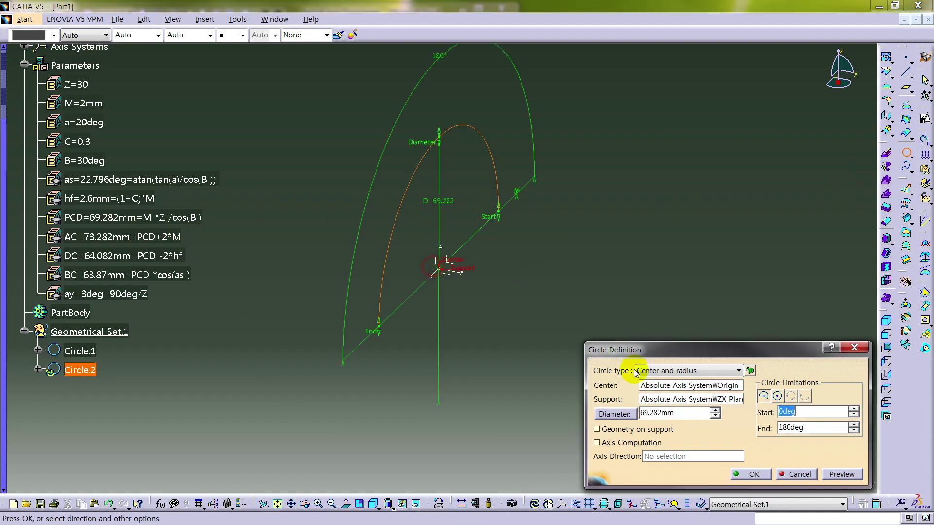
left_click(681, 412)
double_click(683, 411)
right_click(683, 411)
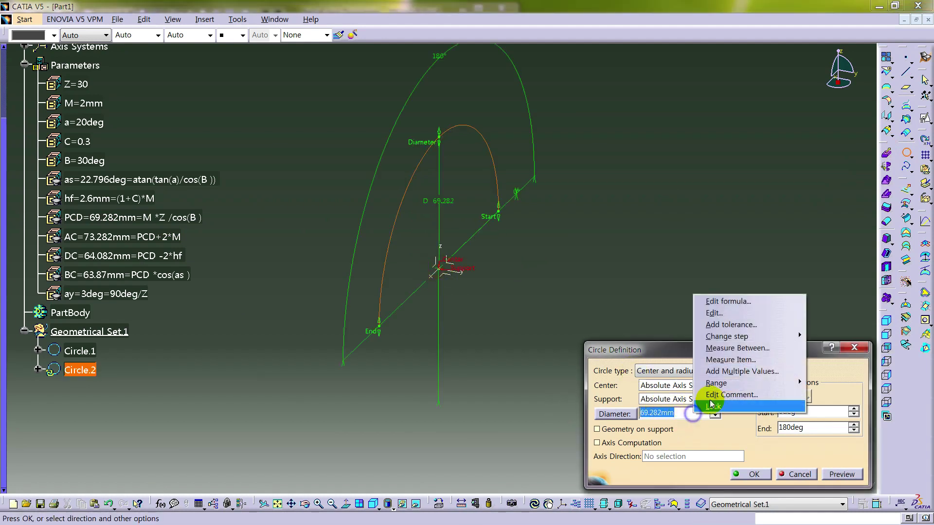
left_click(701, 302)
left_click(134, 275)
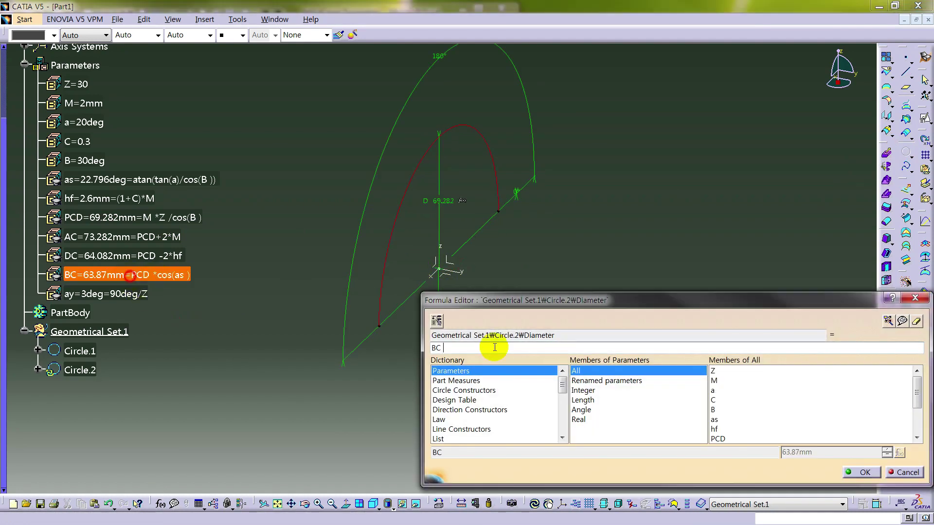
left_click(861, 472)
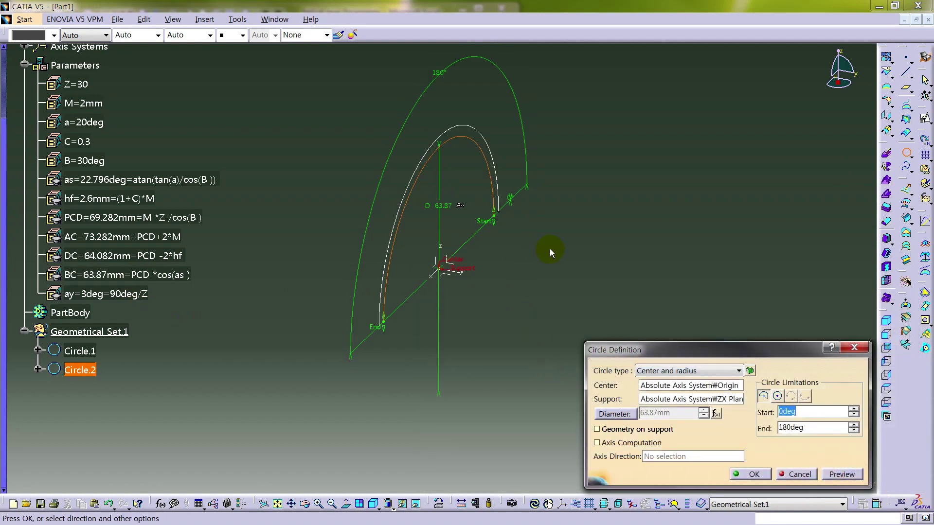
left_click(753, 474)
Step: Create a full center-and-radius circle at the axis system origin on the ZX plane with a 55 mm diameter
left_click(906, 153)
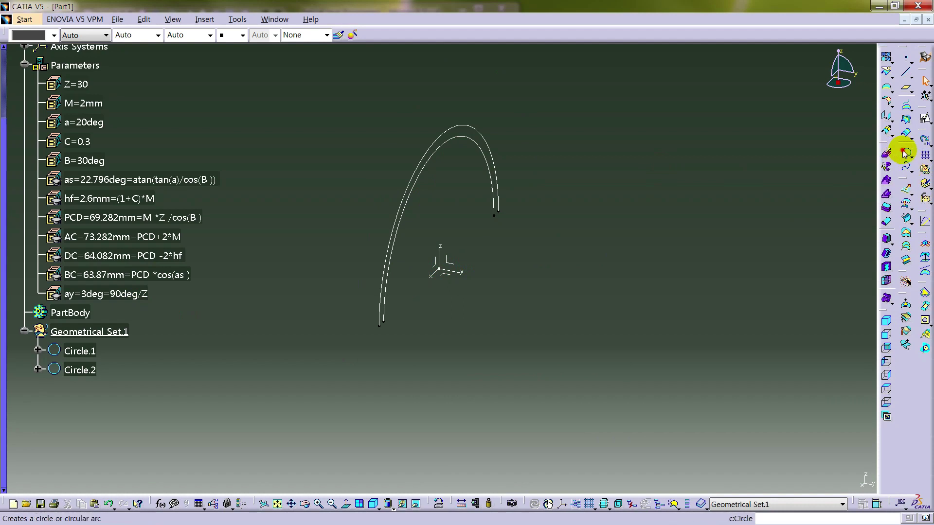
left_click(444, 272)
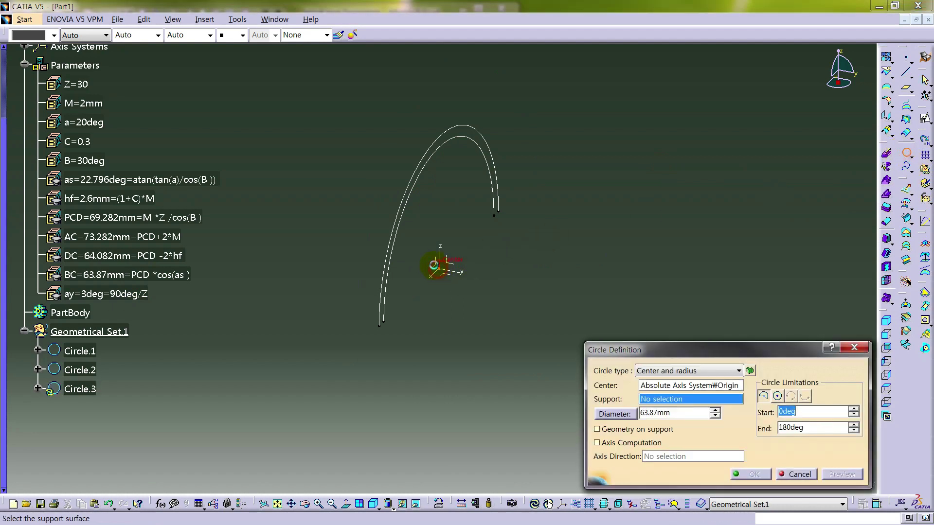
left_click(440, 267)
left_click(778, 396)
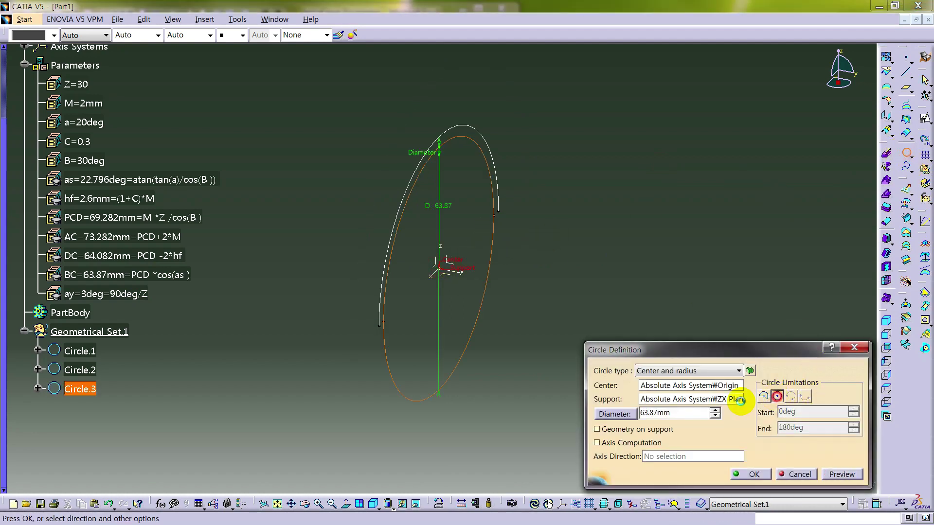
double_click(676, 413)
type("55")
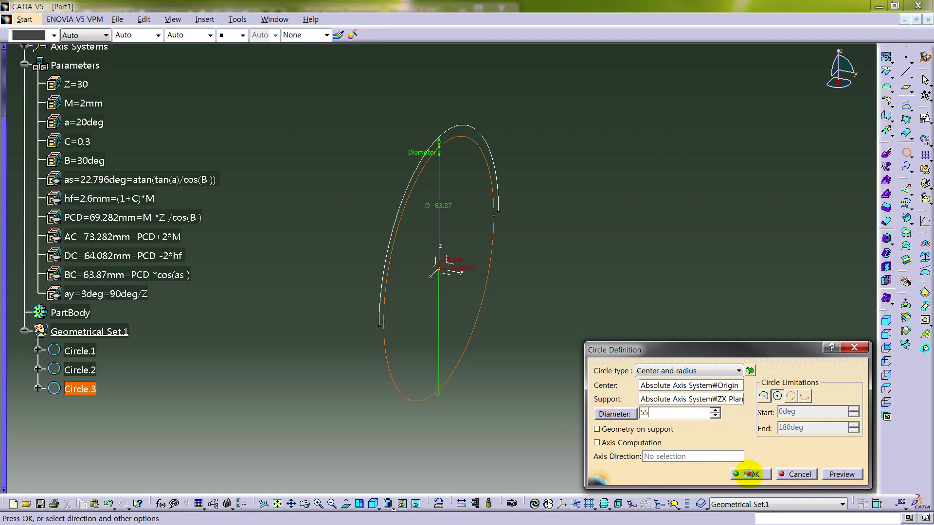
left_click(752, 474)
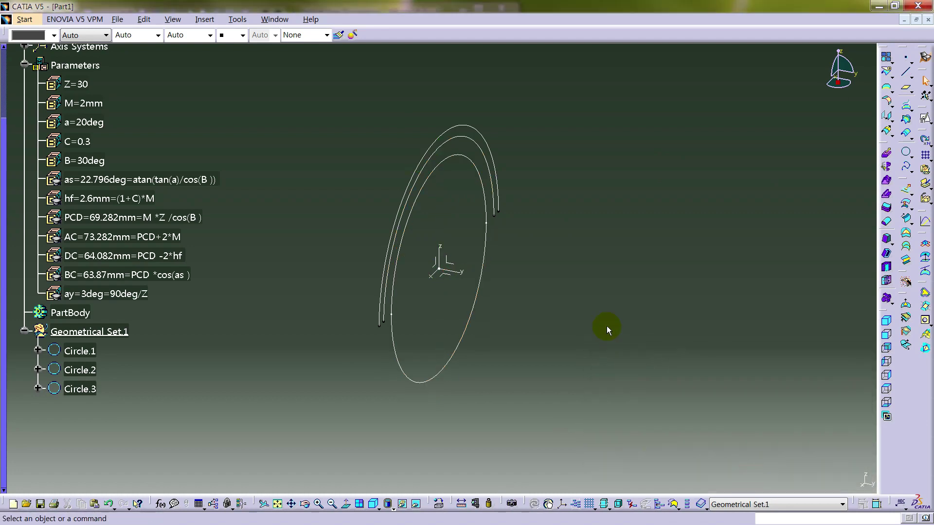
Step: Rename Circle.1 as Circle.1_PCD in its feature properties
middle_click_drag(508, 222, 498, 302)
left_click(93, 351)
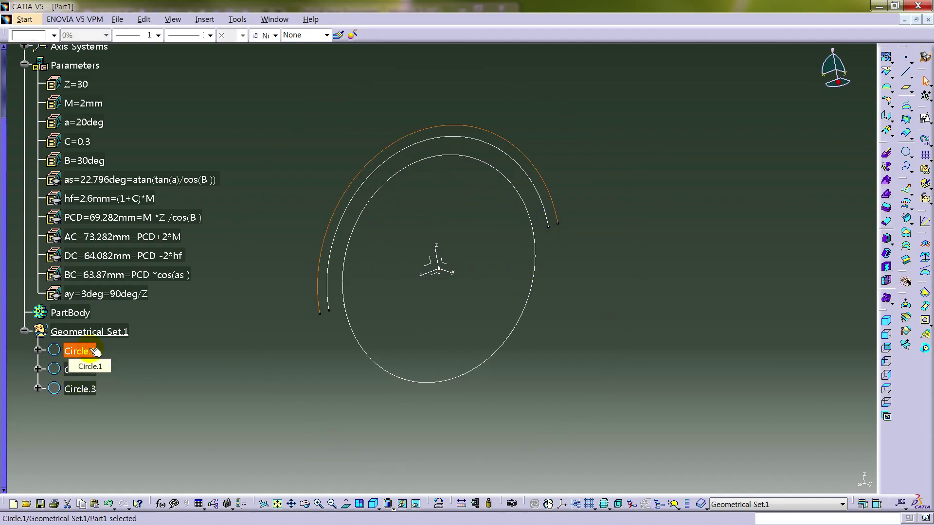
right_click(95, 351)
left_click(144, 194)
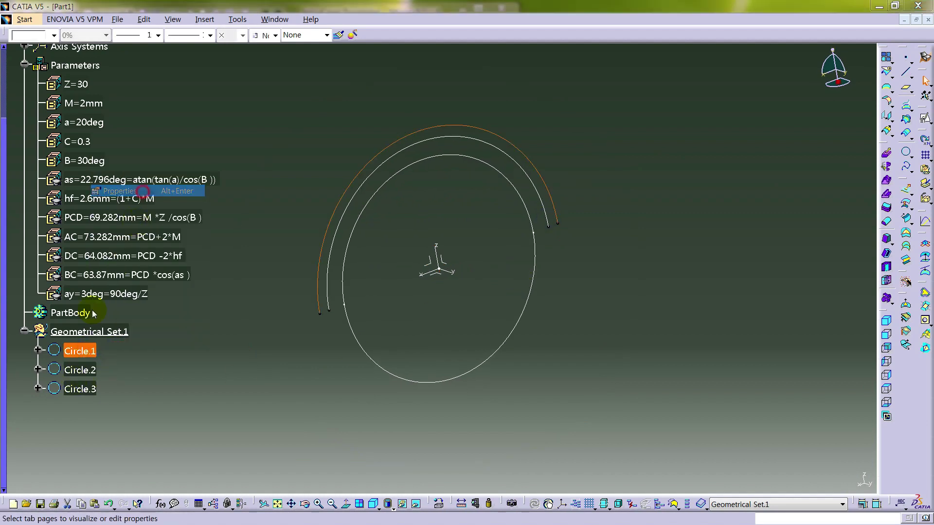
left_click(362, 165)
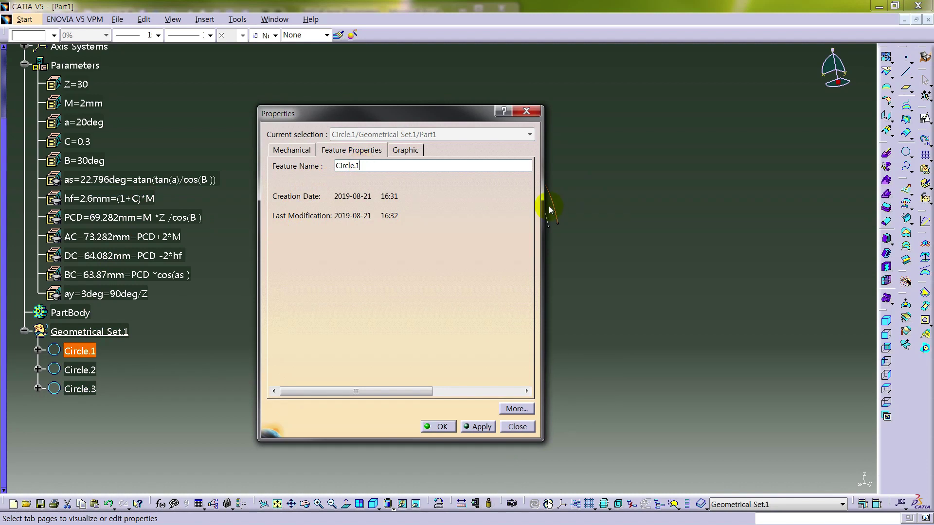
type("_PCD")
key("Return")
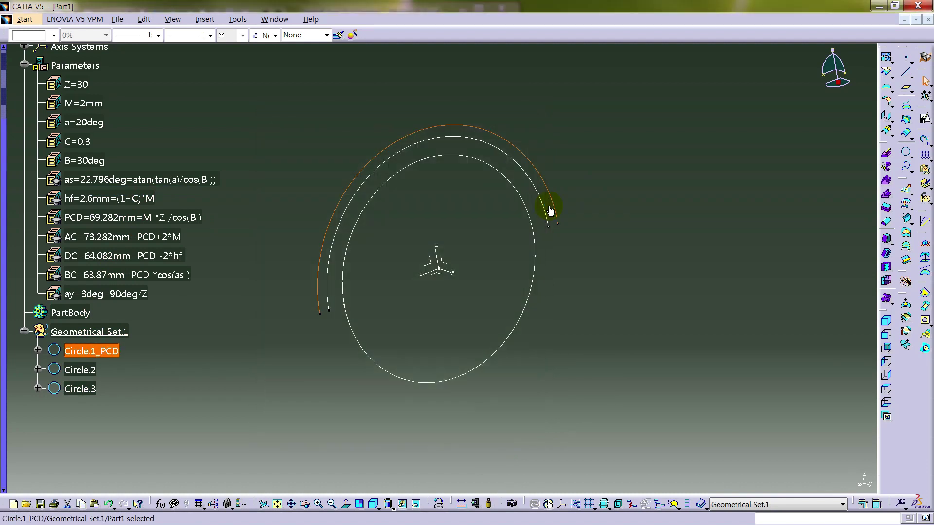
Step: Rename Circle.2 as Circle.2_BC in its feature properties
left_click(94, 371)
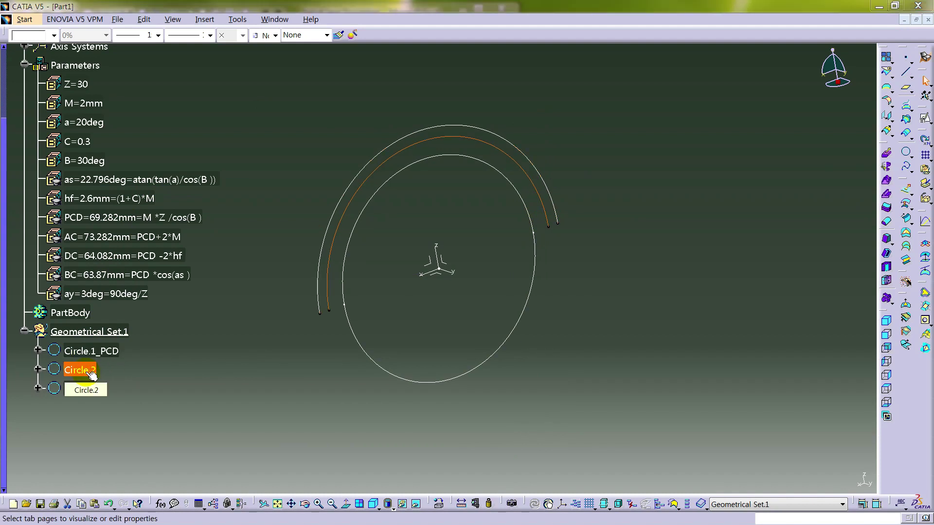
key("alt+Return")
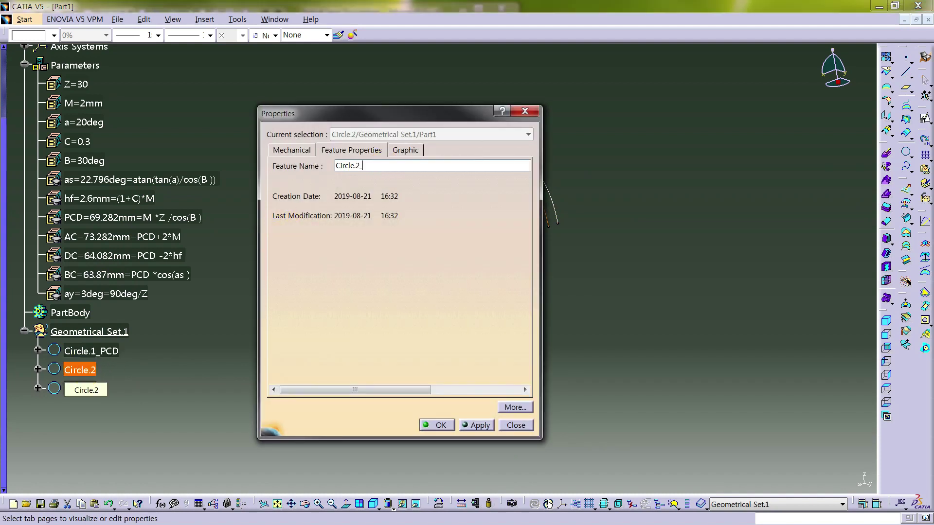
type("_BC")
key("Return")
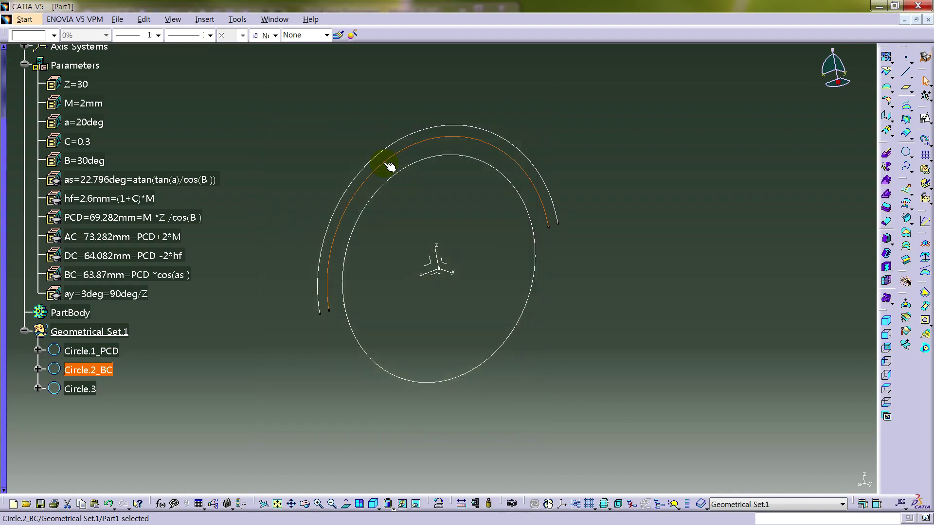
left_click(233, 333)
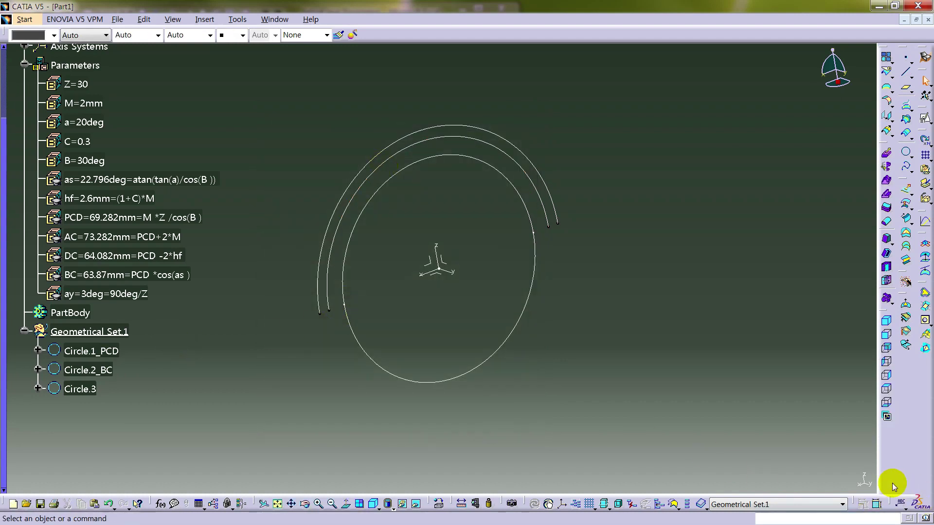
left_click(254, 382)
Step: Examine the diameter parameters of the PCD and BC arcs in the specification tree, leaving both arcs collapsed
scroll(73, 293, "down", 5)
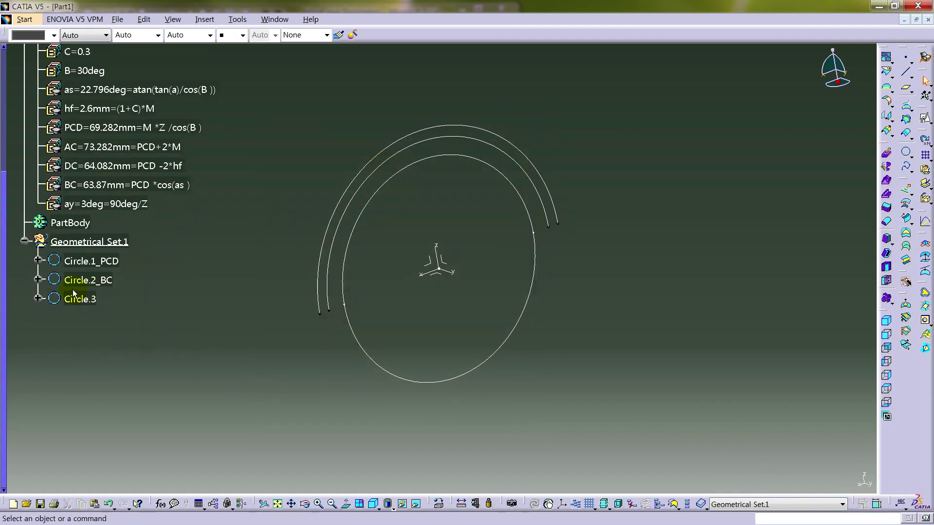
left_click(38, 280)
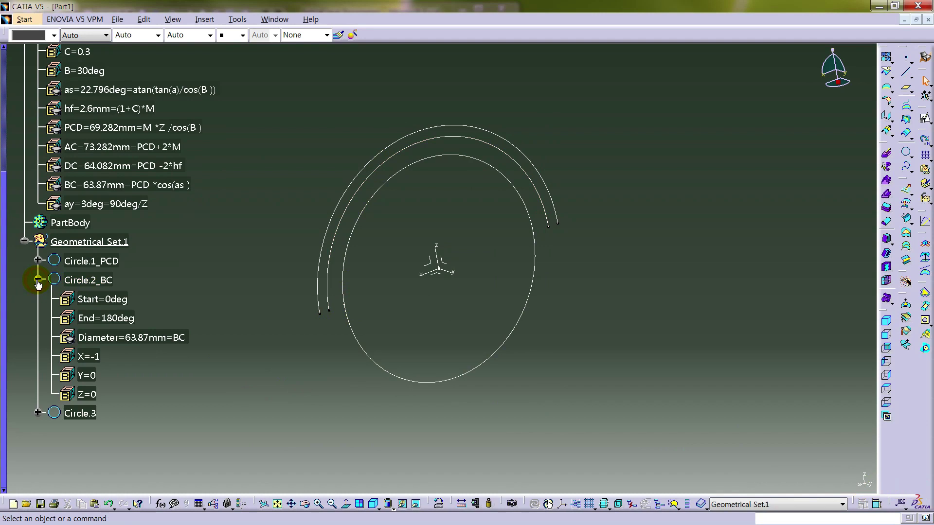
left_click(147, 337)
left_click(38, 261)
left_click(175, 323)
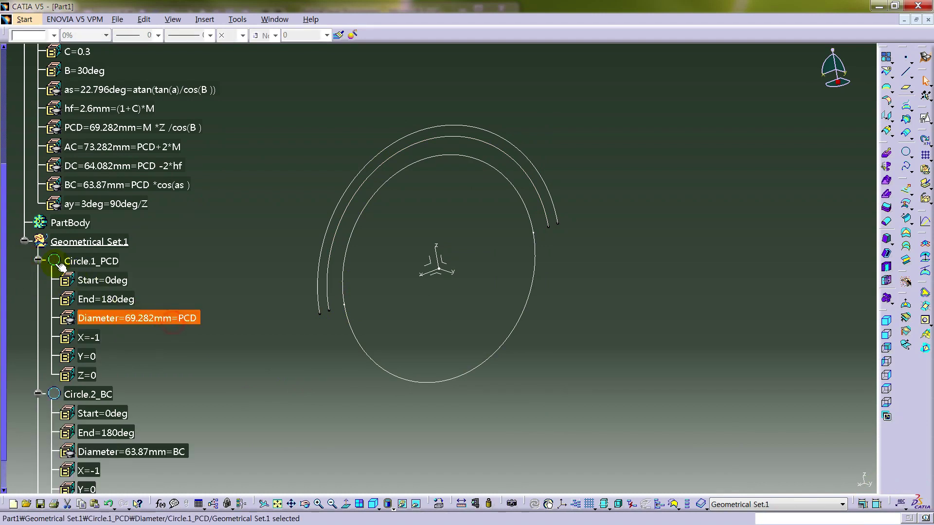
left_click(38, 261)
left_click(38, 280)
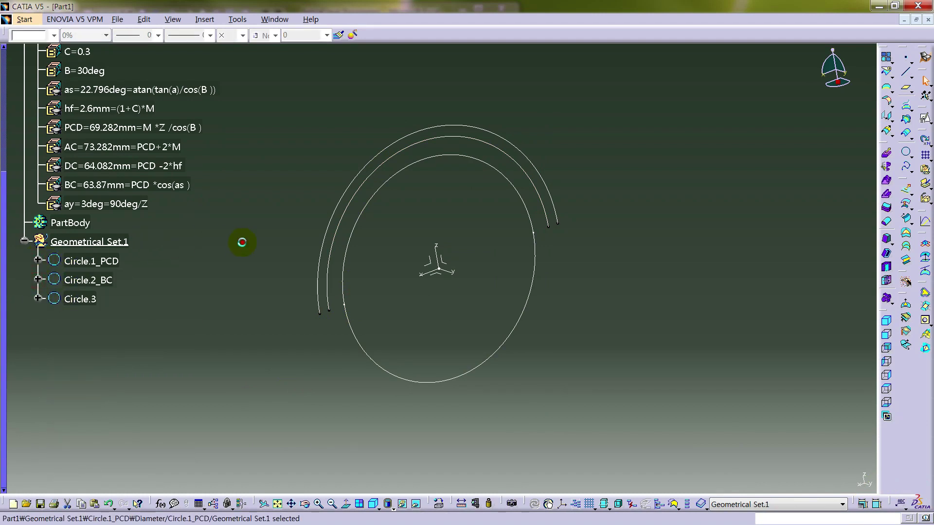
left_click(243, 243)
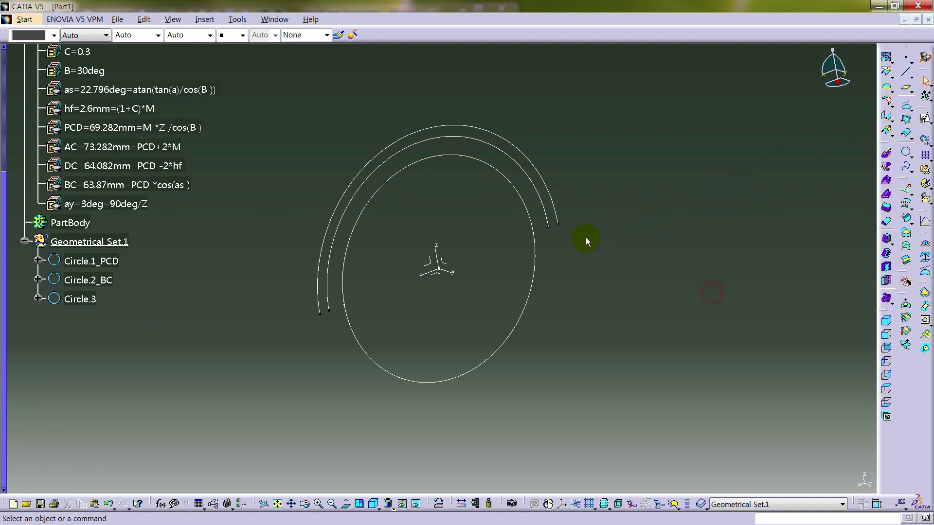
Step: Create a plane offset 16 mm from the ZX plane in the reversed direction
middle_click_drag(586, 237, 602, 280)
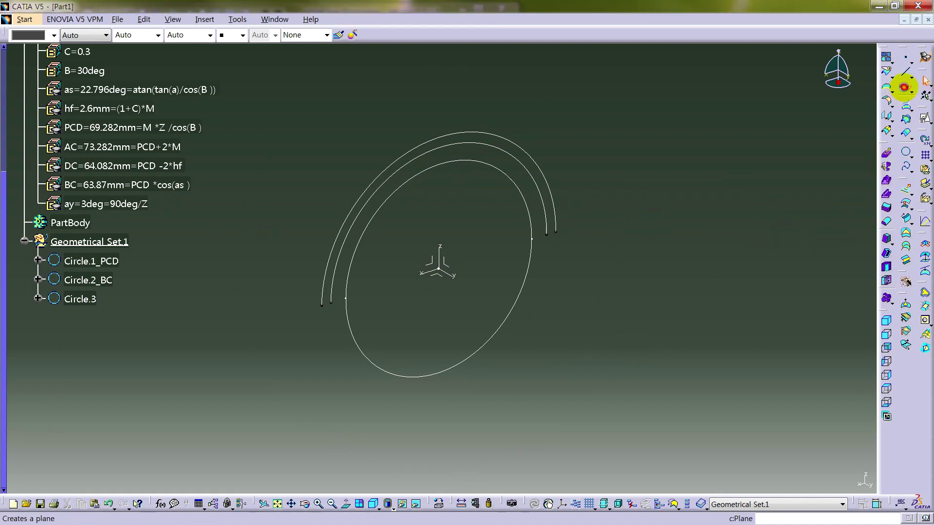
left_click(906, 87)
left_click(436, 269)
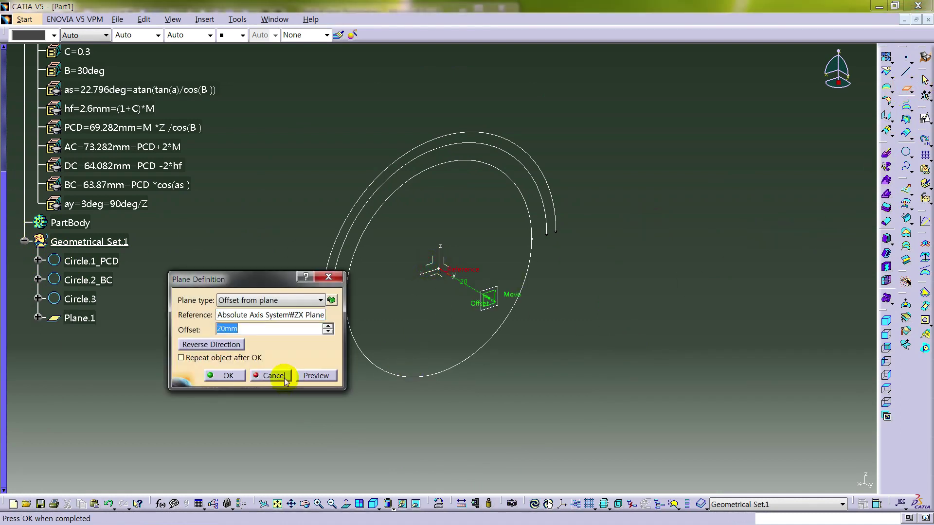
left_click(228, 344)
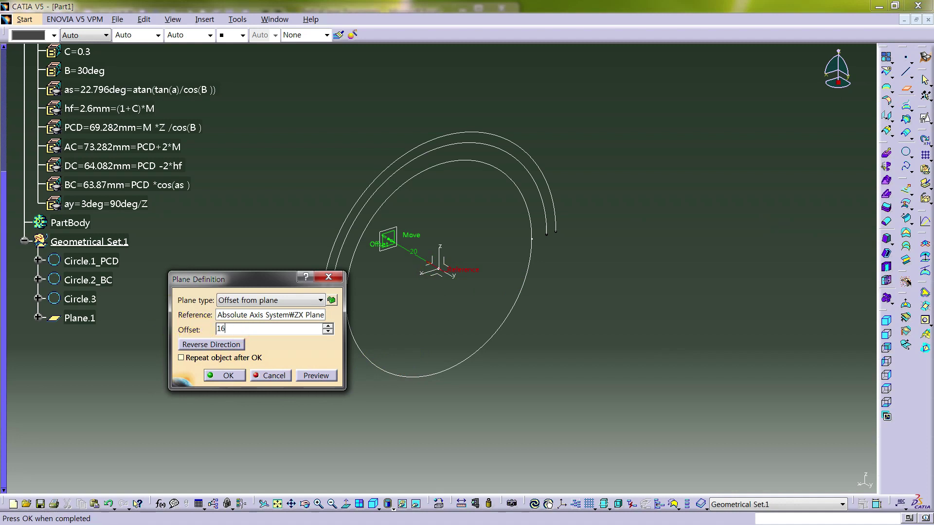
left_click(225, 375)
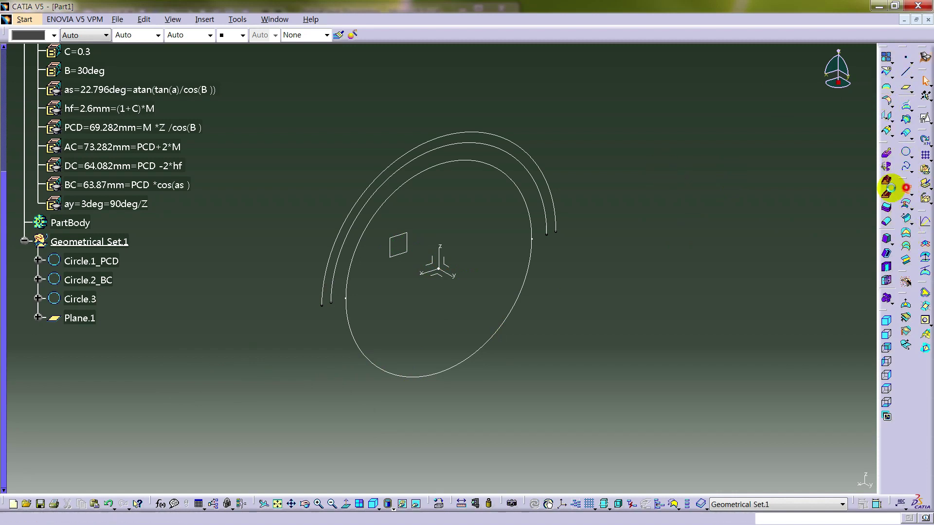
Step: Set up an extruded surface from the PCD arc along the Y axis, with the direction reversed
left_click(907, 189)
left_click(517, 142)
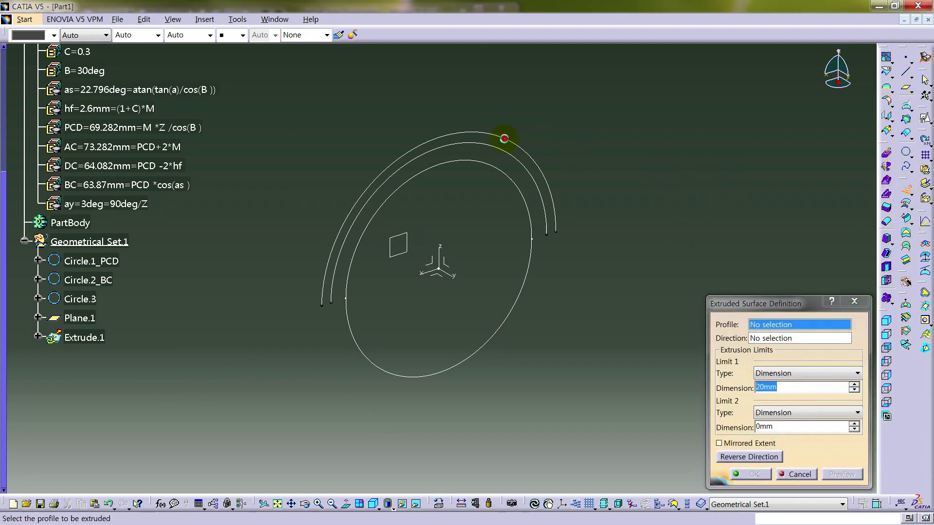
left_click(452, 276)
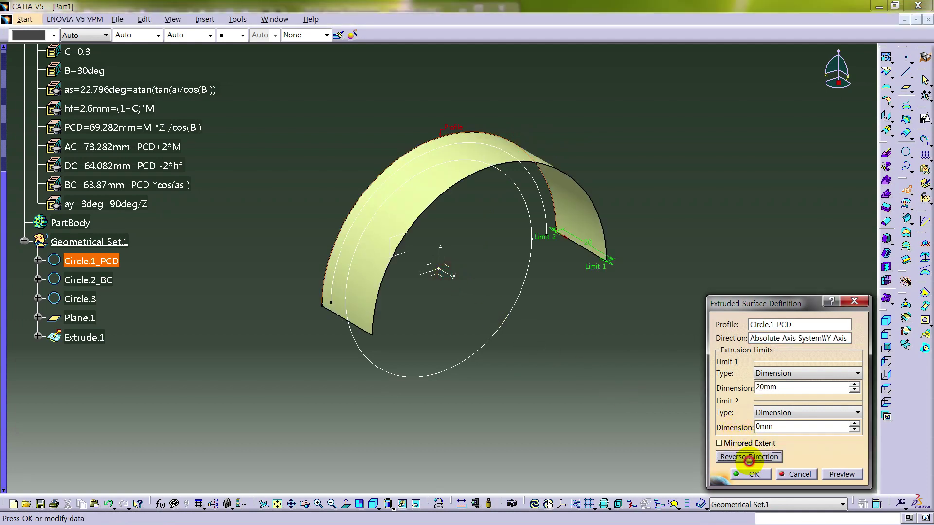
left_click(788, 388)
right_click(804, 384)
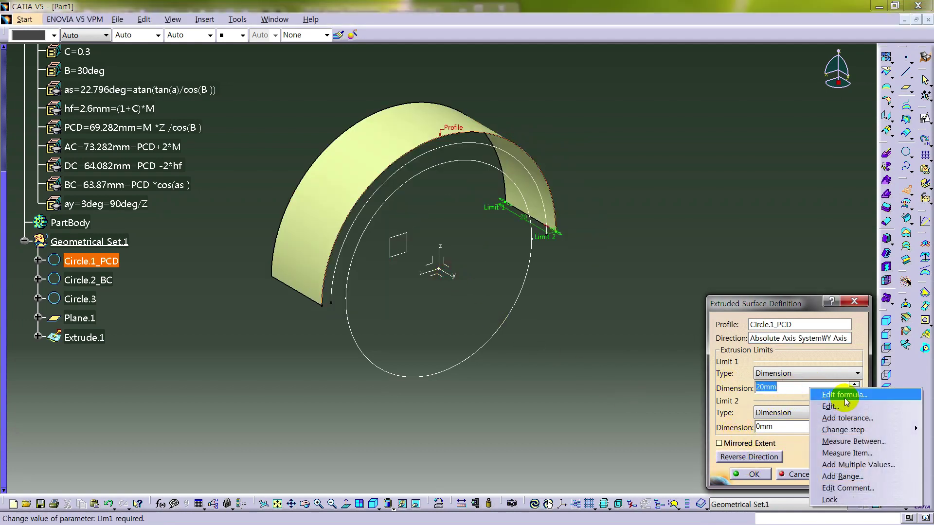
left_click(843, 395)
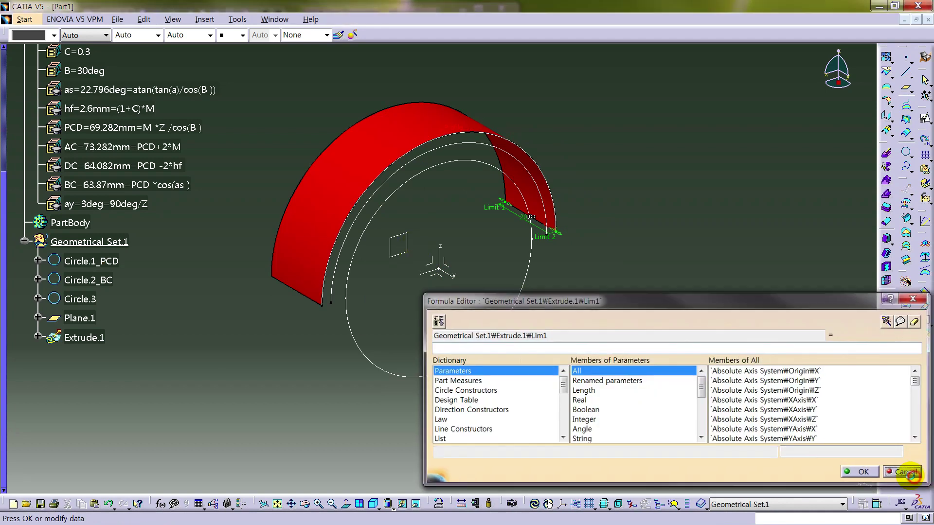
left_click(912, 475)
Step: Limit the extruded surface up to the offset plane and create it
left_click(798, 374)
left_click(786, 391)
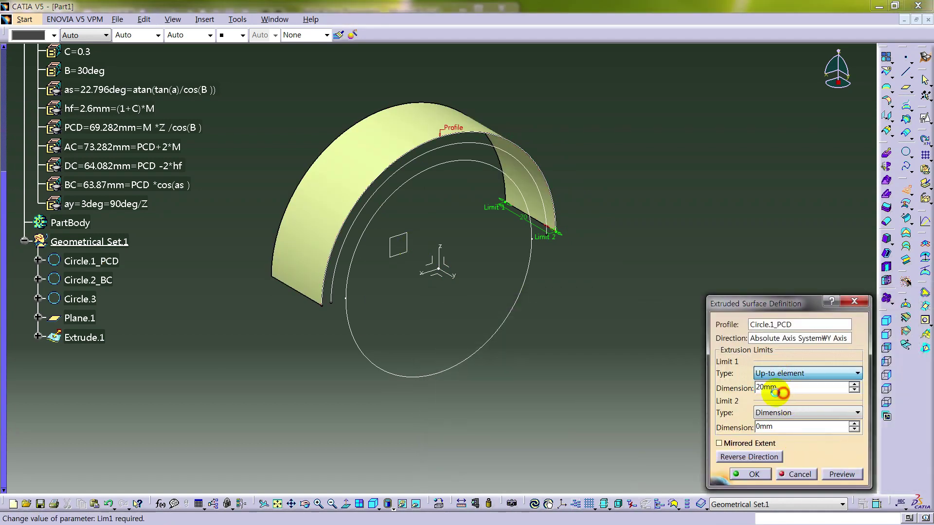
left_click(404, 238)
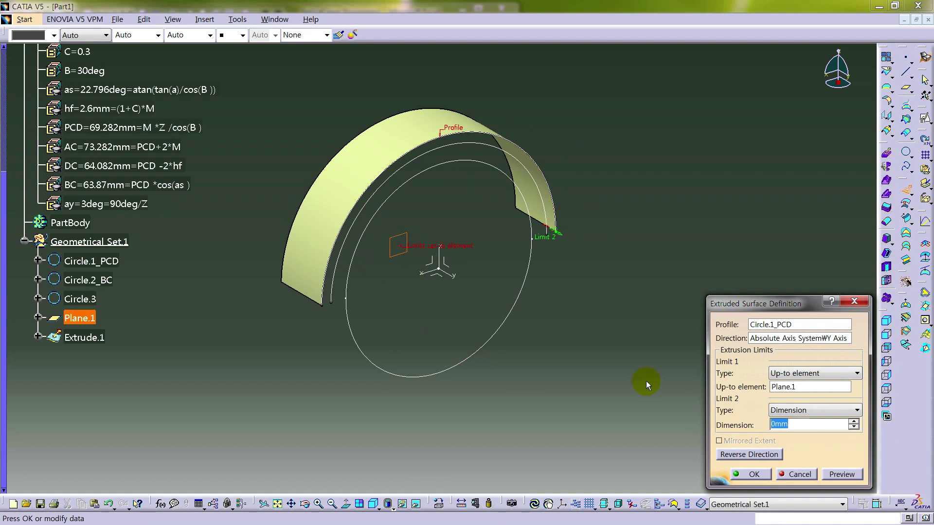
left_click(760, 476)
left_click(631, 258)
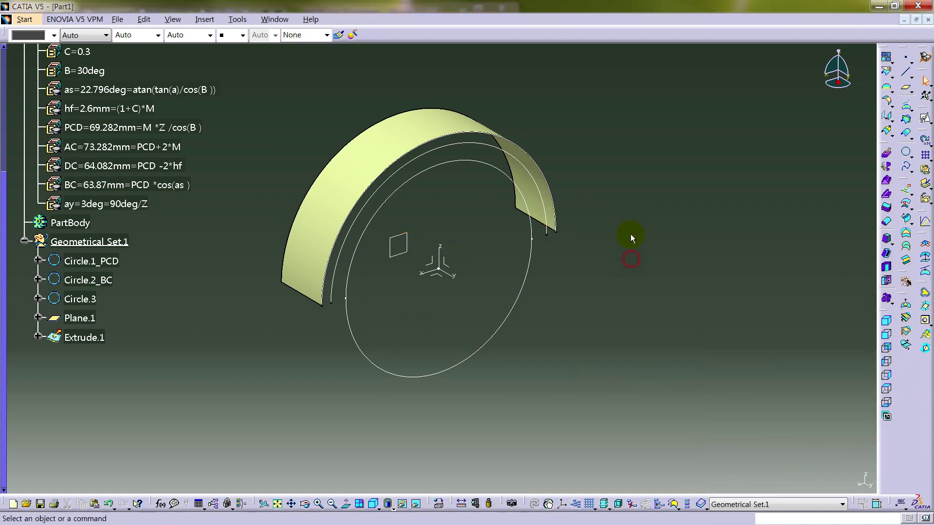
Step: Define an angle/normal-to-curve line from the origin relative to the Y axis, supported on the XY plane, with its direction reversed
left_click(905, 71)
left_click(715, 150)
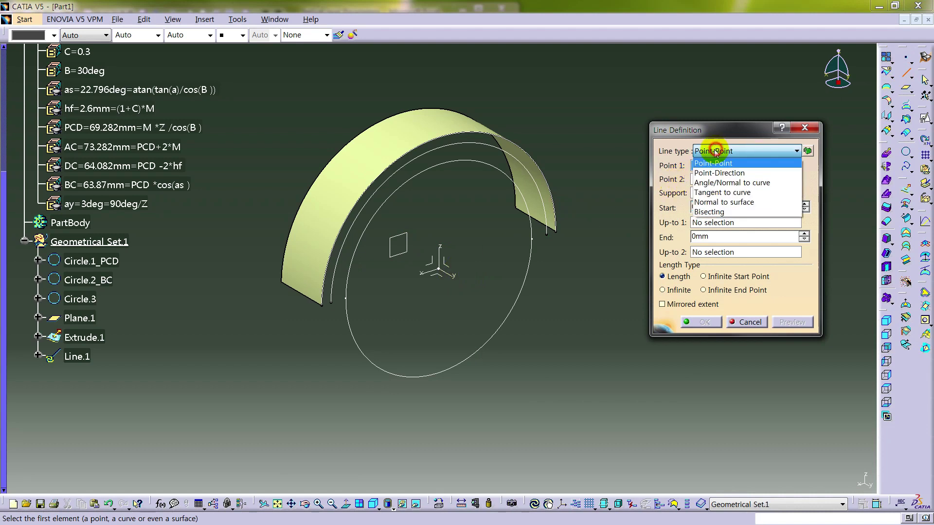
left_click(710, 182)
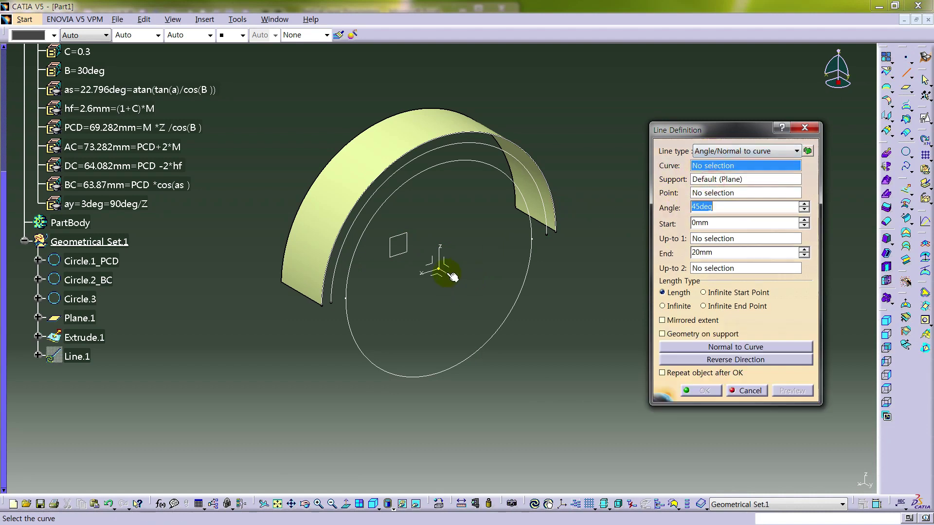
left_click(451, 276)
left_click(444, 273)
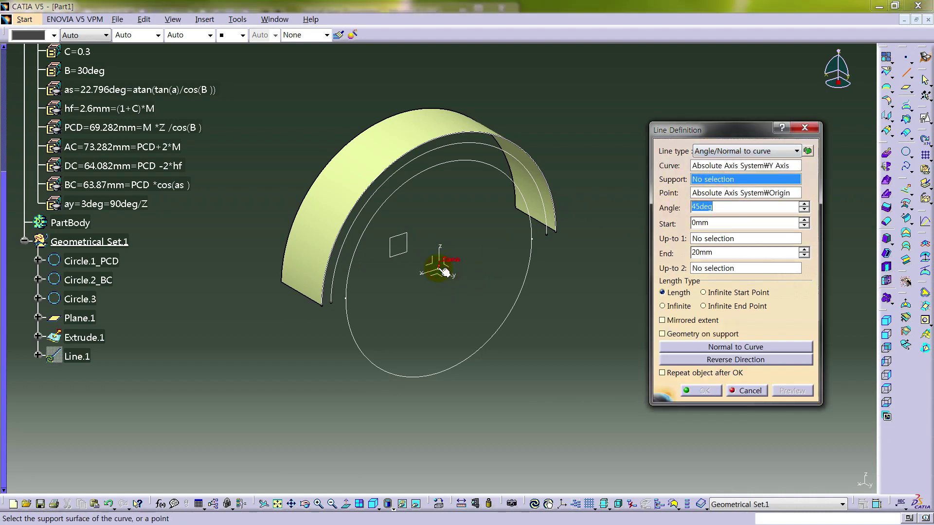
left_click(447, 280)
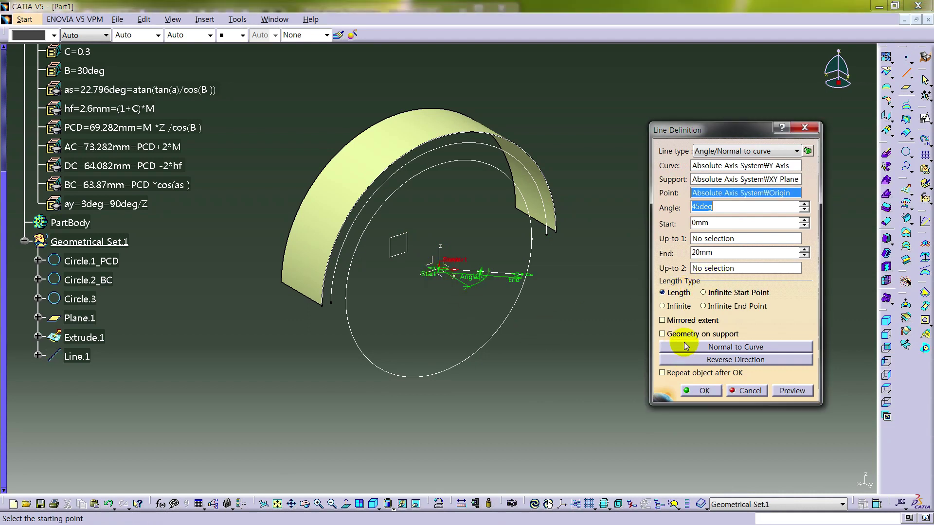
left_click(688, 359)
Step: Drive the line's angle with a formula equal to the helix angle parameter B
left_click(722, 207)
right_click(740, 205)
left_click(768, 207)
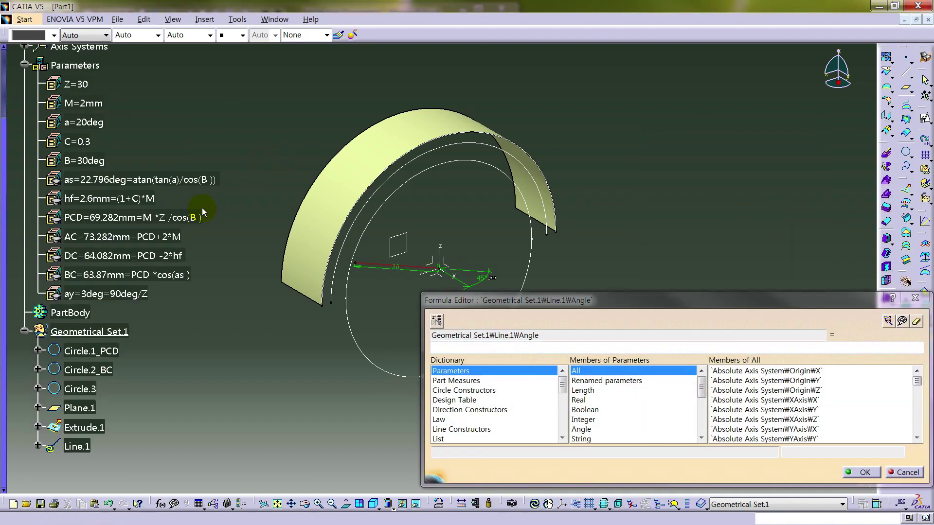
left_click(113, 161)
left_click(861, 472)
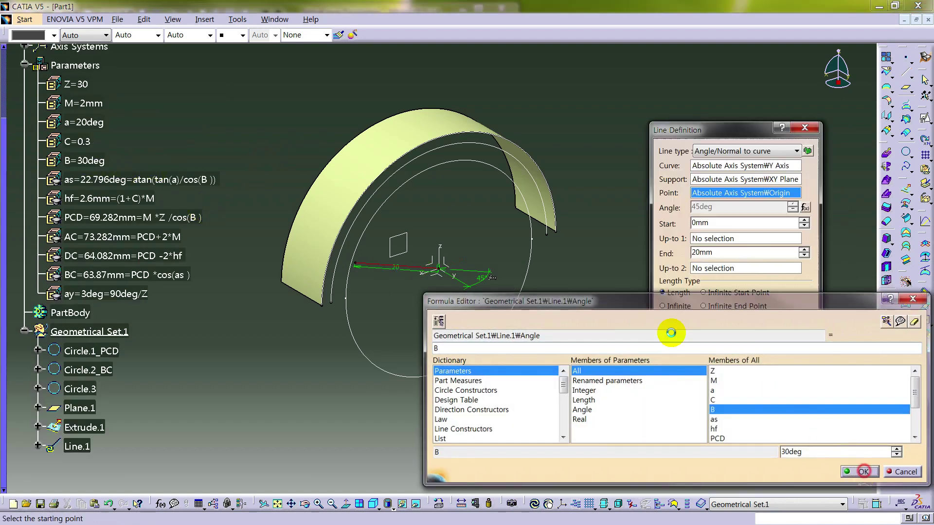
Step: Set the helix-angle line's end length to 0 mm
left_click(721, 253)
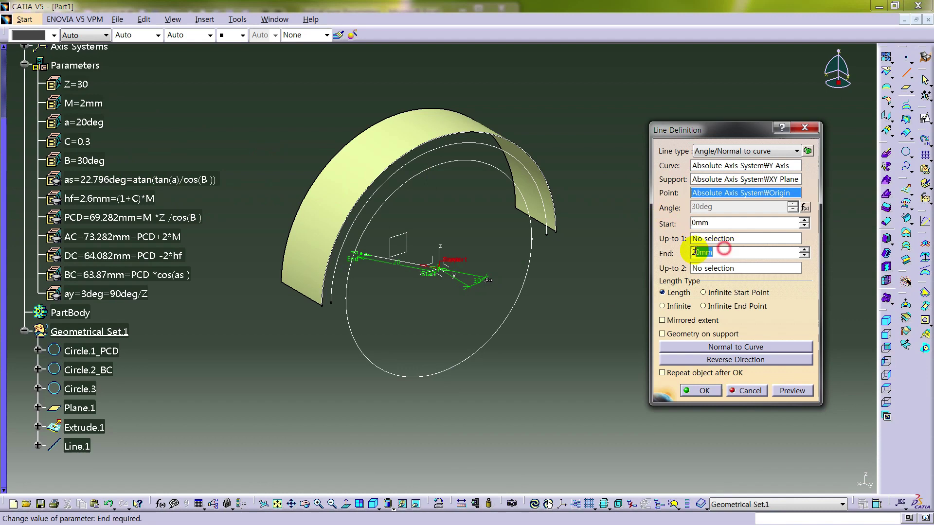
right_click(719, 252)
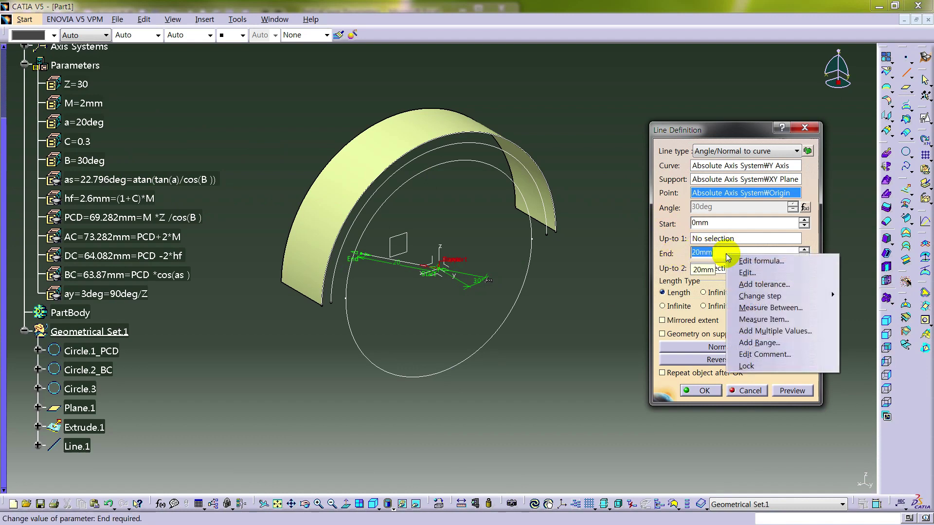
left_click(706, 251)
double_click(706, 252)
type("0")
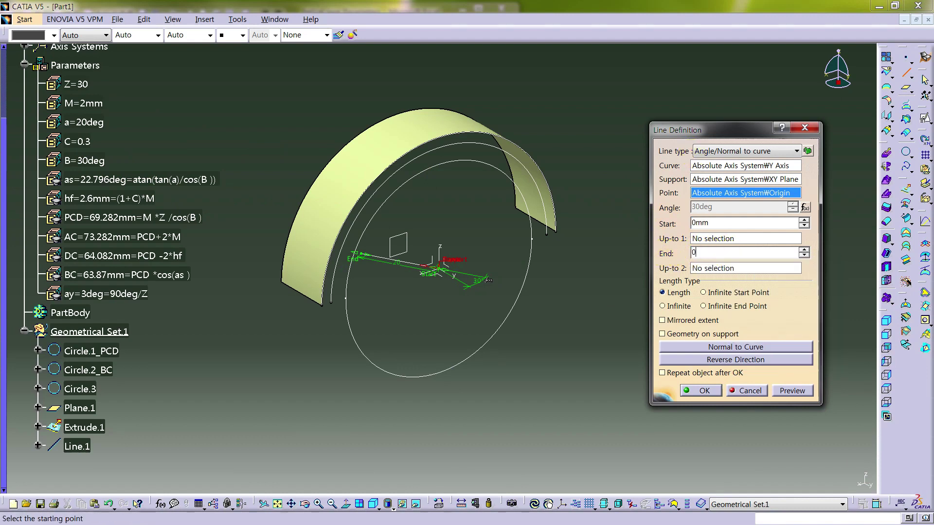
left_click(791, 392)
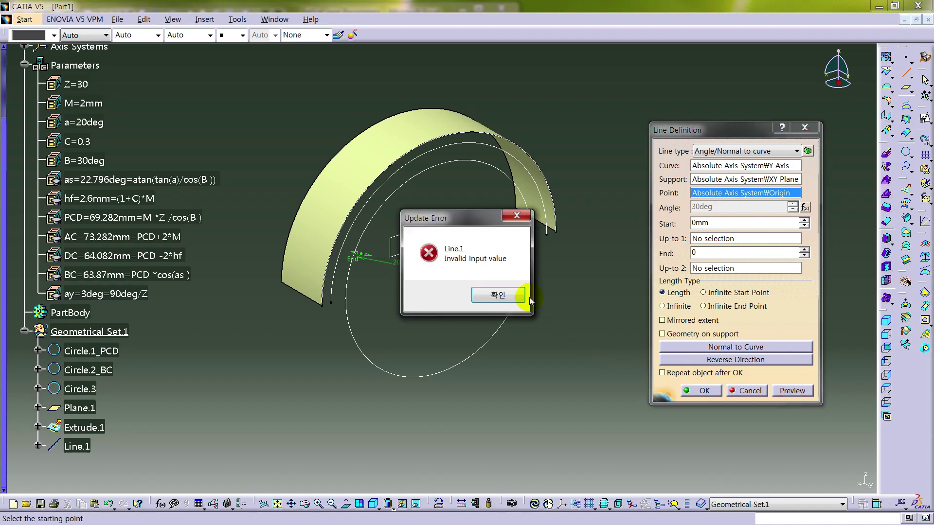
left_click(496, 294)
Step: Limit the helix-angle line up to the offset plane and create it
left_click(743, 254)
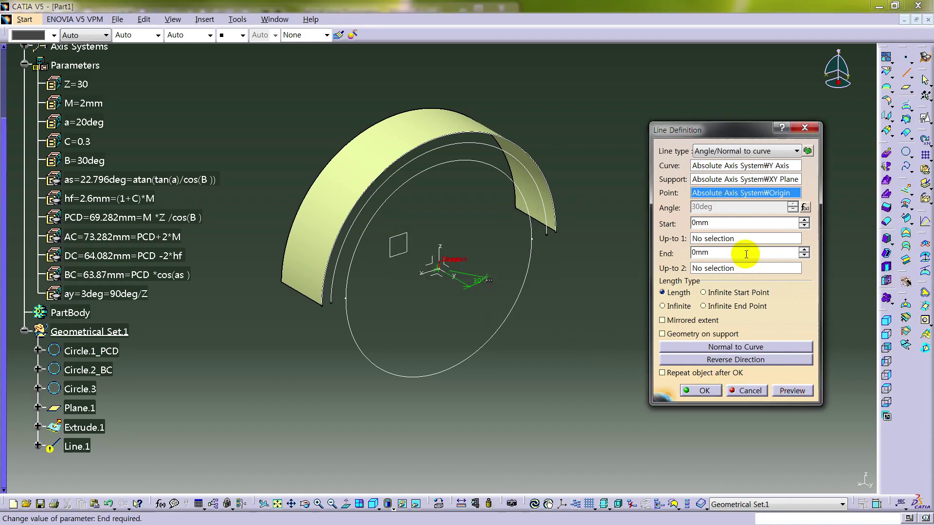
left_click(403, 238)
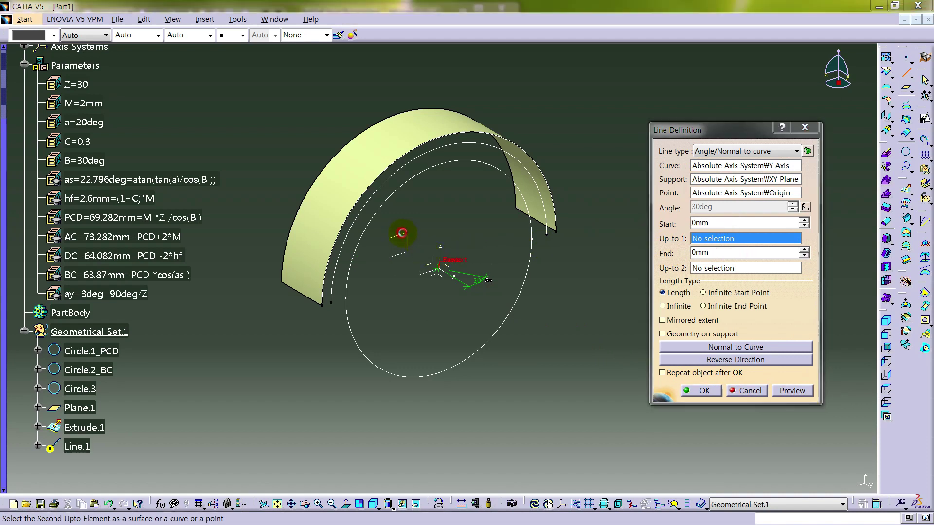
left_click(713, 239)
mouse_move(500, 254)
middle_mouse_down()
mouse_move(449, 323)
mouse_move(495, 242)
middle_mouse_up()
left_click(705, 391)
left_click(596, 354)
scroll(217, 282, "down", 3)
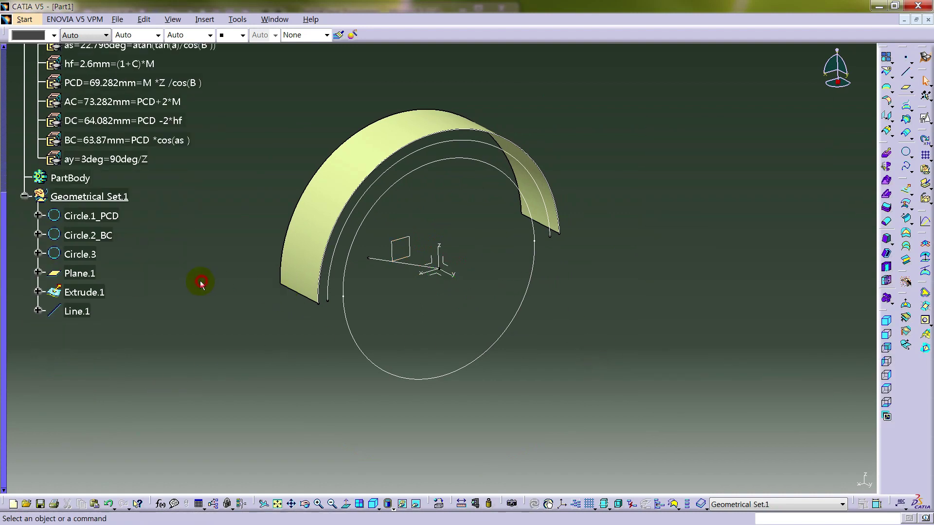
left_click(37, 313)
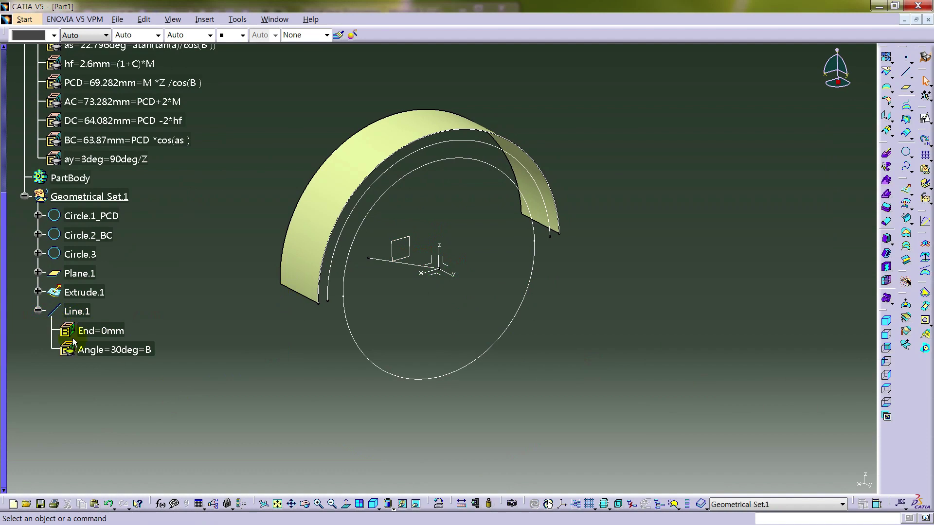
left_click(38, 311)
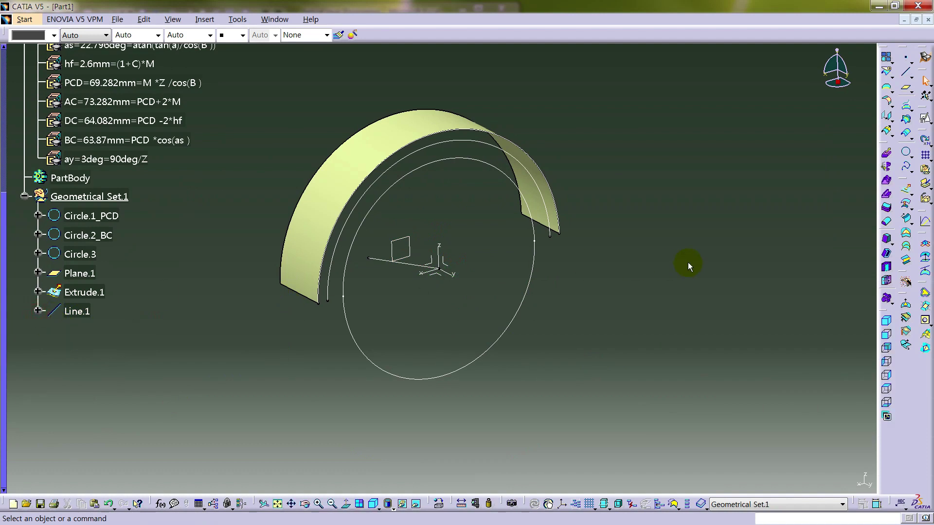
Step: Project the helix-angle line onto the extruded PCD surface along a direction, using the XY plane as the direction
left_click(906, 106)
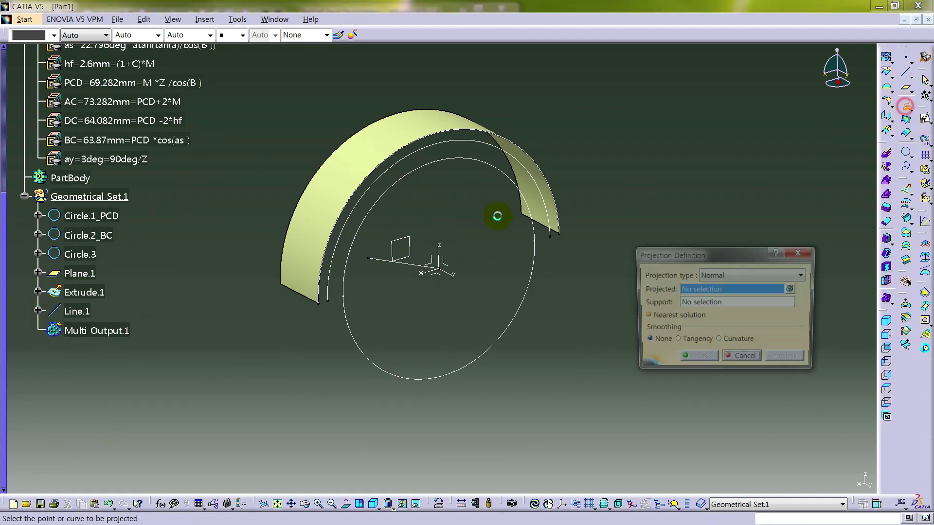
left_click(410, 266)
left_click(417, 128)
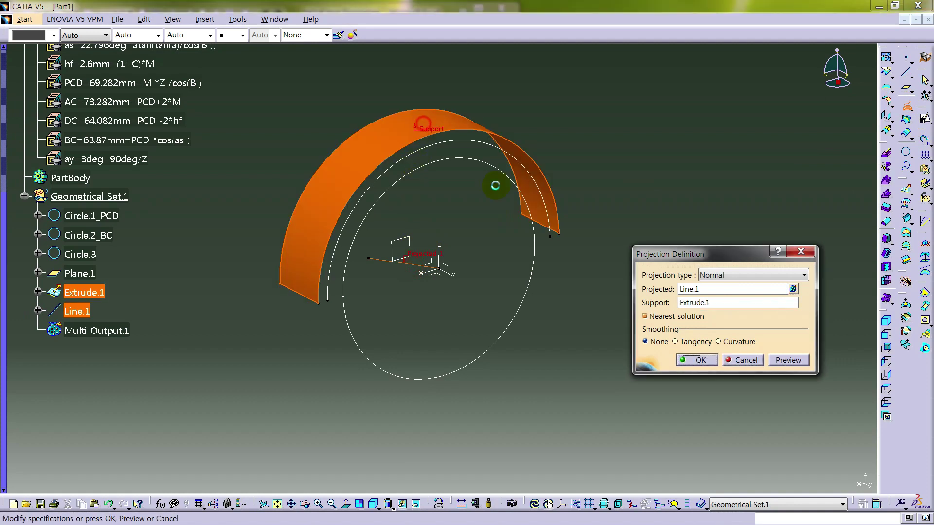
left_click(735, 276)
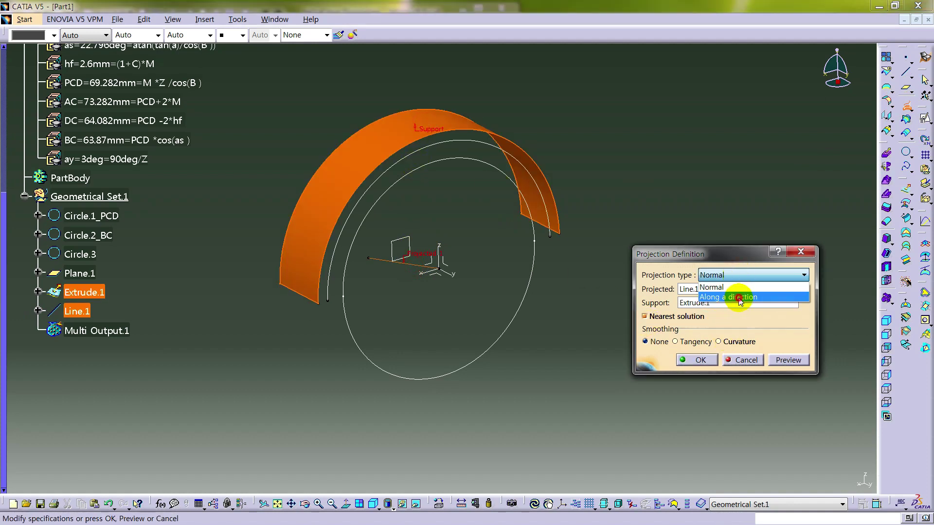
left_click(738, 296)
left_click(445, 278)
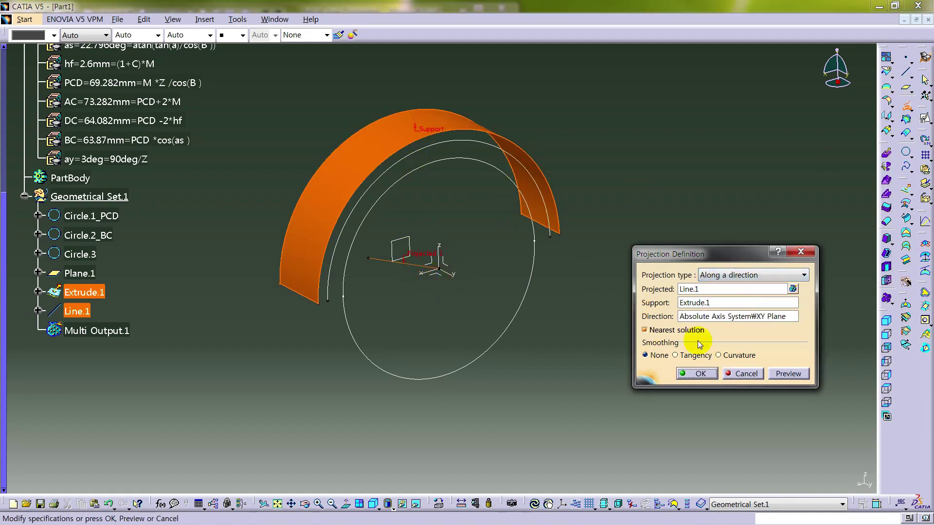
left_click(788, 373)
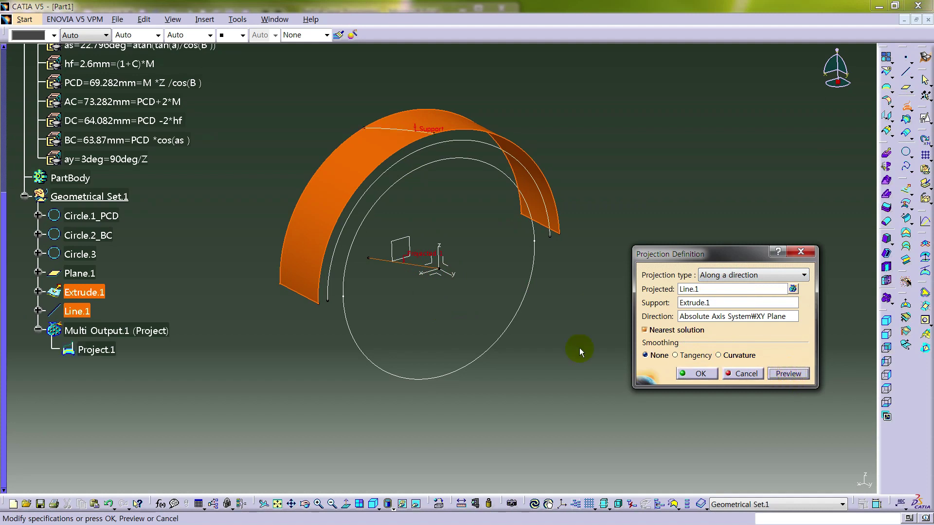
left_click(699, 373)
Step: Hide the extruded PCD surface
right_click(440, 119)
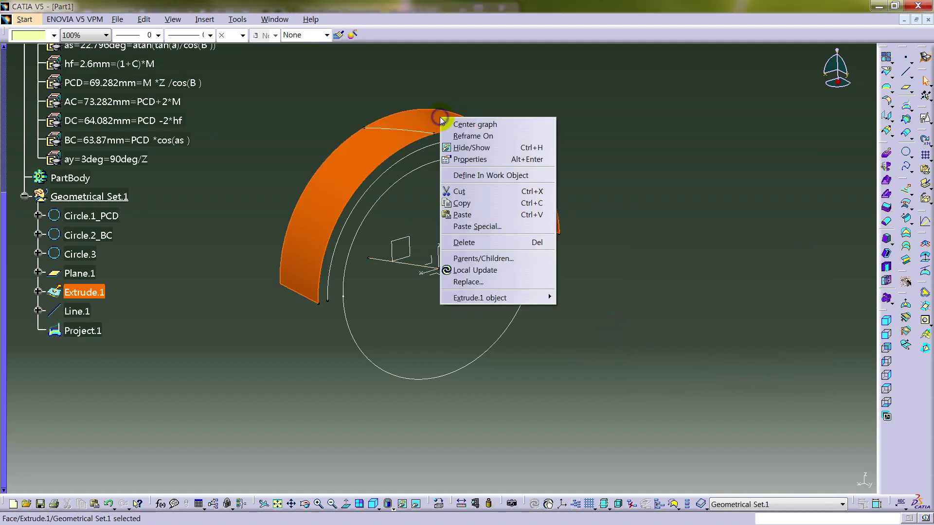
left_click(471, 147)
middle_click_drag(482, 261, 201, 252)
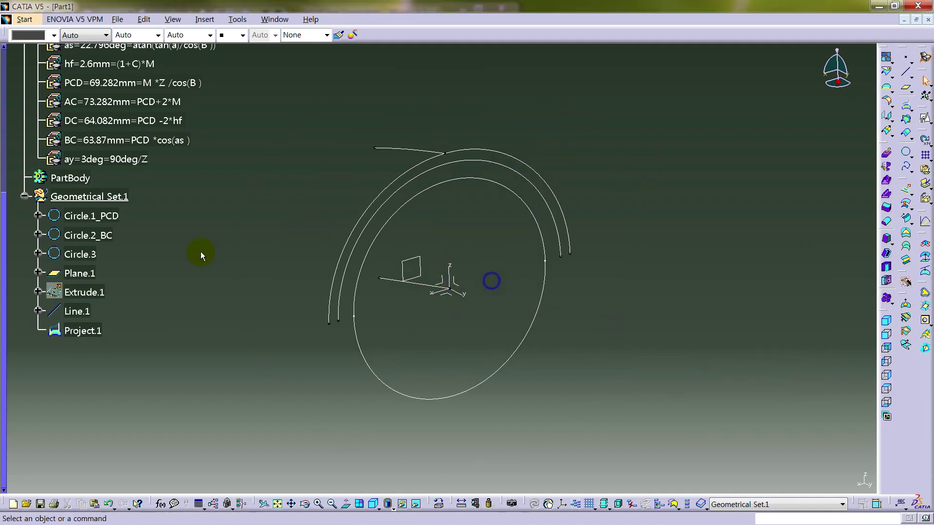
Step: Format the PCD arc and the projected curve in magenta with the 0.7 mm line thickness and dashed line type 2
left_click(121, 217)
left_click(87, 314, "ctrl")
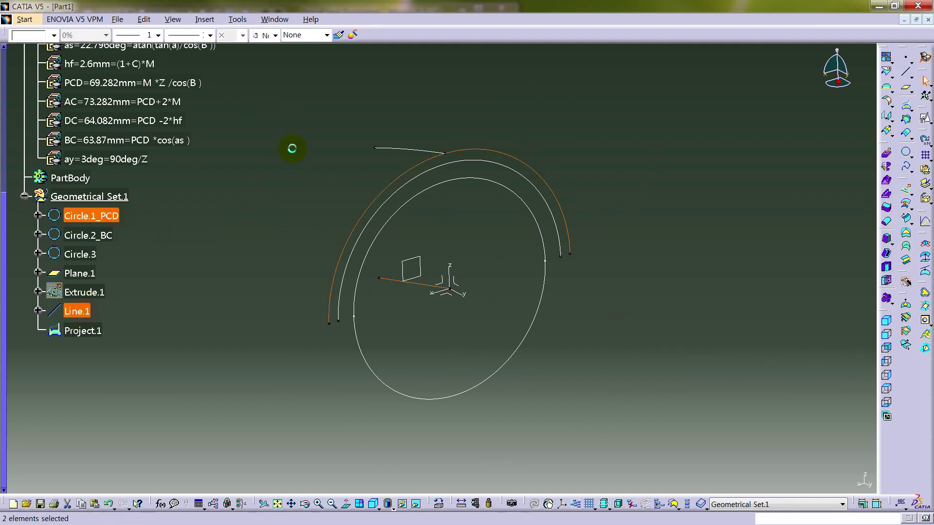
left_click(78, 312, "ctrl")
left_click(88, 331, "ctrl")
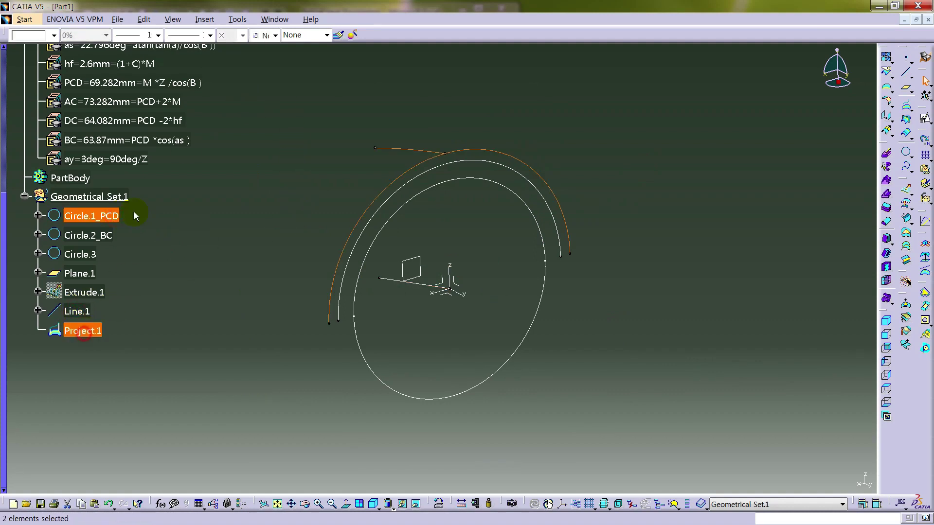
left_click(158, 35)
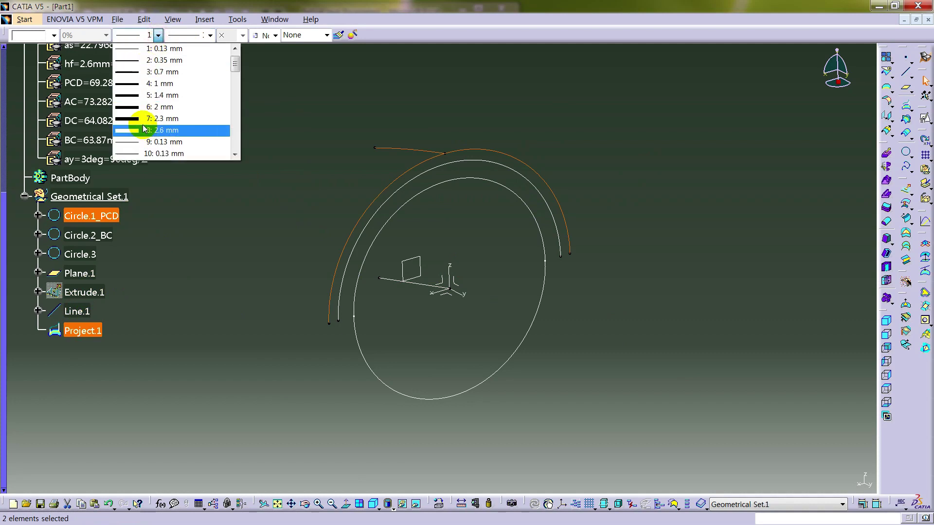
left_click(153, 71)
left_click(34, 35)
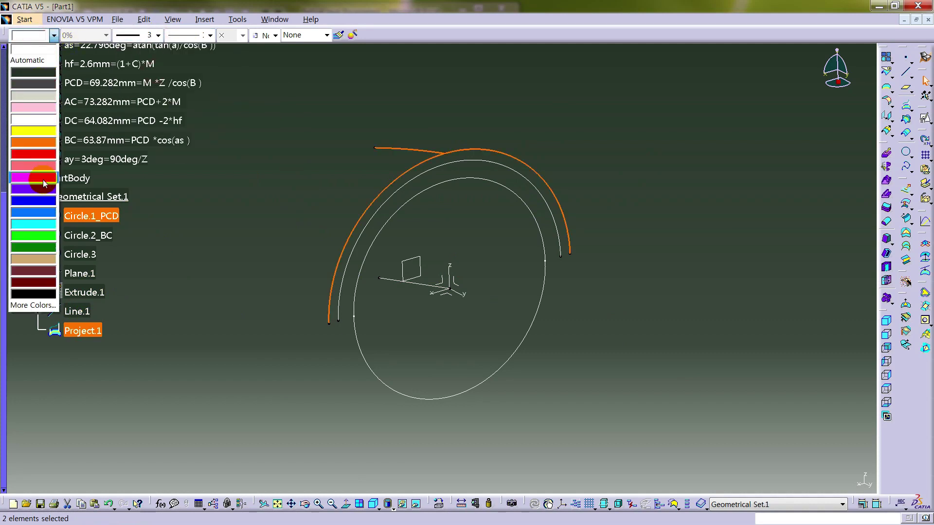
left_click(42, 179)
left_click(192, 35)
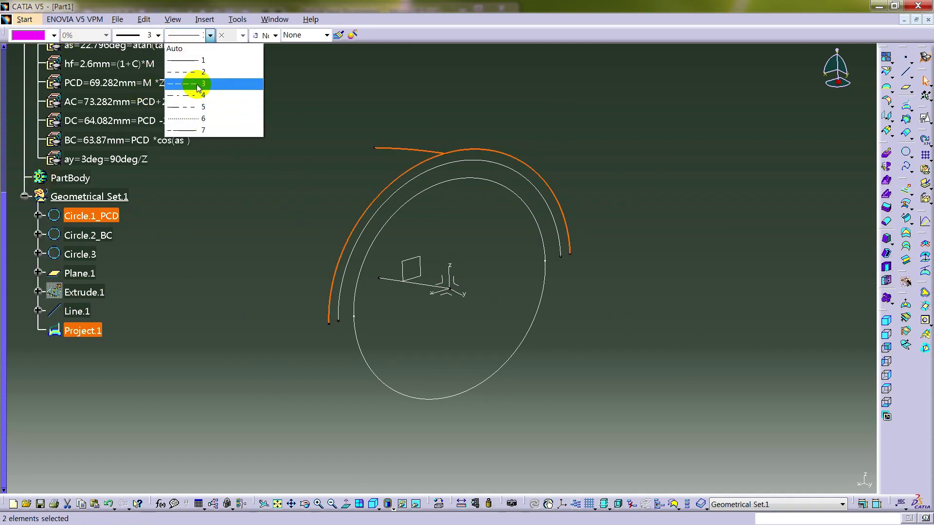
left_click(198, 72)
left_click(478, 118)
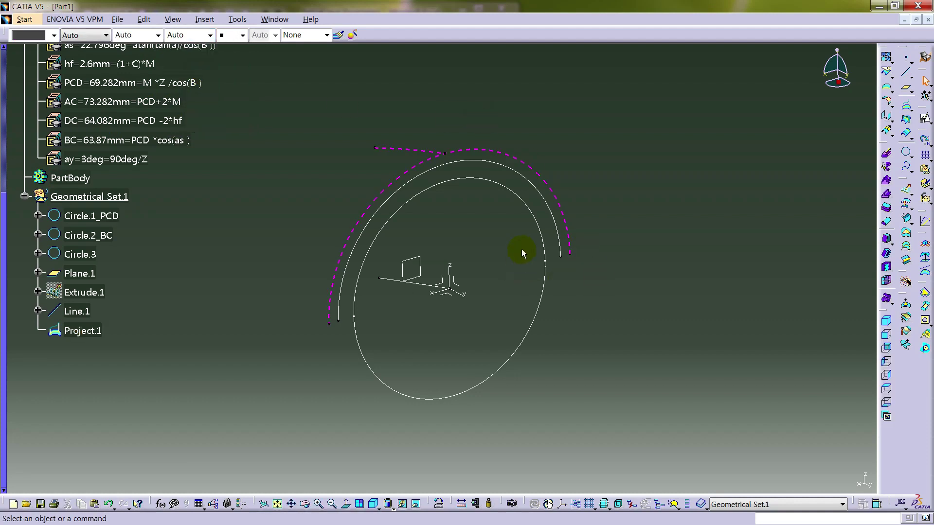
Step: Hide the helix-angle line and the offset plane
left_click(426, 289)
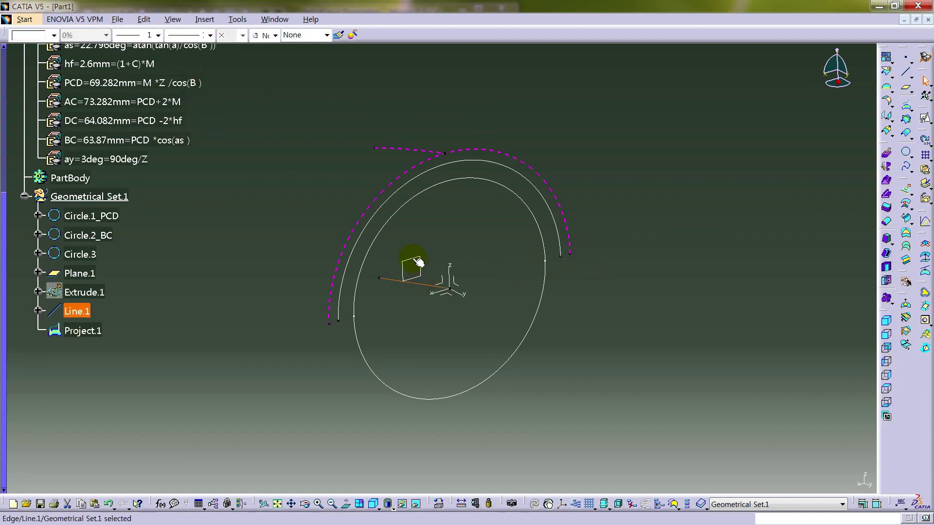
left_click(414, 261, "ctrl")
right_click(413, 258)
left_click(440, 287)
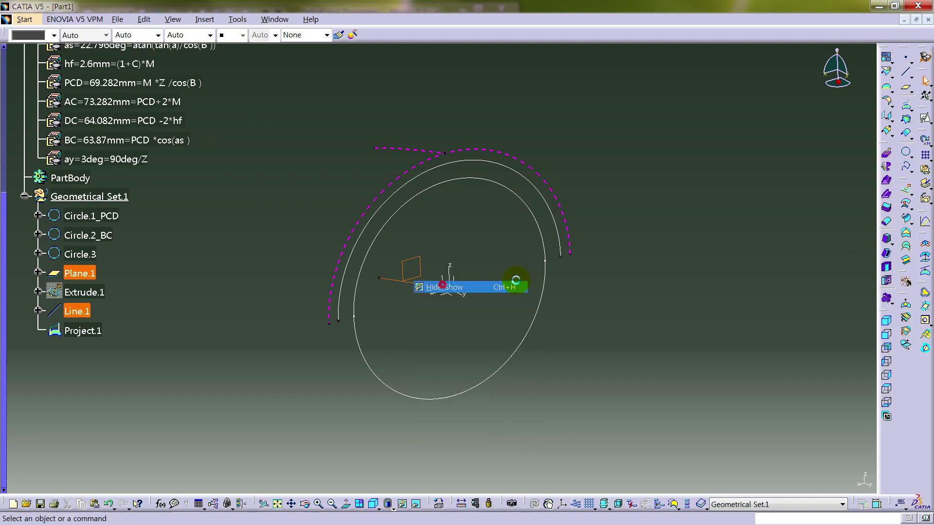
left_click(689, 298)
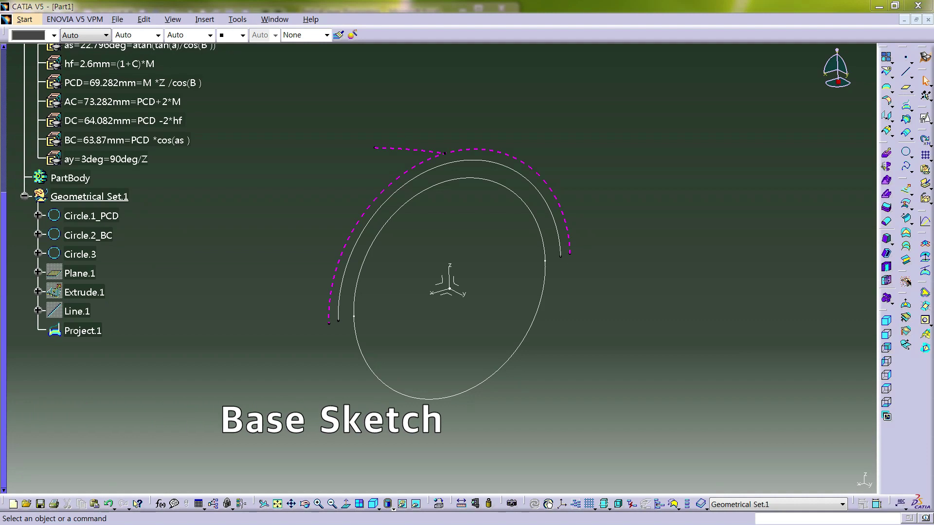
Step: Open a positioned sketch on the ZX plane with implicit origin and orientation, H reversed and the axes swapped
left_click(443, 286)
left_click(925, 118)
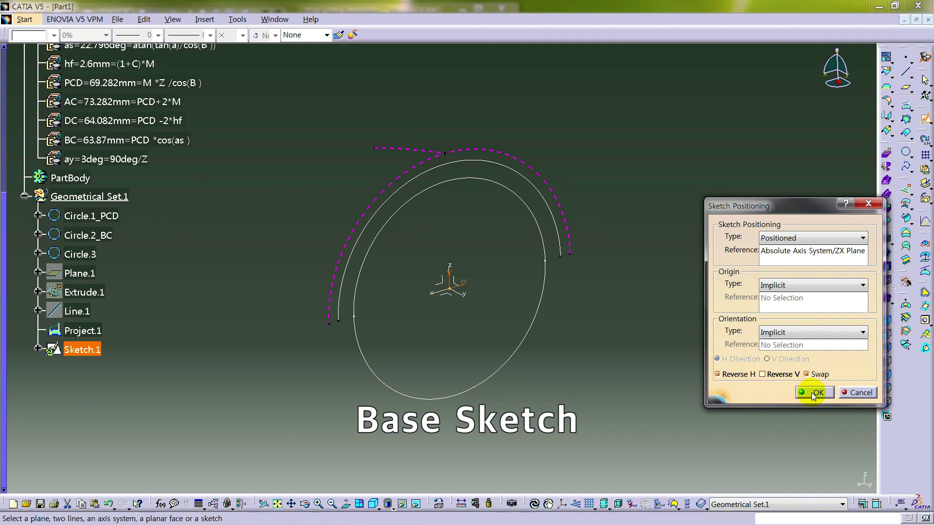
left_click(813, 393)
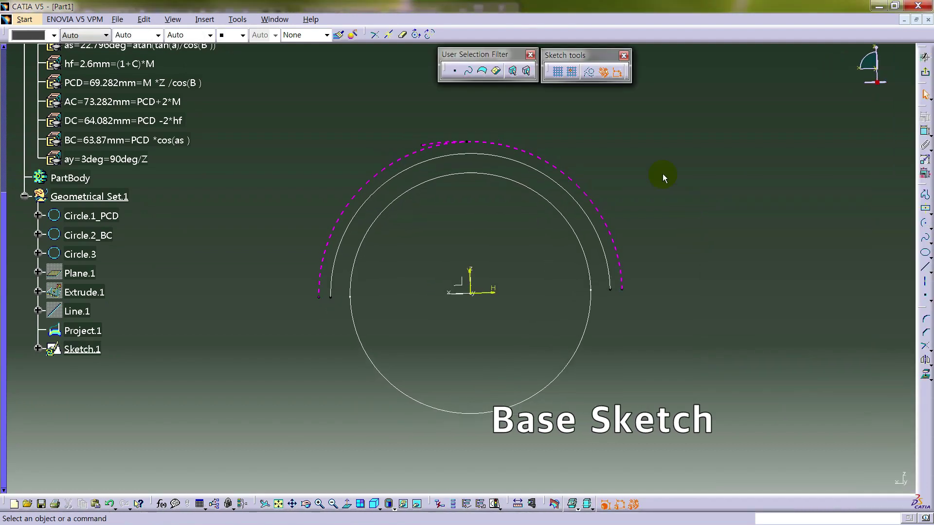
left_click(638, 147)
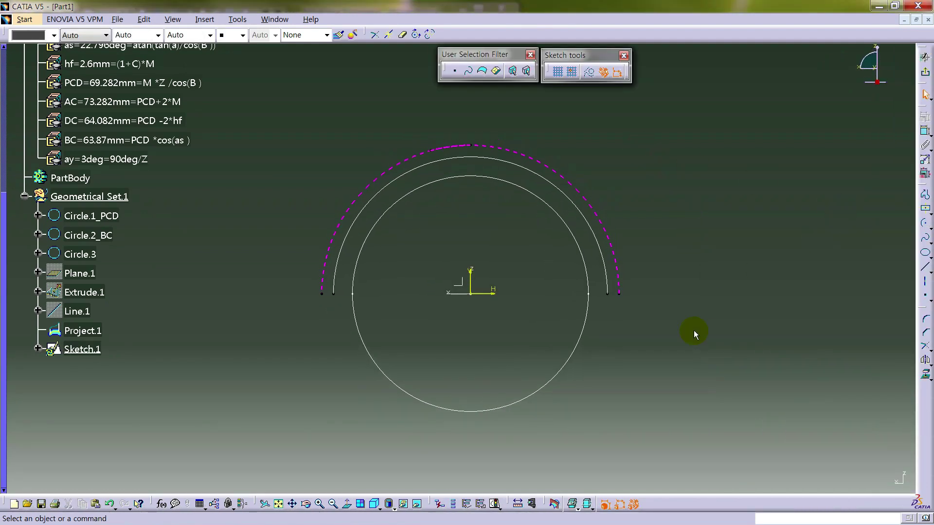
Step: Draw a vertical axis from the sketch origin to a point above the PCD arc
left_click(925, 283)
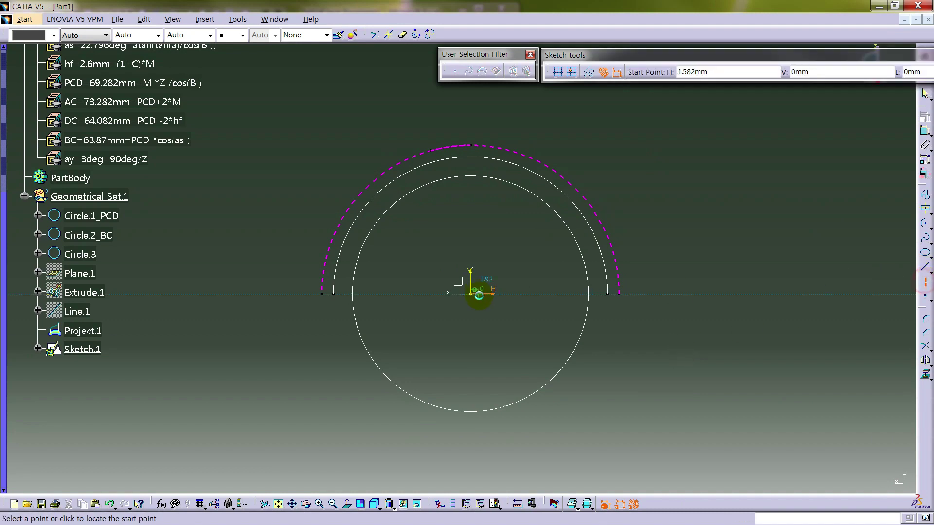
left_click(472, 293)
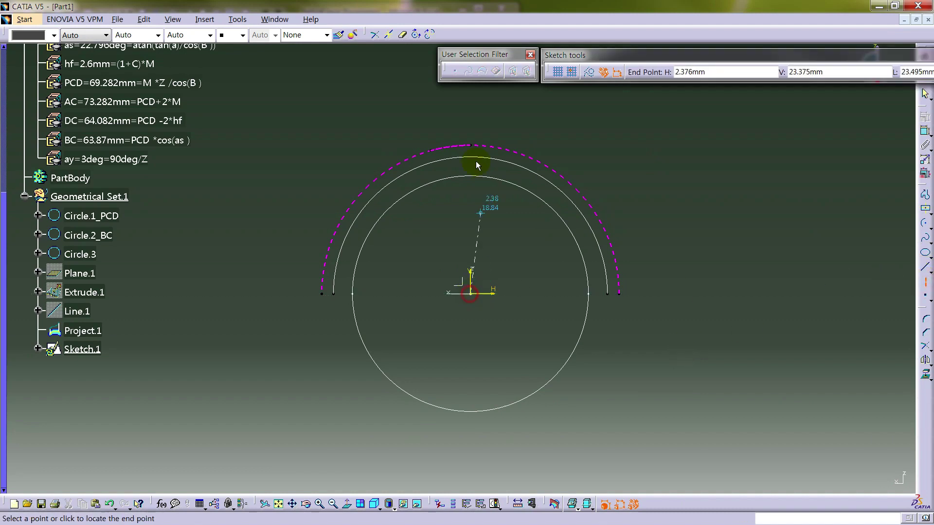
left_click(471, 118)
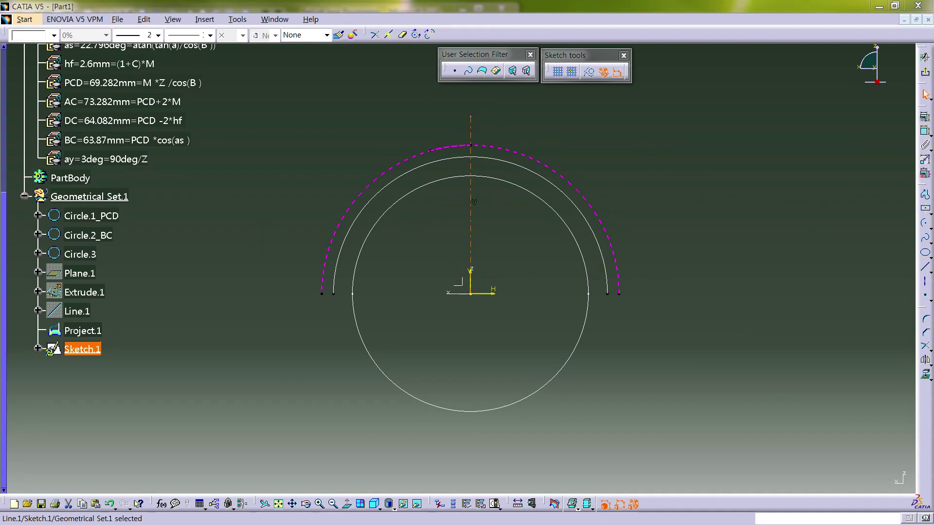
left_click(742, 259)
Step: Project the PCD and BC arcs onto the sketch plane
mouse_move(674, 219)
middle_mouse_down()
mouse_move(684, 259)
mouse_move(697, 249)
middle_mouse_up()
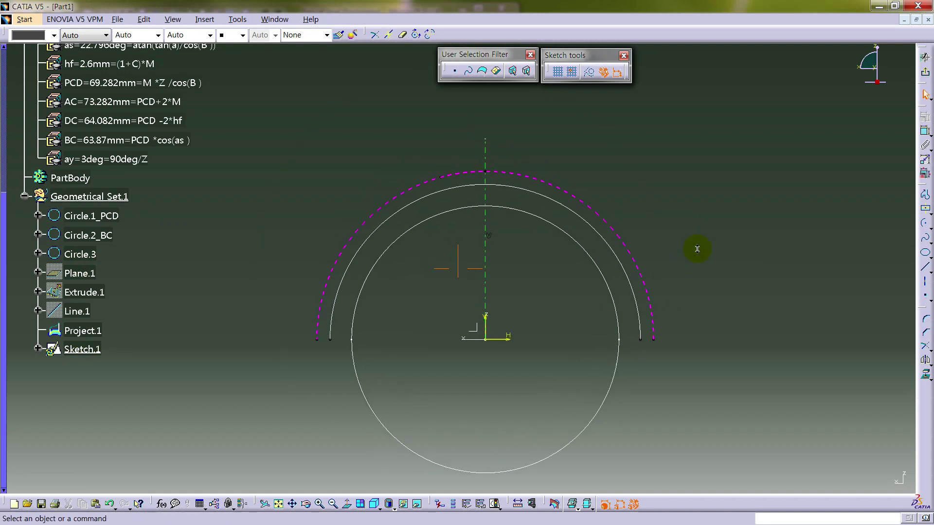
left_click(926, 374)
left_click(574, 195)
left_click(569, 209)
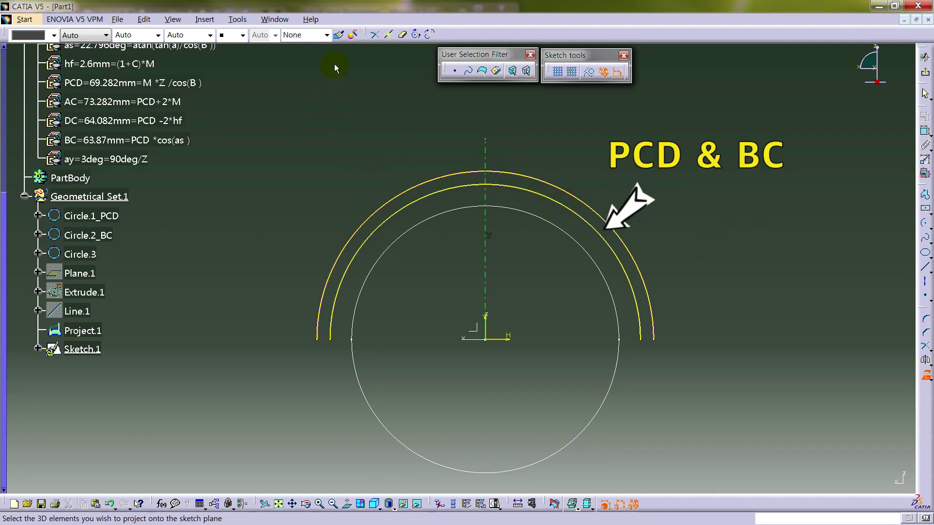
key("Escape")
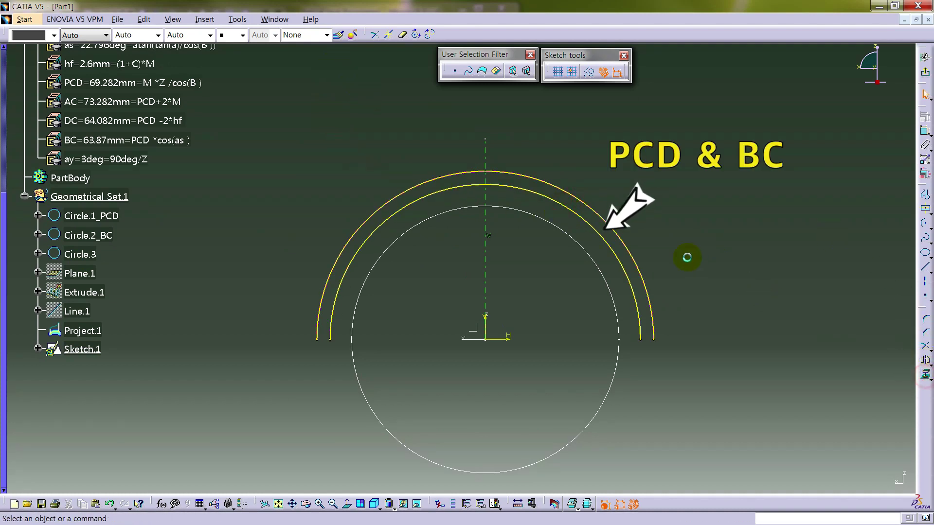
Step: Convert the projected PCD and BC arcs to construction geometry
left_click(572, 207)
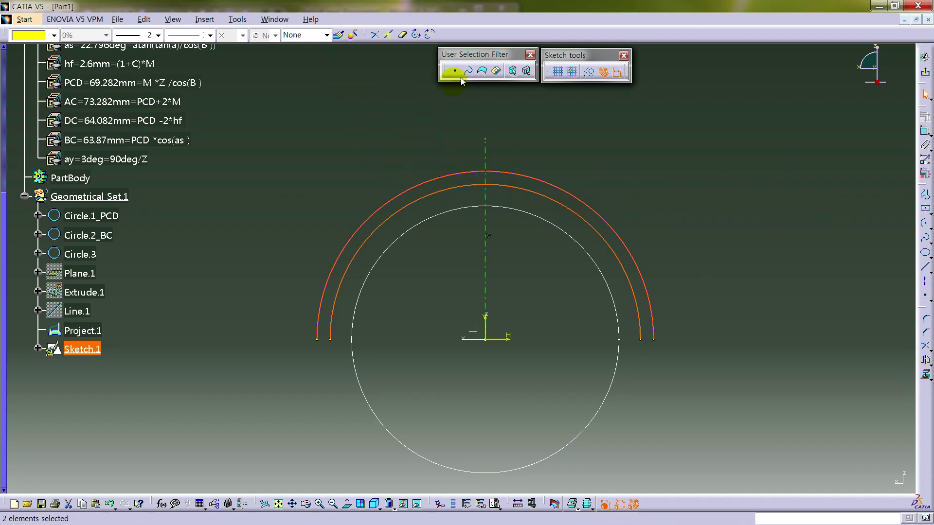
left_click(586, 74)
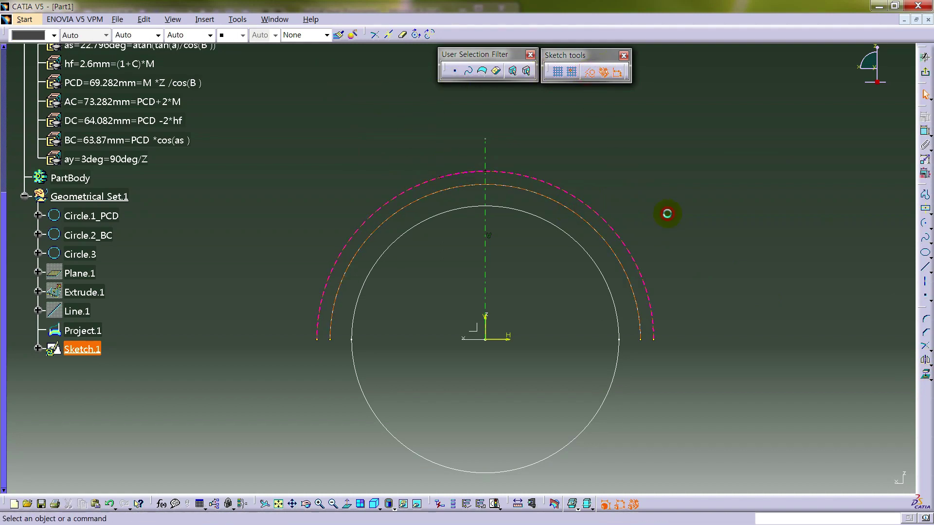
left_click(111, 219)
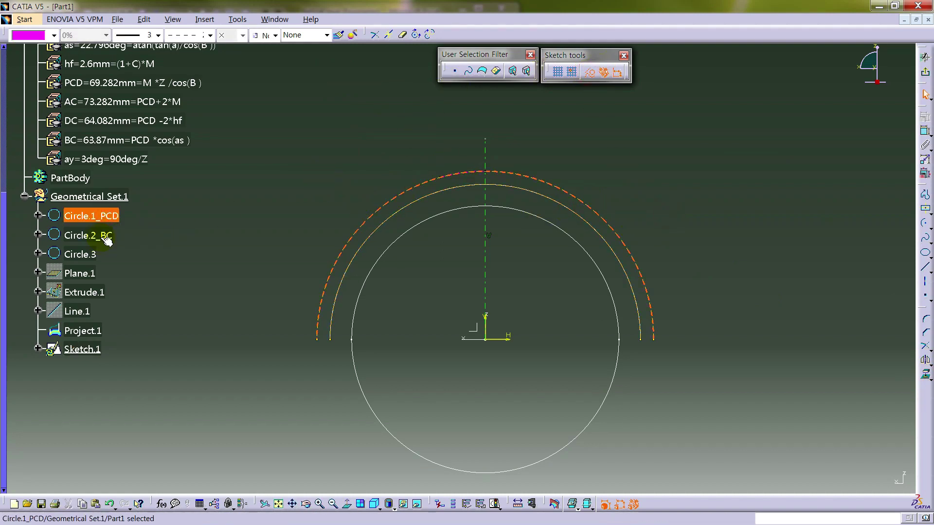
left_click(102, 237, "ctrl")
left_click(80, 254, "ctrl")
right_click(81, 254)
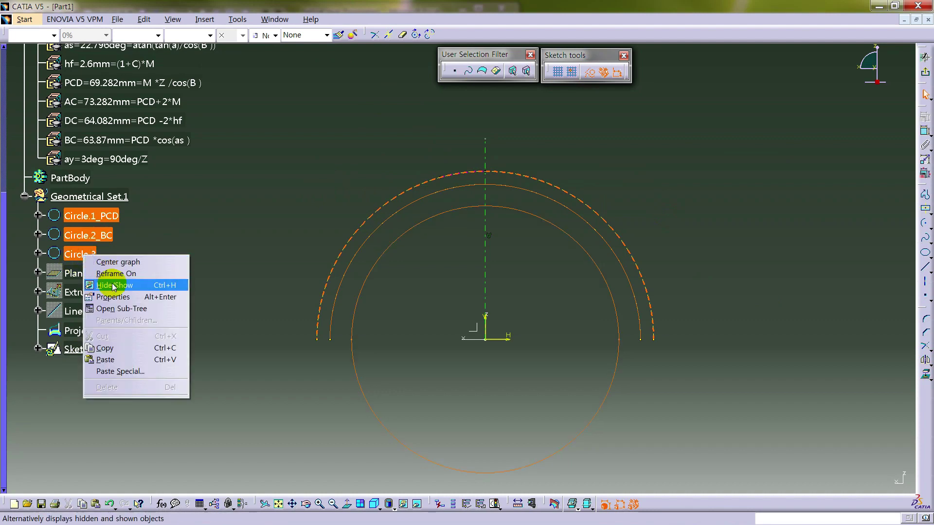
left_click(634, 145)
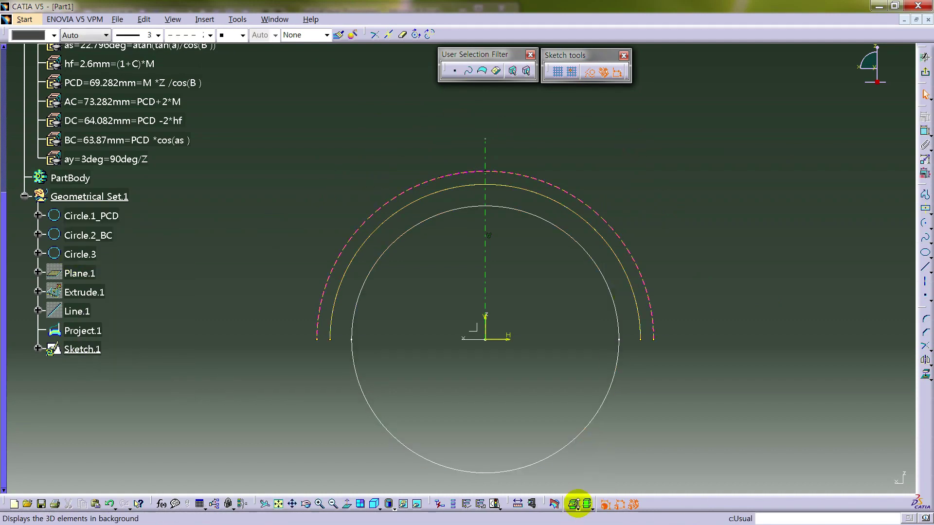
Step: Turn off the display of the 3D geometry behind the sketch and return to drawing standard elements
left_click(590, 508)
left_click(589, 517)
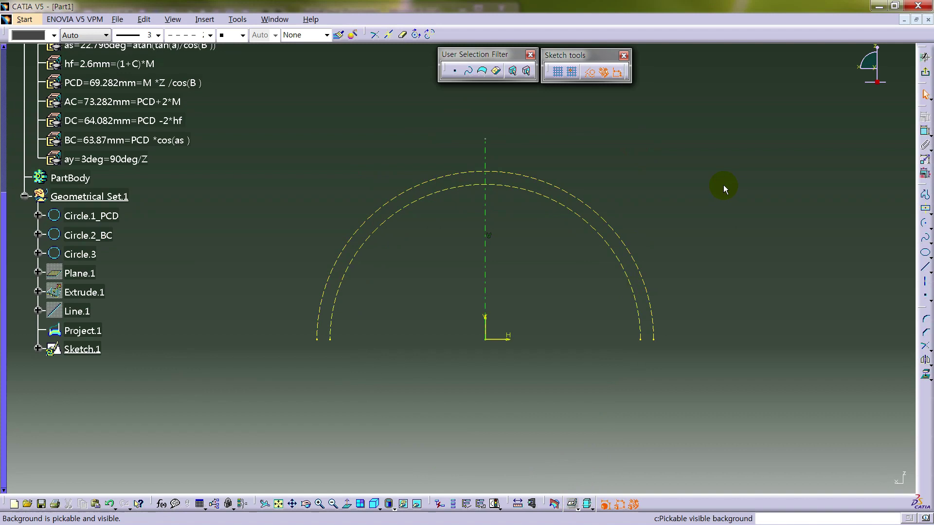
left_click(589, 72)
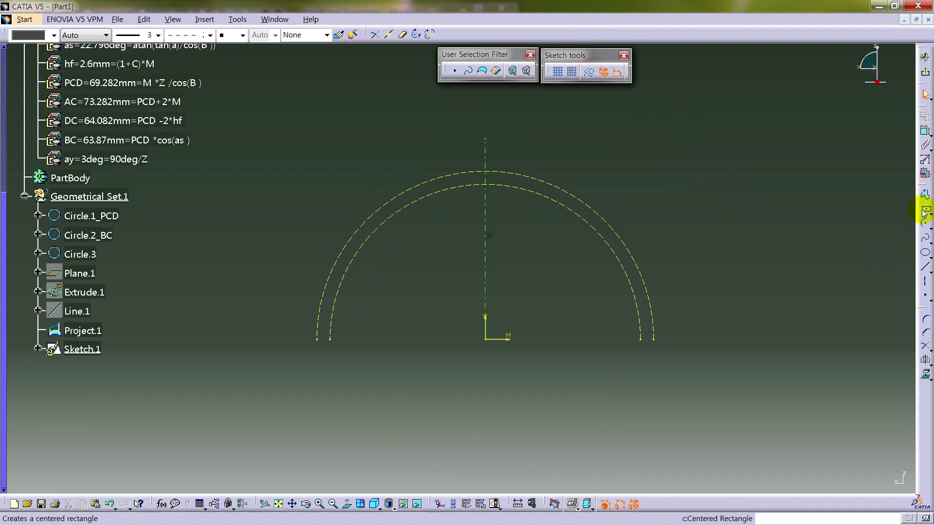
Step: Draw a circle centred on the BC arc left of the vertical axis, with its radius point on the PCD arc right of the axis
left_click(929, 226)
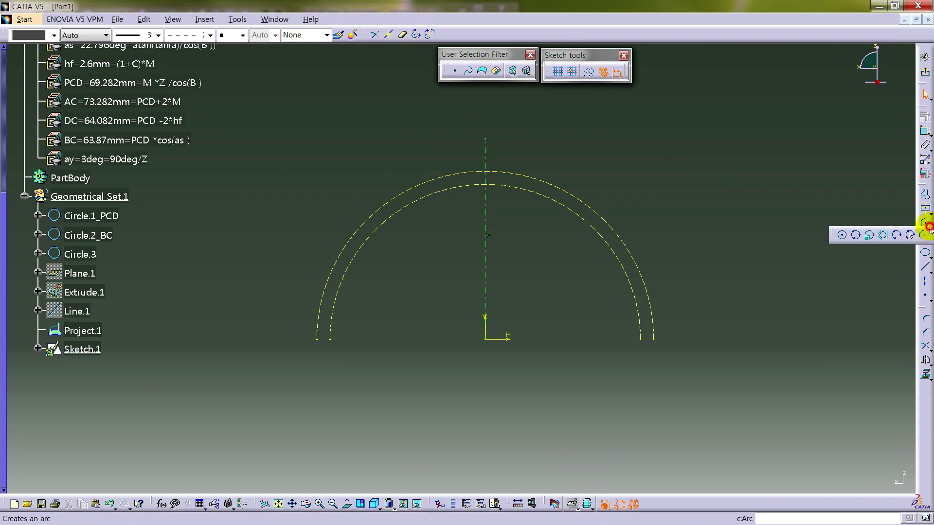
left_click(841, 235)
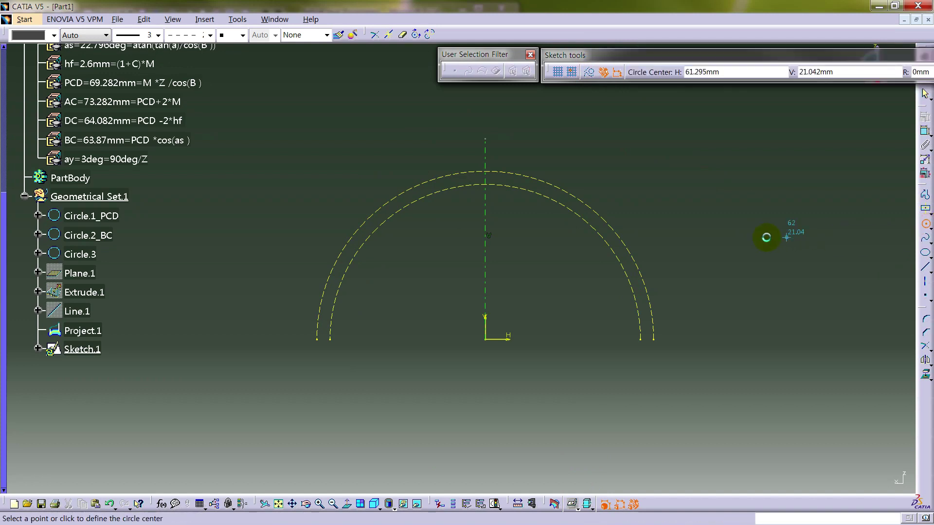
left_click(443, 190)
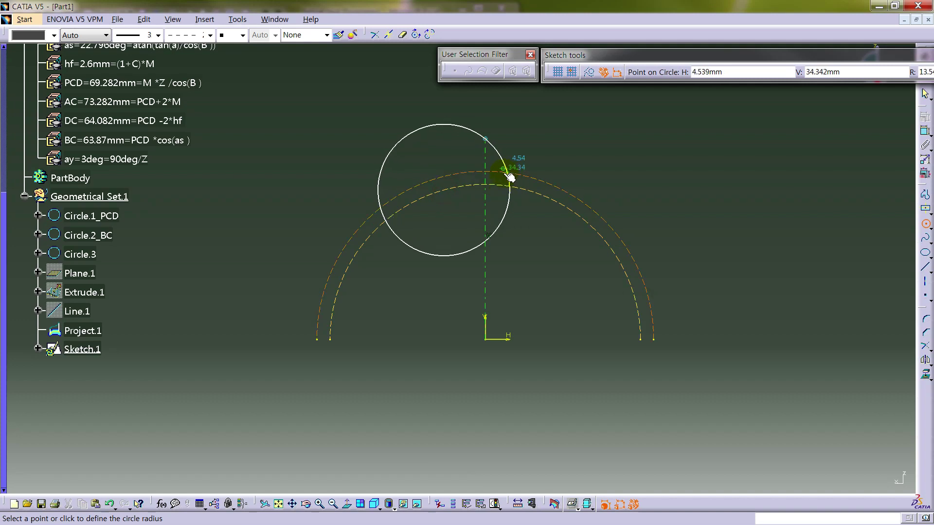
left_click(525, 179)
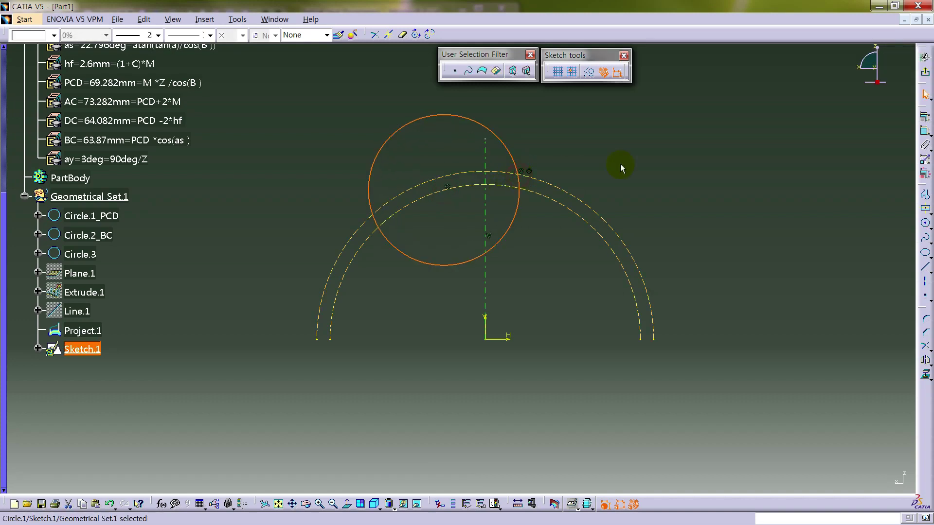
left_click(620, 164)
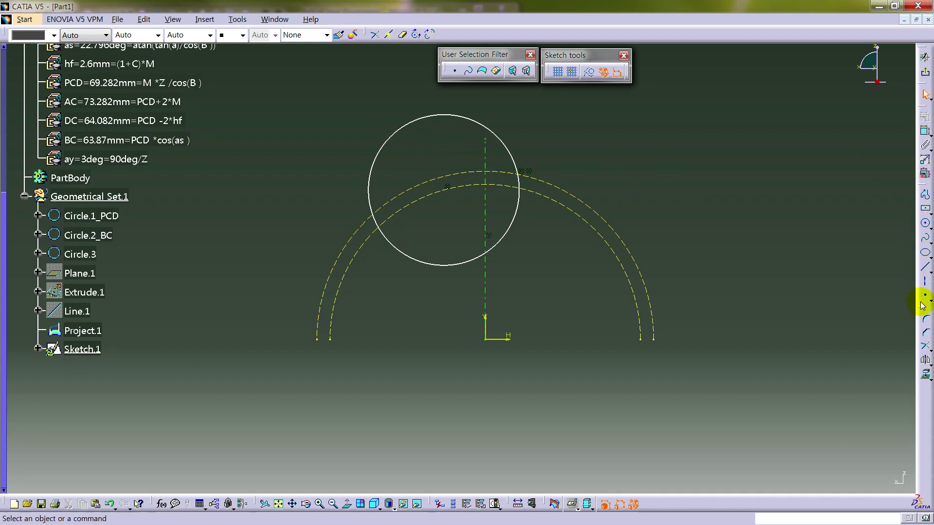
Step: Mirror the circle about the vertical axis
left_click(926, 361)
left_click(510, 155)
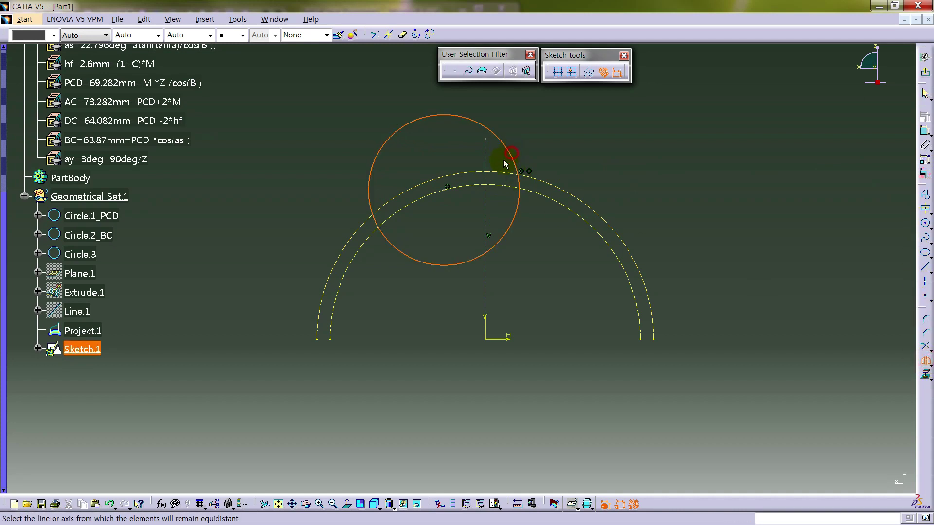
left_click(487, 154)
left_click(688, 148)
Step: Create an intersection point where the mirrored circle crosses the PCD arc left of the vertical axis
left_click(459, 179)
left_click(459, 179)
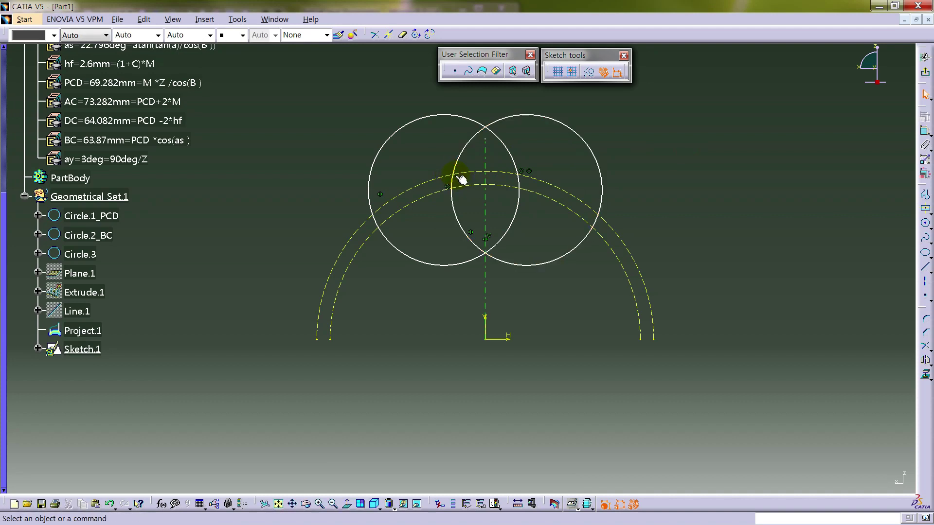
left_click(455, 174)
left_click(446, 159)
left_click(927, 297)
left_click(909, 304)
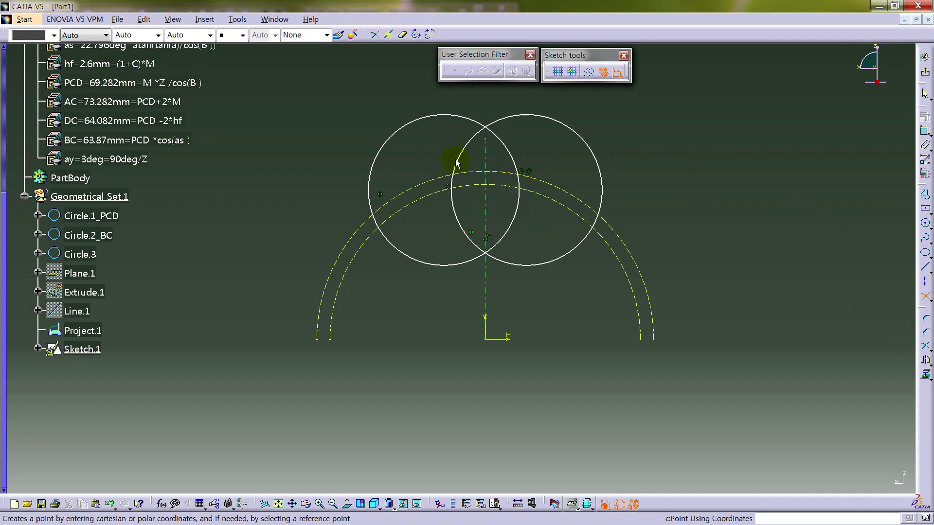
left_click(458, 160)
left_click(446, 179)
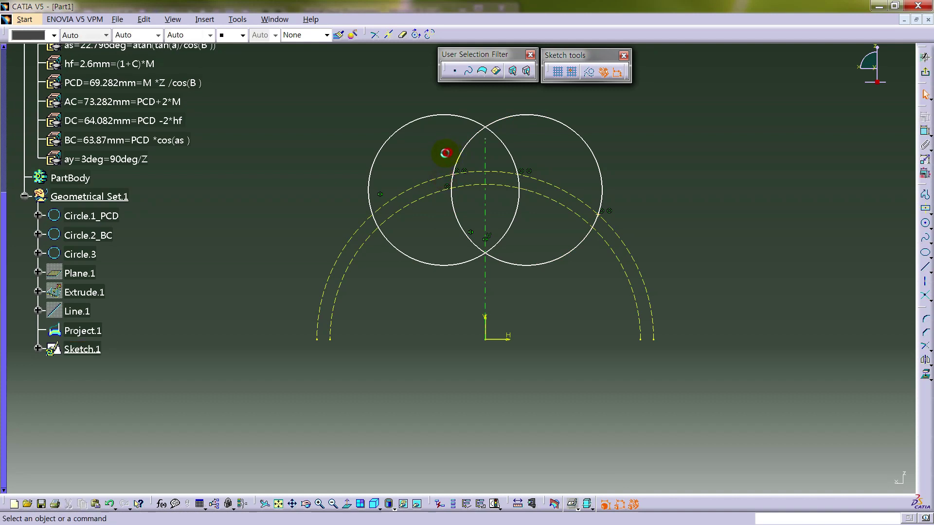
Step: Change the symbol of the intersection point and of the left circle's centre point to a filled square
left_click(447, 183)
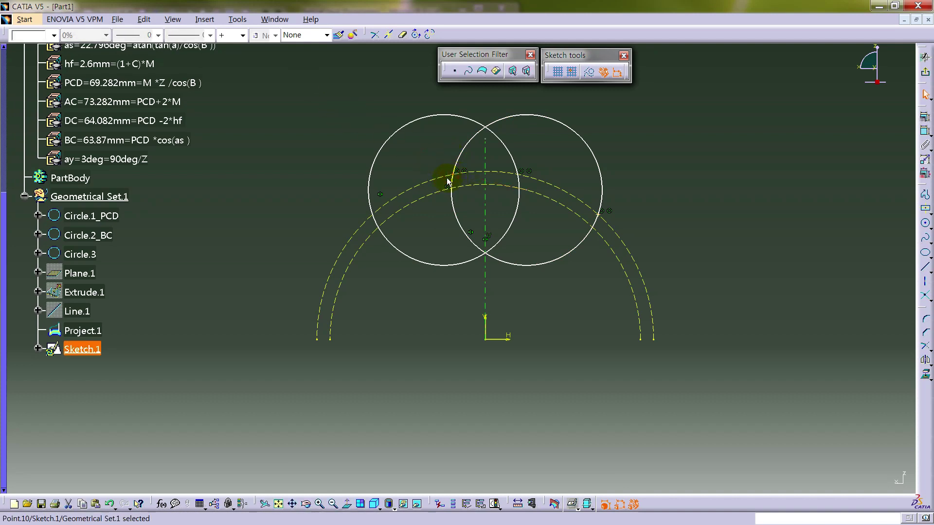
left_click(242, 35)
left_click(233, 118)
left_click(313, 117)
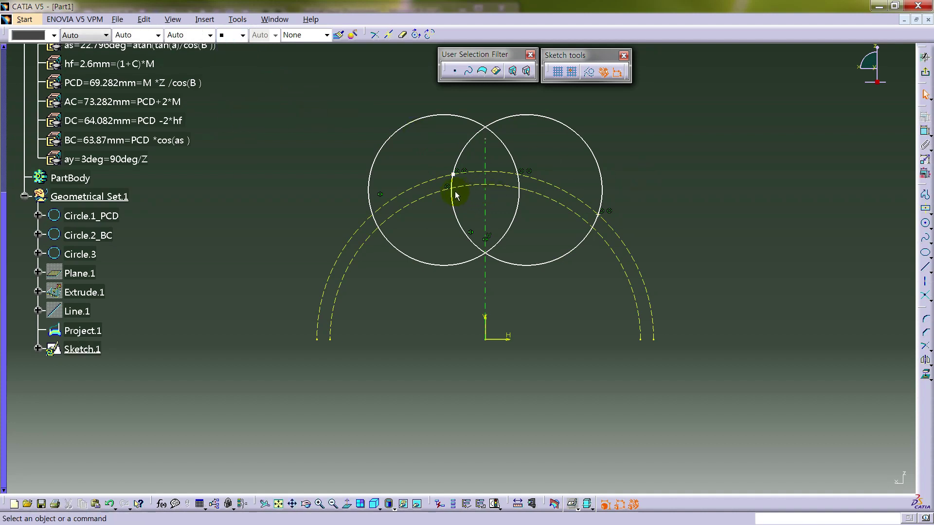
left_click(448, 188)
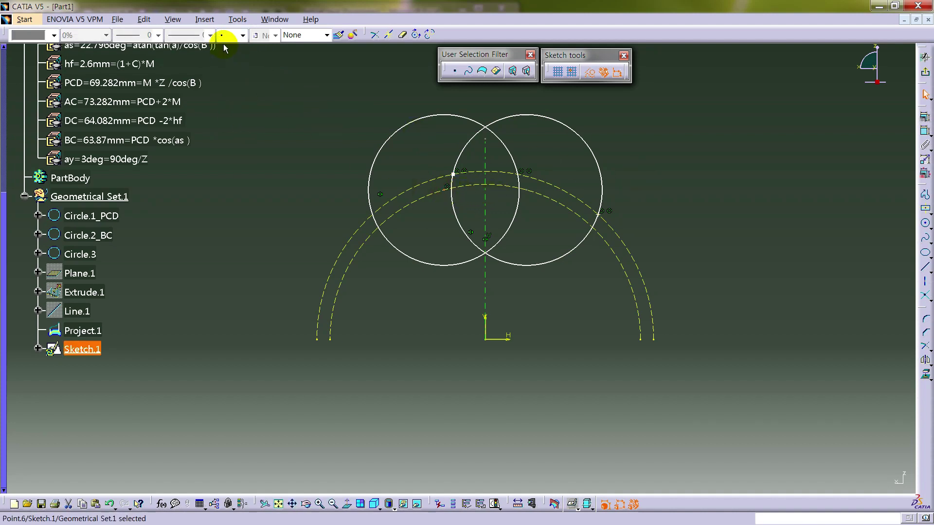
left_click(242, 36)
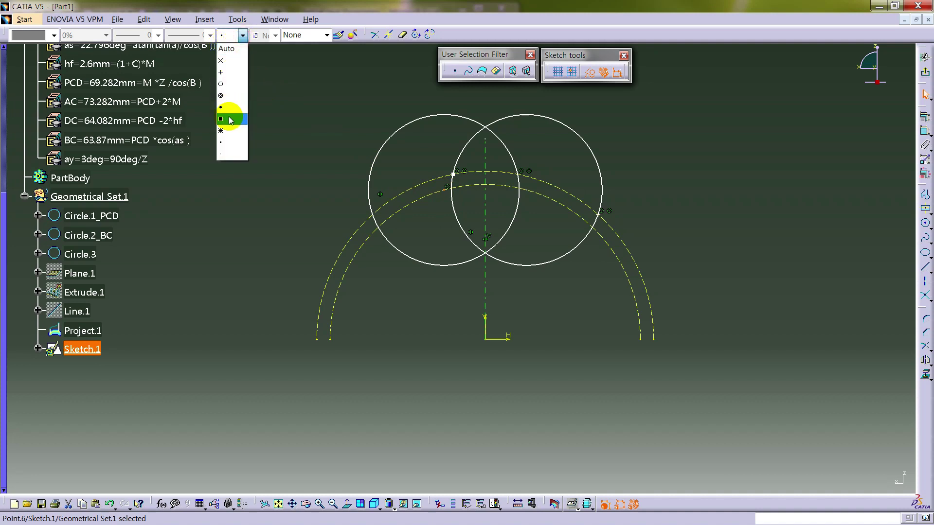
left_click(229, 118)
left_click(261, 194)
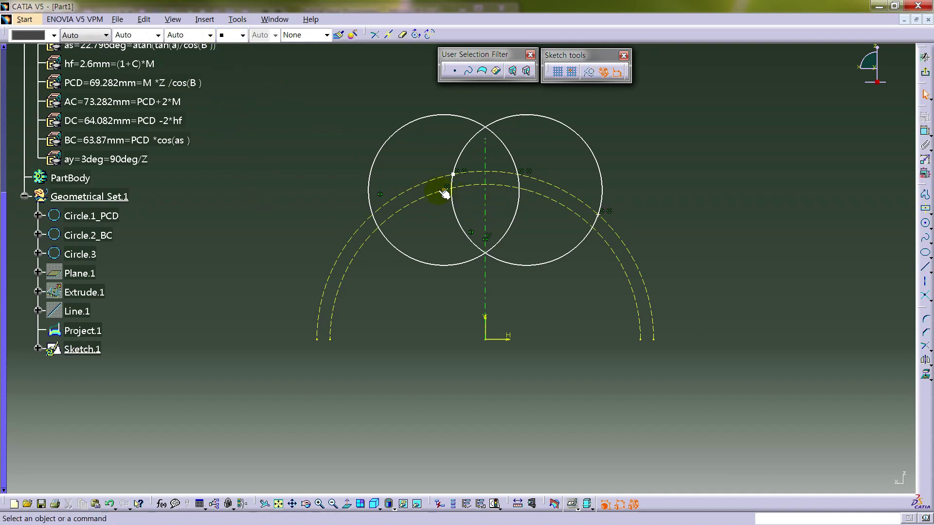
Step: Move the left circle's centre along the BC arc, slightly farther from the vertical axis
left_click(447, 190)
left_click_drag(449, 193, 438, 194)
left_click(693, 253)
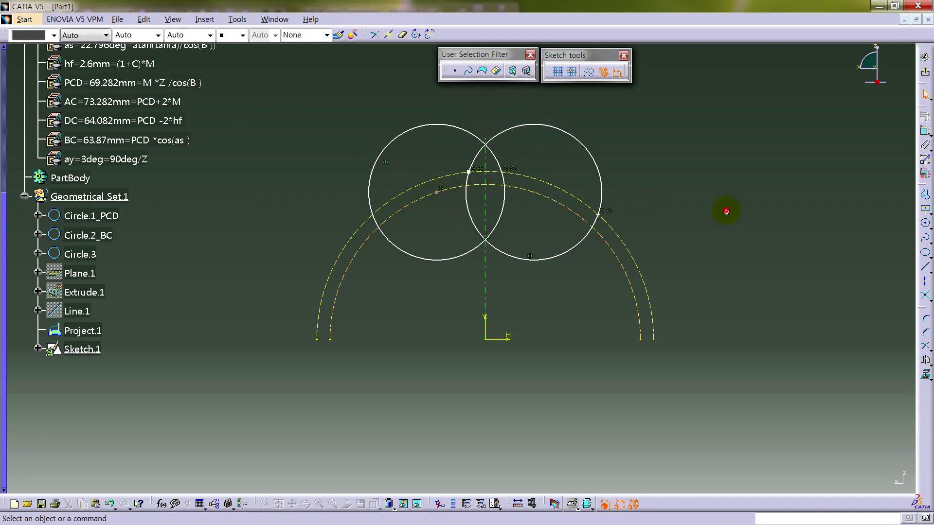
Step: Draw an axis between the left circle's centre and the sketch origin
left_click(925, 281)
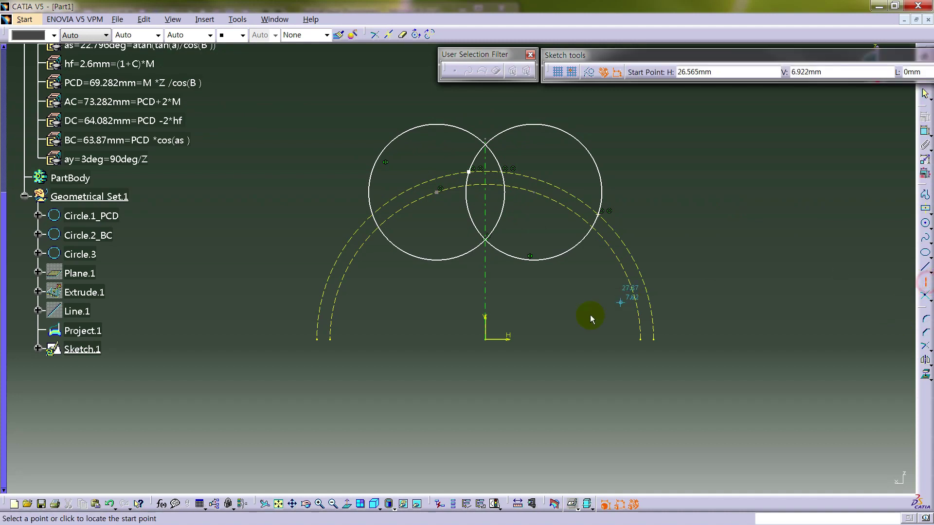
left_click(437, 193)
left_click(719, 190)
Step: Draw a line from the sketch origin to the intersection point on the PCD arc
left_click(924, 267)
left_click(485, 338)
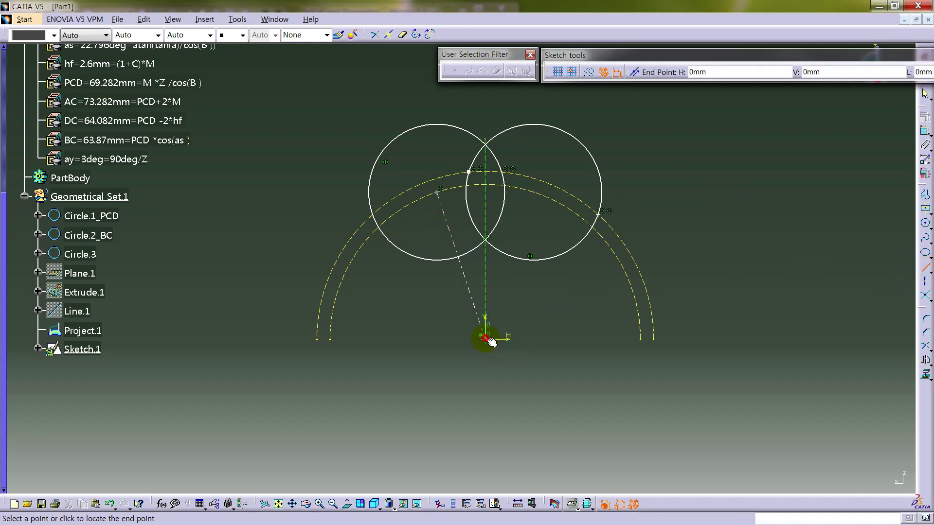
left_click(469, 172)
left_click(784, 202)
Step: Dimension the angle between the line to the PCD intersection point and the vertical axis
scroll(617, 317, "up", 3)
mouse_move(586, 286)
middle_mouse_down()
mouse_move(573, 236)
mouse_move(598, 150)
middle_mouse_up()
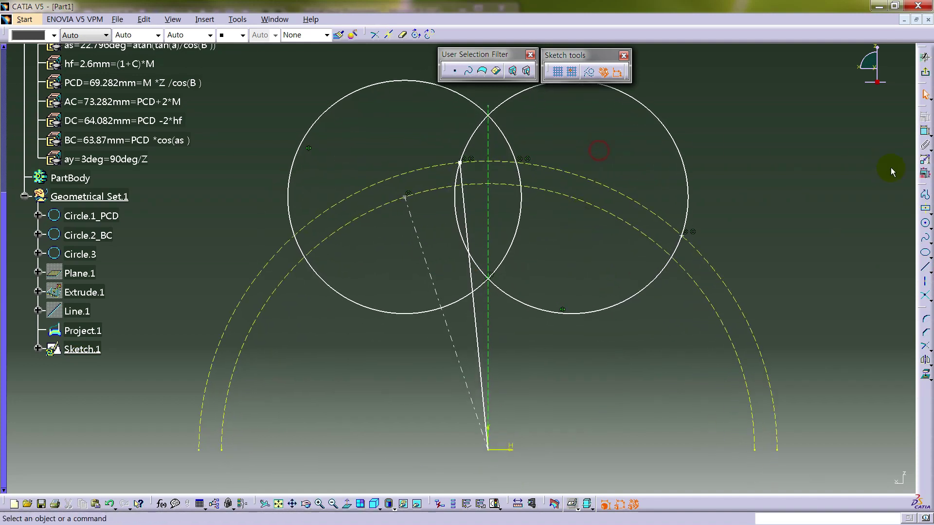
left_click(925, 131)
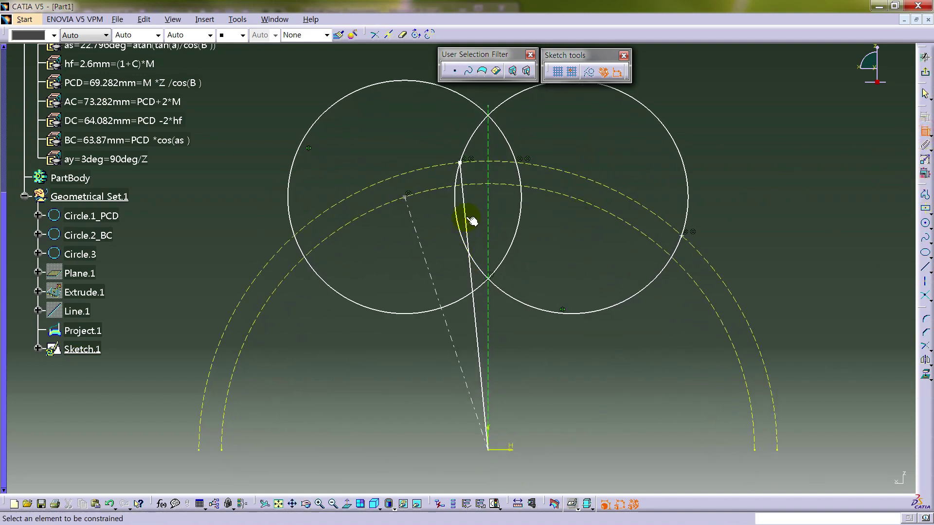
left_click(470, 220)
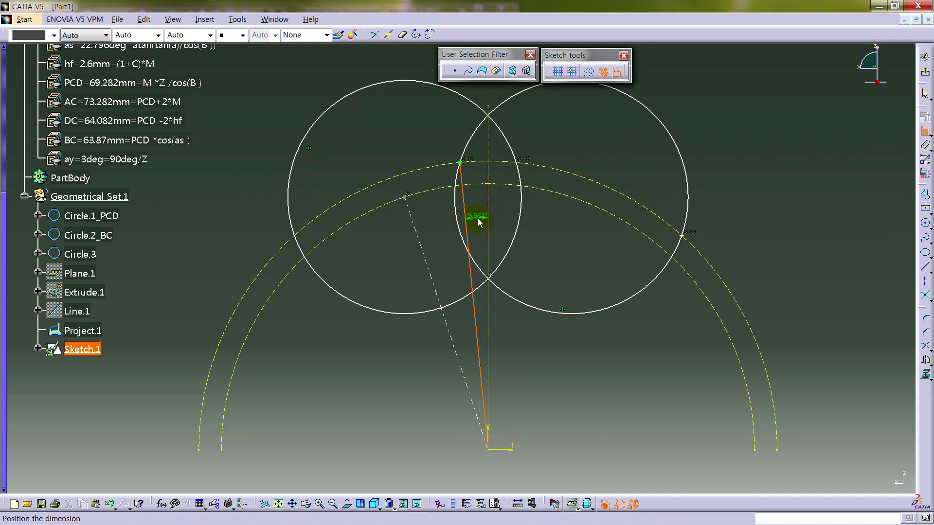
left_click(480, 222)
Step: Drive the line's angle to the vertical axis with the formula ay and move its dimension text to the other side of the axis
right_click(479, 219)
mouse_move(521, 350)
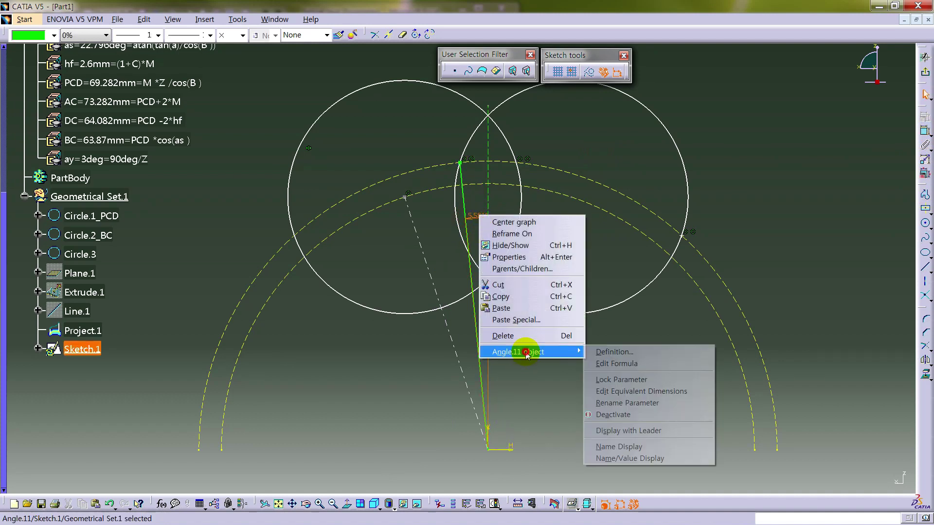
left_click(611, 364)
left_click(203, 229)
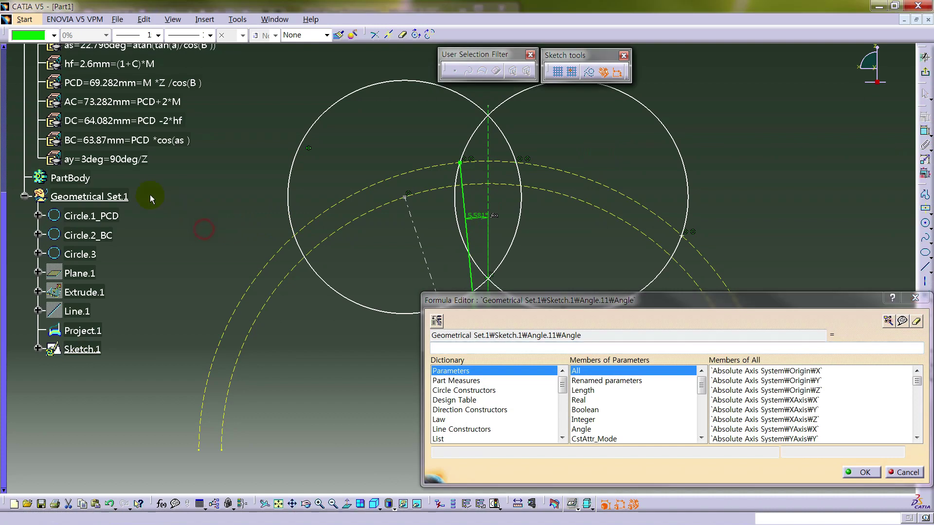
left_click(139, 161)
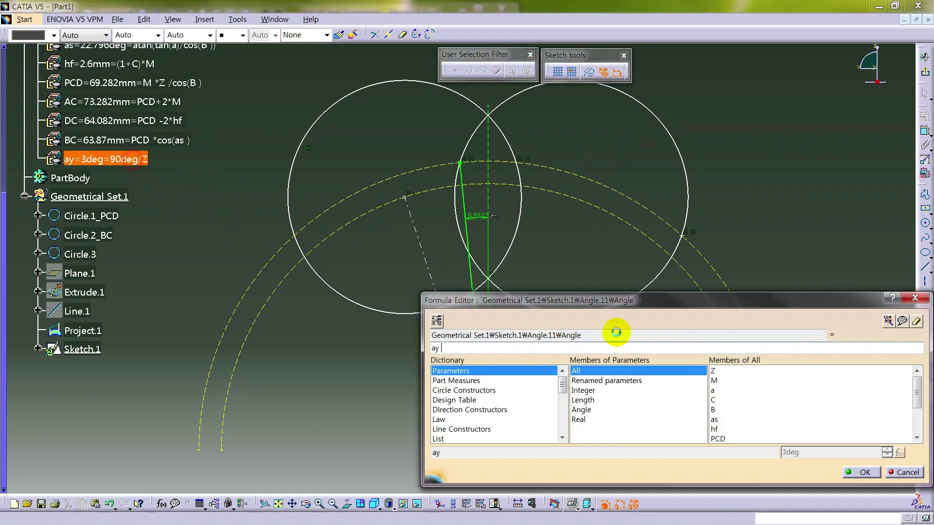
left_click(861, 472)
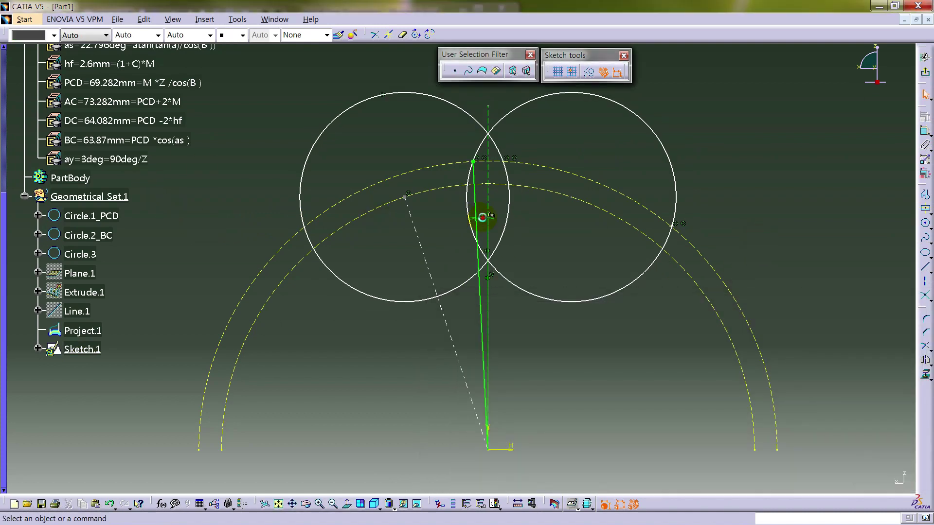
left_click_drag(481, 218, 507, 217)
left_click(795, 195)
Step: Dimension the angle between the left circle's centre axis and the vertical axis
left_click(924, 132)
left_click(420, 245)
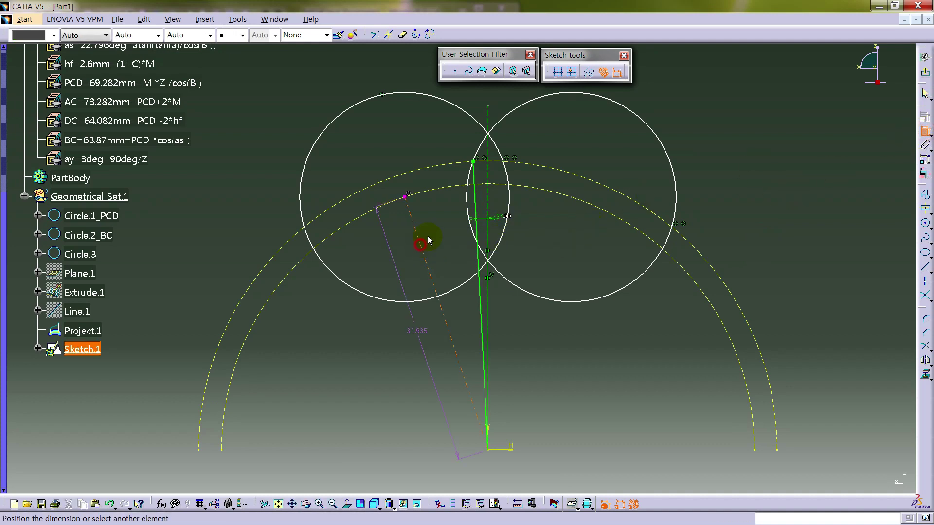
left_click(490, 195)
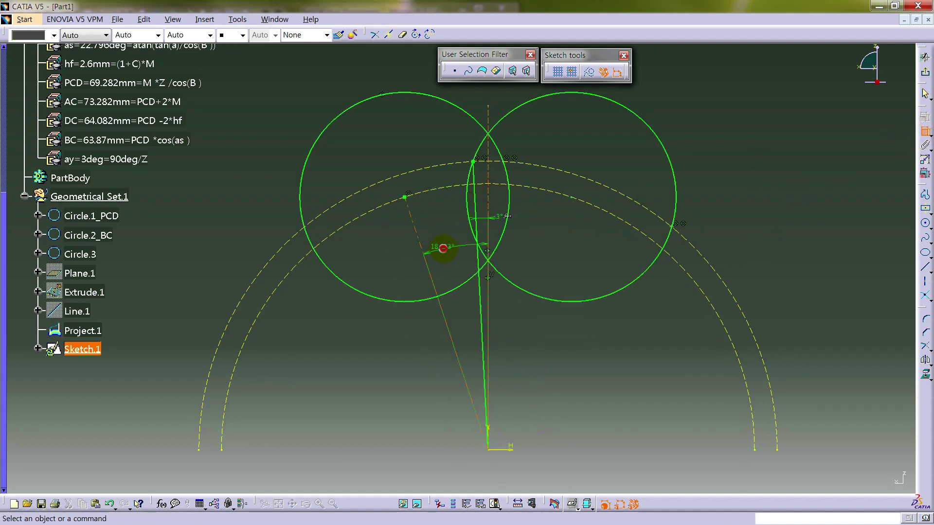
left_click(444, 250)
Step: Drive the angle between the left circle's centre axis and the vertical axis with the parameter a
right_click(452, 246)
mouse_move(488, 382)
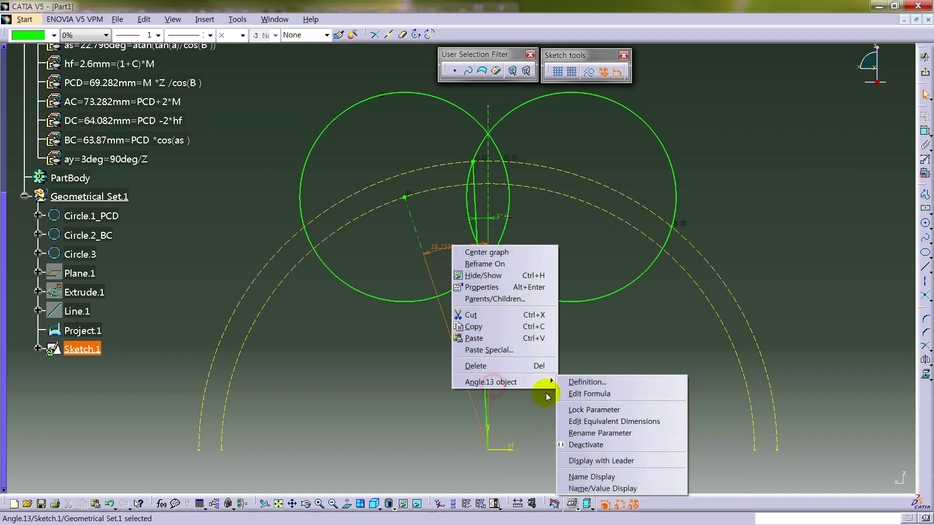
left_click(609, 395)
scroll(179, 185, "up", 3)
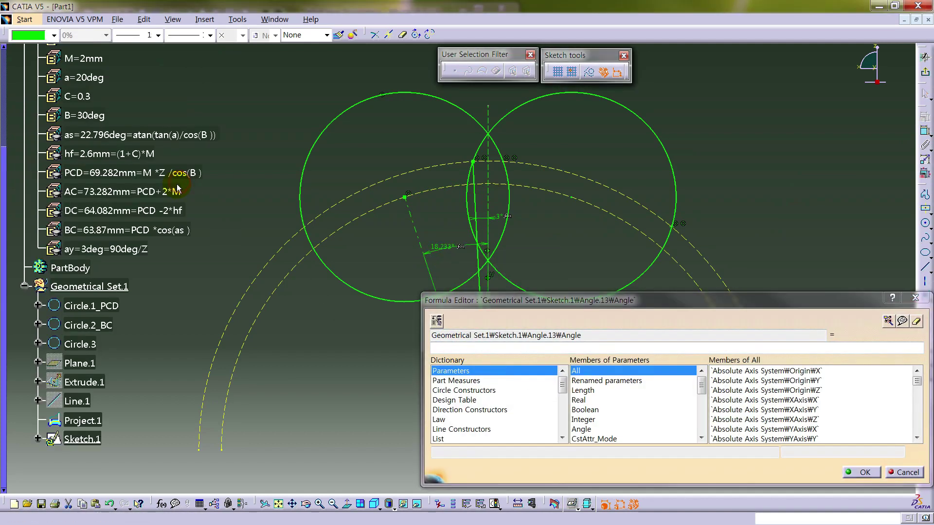
scroll(178, 188, "up", 1)
left_click(88, 126)
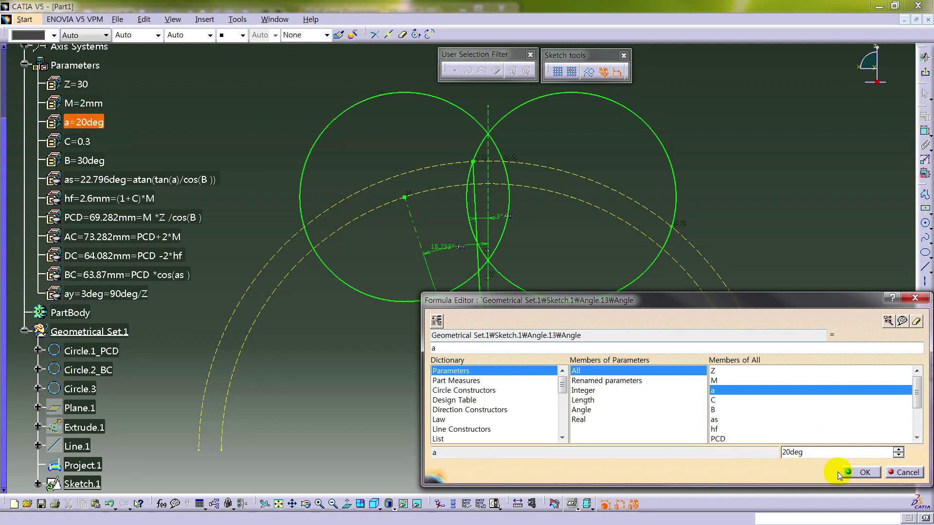
left_click(860, 472)
left_click(545, 341)
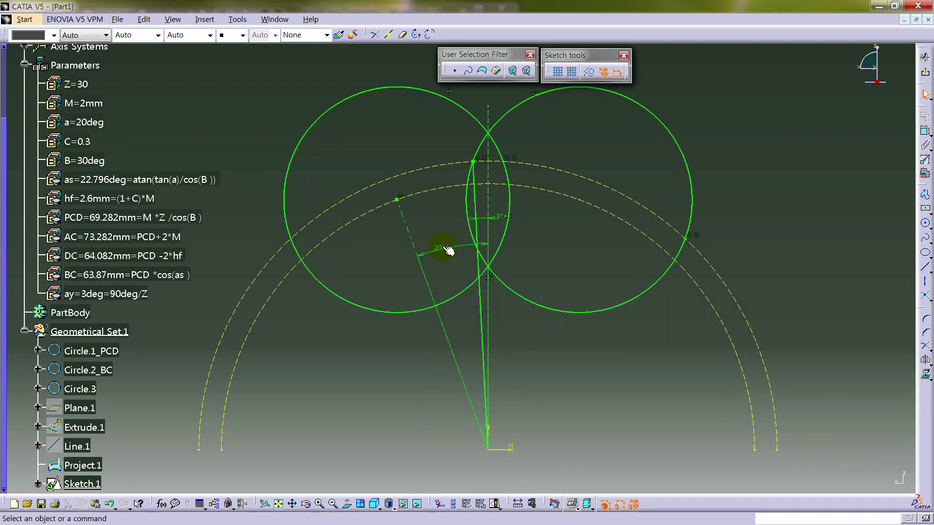
left_click(558, 257)
left_click(499, 218)
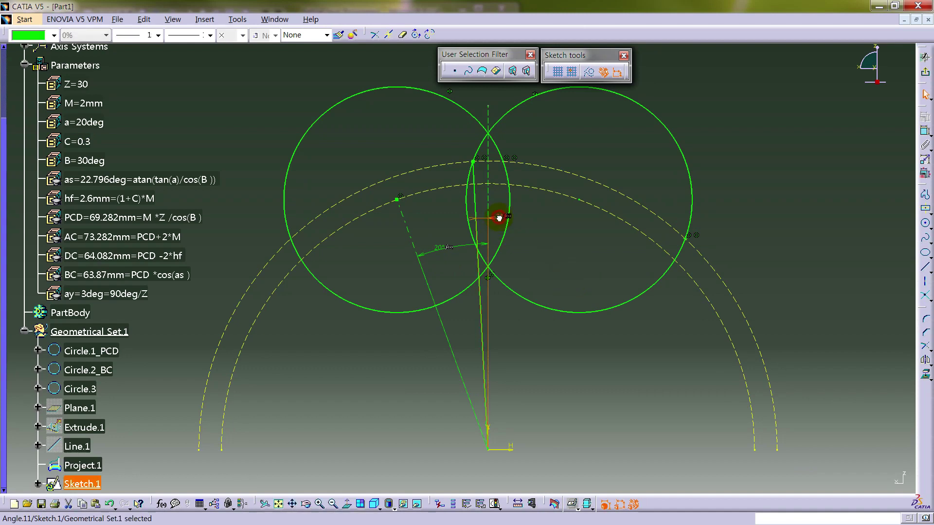
left_click(605, 269)
Step: Draw a short arc of about 37.1 mm radius centred on the sketch origin, crossing both circles above the PCD arc
left_click(925, 266)
left_click(928, 228)
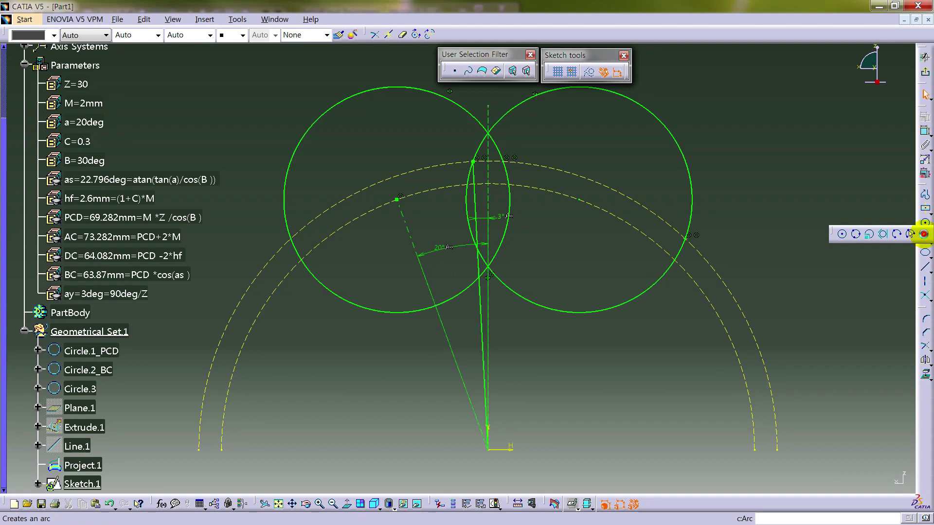
left_click(924, 236)
left_click(487, 448)
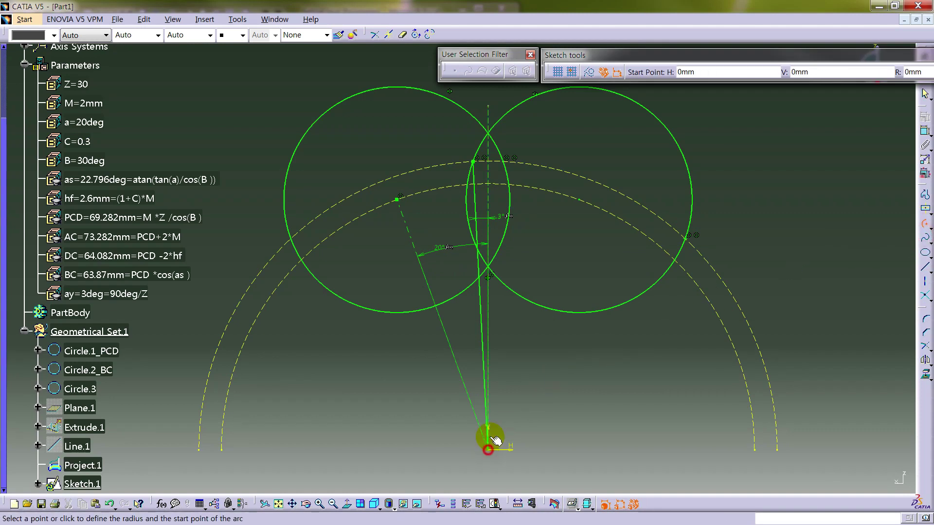
left_click(447, 143)
left_click(530, 144)
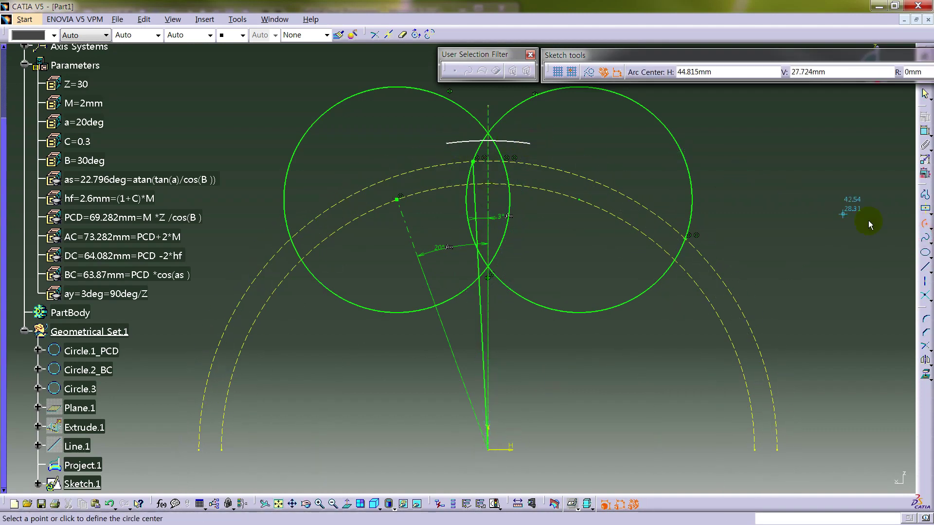
Step: Draw a second arc of about 33.2 mm radius centred on the sketch origin, between the PCD and BC arcs
left_click(490, 451)
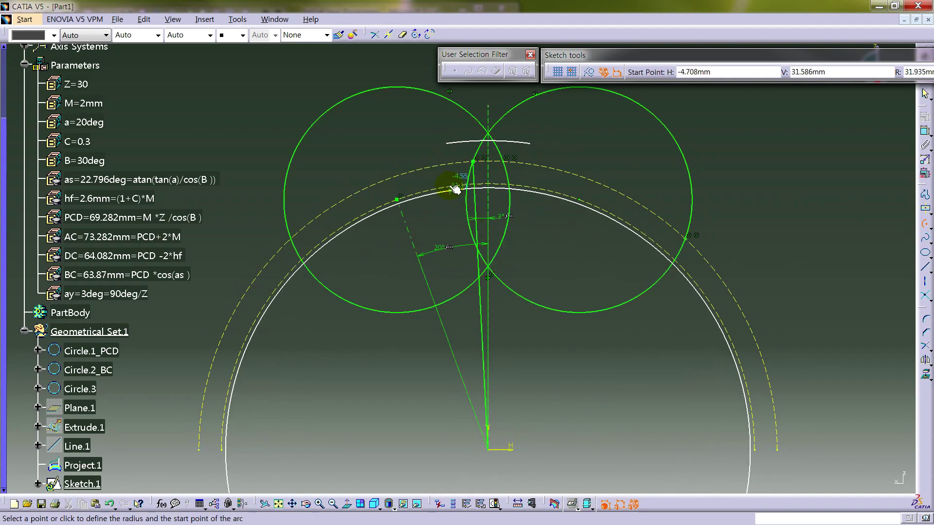
left_click(435, 178)
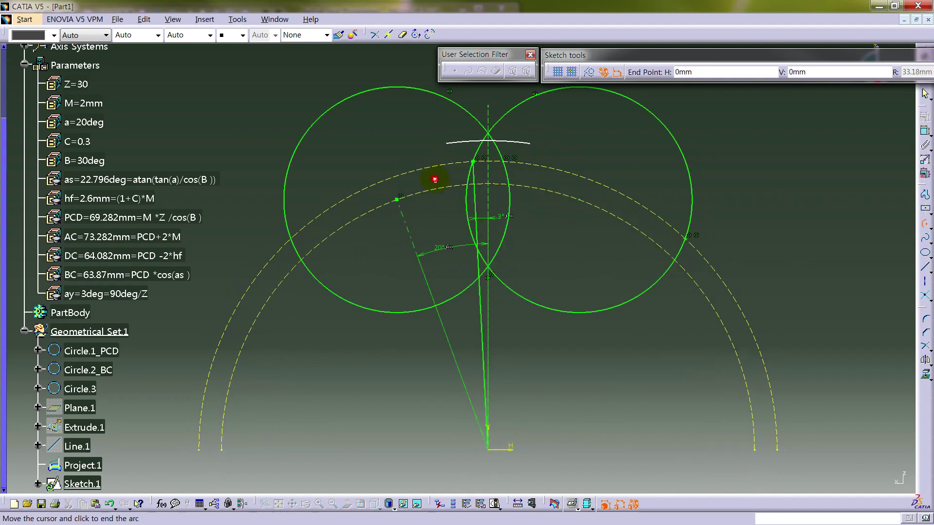
left_click(558, 182)
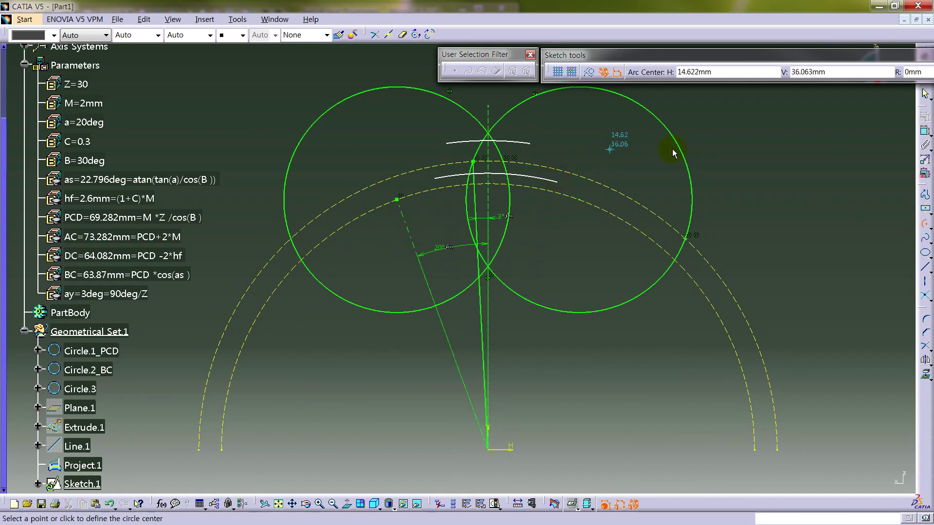
left_click(924, 214)
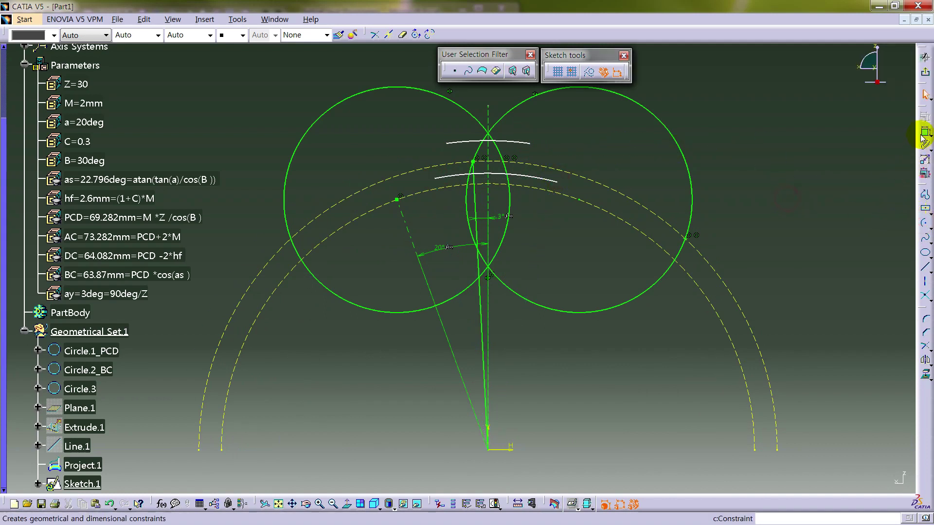
Step: Dimension the radii of the two new arcs above and below the PCD arc
left_click(529, 144)
left_click(537, 130)
left_click(548, 181)
left_click(560, 148)
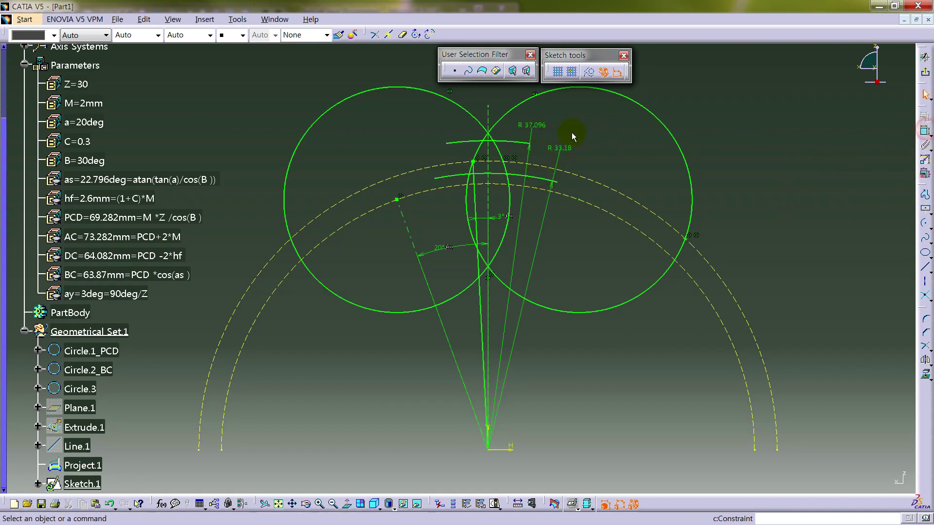
Step: Drive the upper arc's radius with the formula AC /2
left_click(534, 125)
double_click(534, 124)
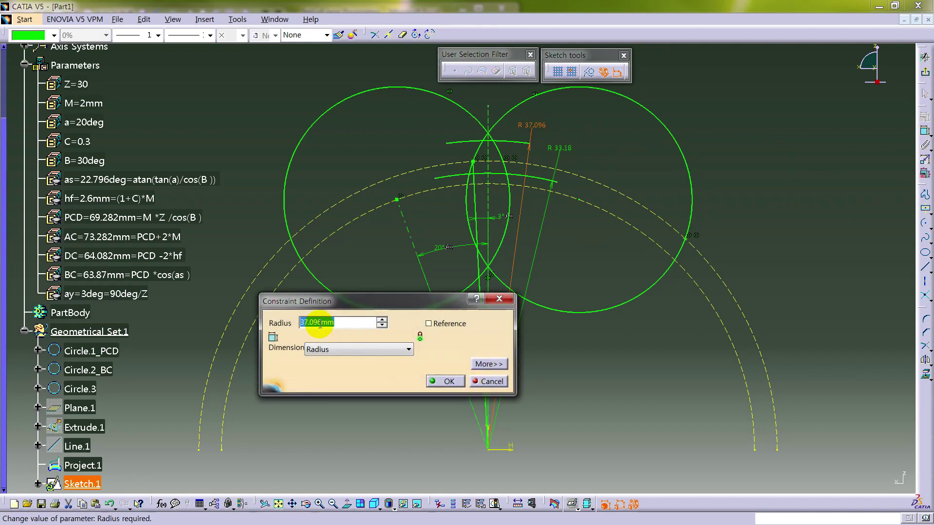
right_click(337, 321)
left_click(372, 328)
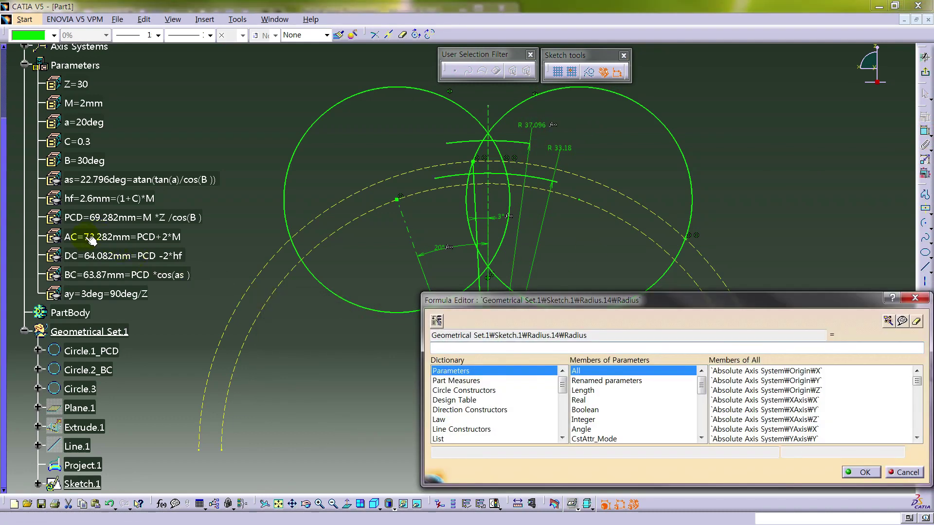
left_click(90, 237)
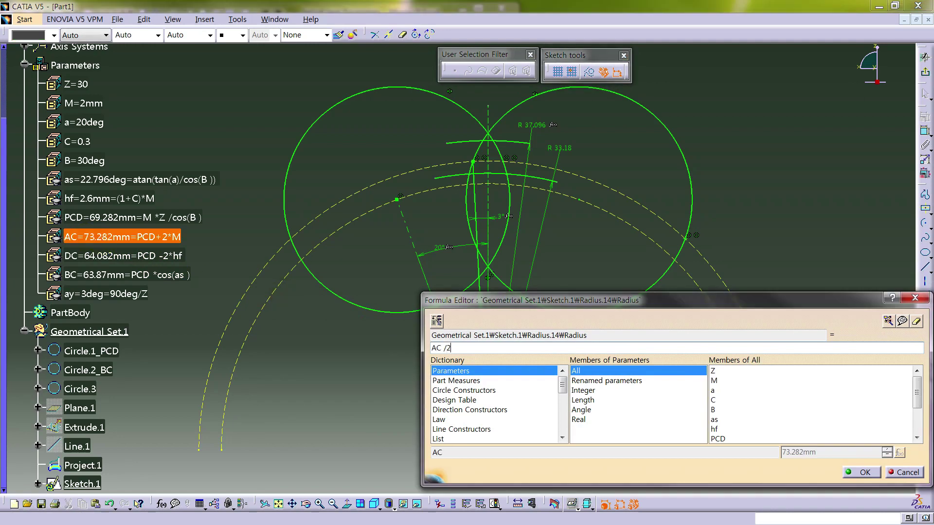
key("Return")
Step: Rename the upper arc's radius constraint to AC
left_click(488, 363)
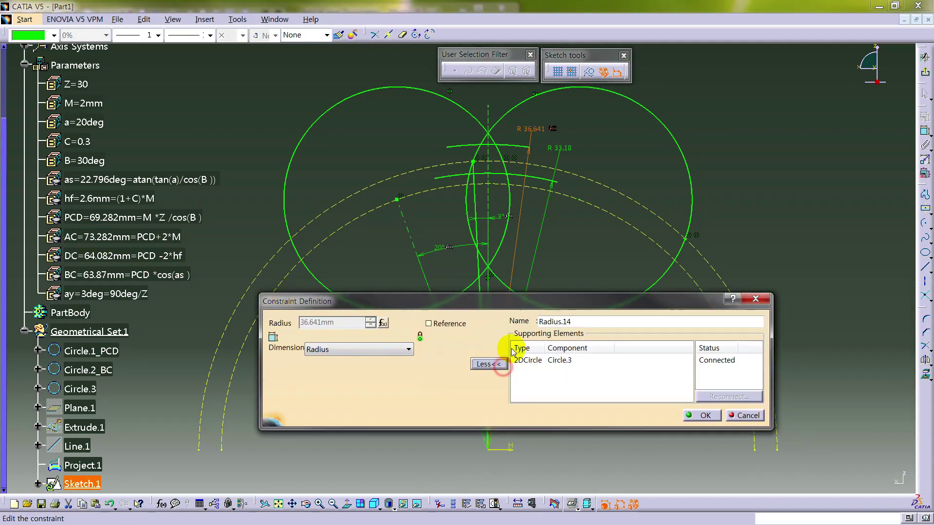
double_click(578, 322)
type("AC")
key("Return")
left_click(611, 141)
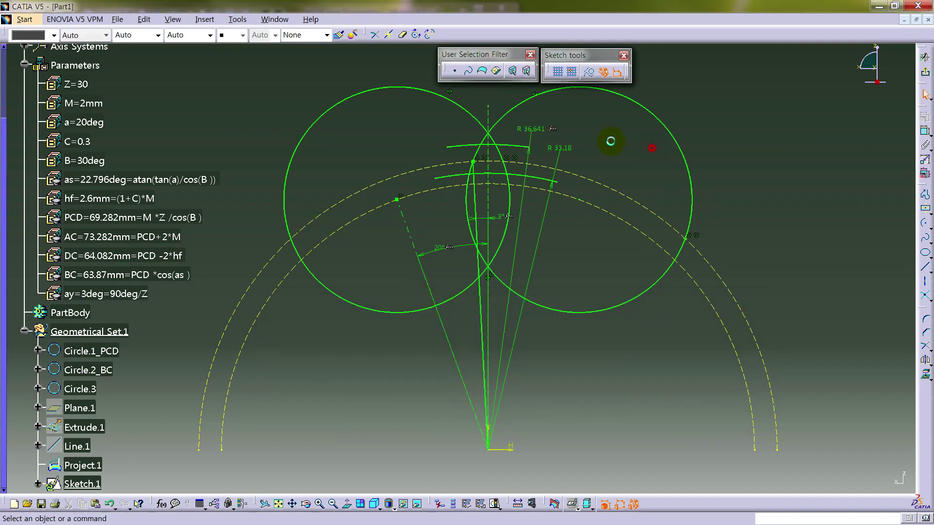
Step: Change the upper arc's dimension from radius to diameter
left_click(529, 129)
double_click(529, 128)
left_click(384, 349)
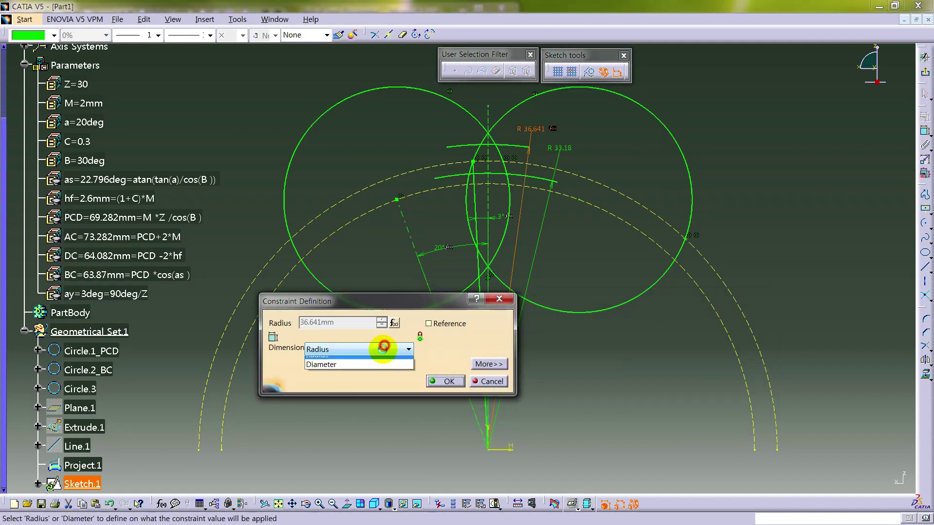
left_click(360, 368)
left_click(447, 381)
Step: Drive the lower arc's radius with the formula DC /2
right_click(565, 147)
left_click(572, 129)
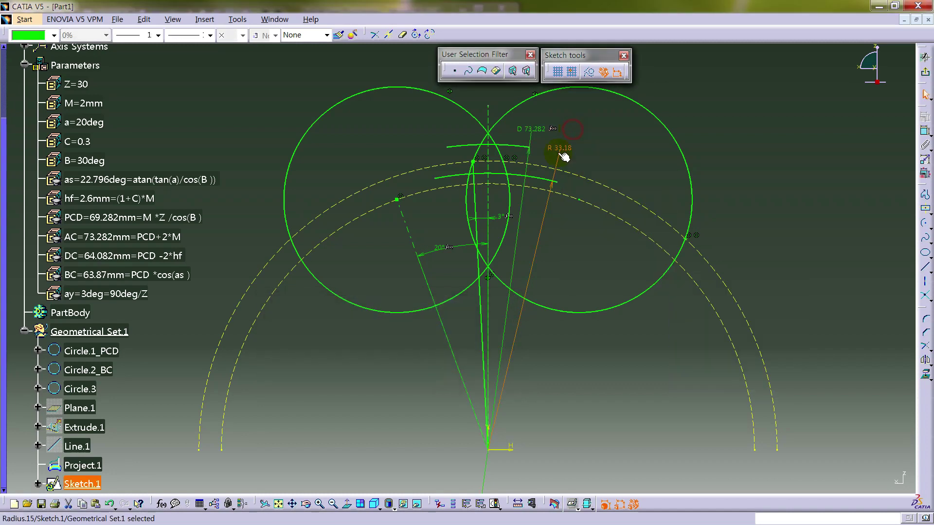
double_click(564, 152)
right_click(360, 320)
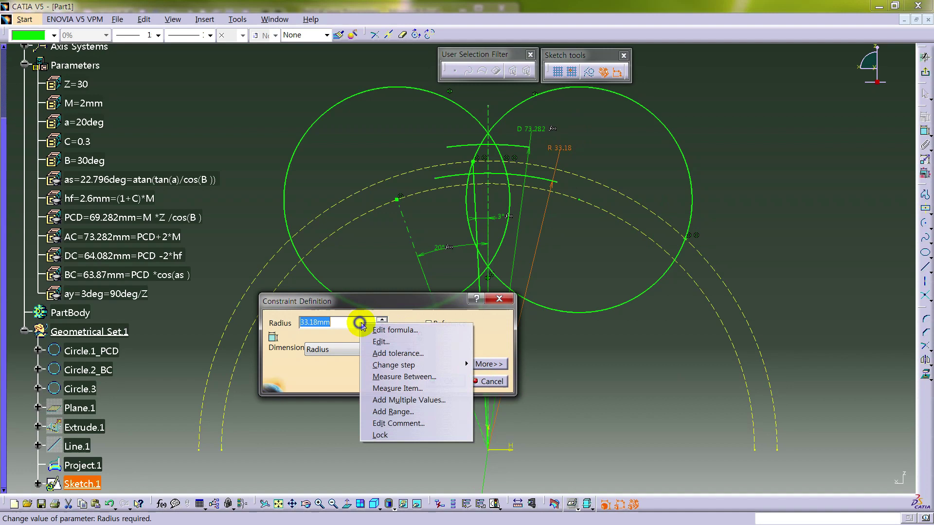
left_click(380, 331)
left_click(90, 259)
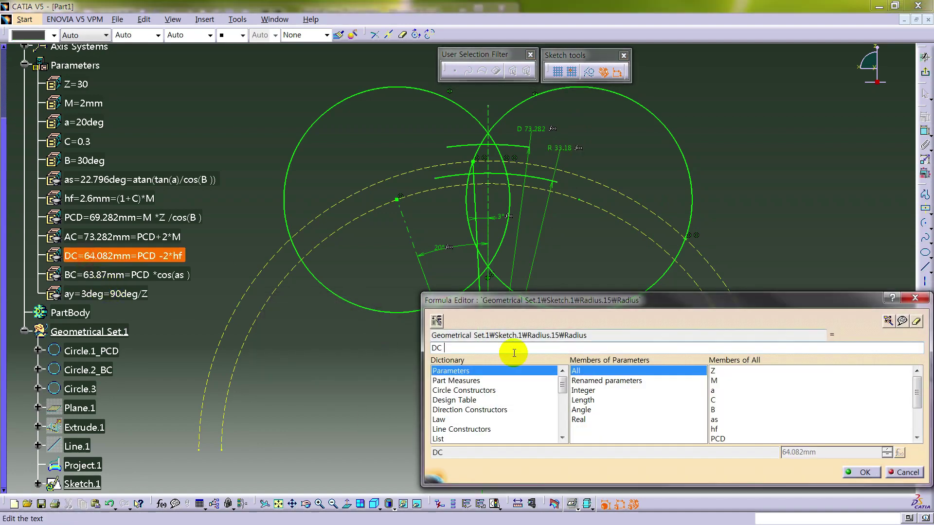
type("/2")
key("Return")
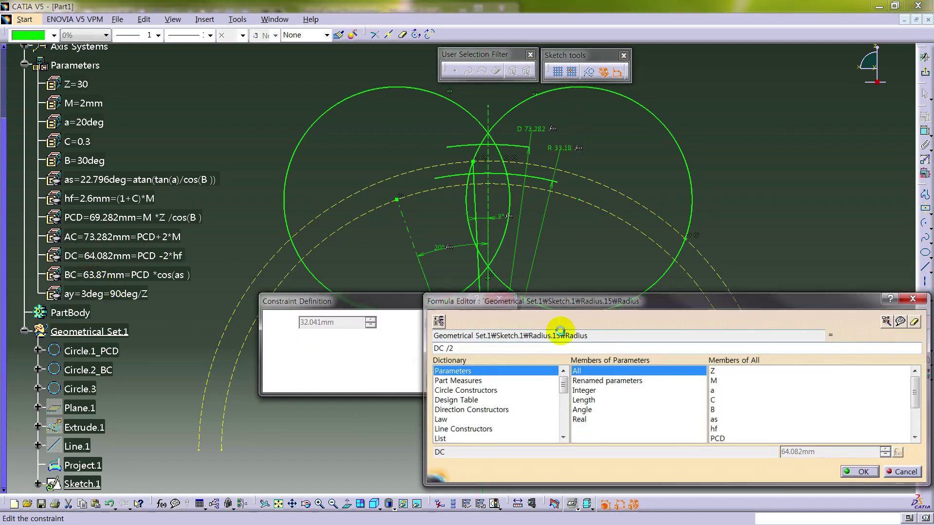
Step: Change the lower arc's dimension to diameter and rename its constraint to DC
left_click(402, 349)
left_click(368, 370)
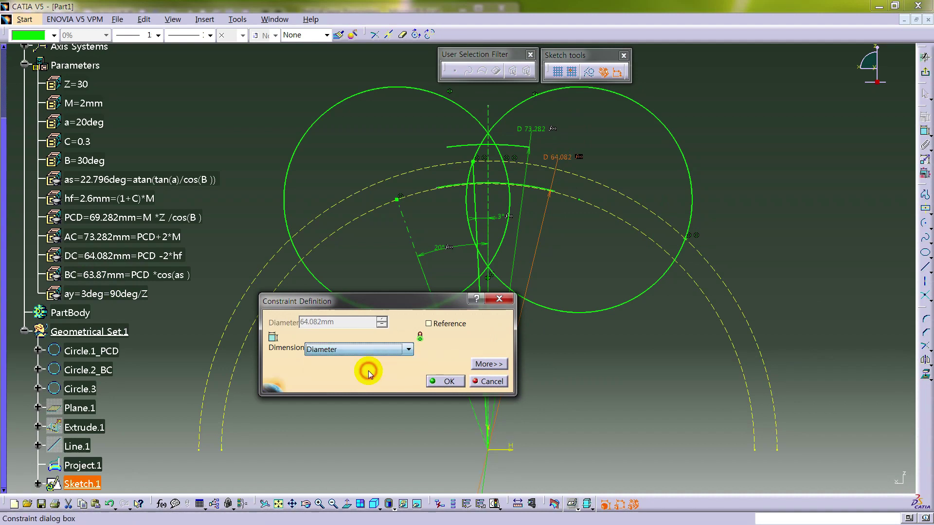
left_click(505, 368)
double_click(578, 321)
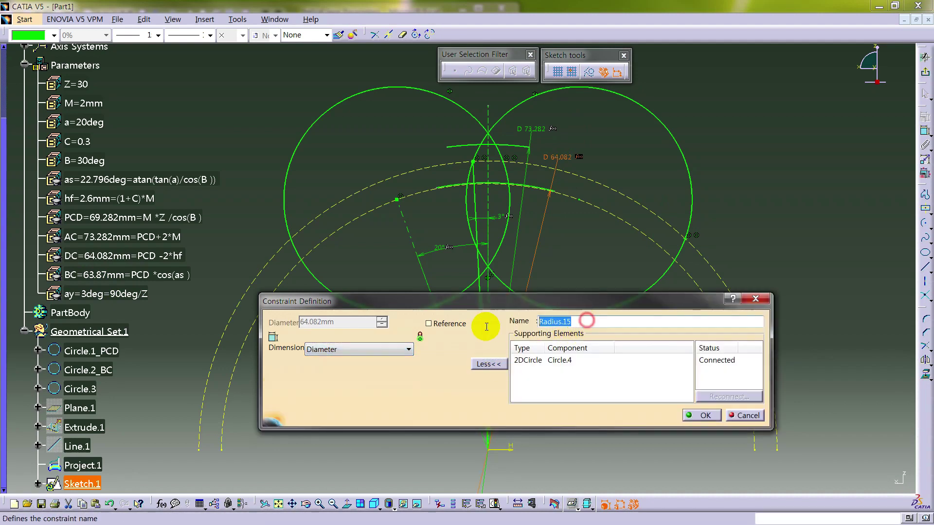
key("Return")
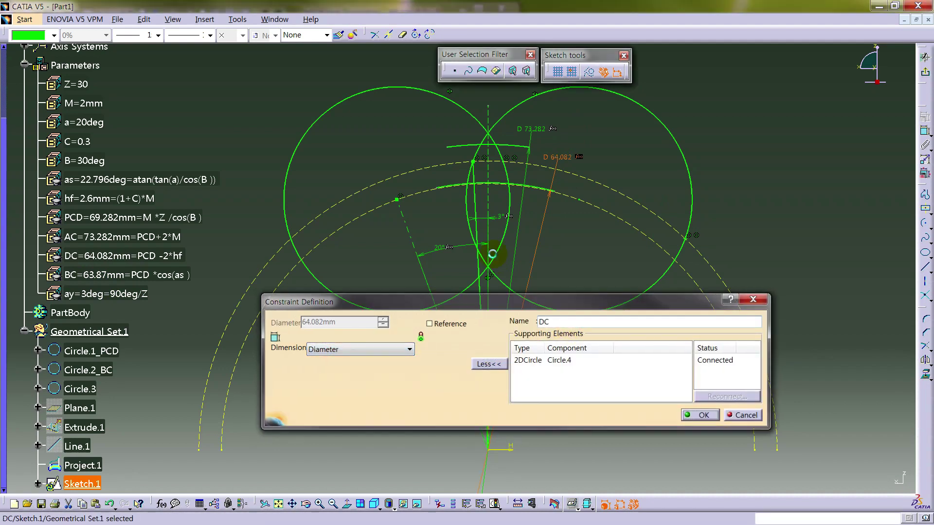
left_click(573, 259)
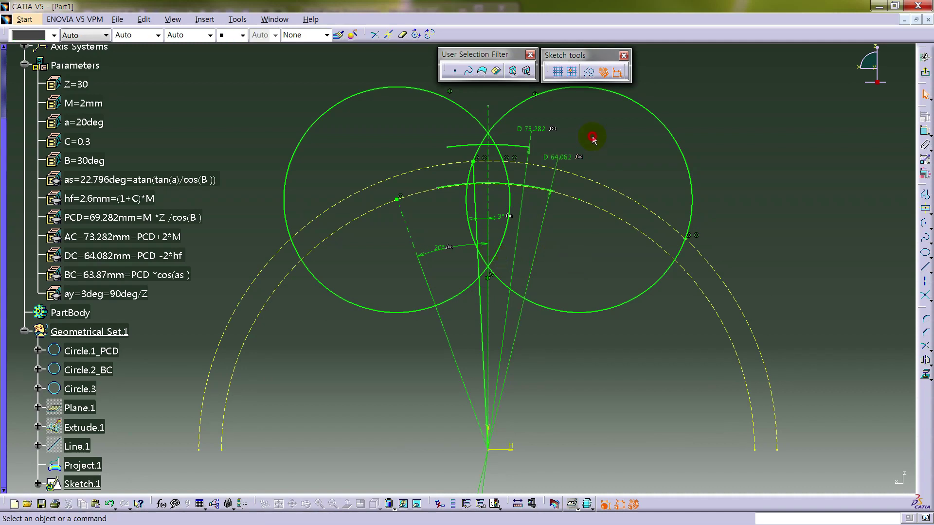
left_click(532, 131)
left_click(567, 158)
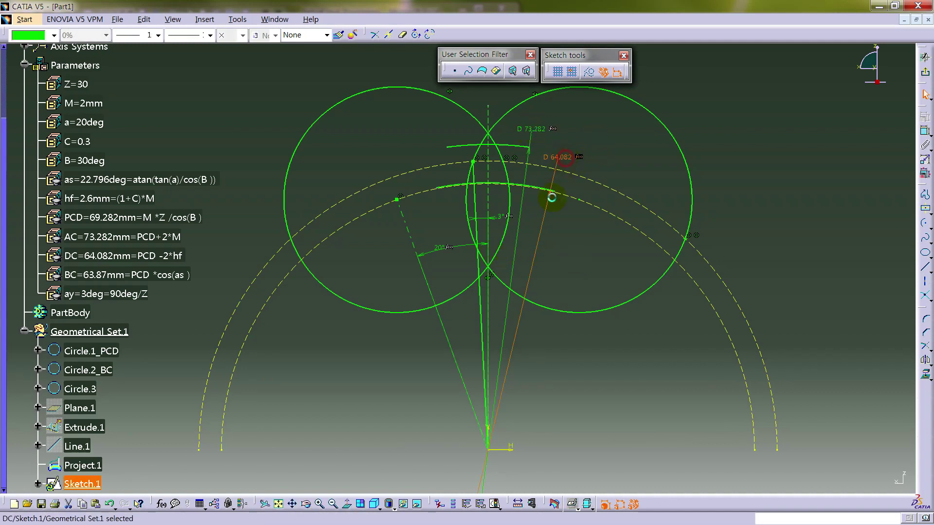
left_click(595, 240)
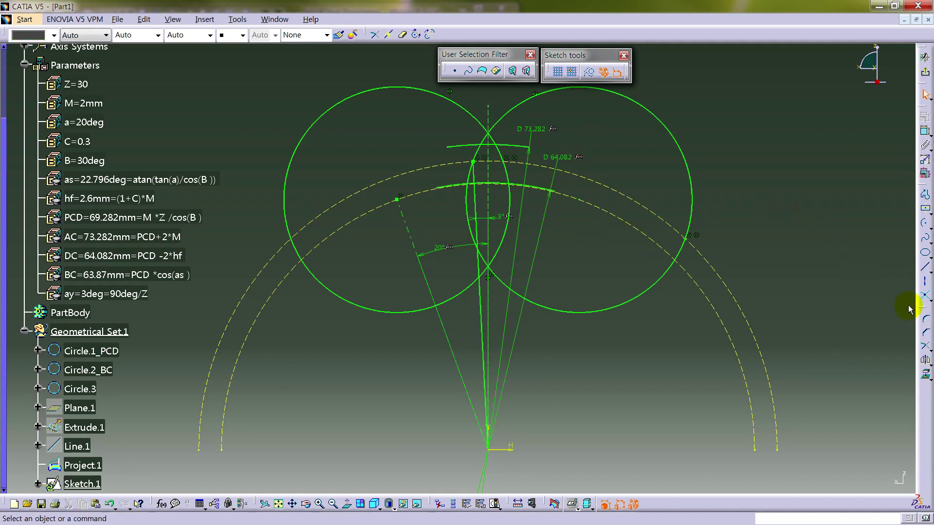
Step: Draw a line from the left endpoint of the lower DC arc to the sketch origin
left_click(925, 267)
mouse_move(439, 238)
middle_mouse_down()
mouse_move(423, 233)
mouse_move(433, 160)
mouse_move(448, 235)
mouse_move(515, 146)
mouse_move(425, 105)
middle_mouse_up()
left_click(418, 103)
middle_click_drag(463, 282, 418, 193)
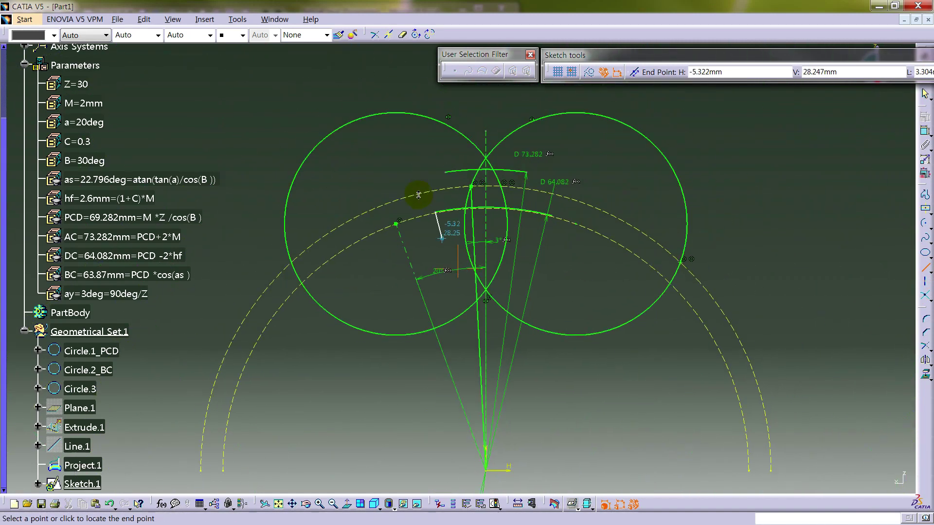
left_click(486, 470)
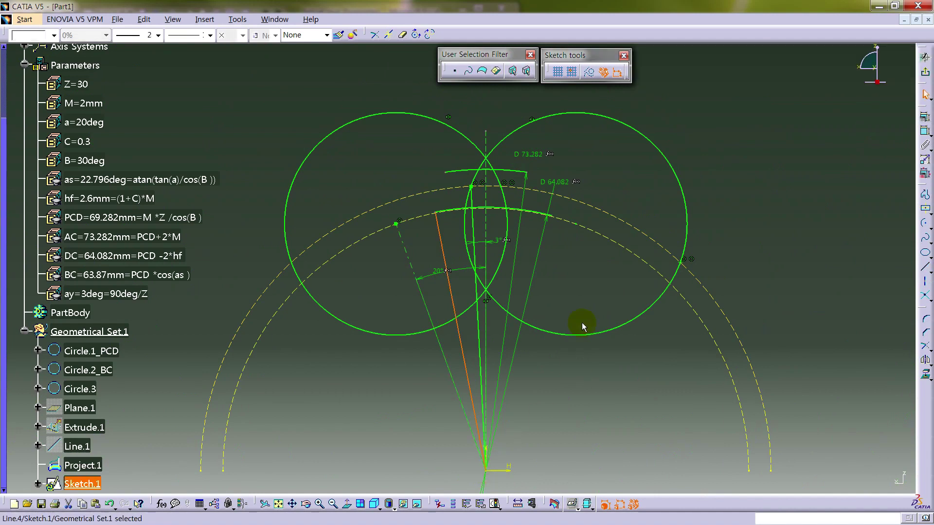
Step: Mirror the line from the DC arc's endpoint about the vertical axis
left_click(925, 361)
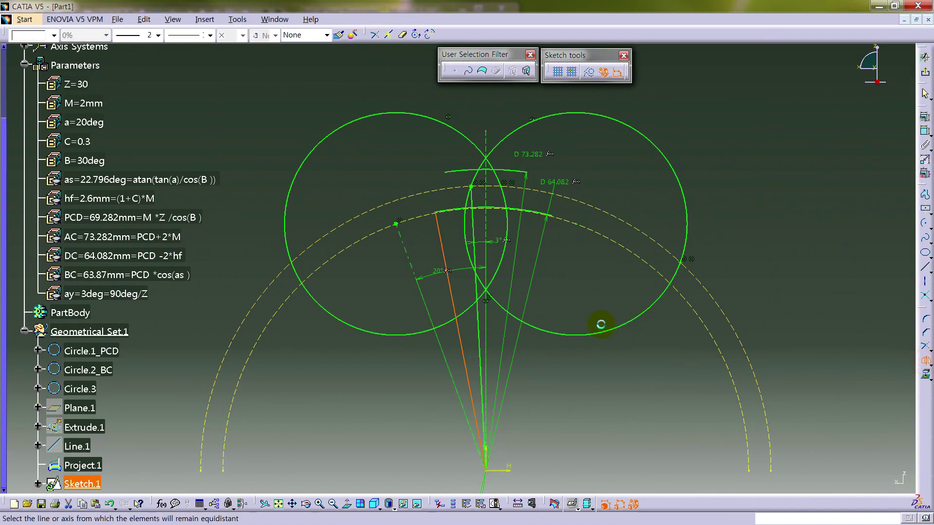
left_click(489, 142)
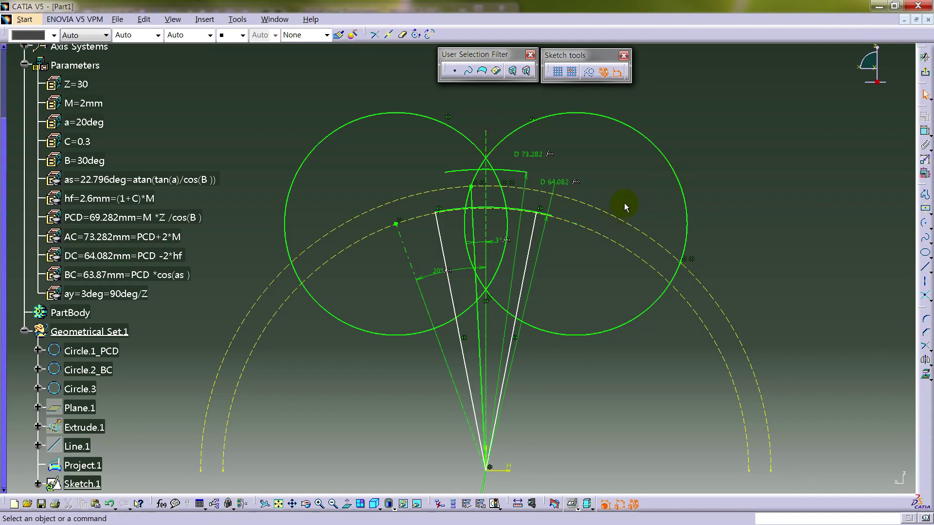
left_click(738, 180)
Step: Trim the upper AC arc and the circle forming the left tooth flank to their intersection
left_click(924, 347)
left_click(924, 348)
mouse_move(538, 239)
middle_mouse_down()
mouse_move(520, 286)
mouse_move(453, 126)
middle_mouse_up()
left_click(470, 108)
left_click(480, 105)
Step: Trim the upper AC arc and the circle forming the right tooth flank to their intersection
middle_click_drag(519, 97, 488, 175)
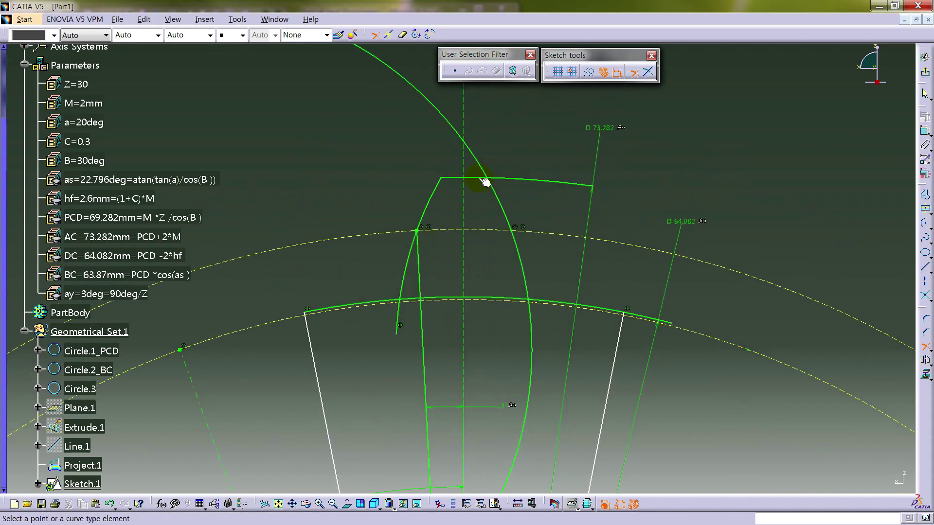
left_click(485, 182)
left_click(488, 179)
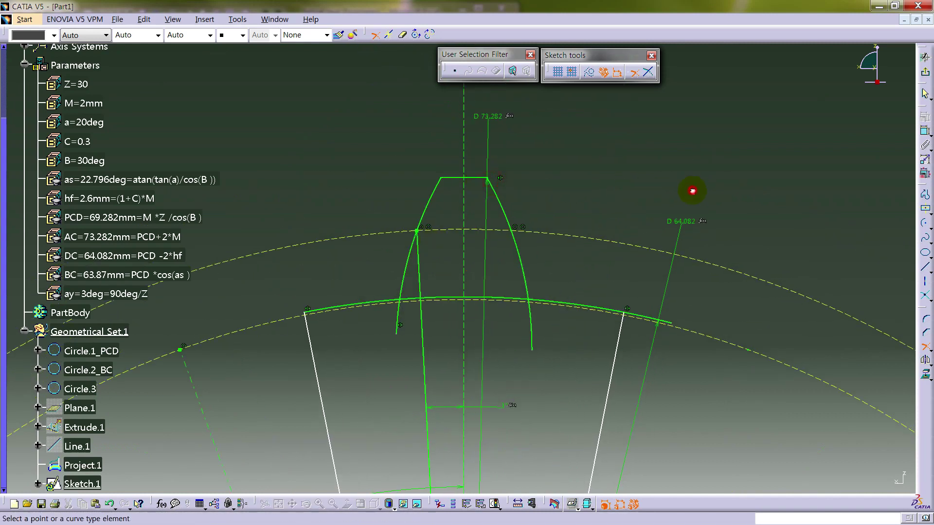
Step: Quick-trim away the segment of the lower DC arc between the vertical axis and the right tooth flank
left_click(926, 348)
left_click(899, 358)
left_click(492, 298)
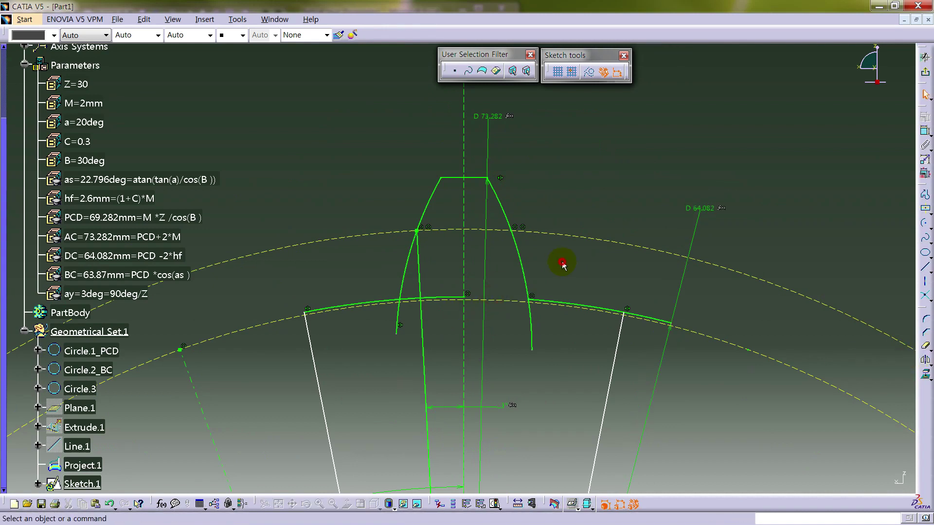
Step: Trim the left and right tooth flanks to their intersections with the adjacent pieces of the lower DC arc
left_click(926, 349)
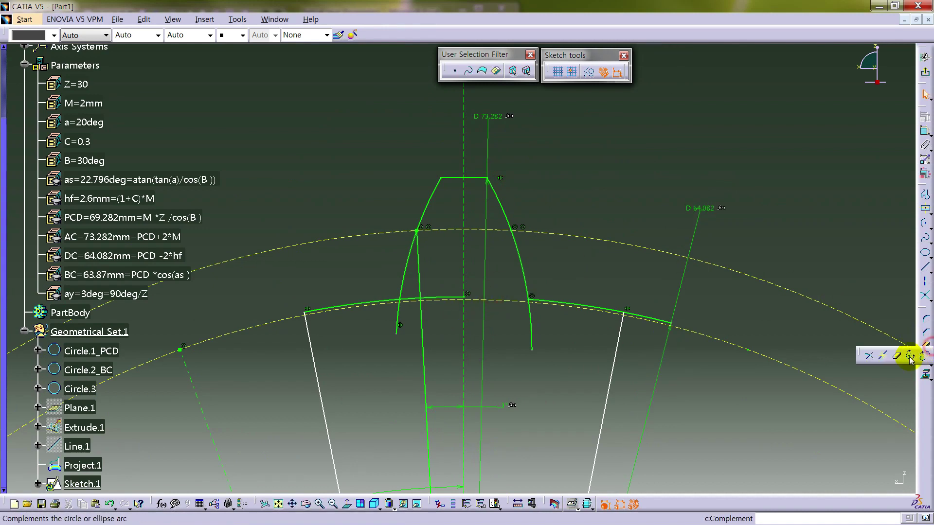
left_click(869, 358)
left_click(406, 275)
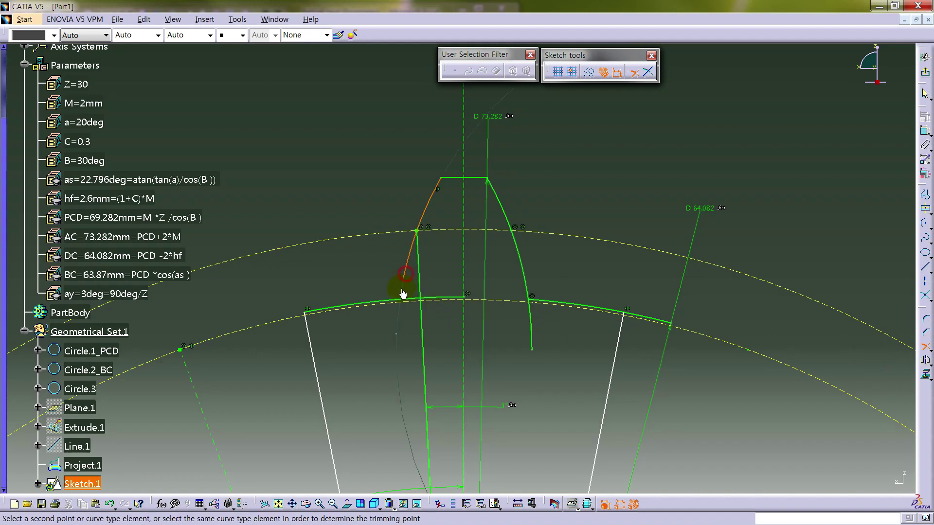
left_click(379, 302)
left_click(530, 285)
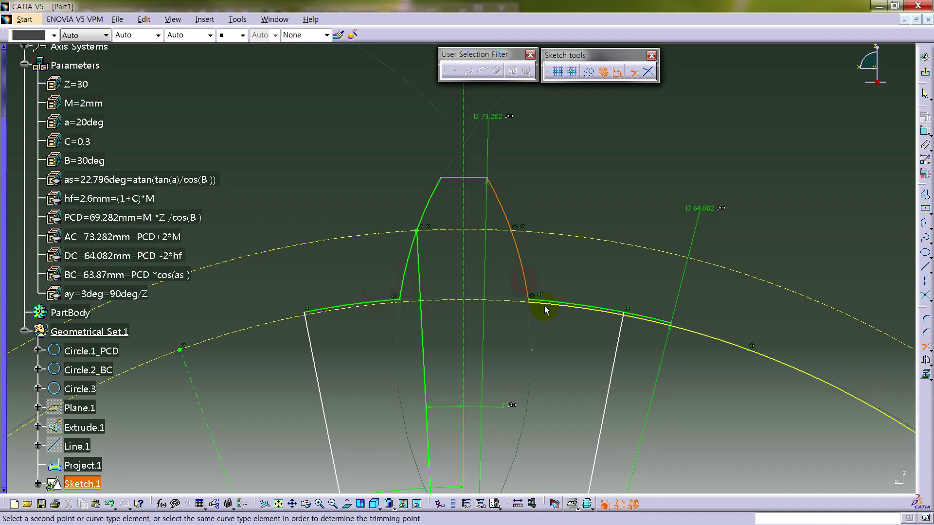
left_click(559, 305)
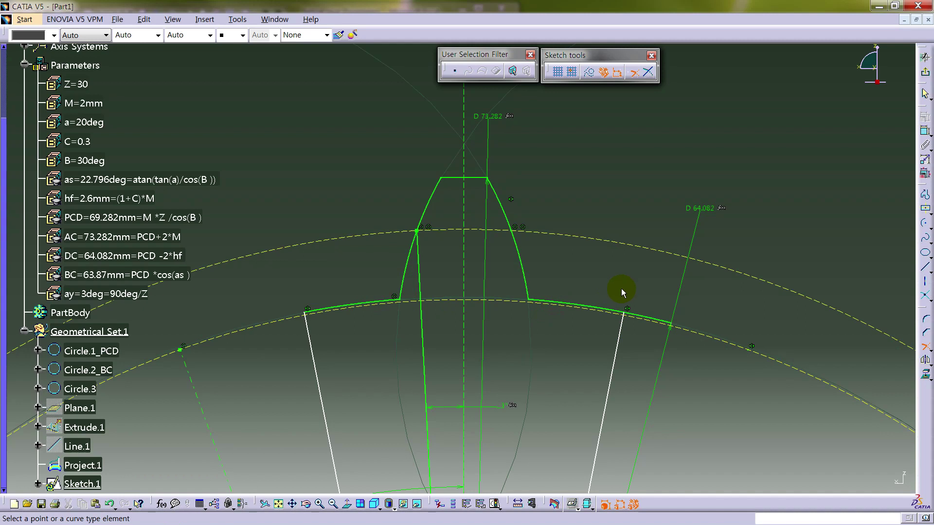
Step: Trim the right piece of the lower DC arc and the mirrored radial line to their common corner
left_click(606, 312)
left_click(619, 322)
left_click(604, 256)
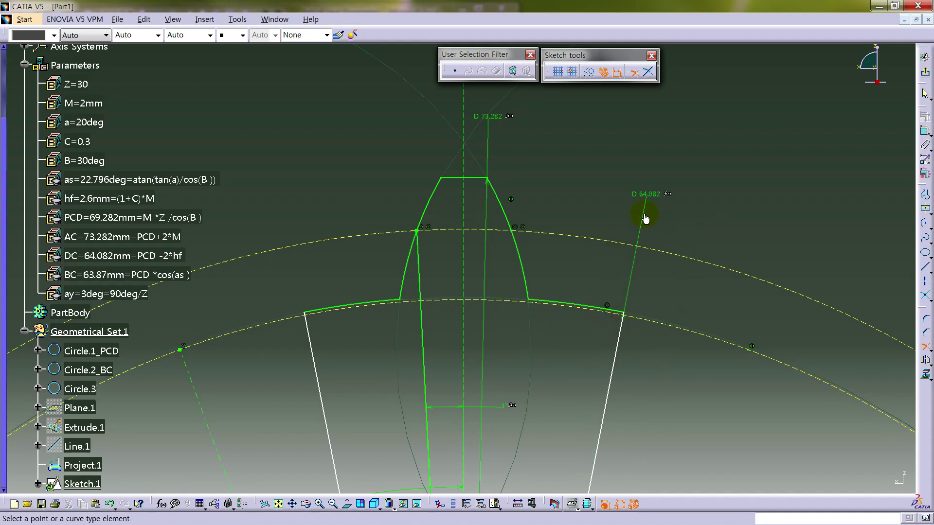
Step: Add an angle constraint between the left outer radial line and the radial line through the left flank's pitch-circle point
mouse_move(567, 272)
middle_mouse_down("ctrl")
mouse_move(546, 327)
mouse_move(574, 285)
mouse_move(519, 397)
mouse_move(512, 250)
mouse_move(523, 315)
mouse_move(523, 267)
middle_mouse_up("ctrl")
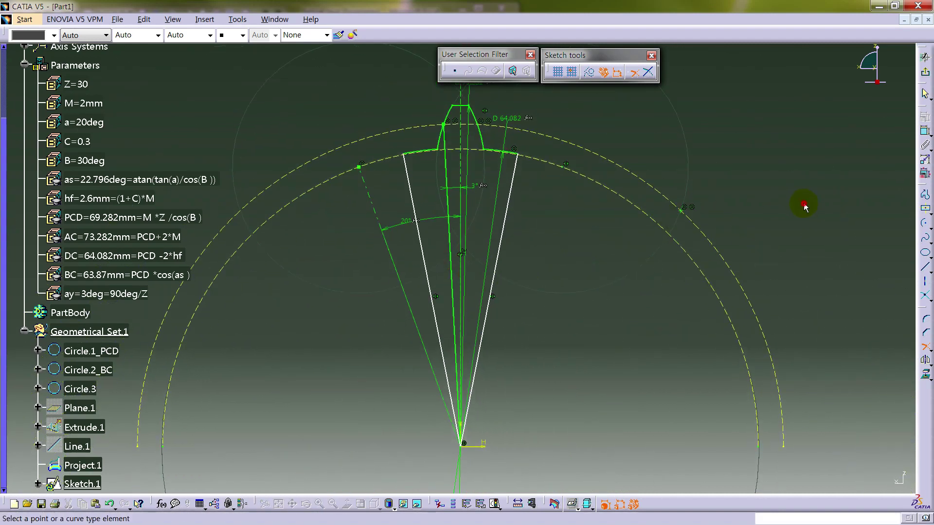
left_click(925, 131)
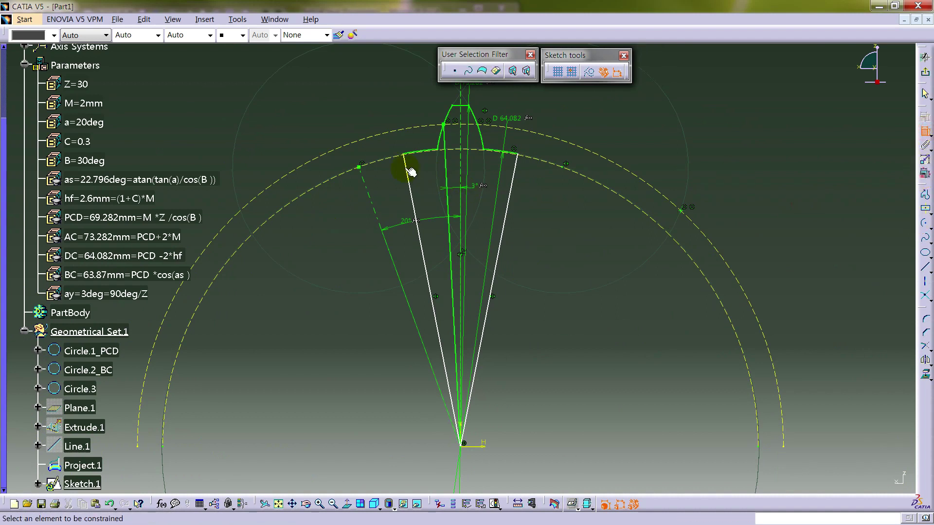
left_click(410, 171)
left_click(447, 158)
left_click(425, 180)
Step: Drive the new angle constraint between the two left radial lines with the formula ay
right_click(429, 176)
mouse_move(530, 318)
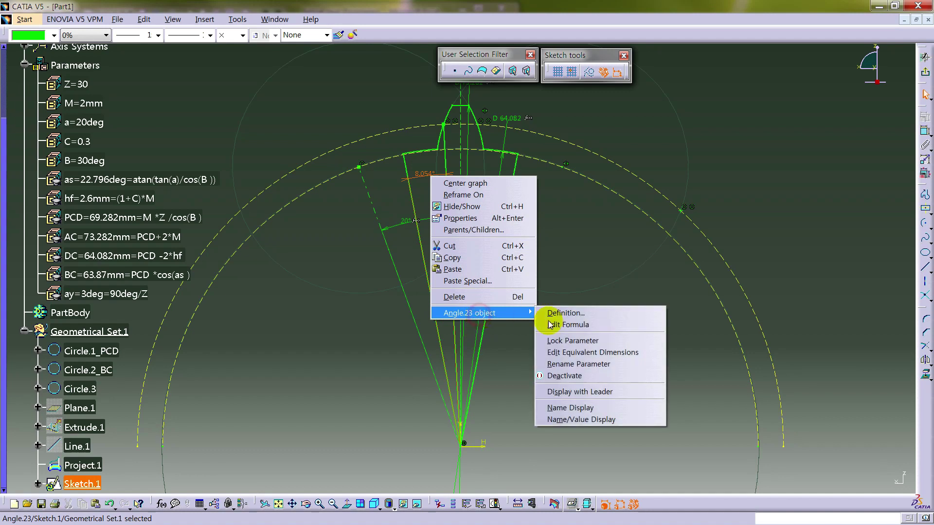
left_click(568, 324)
left_click(122, 295)
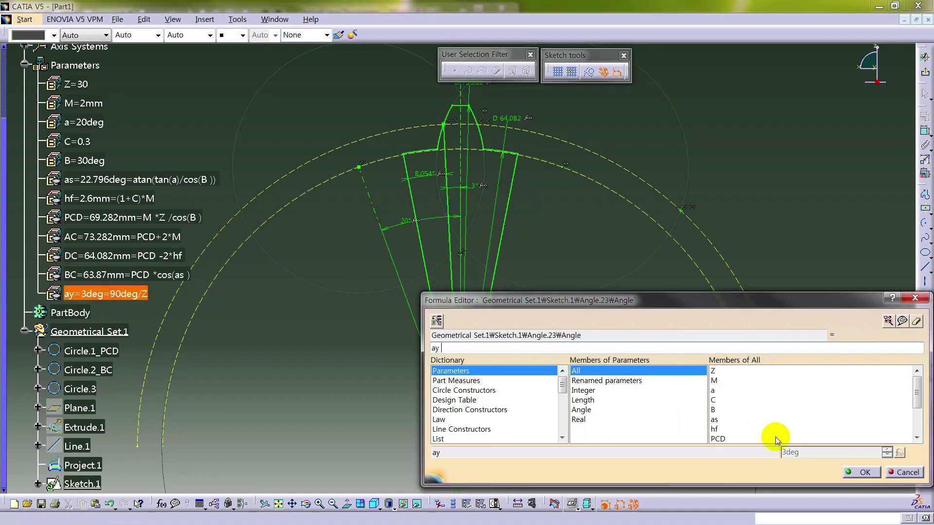
left_click(862, 472)
Step: Set the AC and DC arc diameter dimensions to display with a leader
middle_click_drag(538, 214, 547, 313)
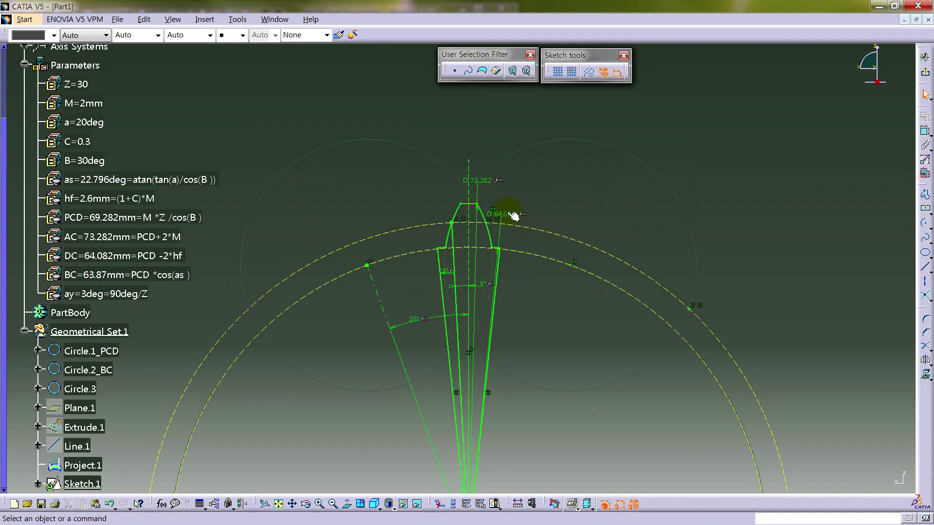
left_click(514, 216)
left_click(492, 183, "ctrl")
right_click(489, 182)
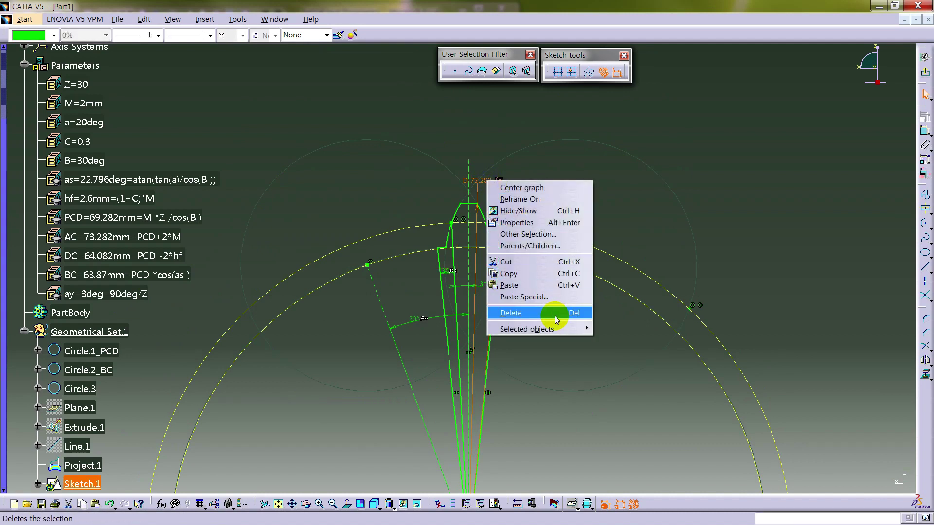
mouse_move(559, 329)
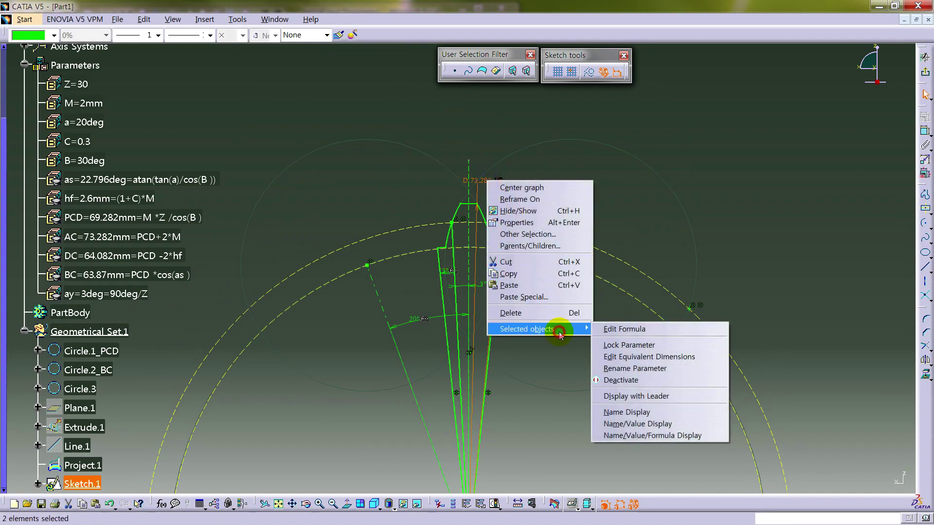
left_click(697, 396)
right_click(514, 222)
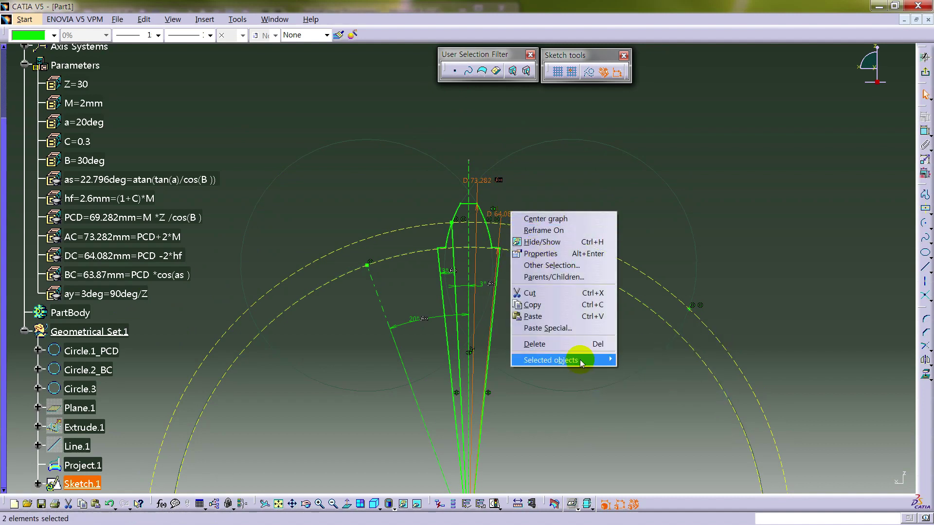
left_click(608, 183)
left_click(482, 181)
left_click(538, 195)
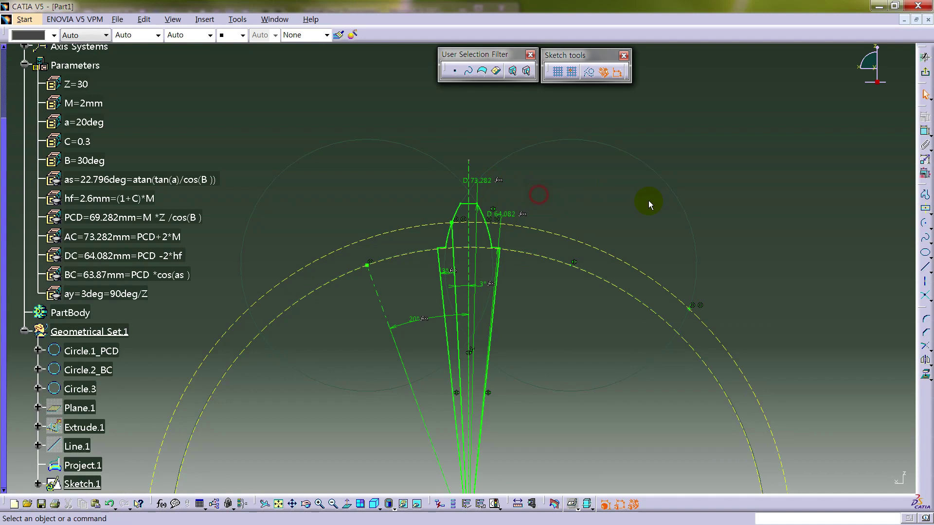
Step: Hide the geometrical constraint symbols in the sketch
left_click(514, 215)
left_click(489, 286)
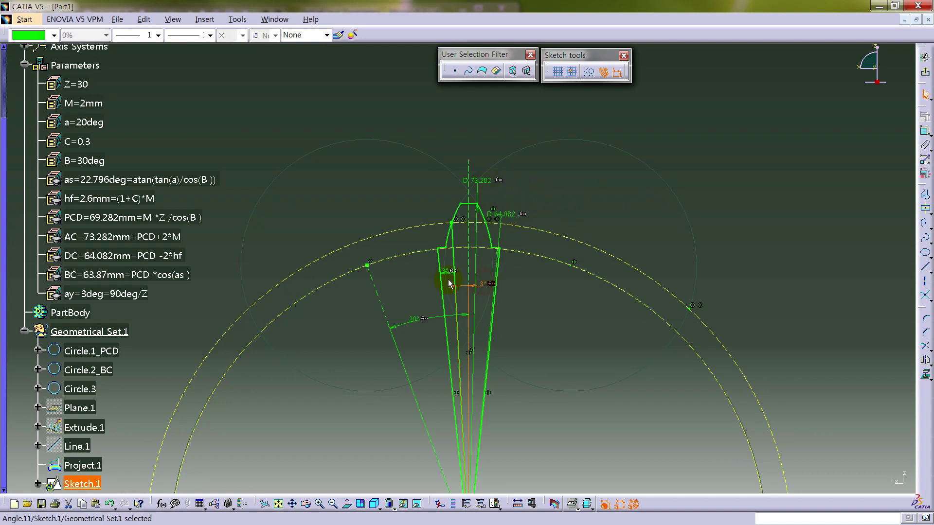
left_click(446, 266, "ctrl")
left_click(599, 268)
middle_click_drag(504, 289, 525, 225)
left_click(631, 504)
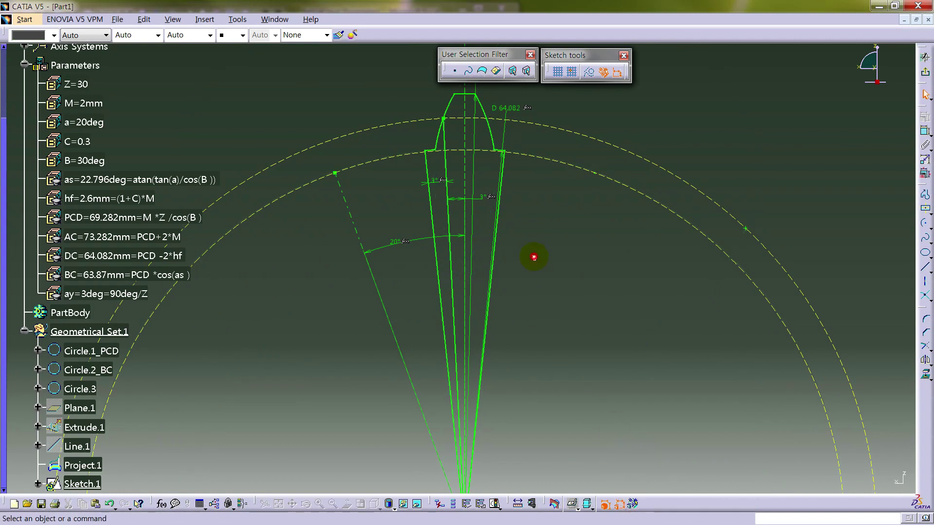
Step: Set the two 3° angle constraints and the 20° angle constraint to display with a leader
middle_click_drag(534, 258, 552, 309)
left_click(471, 260)
left_click(491, 274, "ctrl")
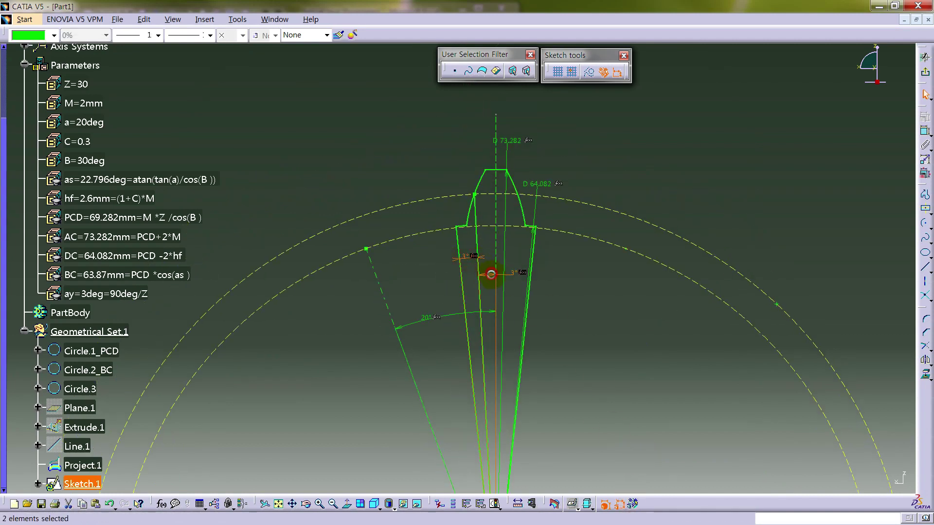
right_click(431, 318)
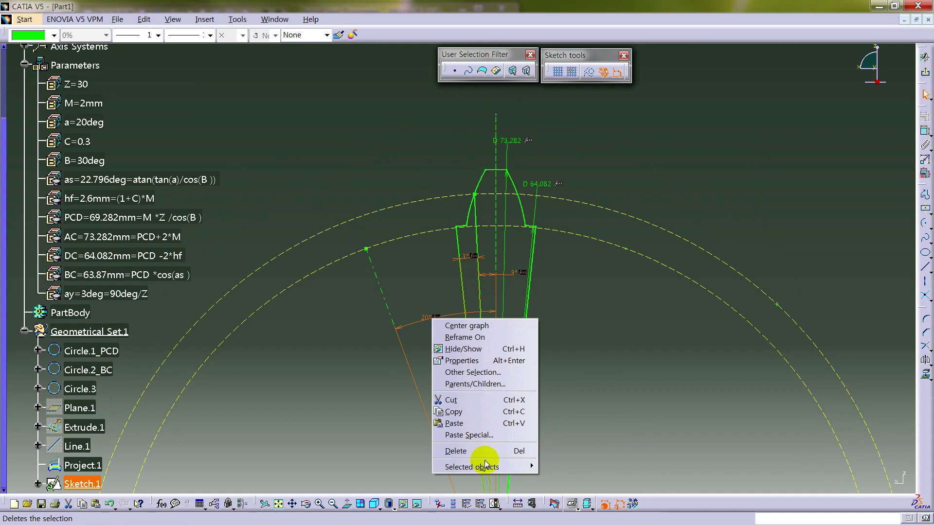
mouse_move(515, 466)
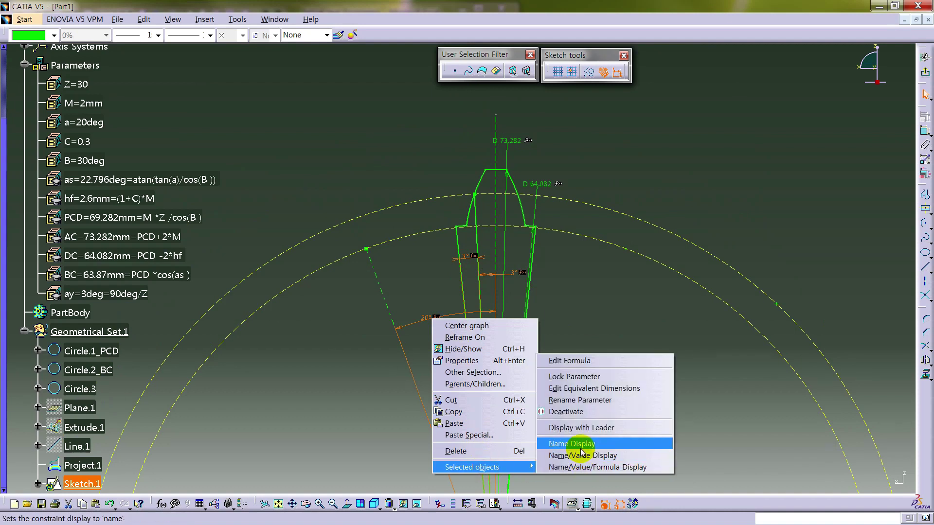
left_click(564, 427)
left_click(614, 295)
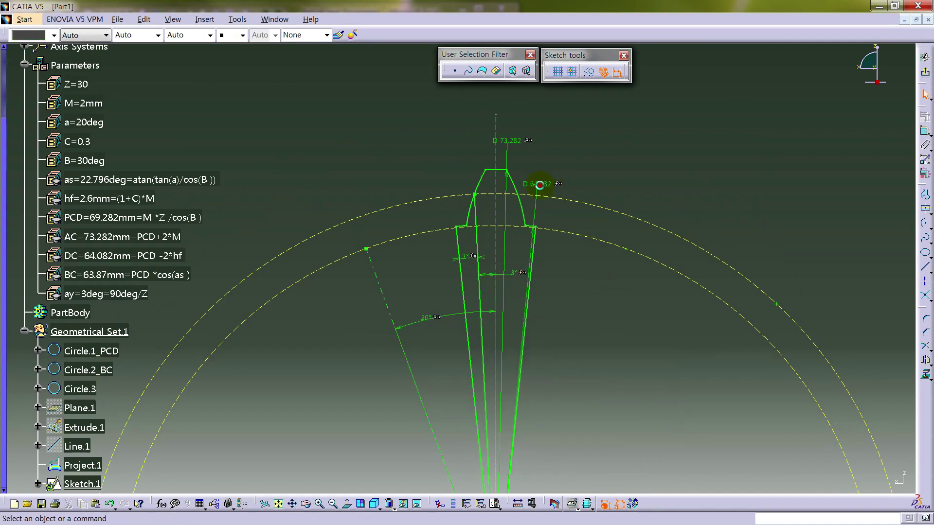
Step: Show name, value and formula on both diameter dimensions and all three angle constraints
left_click(540, 185)
left_click(514, 140, "ctrl")
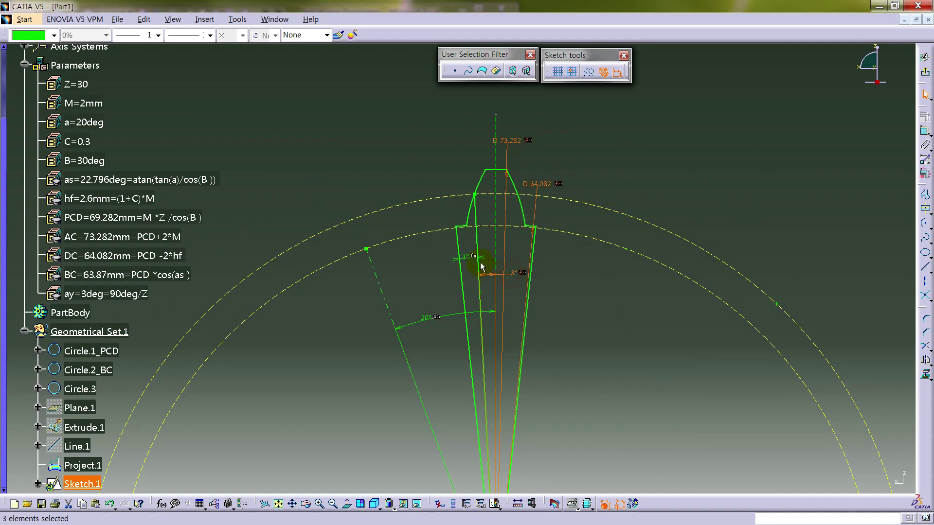
right_click(439, 318)
mouse_move(483, 464)
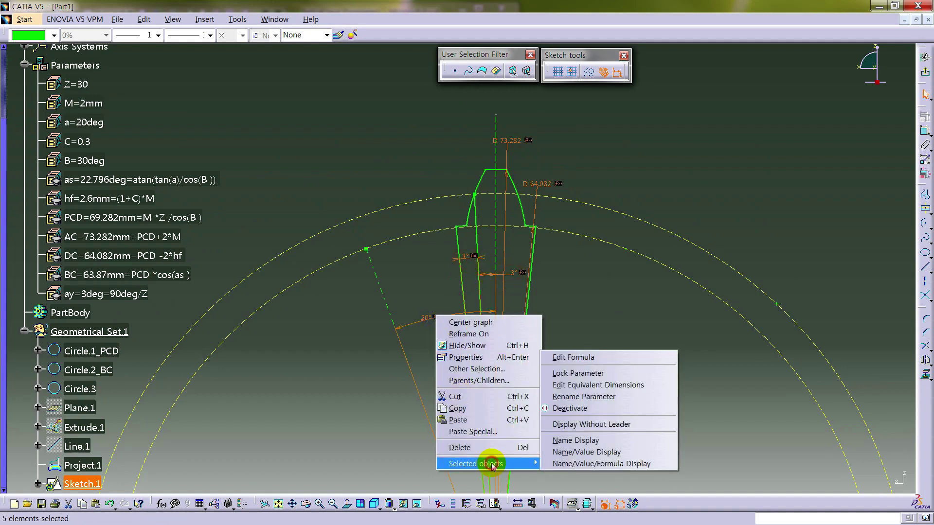
left_click(601, 464)
Step: Reposition the AC, DC and central 3° angle labels clear of the tooth profile
mouse_move(530, 148)
left_mouse_down()
mouse_move(531, 140)
mouse_move(650, 150)
left_mouse_up()
left_click_drag(551, 189, 600, 189)
left_click_drag(549, 279, 562, 282)
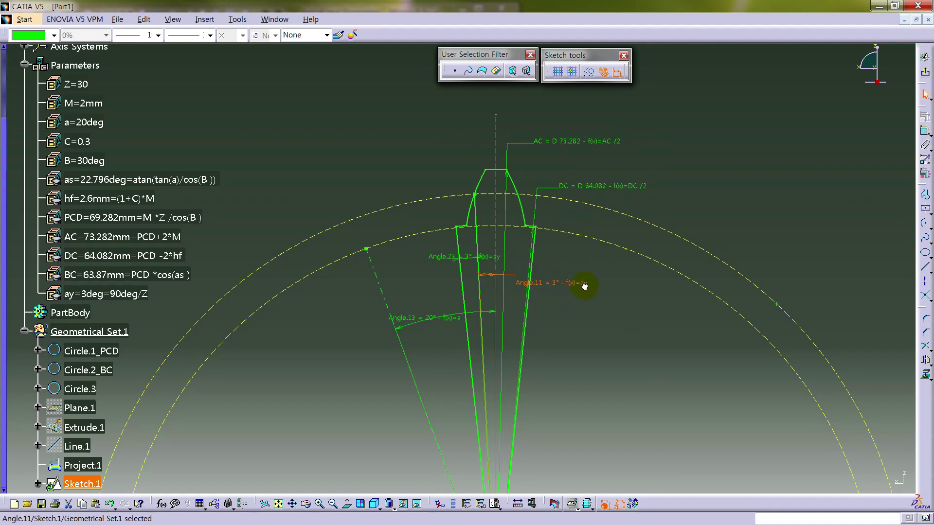
Step: Rename the 3° angle constraint between the inner radial line and the vertical axis as ay
double_click(537, 282)
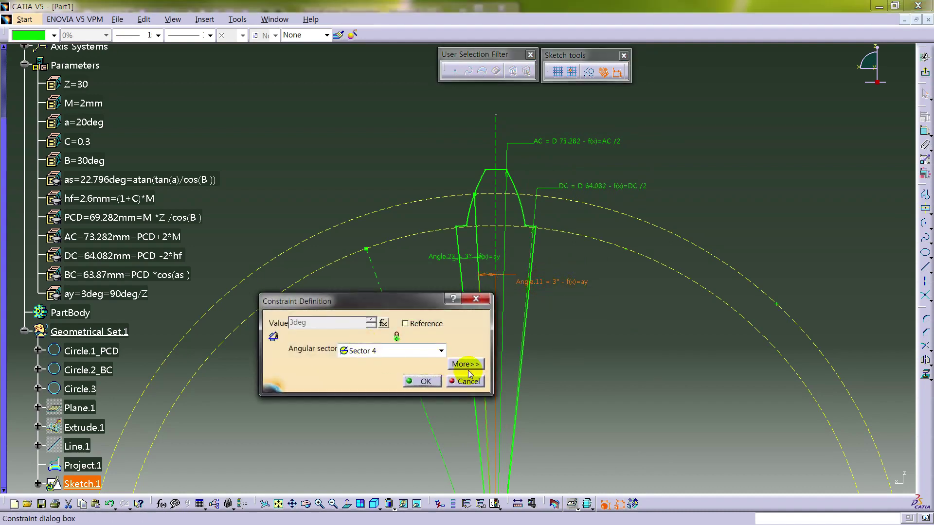
left_click(464, 363)
double_click(538, 321)
type("a")
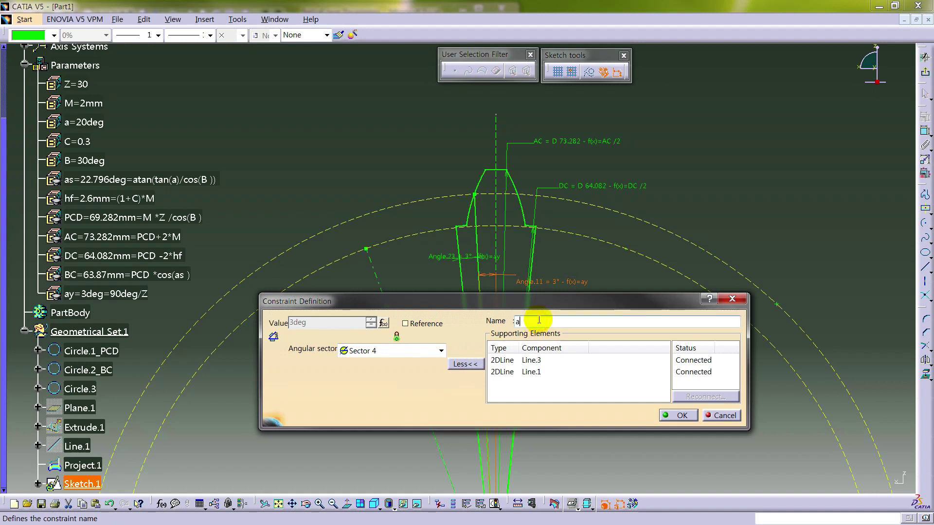
type("y")
key("Return")
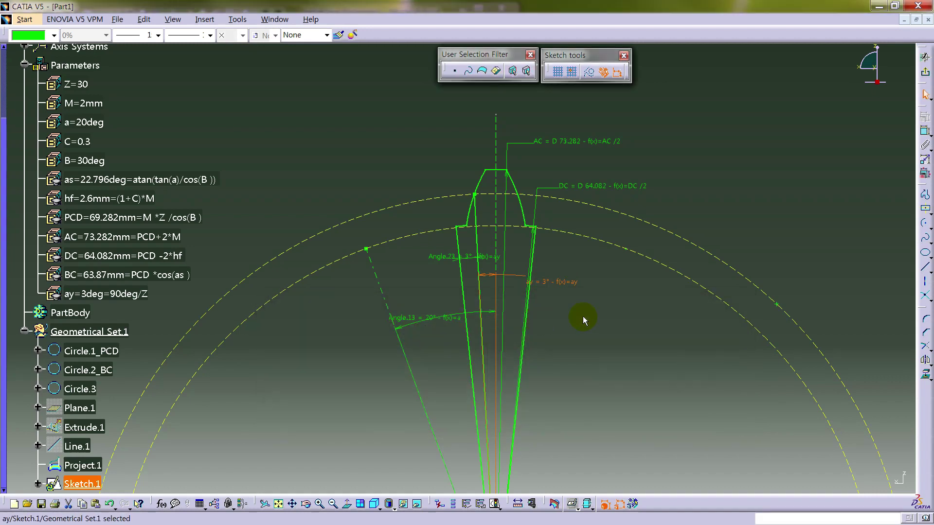
left_click(543, 281)
Step: Move the outer 3° angle's label clear of the left radial lines and rename that constraint as ay
left_click_drag(470, 259, 390, 261)
double_click(394, 262)
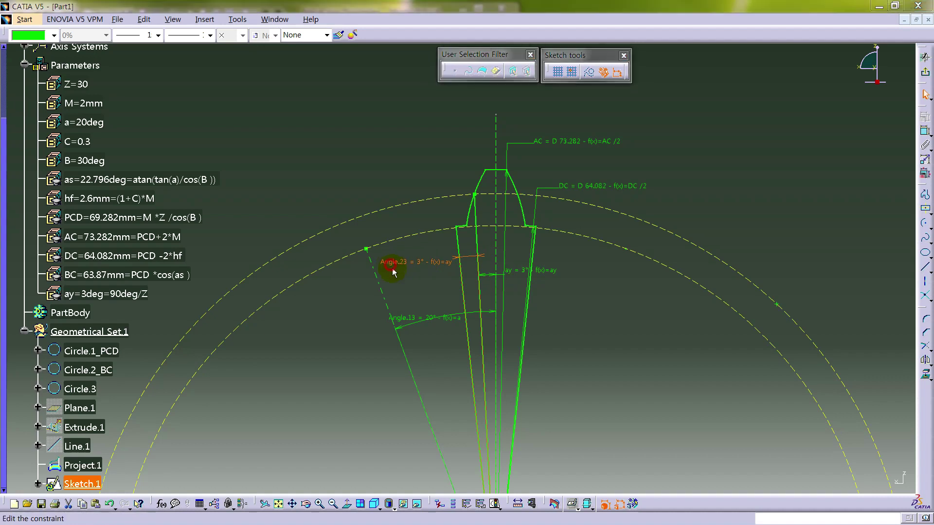
left_click(465, 364)
double_click(531, 321)
type("a")
key("Return")
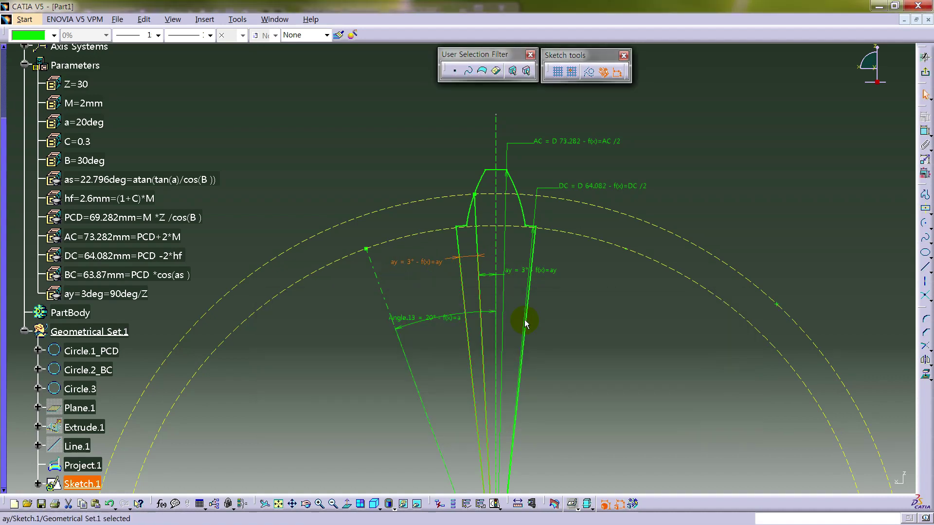
Step: Rename the 20° angle constraint between the dashed radial line and the vertical axis as a
double_click(408, 321)
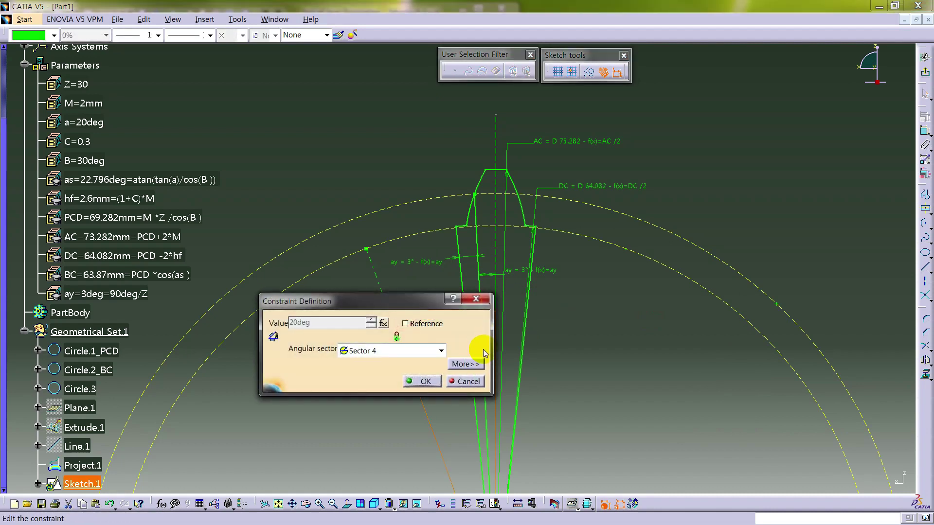
left_click(466, 364)
double_click(518, 321)
type("a")
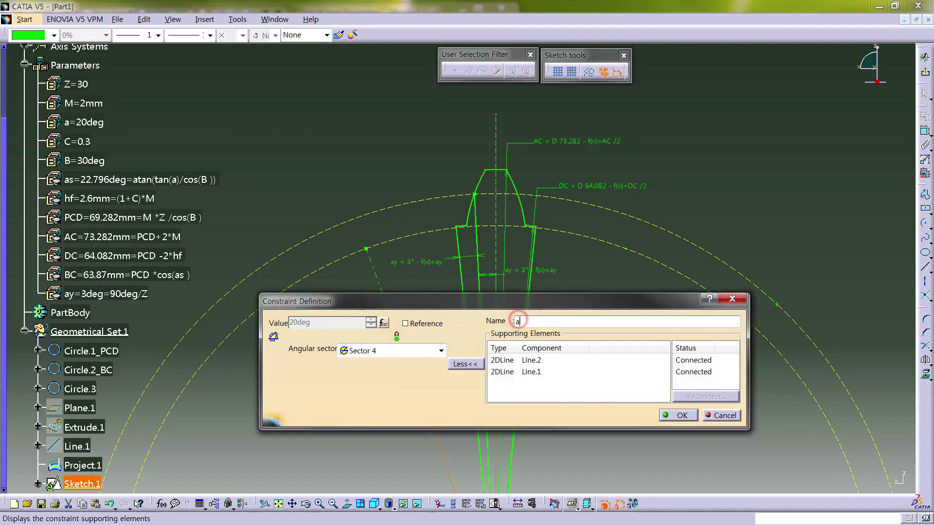
left_click(677, 415)
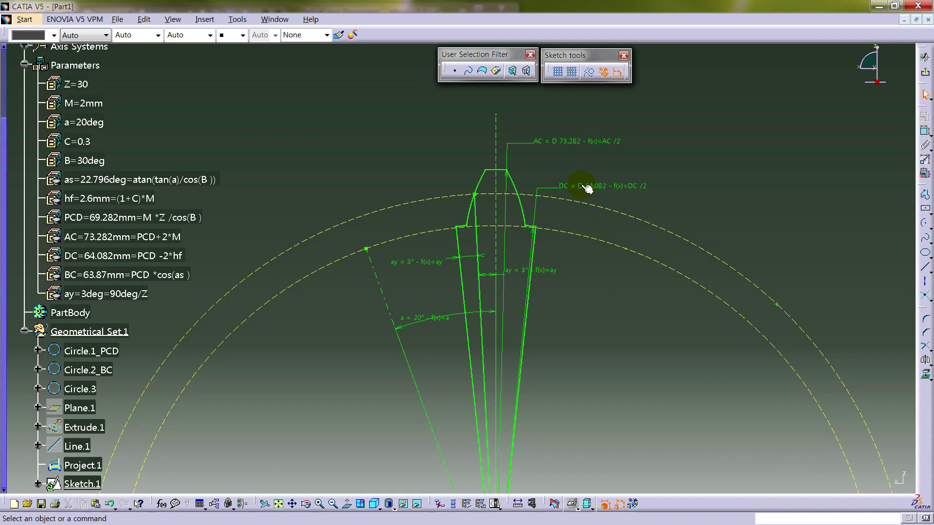
Step: Align the outer ay angle dimension with the central one and move the 20° angle dimension lower toward the origin
middle_click(472, 323)
middle_click_drag(472, 323, 470, 284)
left_click_drag(481, 258, 472, 278)
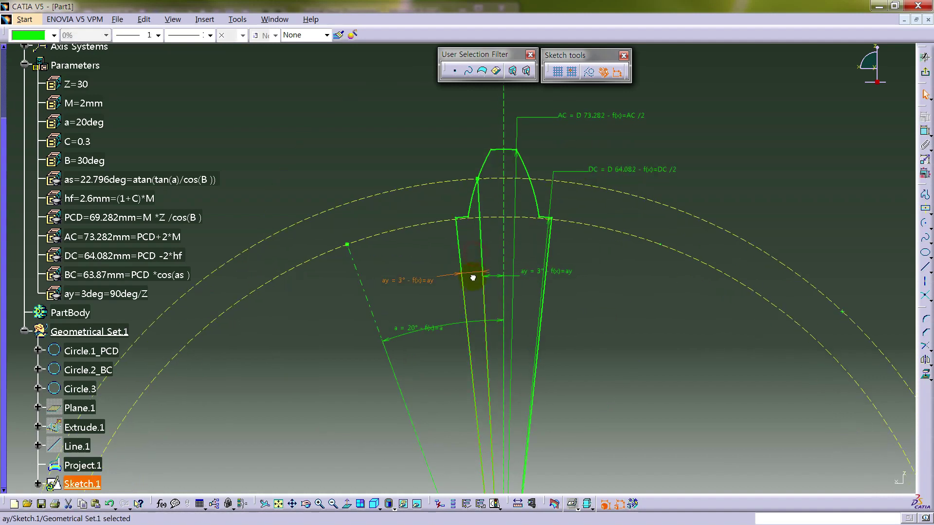
left_click(585, 295)
left_click_drag(454, 331, 550, 413)
middle_click_drag(550, 413, 533, 312)
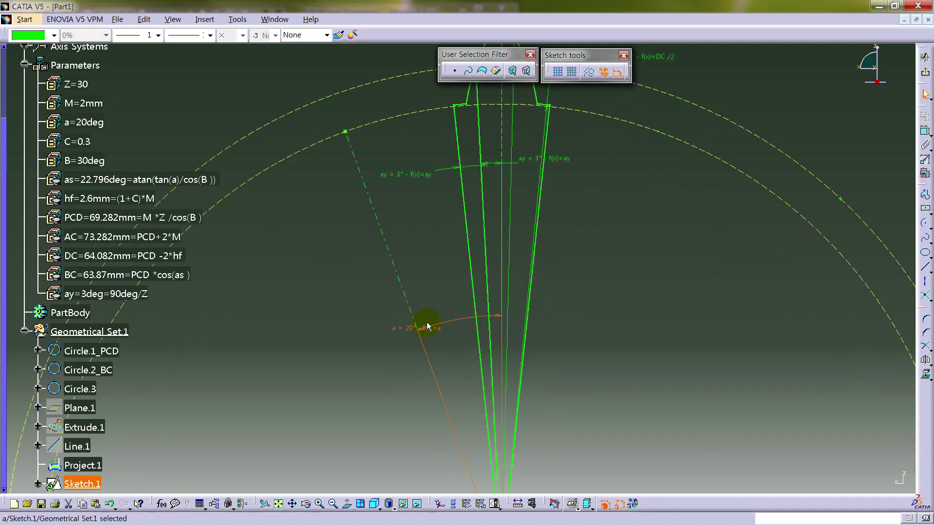
left_click(600, 313)
middle_click_drag(588, 263, 570, 348)
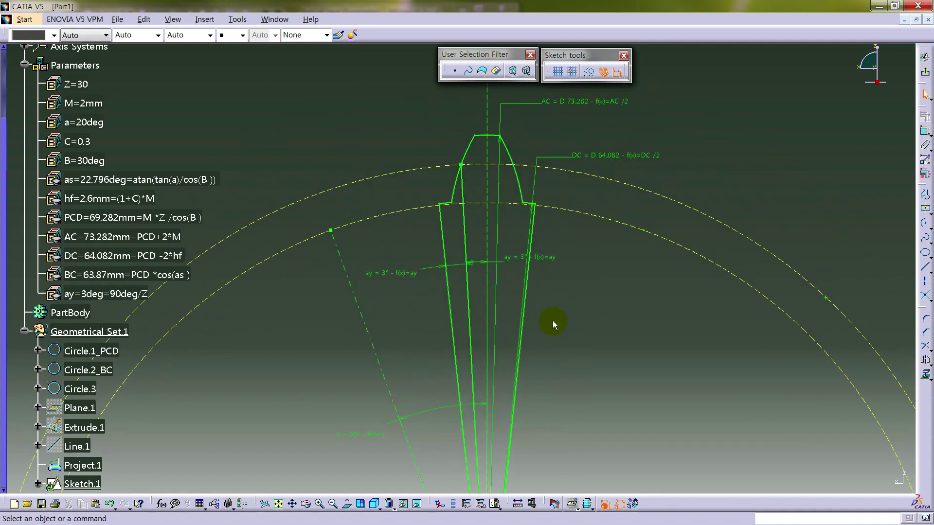
Step: Turn the inner radial line that meets the tooth flank into a sketch output feature and expand Sketch.1's Outputs
left_click(461, 184)
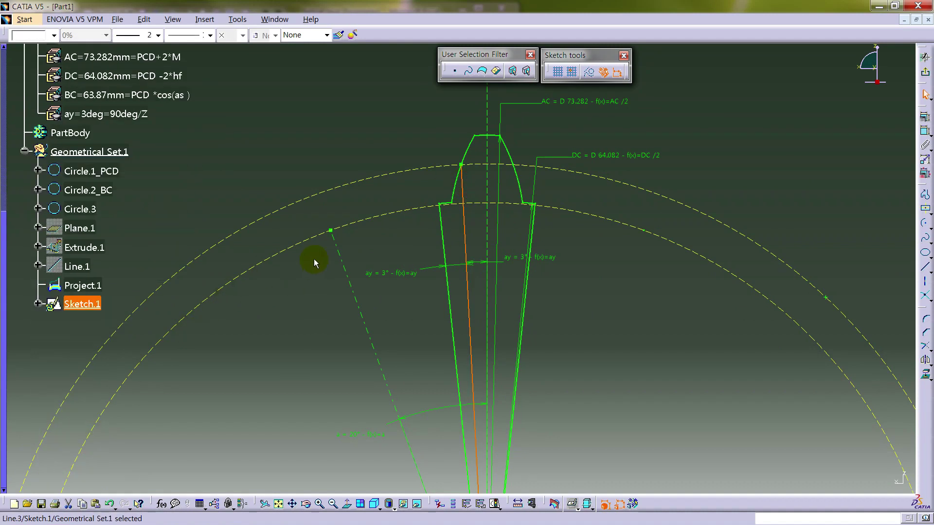
left_click(469, 506)
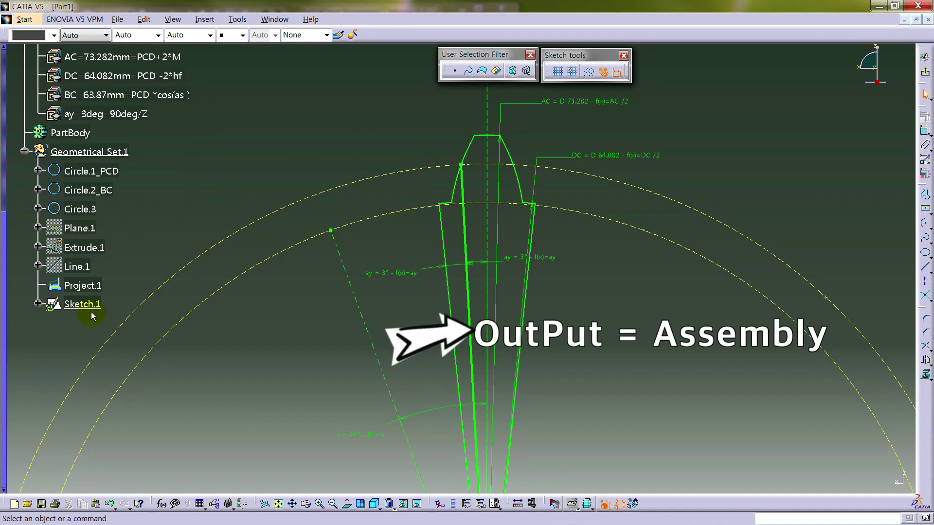
left_click(37, 303)
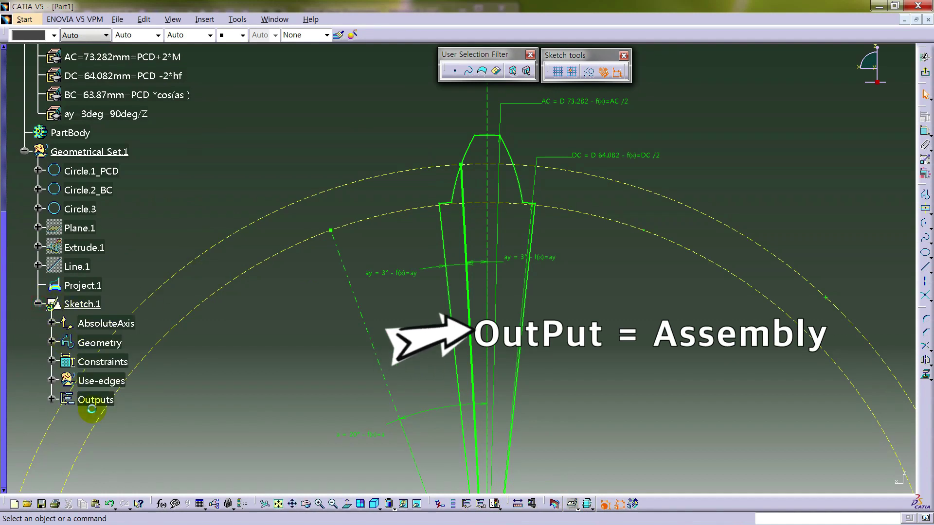
left_click(51, 399)
Step: Format the output line Output.1 (Line.3) with a dashed line type and magenta colour
left_click(111, 418)
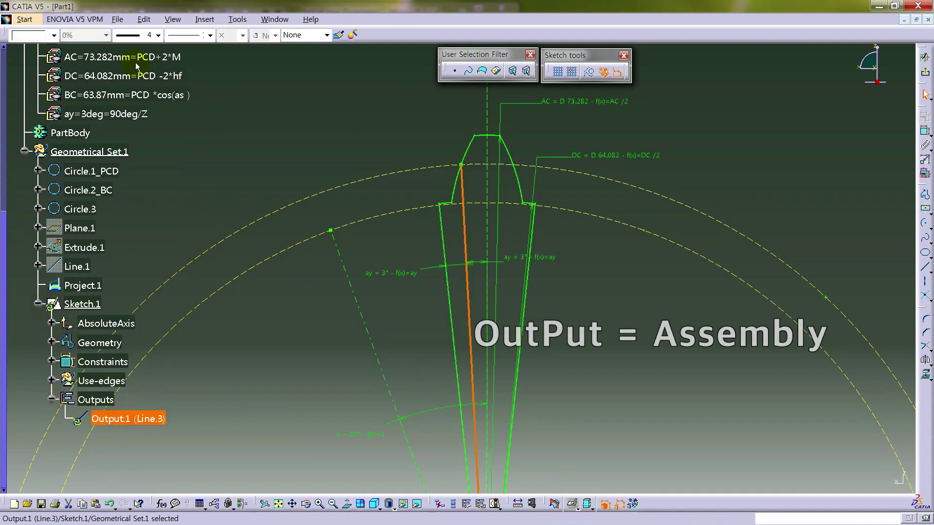
left_click(188, 35)
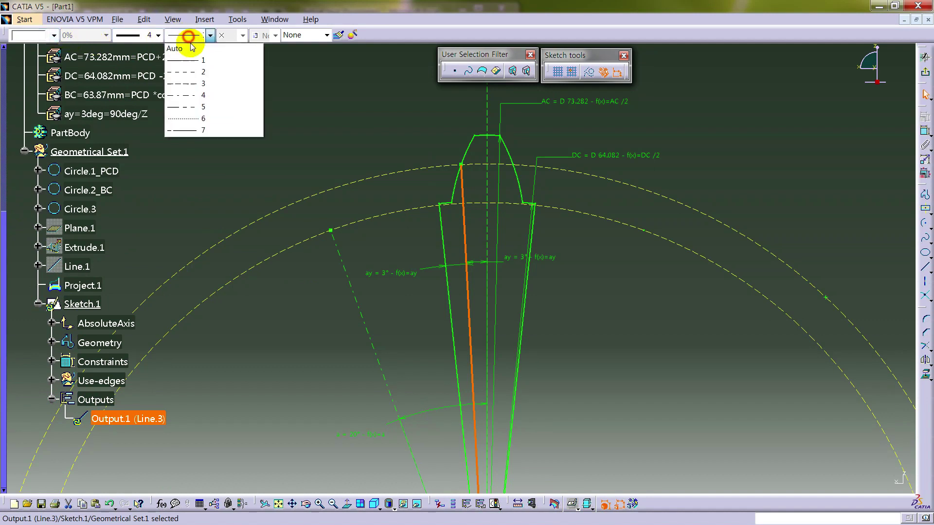
left_click(192, 75)
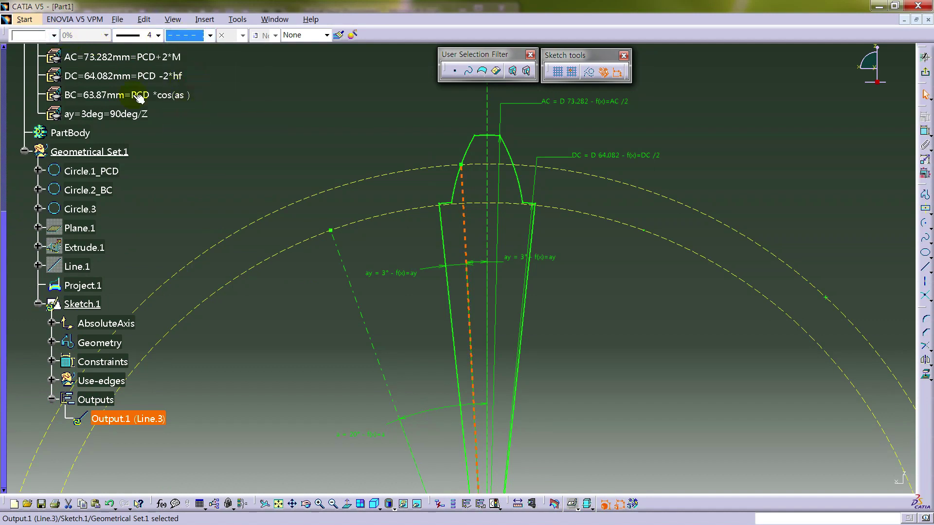
left_click(43, 38)
left_click(45, 177)
left_click(628, 292)
Step: Round the two root corners of the tooth profile with a radius of 0.38*2 mm
mouse_move(498, 267)
middle_mouse_down()
mouse_move(467, 292)
mouse_move(556, 254)
mouse_move(592, 328)
middle_mouse_up()
mouse_move(590, 271)
middle_mouse_down()
mouse_move(596, 217)
mouse_move(663, 165)
mouse_move(588, 312)
mouse_move(582, 271)
middle_mouse_up()
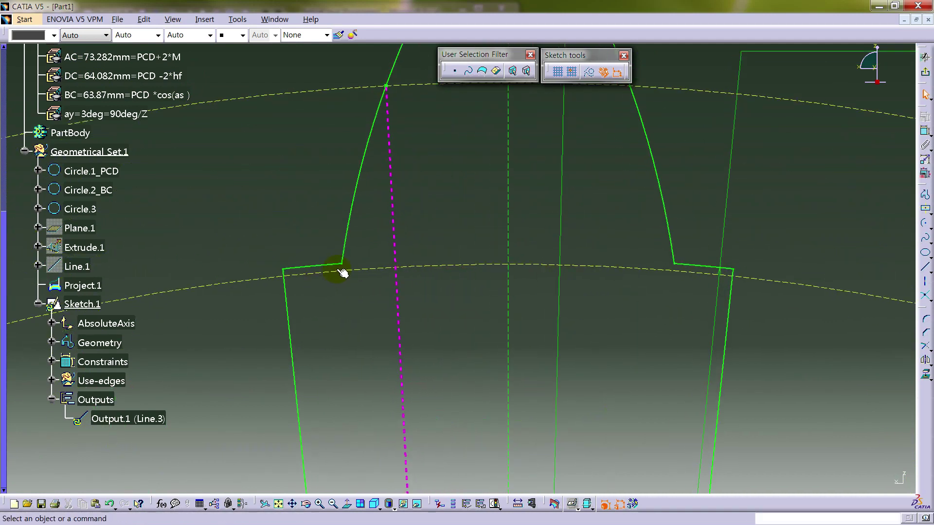
left_click(319, 247)
left_click(357, 273)
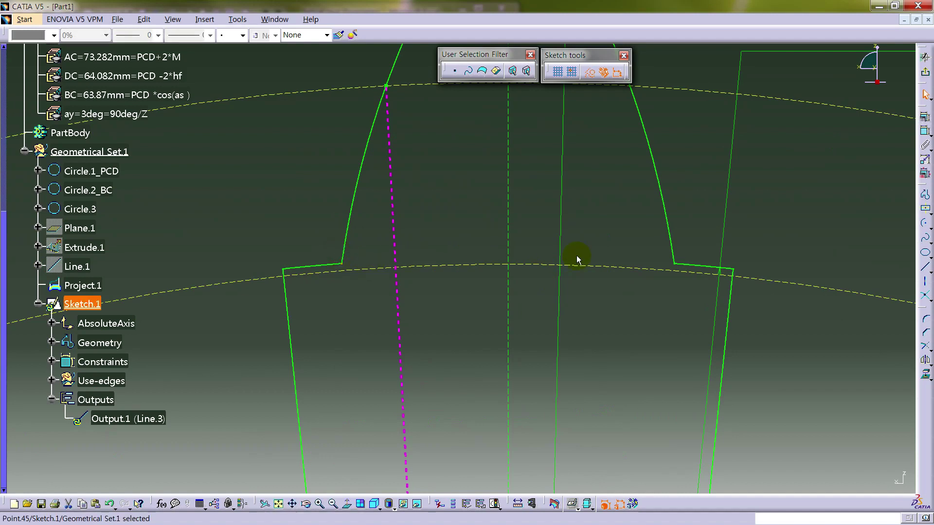
left_click_drag(689, 280, 691, 279)
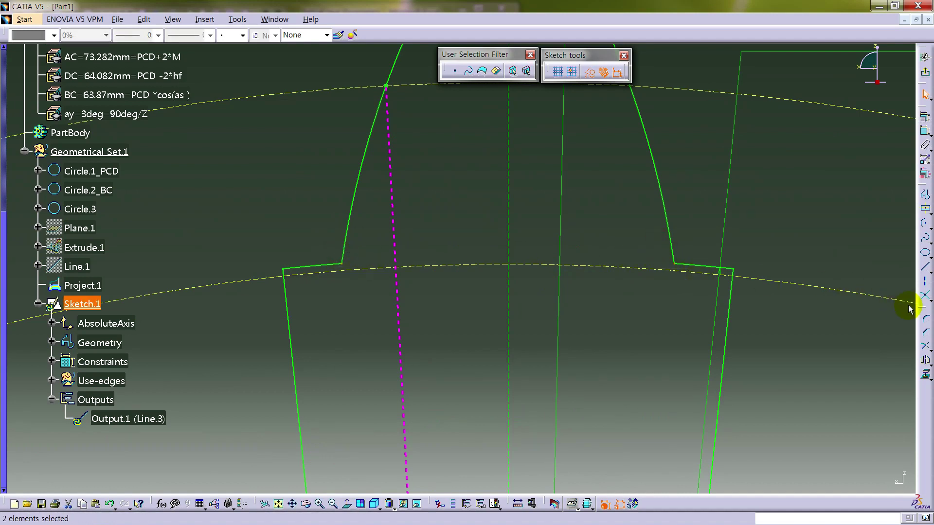
left_click(925, 319)
left_click(773, 72)
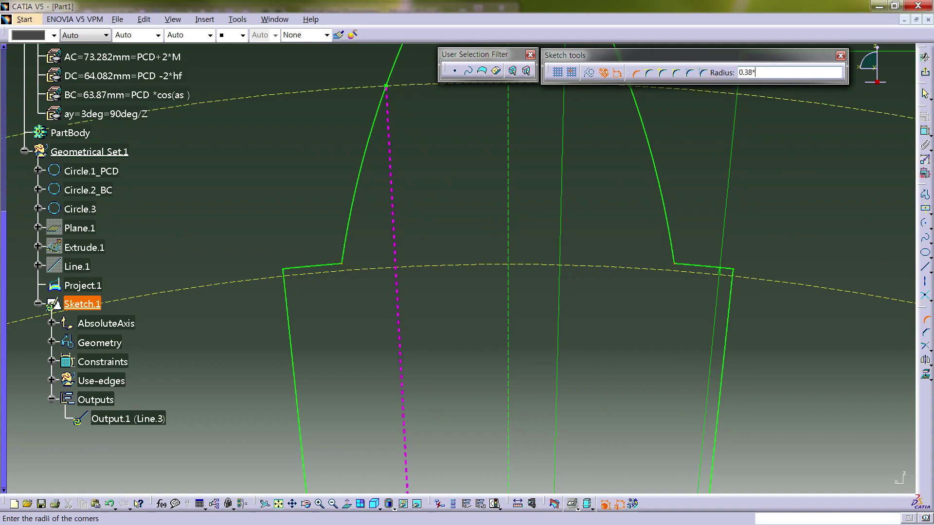
type("0.38*2")
key("Return")
left_click(605, 206)
left_click(692, 244)
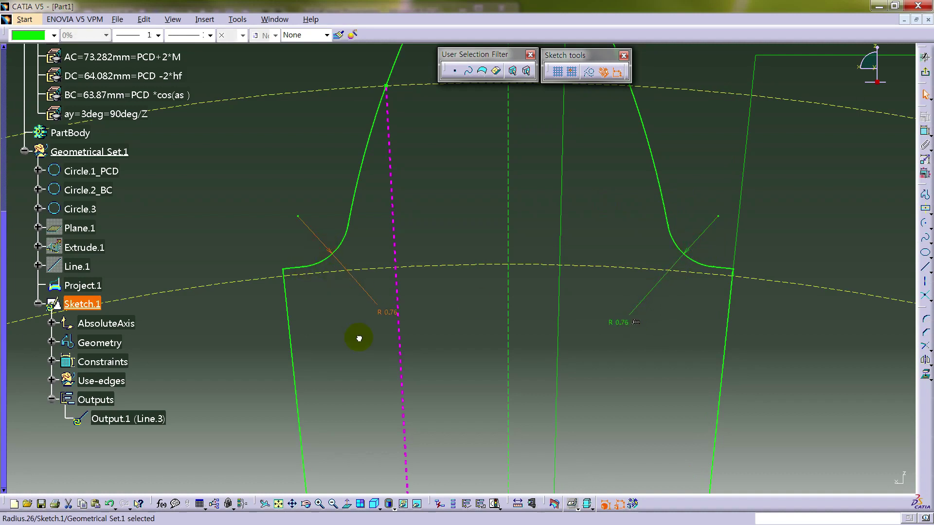
Step: Tidy the diameter labels beside the tooth and move the 20° angle dimension up, just below the ay angle dimensions
mouse_move(707, 351)
middle_mouse_down()
mouse_move(594, 262)
mouse_move(603, 351)
mouse_move(577, 278)
middle_mouse_up()
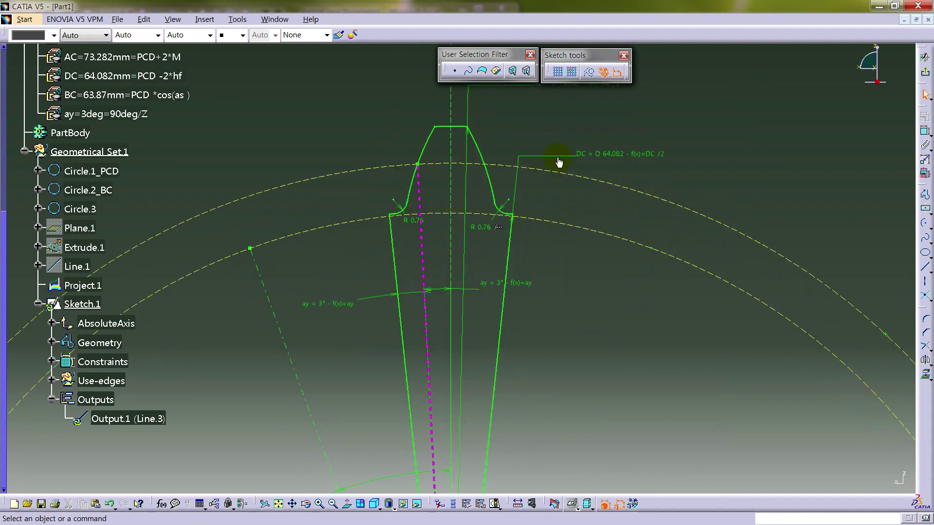
left_click_drag(559, 162, 538, 157)
left_click(680, 131)
mouse_move(679, 130)
middle_mouse_down()
mouse_move(525, 231)
mouse_move(526, 258)
mouse_move(596, 344)
mouse_move(593, 306)
mouse_move(586, 325)
middle_mouse_up()
left_click_drag(405, 376, 402, 270)
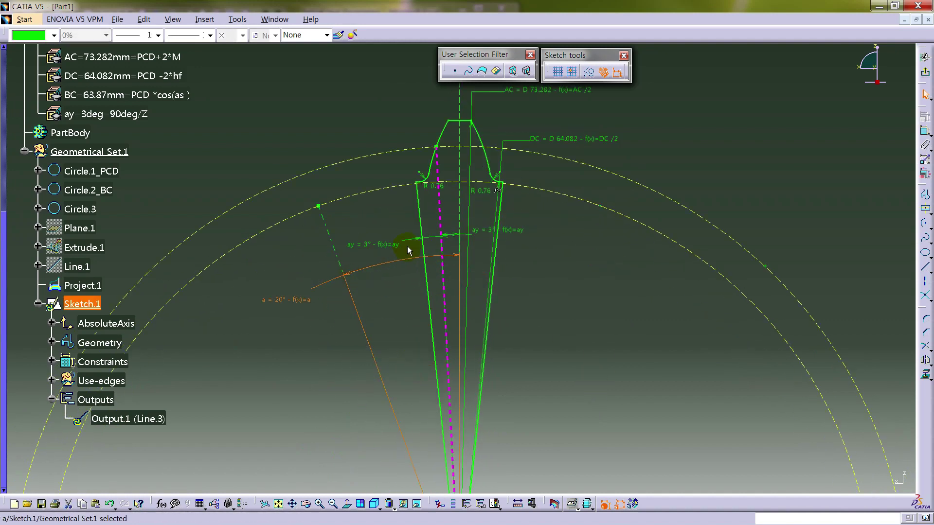
left_click(524, 246)
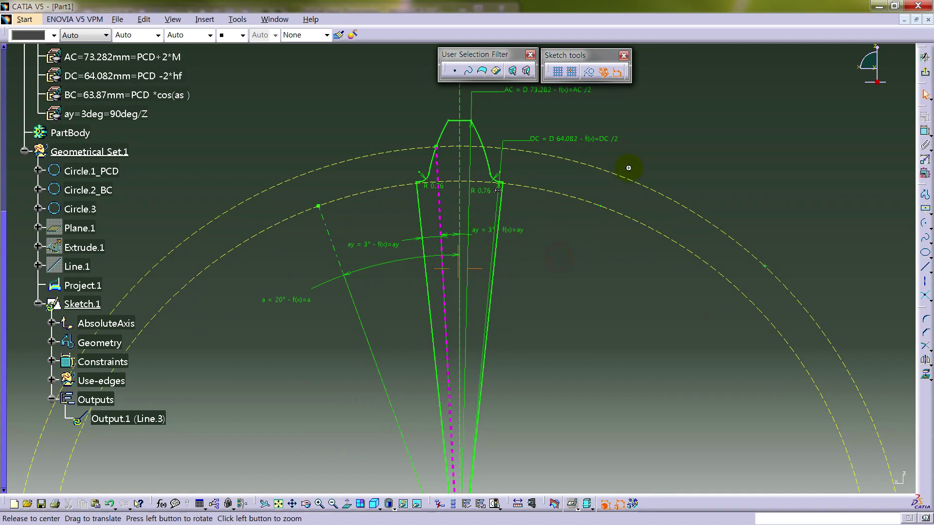
middle_click_drag(625, 166, 640, 200)
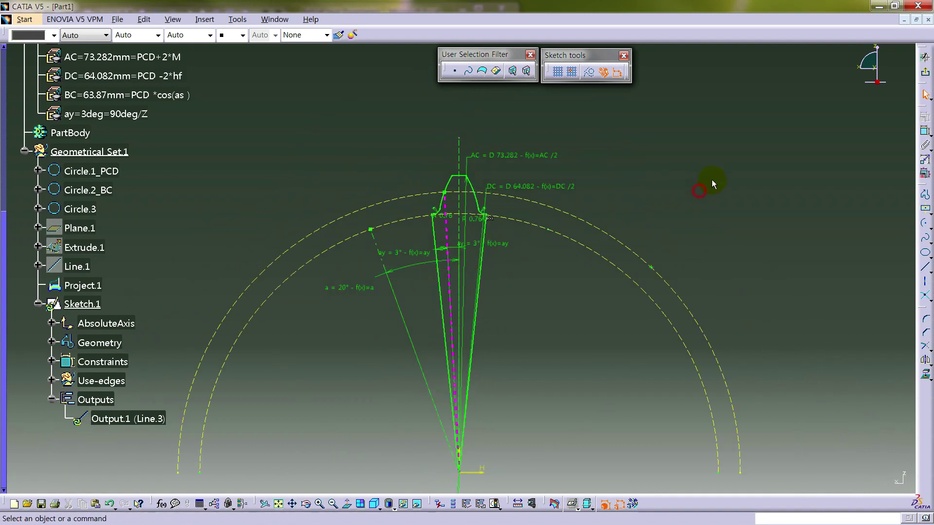
Step: Exit the tooth-profile sketch and switch to the Part Design workbench
left_click(924, 72)
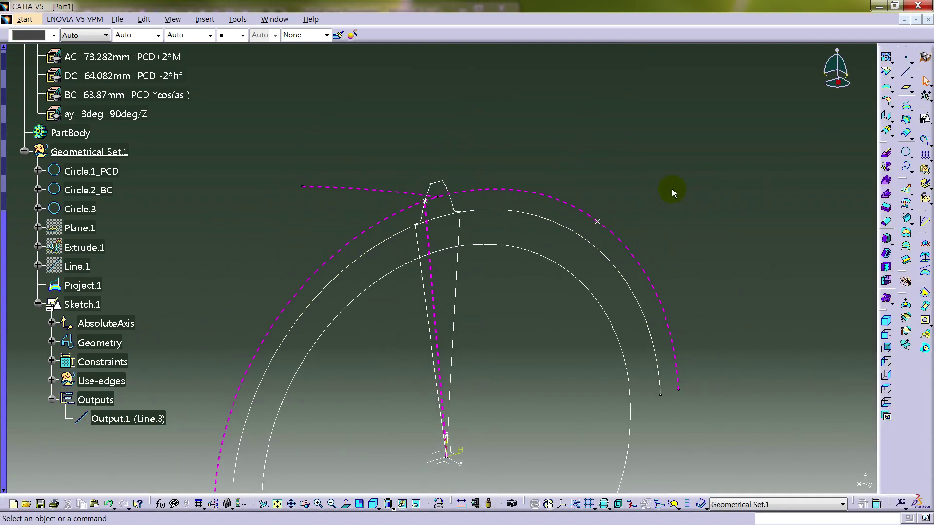
middle_click_drag(534, 293, 528, 248)
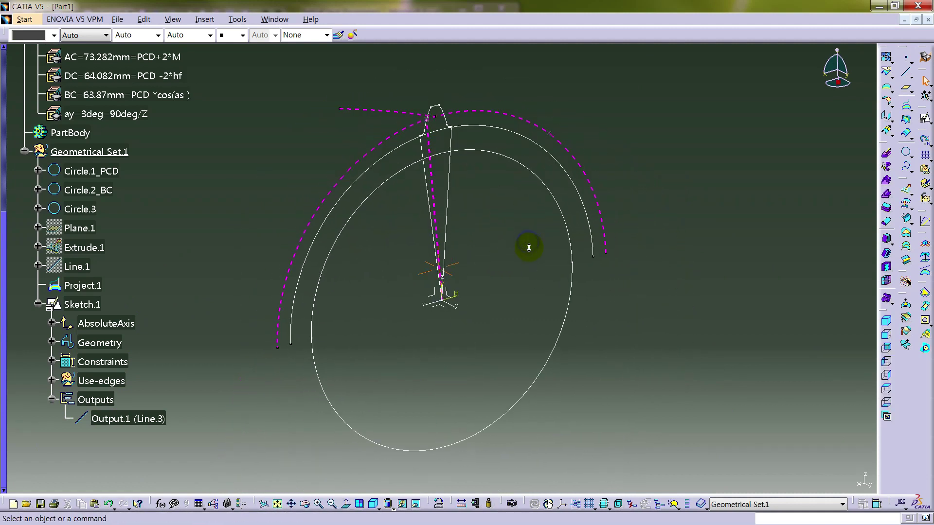
left_click(692, 323)
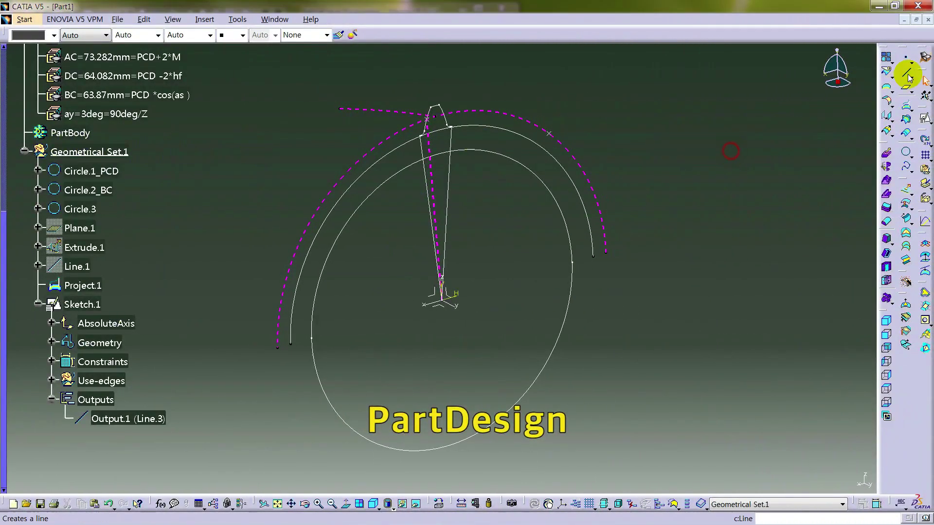
left_click(924, 60)
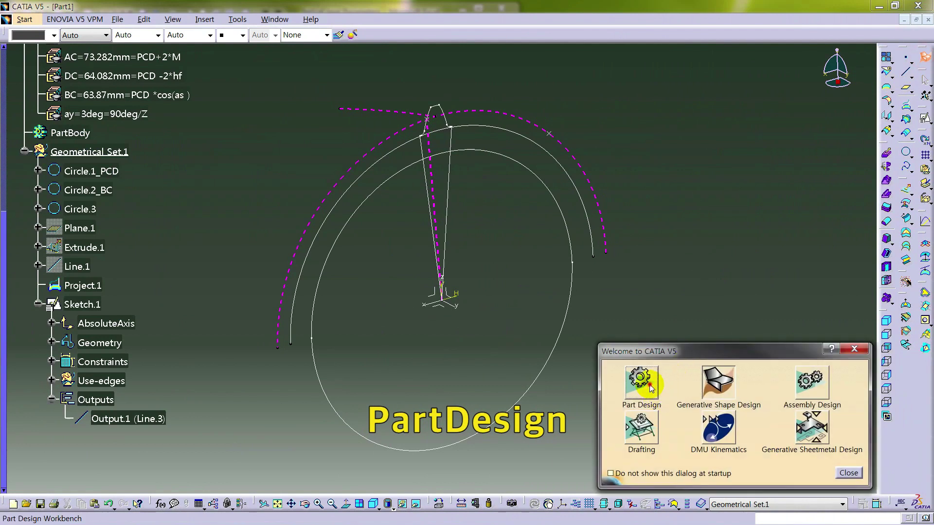
left_click(650, 388)
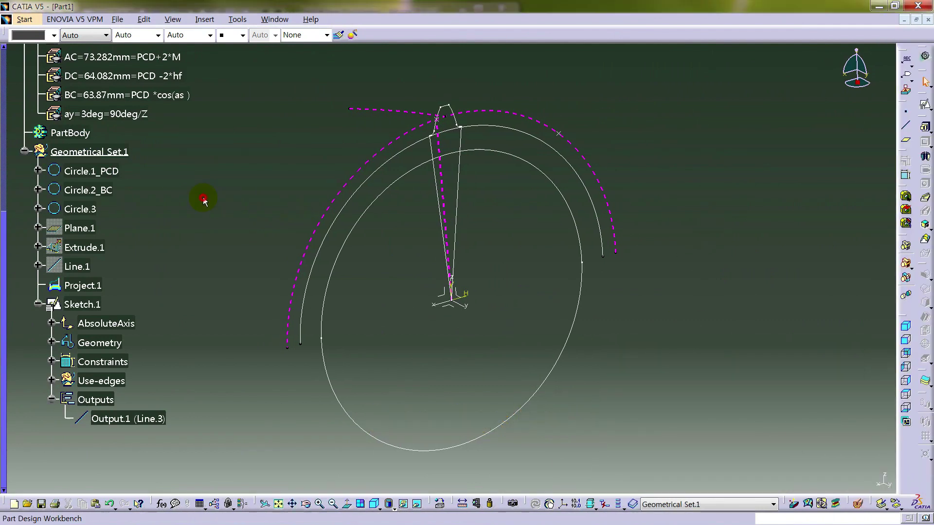
Step: Collapse Sketch.1 in the tree and define PartBody as the in-work object
left_click(39, 304)
scroll(217, 238, "up", 3)
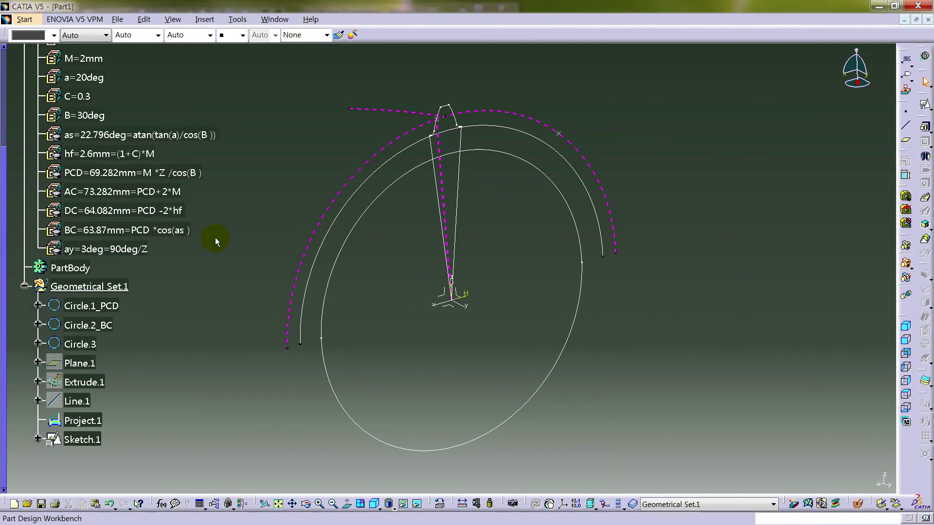
right_click(79, 268)
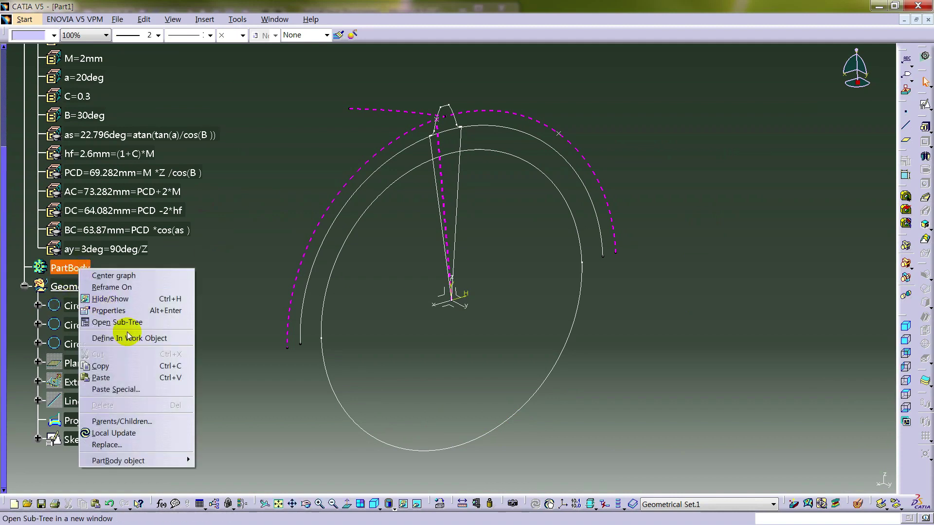
left_click(136, 336)
scroll(181, 267, "up", 2)
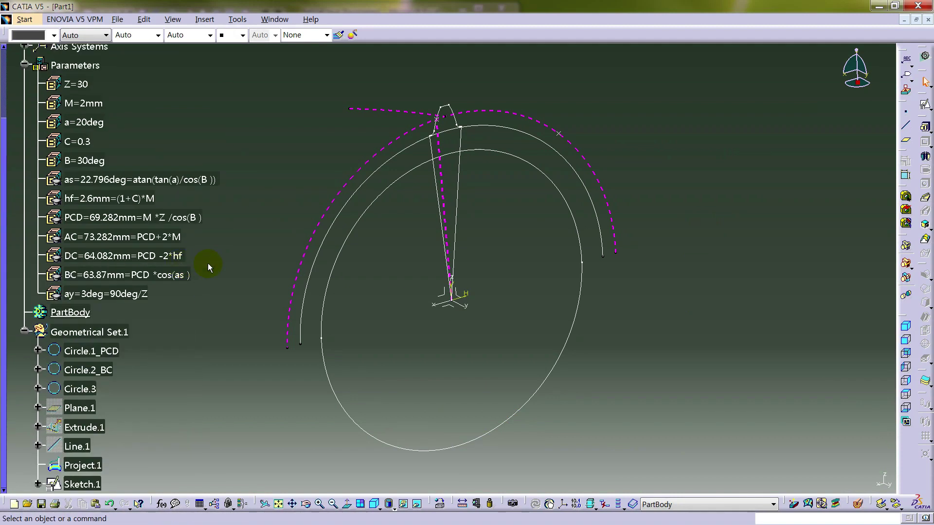
left_click(227, 208)
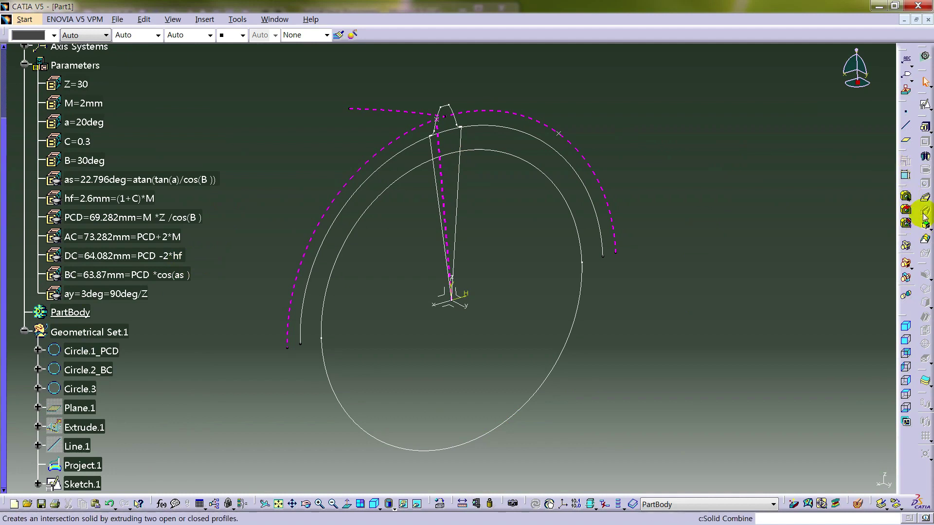
left_click(925, 197)
left_click(461, 124)
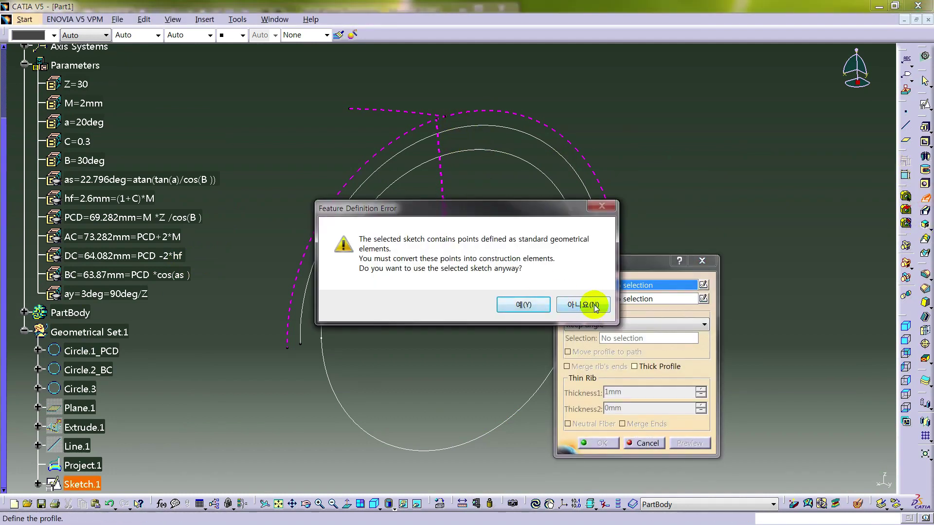
left_click(594, 305)
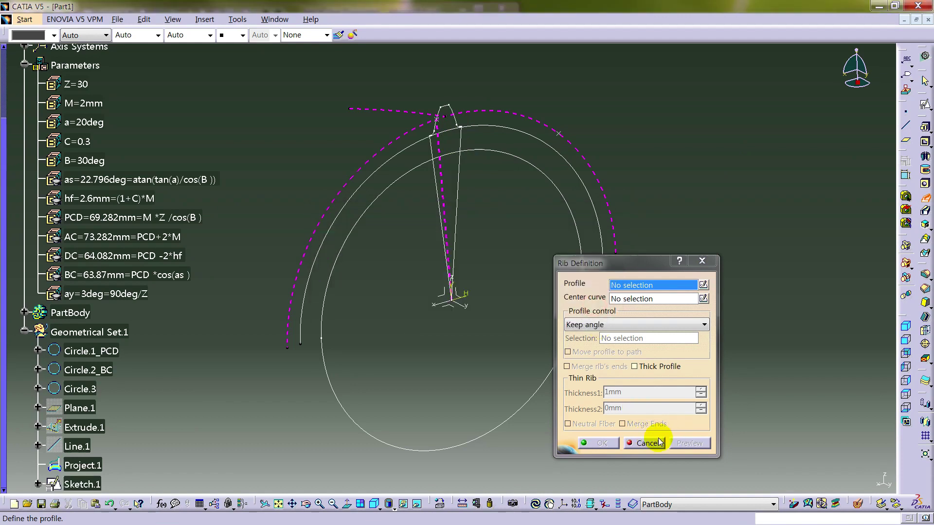
left_click(651, 441)
Step: Reopen Sketch.1, convert the pitch-circle point on the tooth's left flank to a construction element, change its point symbol, and exit the sketch
double_click(443, 115)
mouse_move(480, 121)
middle_mouse_down()
mouse_move(478, 274)
mouse_move(521, 187)
mouse_move(447, 131)
middle_mouse_up()
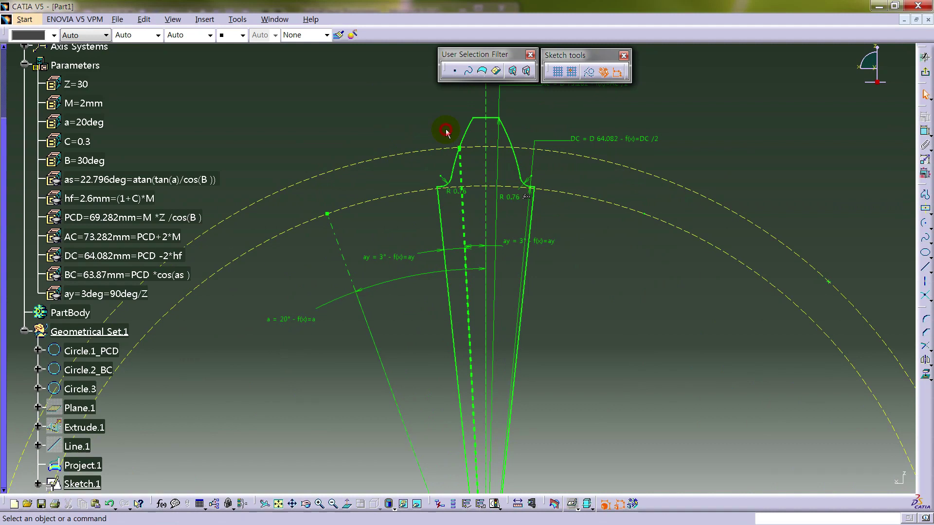
left_click(459, 147)
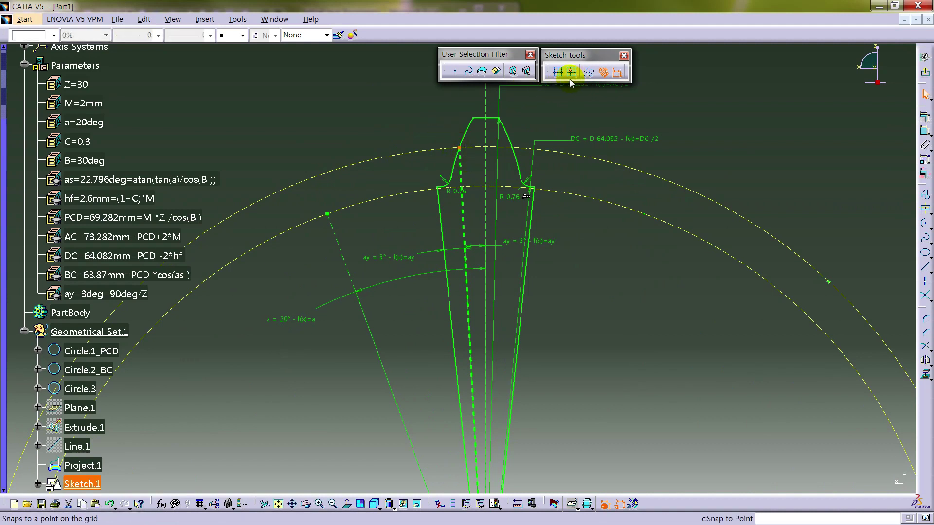
left_click(589, 72)
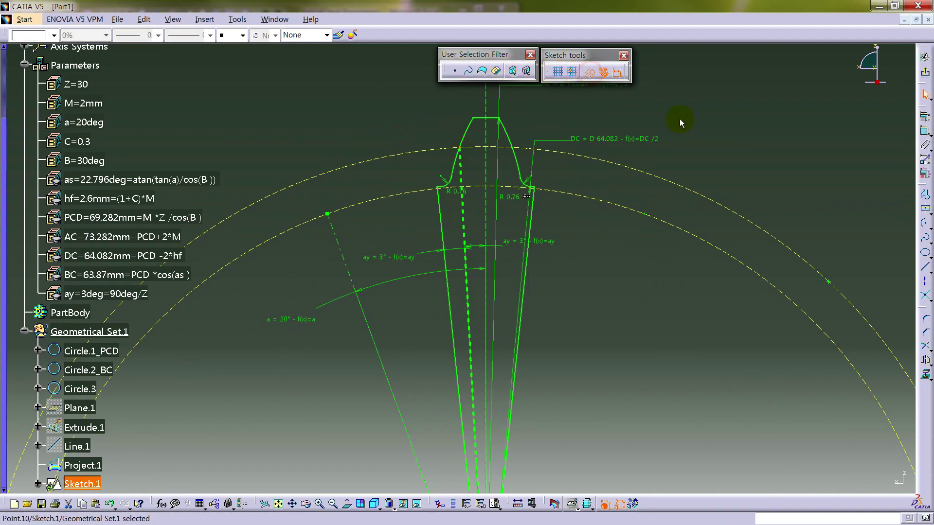
left_click(468, 162)
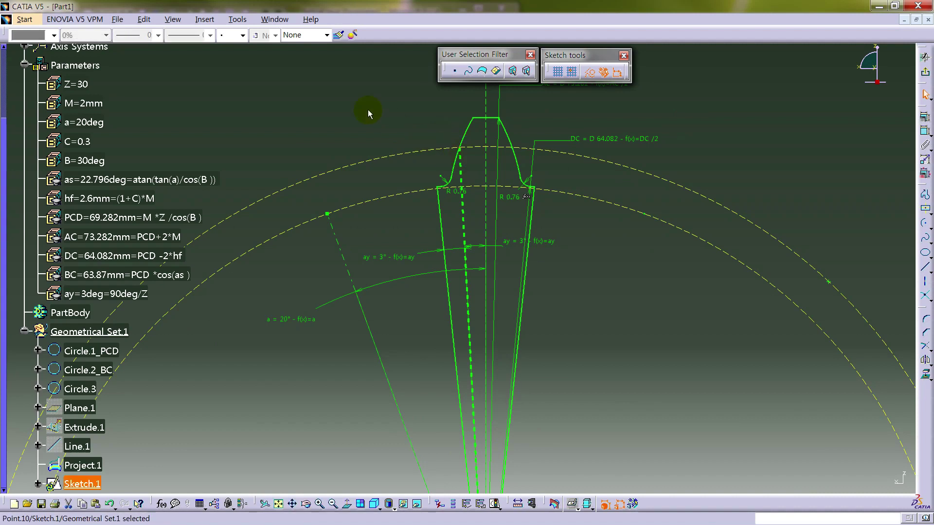
left_click(242, 35)
left_click(302, 114)
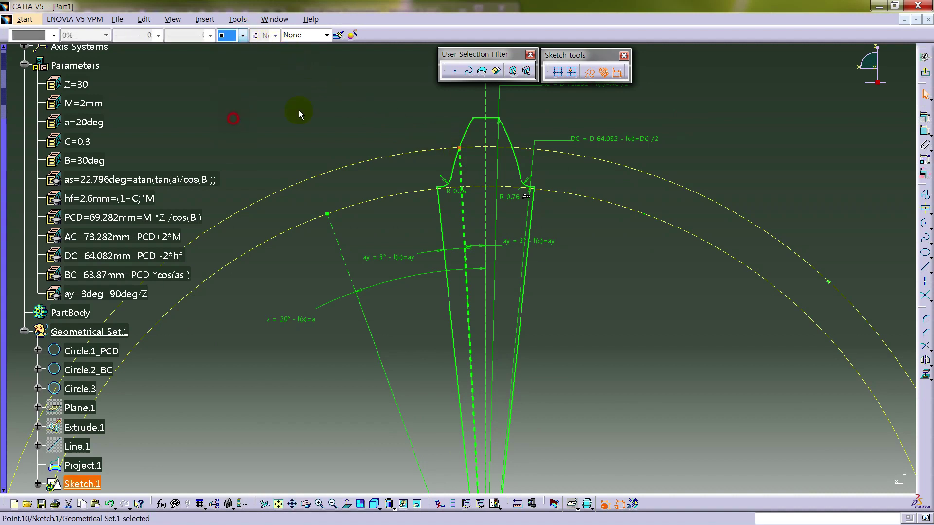
left_click(361, 107)
left_click(925, 57)
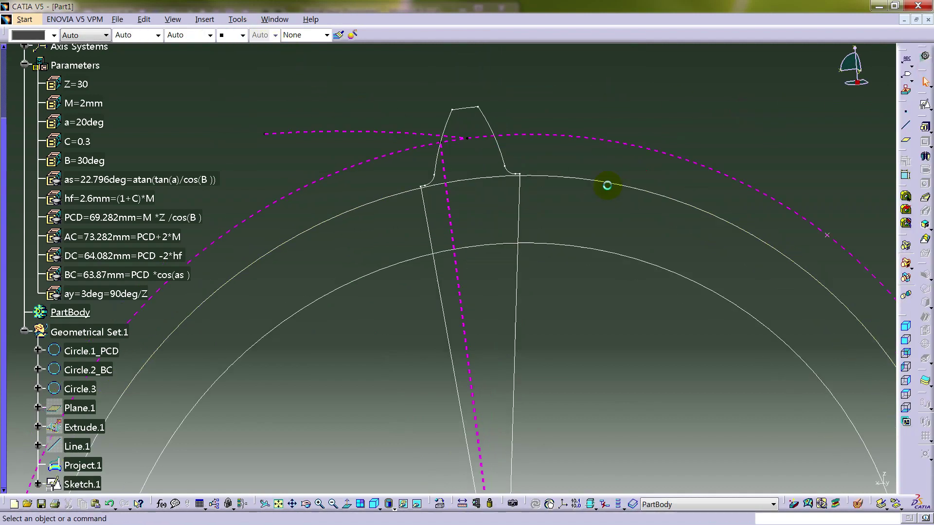
middle_click_drag(520, 200, 520, 239)
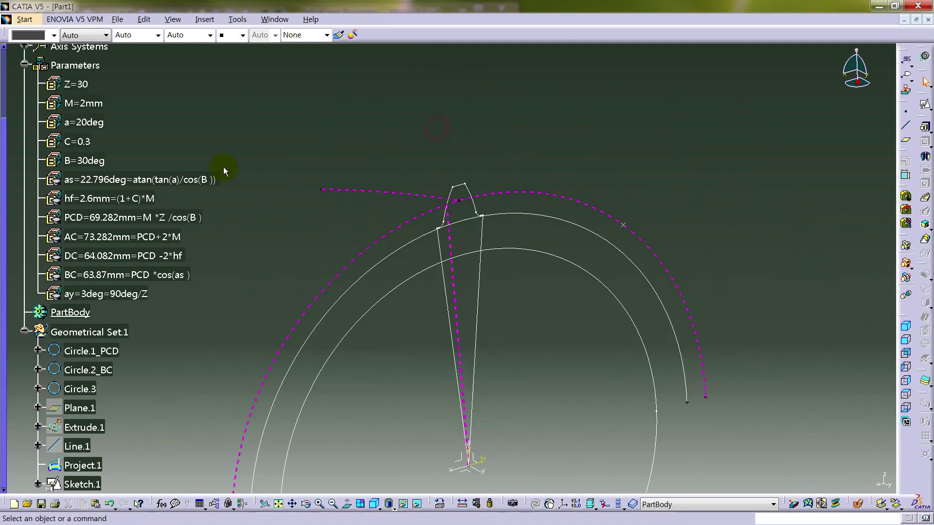
scroll(224, 171, "down", 3)
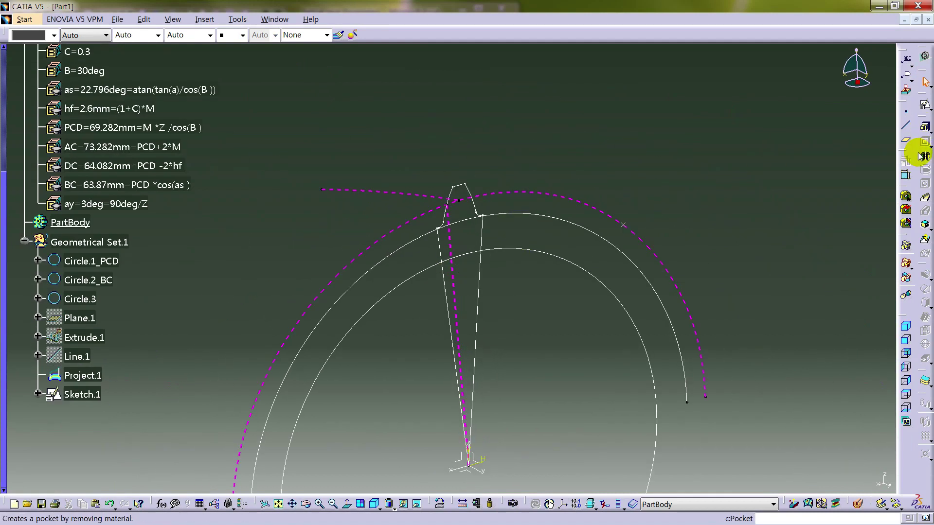
left_click(925, 196)
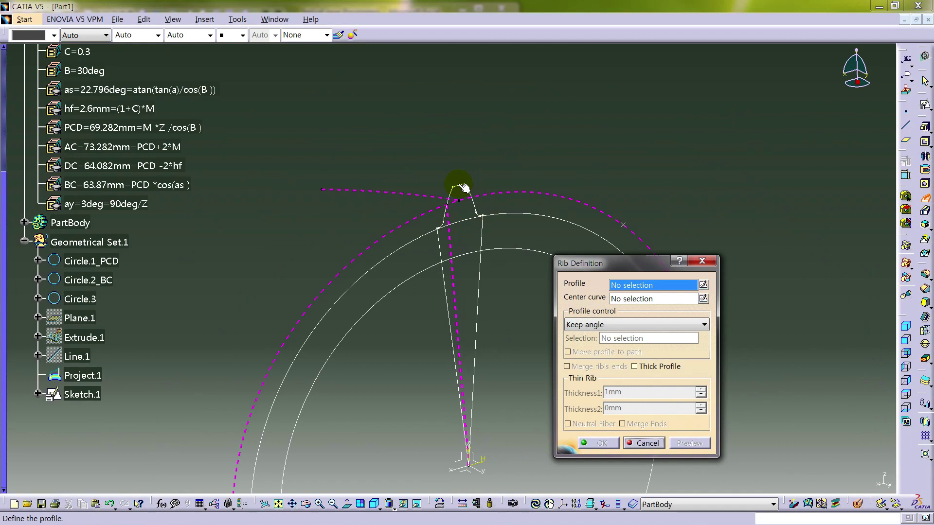
left_click(464, 187)
left_click(522, 302)
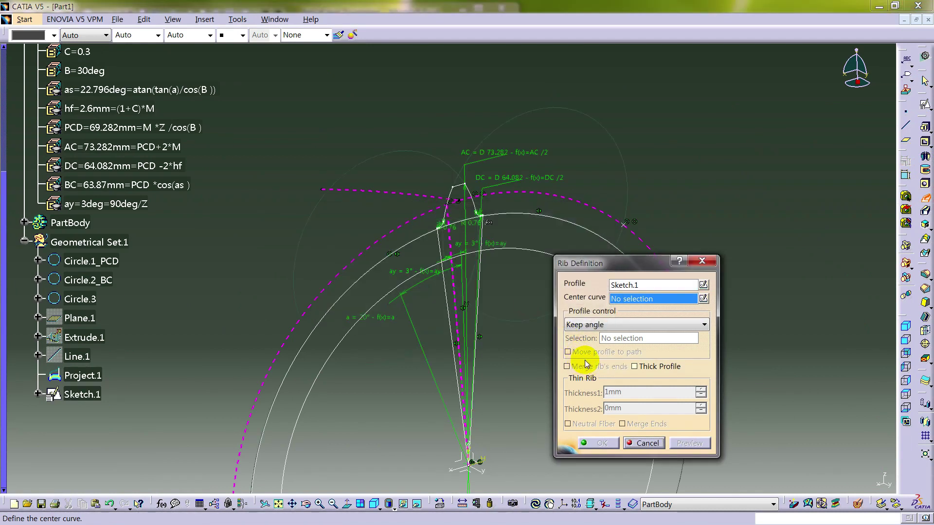
left_click(643, 443)
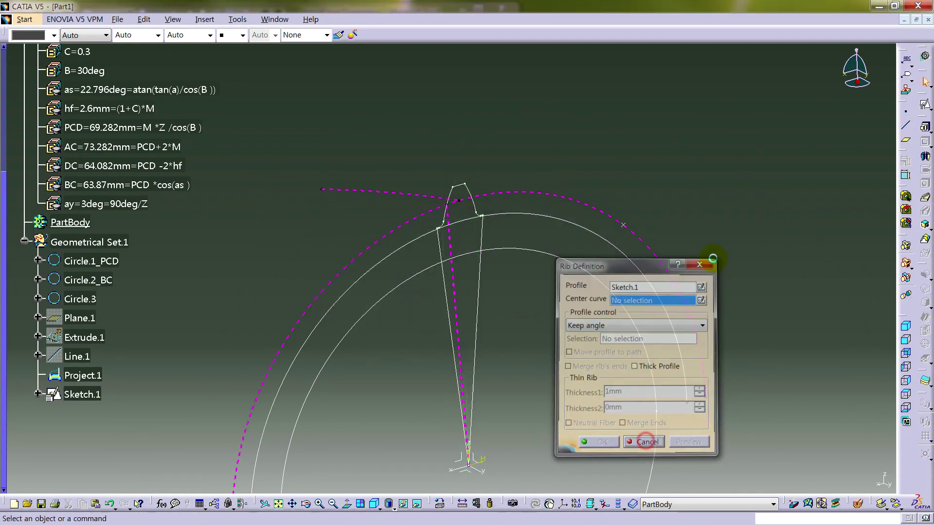
Step: Reopen Sketch.1, run Sketch Analysis to remove the isolated Point.9 from the profile geometry, and exit the sketch
double_click(477, 208)
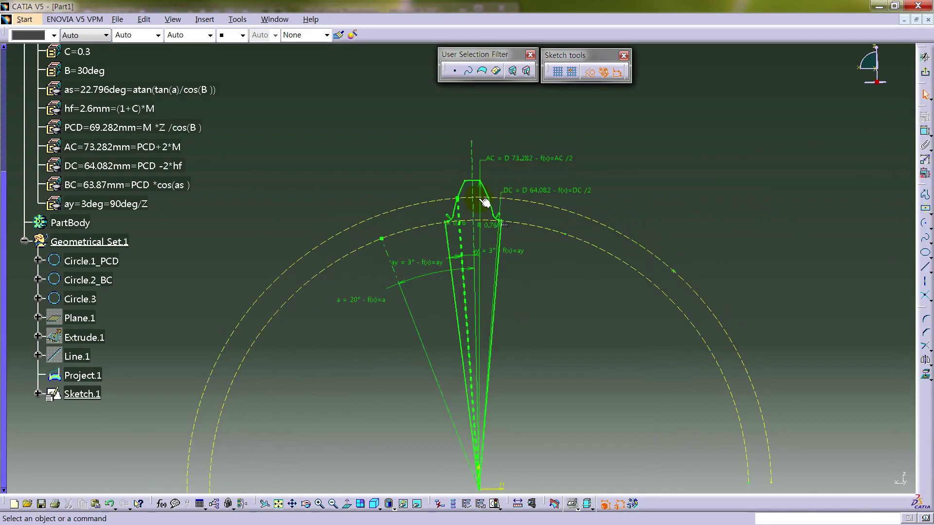
left_click(495, 504)
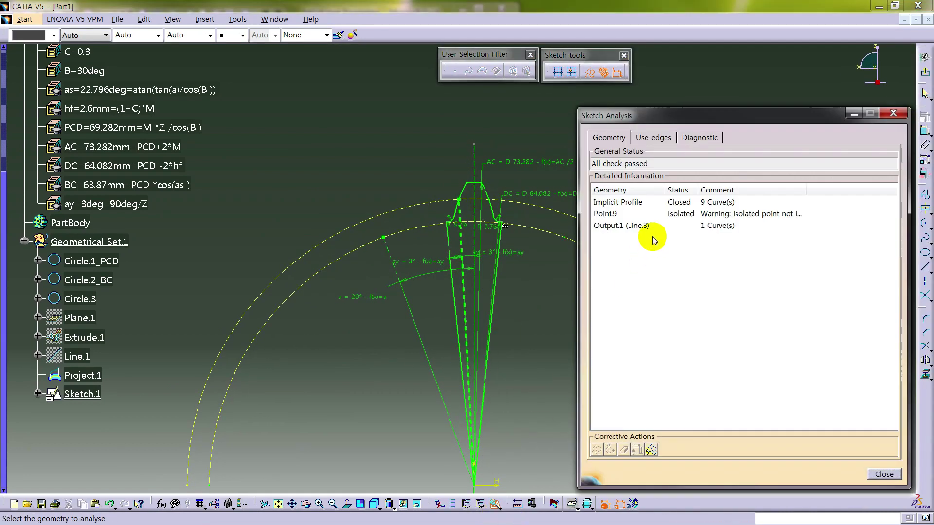
left_click(652, 227)
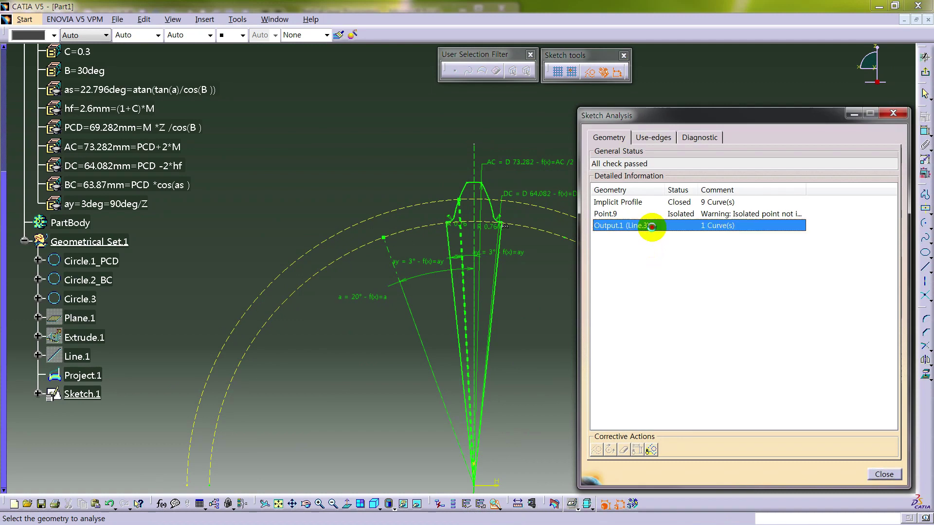
left_click(681, 215)
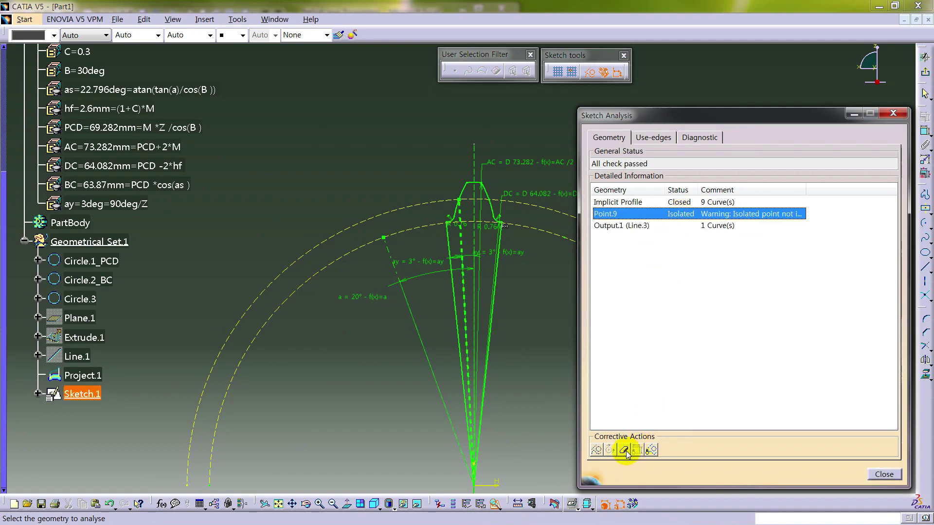
left_click(596, 450)
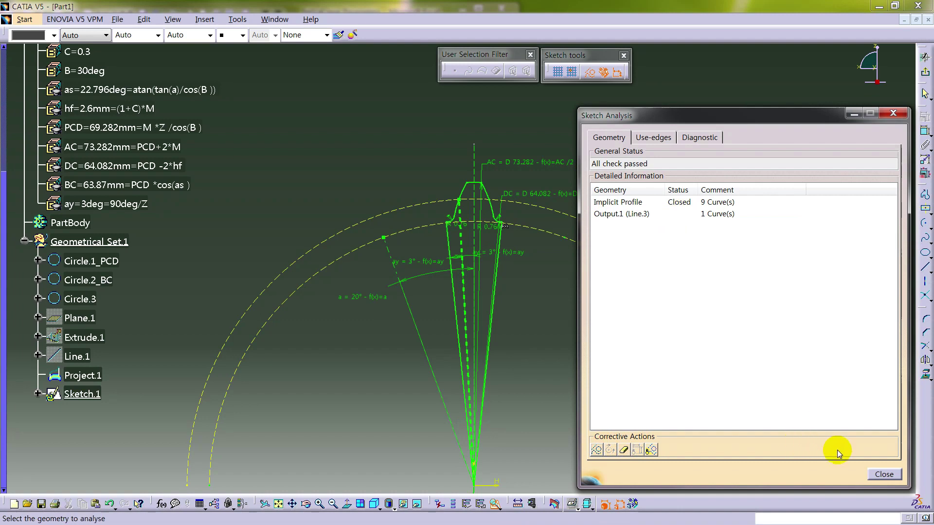
left_click(883, 474)
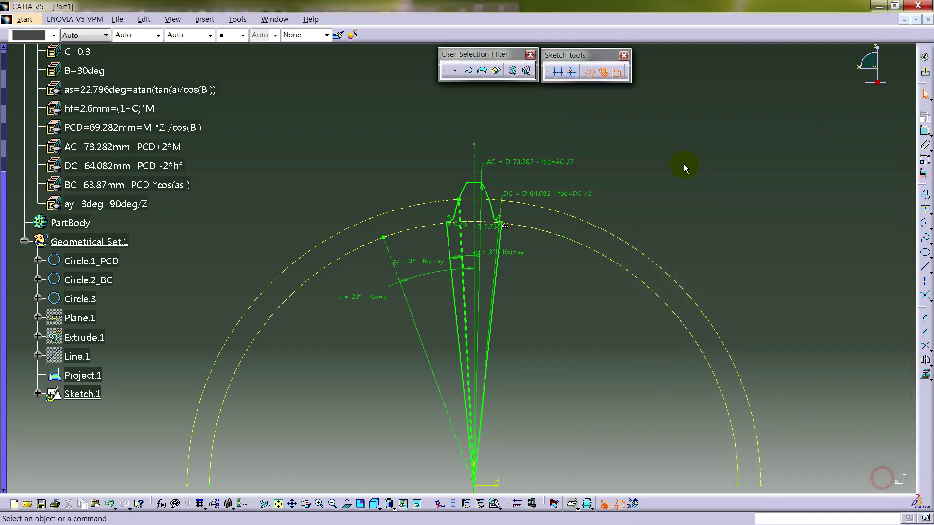
left_click(924, 72)
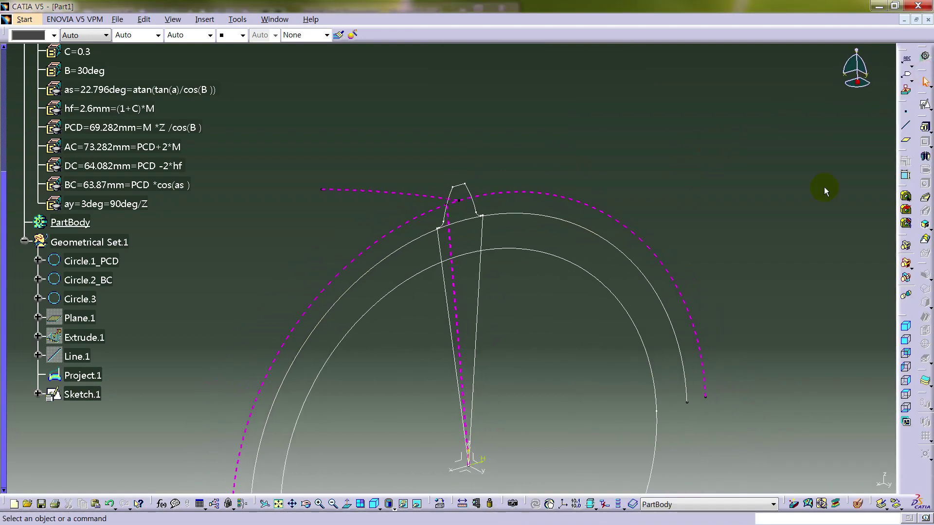
Step: Create a Rib from Sketch.1 along center curve Project.1, with Pulling direction profile control along the absolute Y axis
left_click(926, 197)
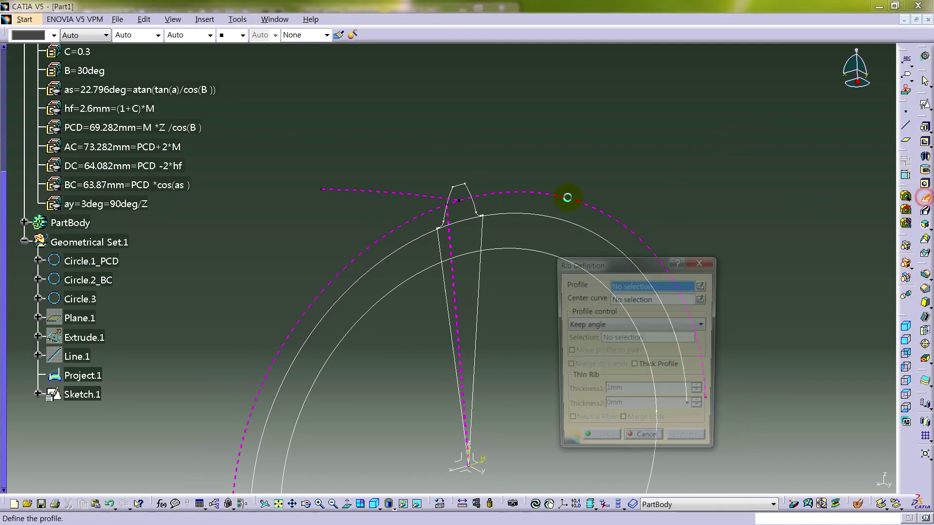
left_click(462, 187)
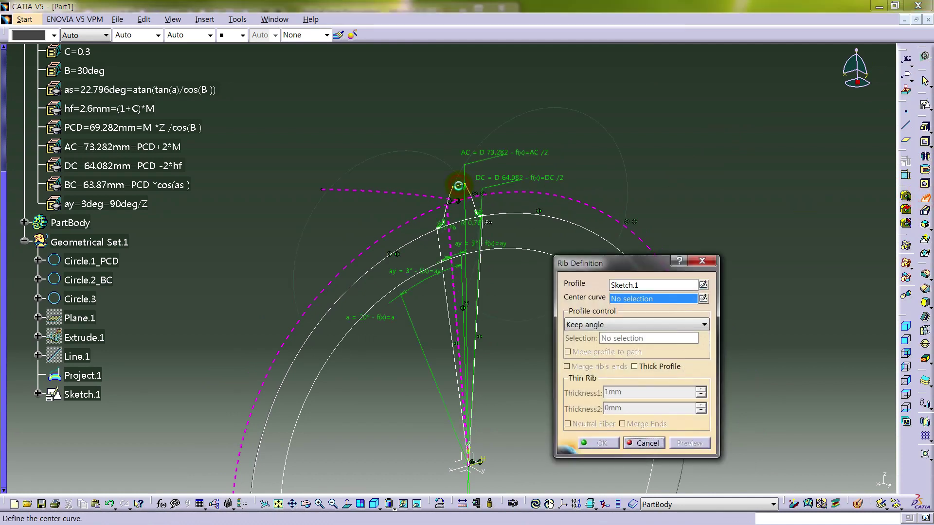
left_click(405, 195)
middle_click_drag(406, 195, 488, 308)
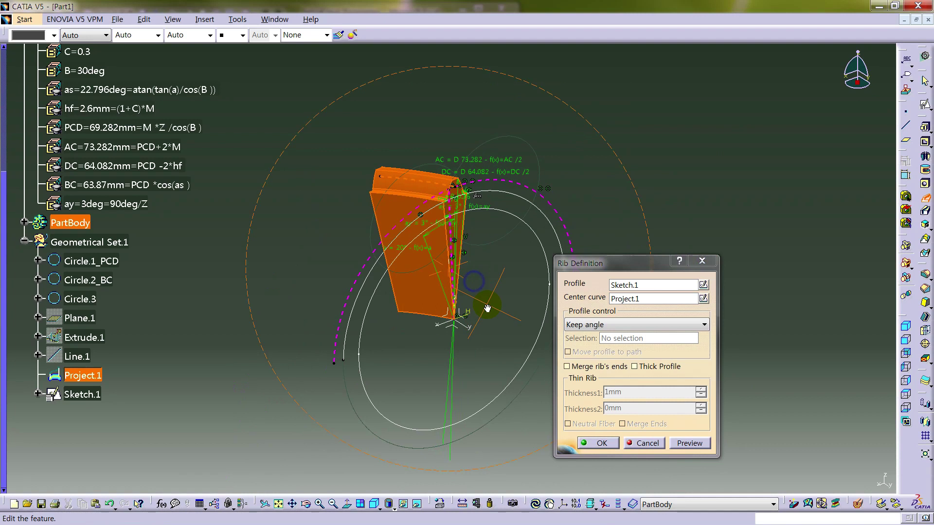
left_click(632, 325)
left_click(625, 347)
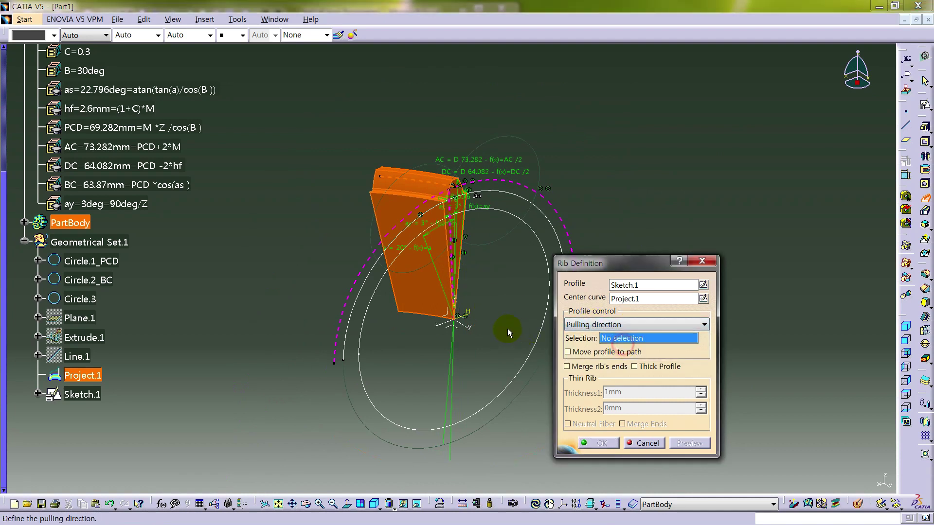
left_click(470, 325)
middle_click_drag(383, 269, 500, 338)
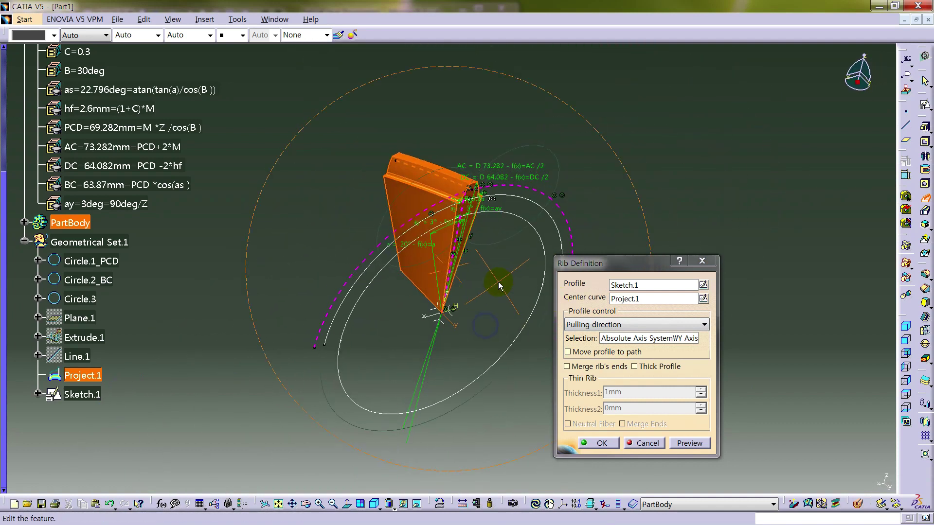
left_click(608, 440)
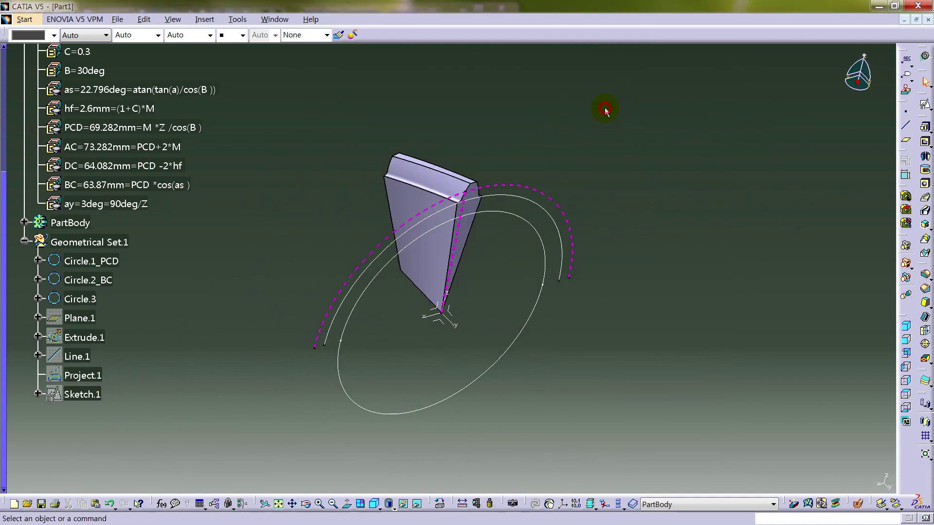
Step: Hide the base circle Circle.2_BC
middle_click_drag(578, 264, 608, 187)
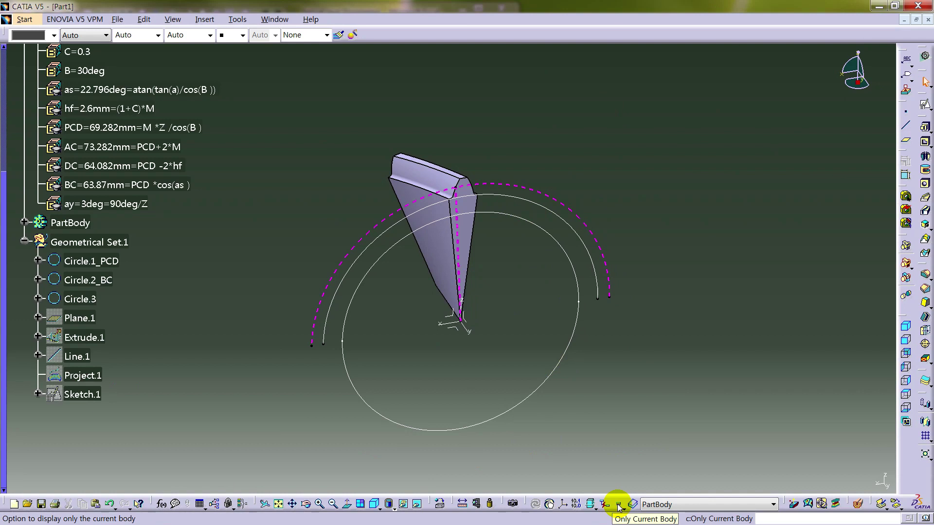
left_click(734, 333)
left_click(686, 276)
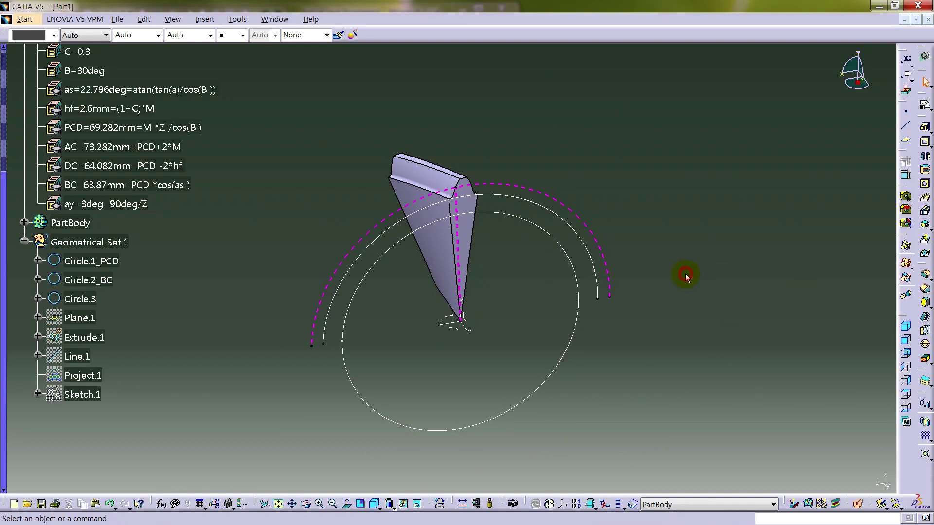
left_click(95, 277)
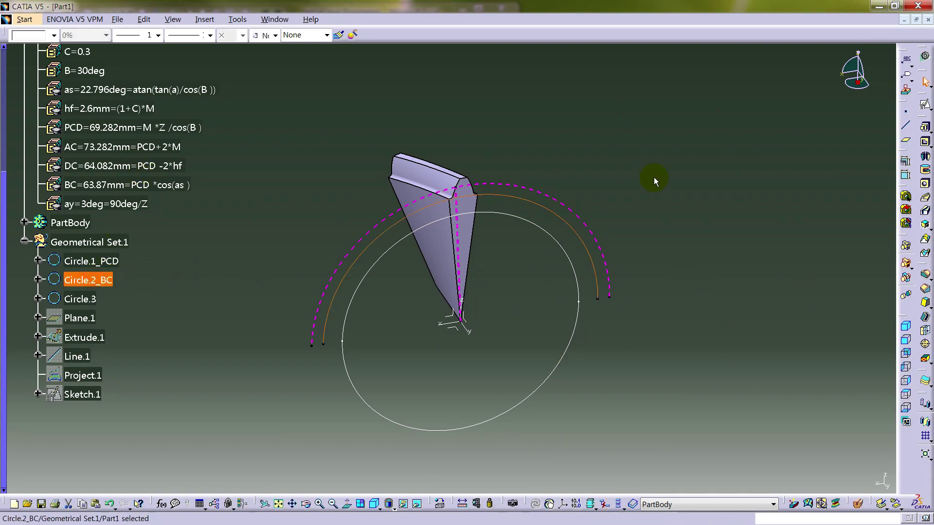
right_click(109, 280)
left_click(146, 310)
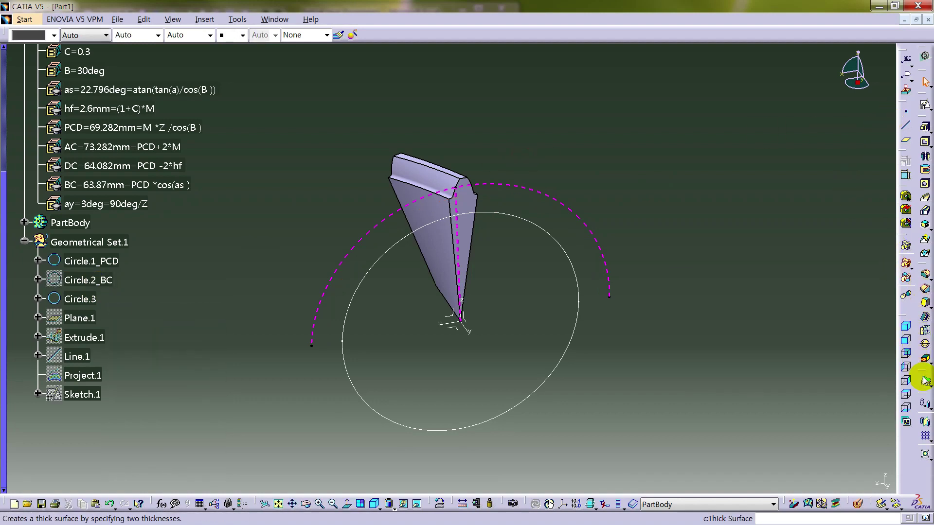
Step: Start a Circular Pattern of the current solid about the absolute Y axis, with parameters set to Complete crown
left_click(925, 436)
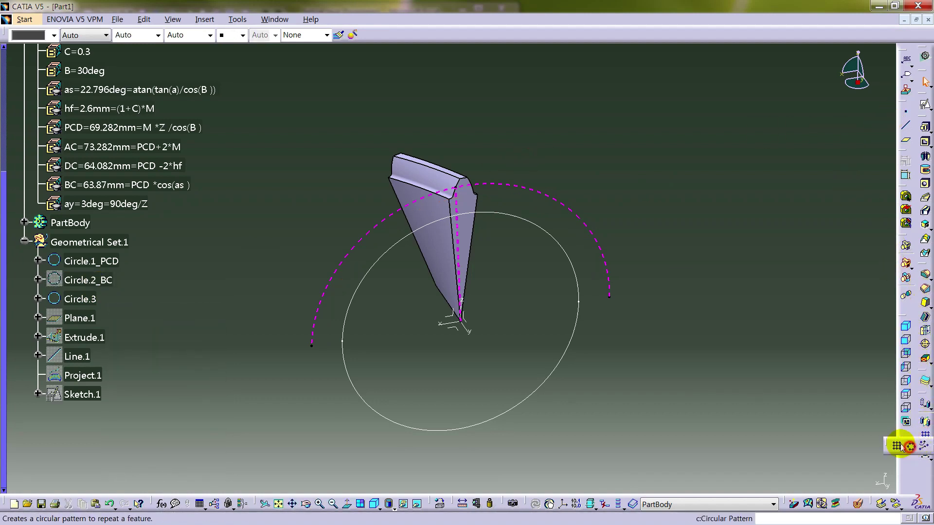
left_click(910, 446)
left_click(696, 382)
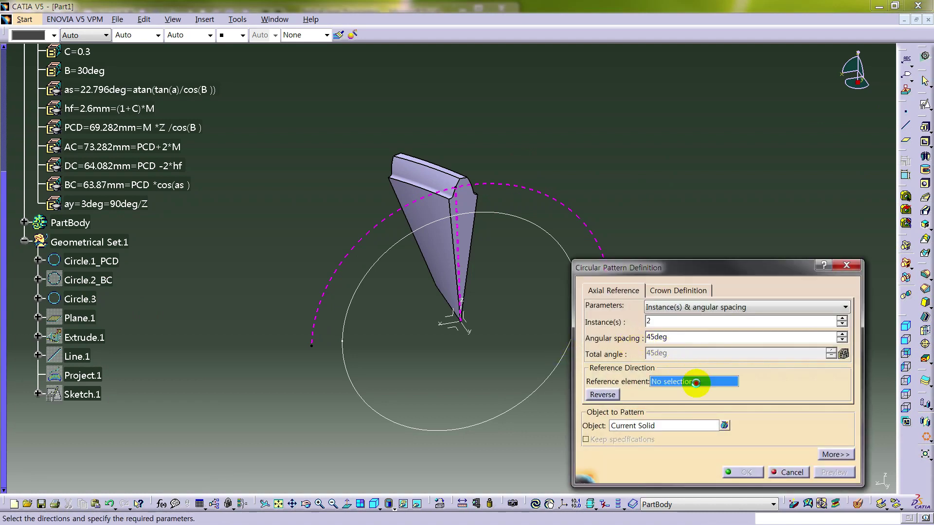
left_click(468, 331)
left_click(675, 305)
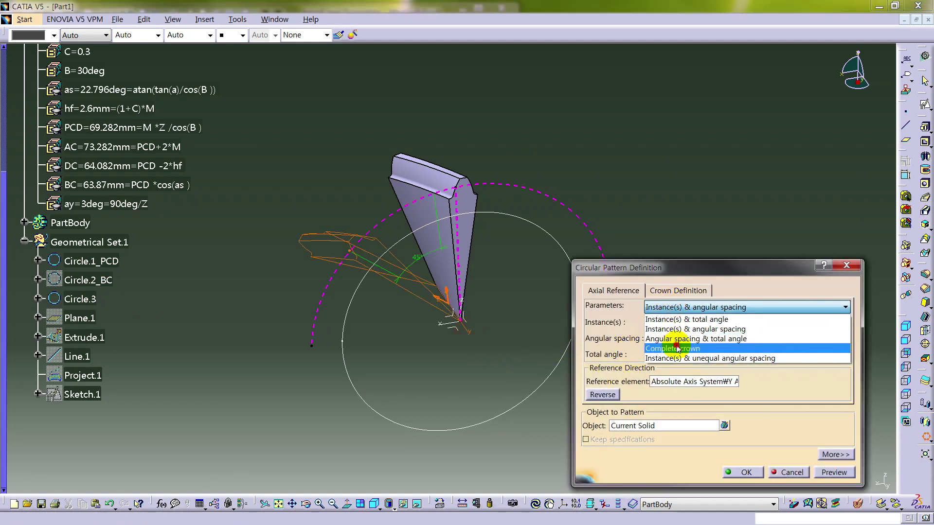
left_click(672, 349)
Step: Link the pattern's instance count to the parameter Z with a formula and create the full ring of teeth
double_click(676, 322)
right_click(652, 320)
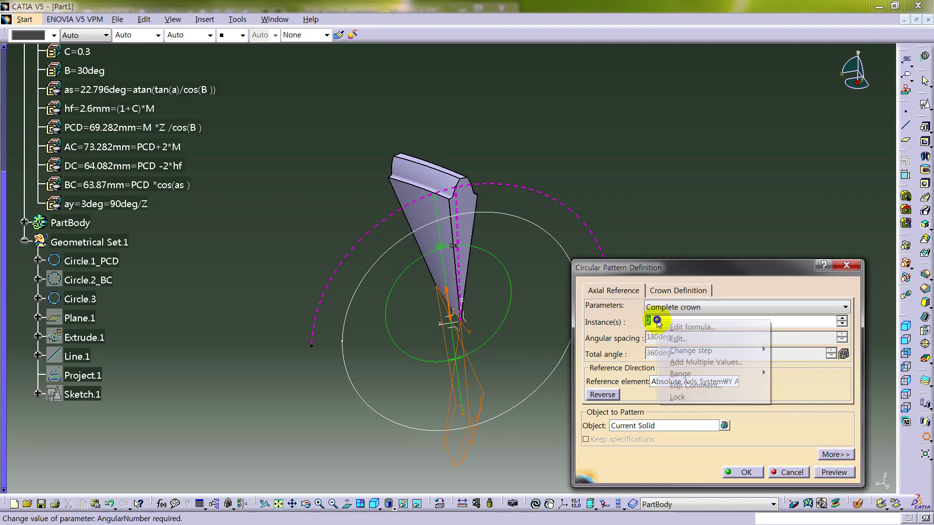
left_click(668, 325)
scroll(161, 215, "up", 3)
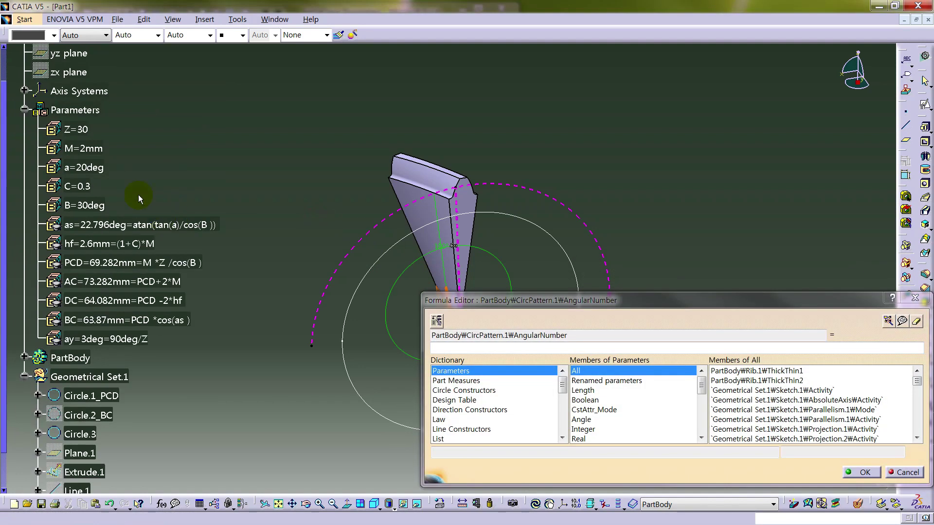
left_click(75, 129)
left_click(857, 474)
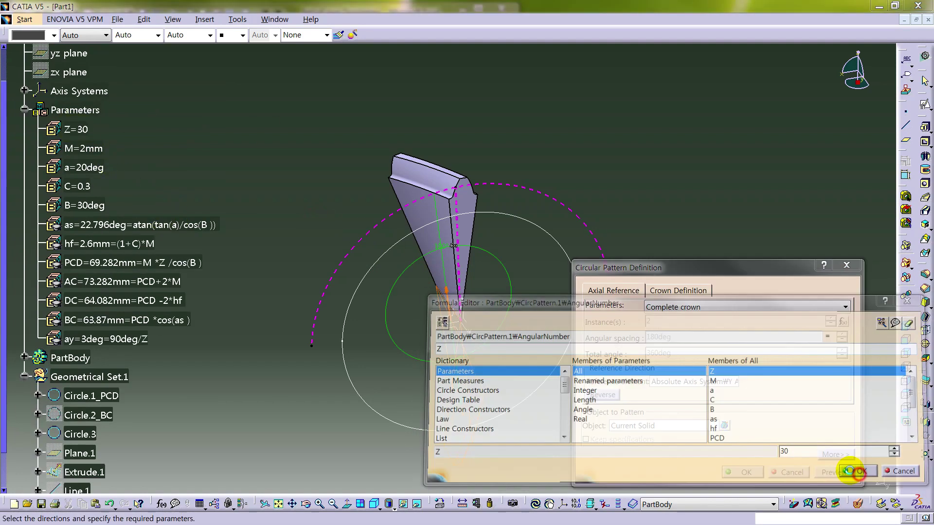
left_click(750, 472)
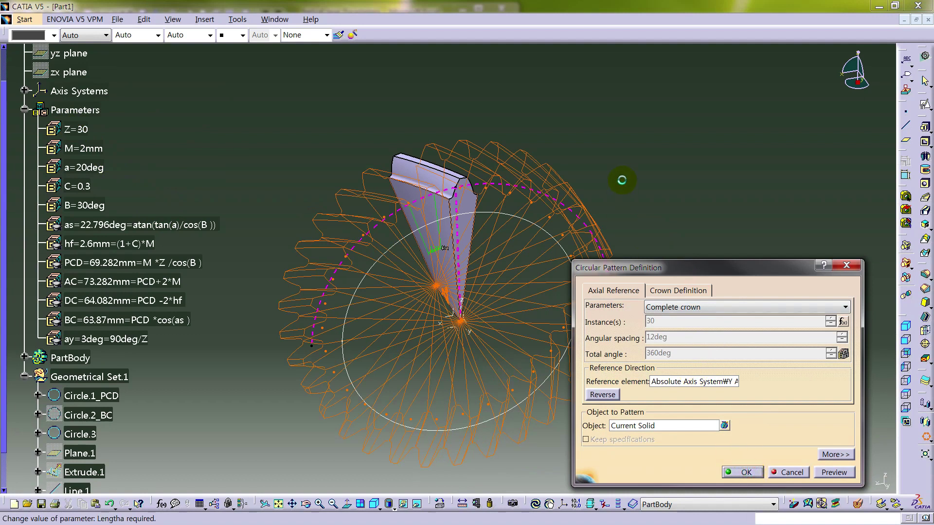
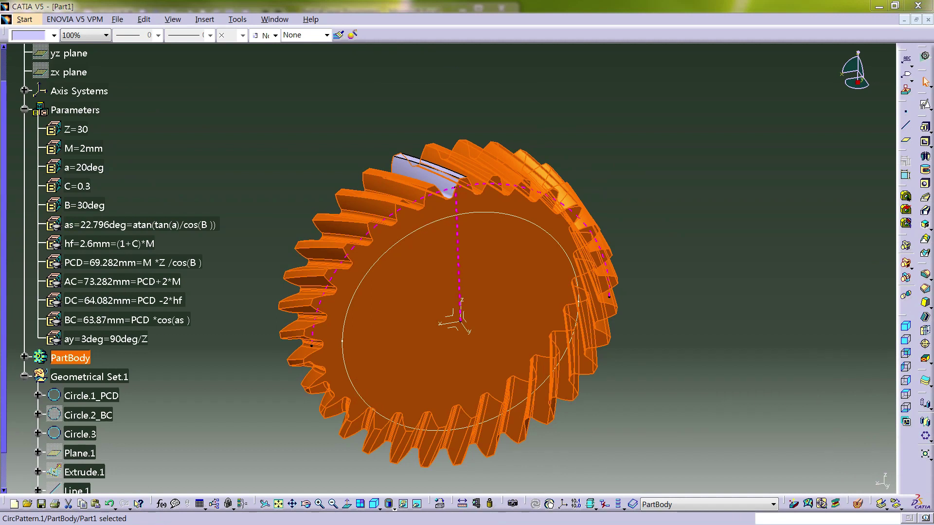
left_click(706, 168)
Step: Create a 20 mm Pad from Circle.3, and list the PartBody features in the tree with Geometrical Set.1 collapsed
middle_click_drag(340, 317, 7, 277)
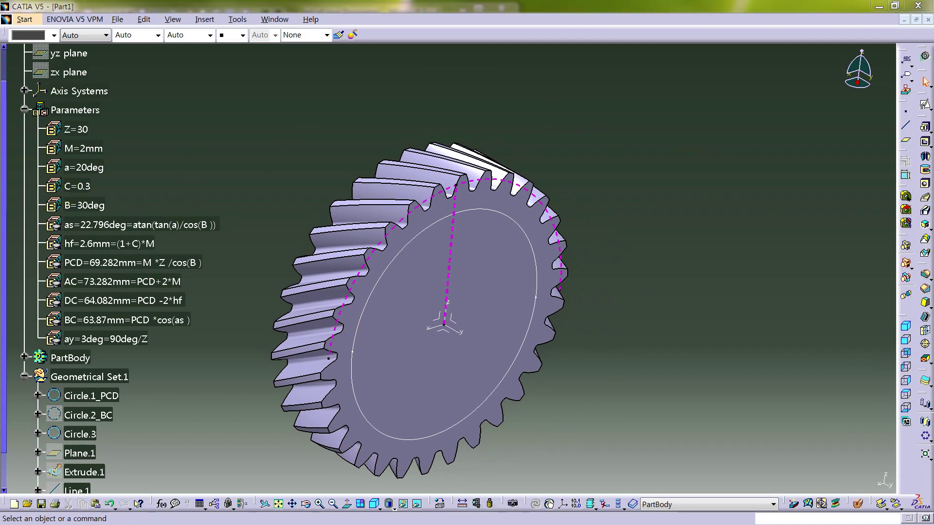
mouse_move(546, 296)
middle_mouse_down()
mouse_move(525, 306)
mouse_move(535, 282)
mouse_move(346, 276)
mouse_move(546, 323)
mouse_move(503, 312)
mouse_move(496, 350)
mouse_move(482, 341)
middle_mouse_up()
scroll(186, 288, "down", 1)
scroll(187, 289, "down", 2)
middle_click_drag(209, 275, 265, 229)
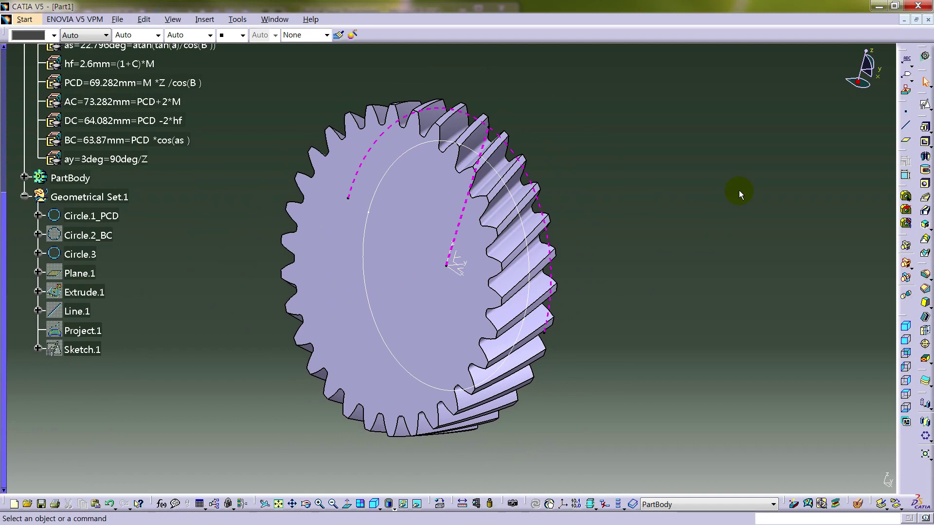
left_click(927, 130)
left_click_drag(886, 134, 905, 161)
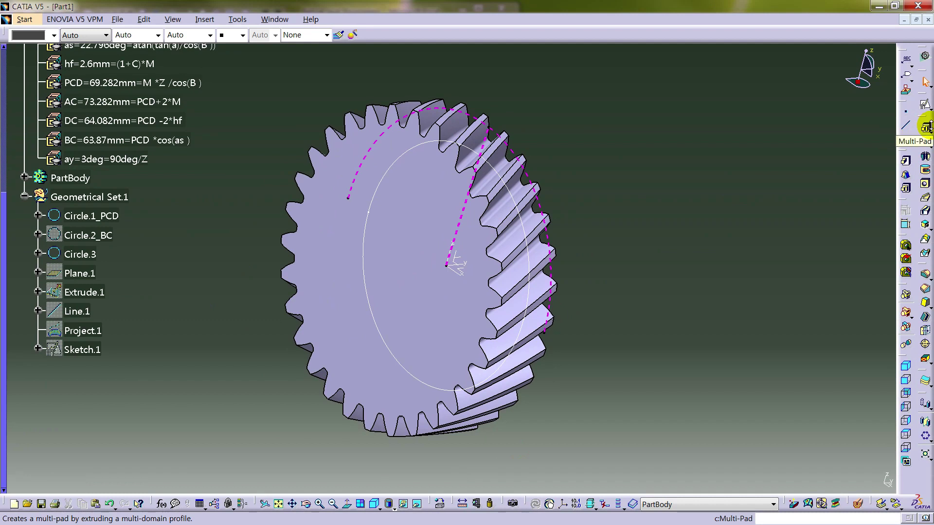
left_click(925, 127)
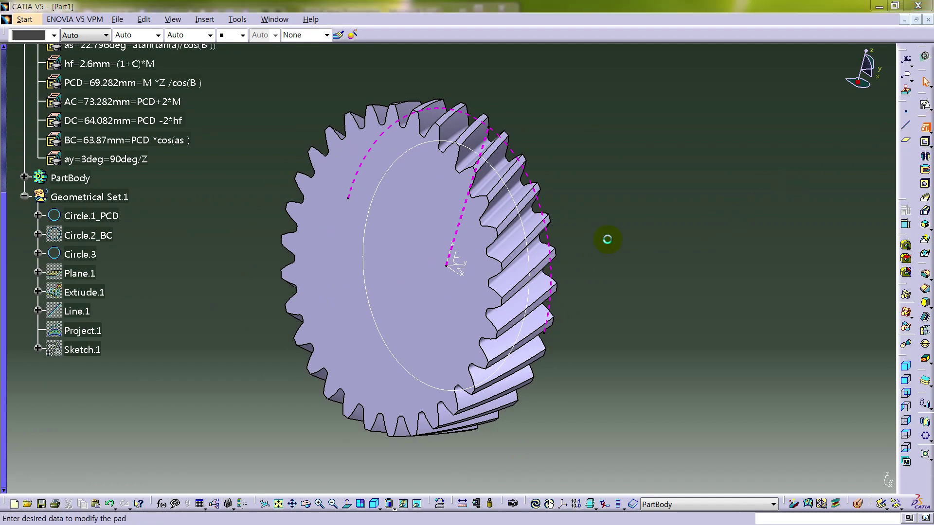
left_click(513, 195)
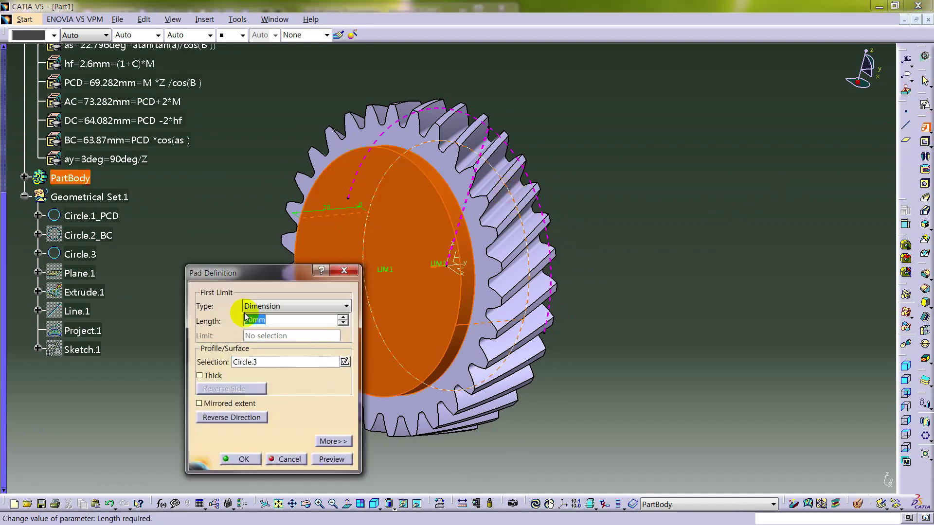
left_click(238, 460)
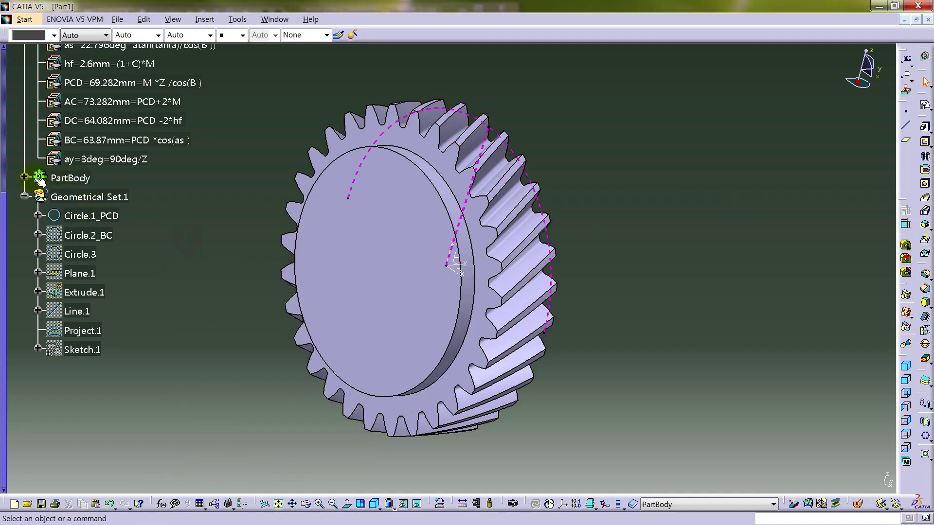
left_click(24, 178)
left_click(24, 311)
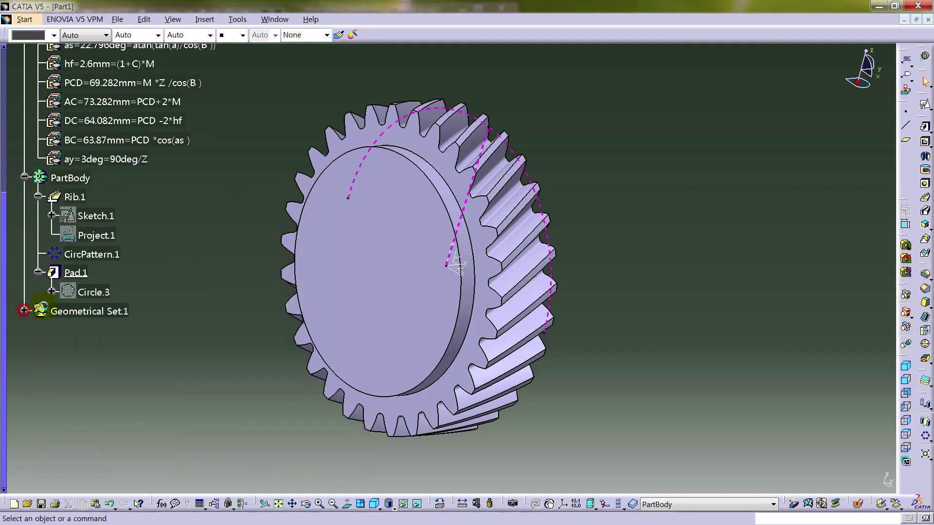
Step: Cut a 20 mm diameter Hole through the hub face, concentric with its circular edge, with the extent Up To Last
middle_click_drag(531, 249, 825, 188)
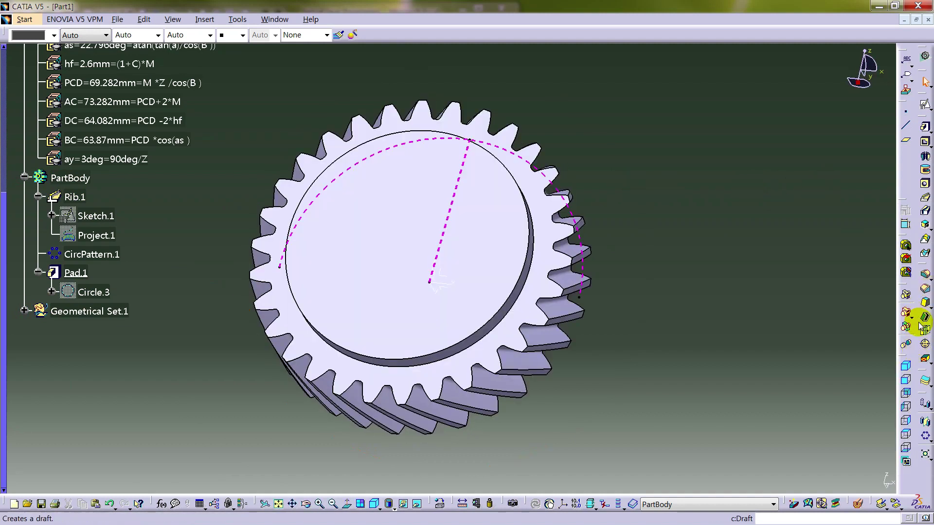
left_click(925, 184)
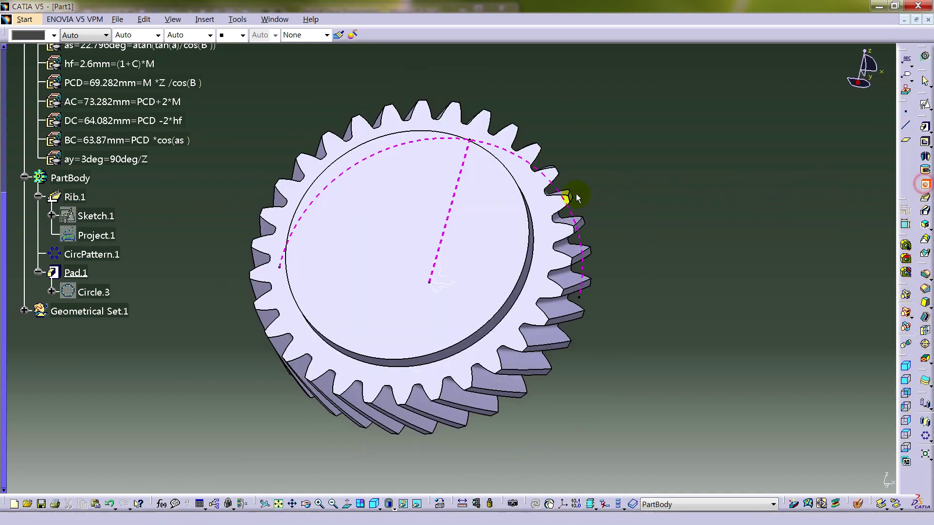
left_click(511, 175)
left_click(535, 255)
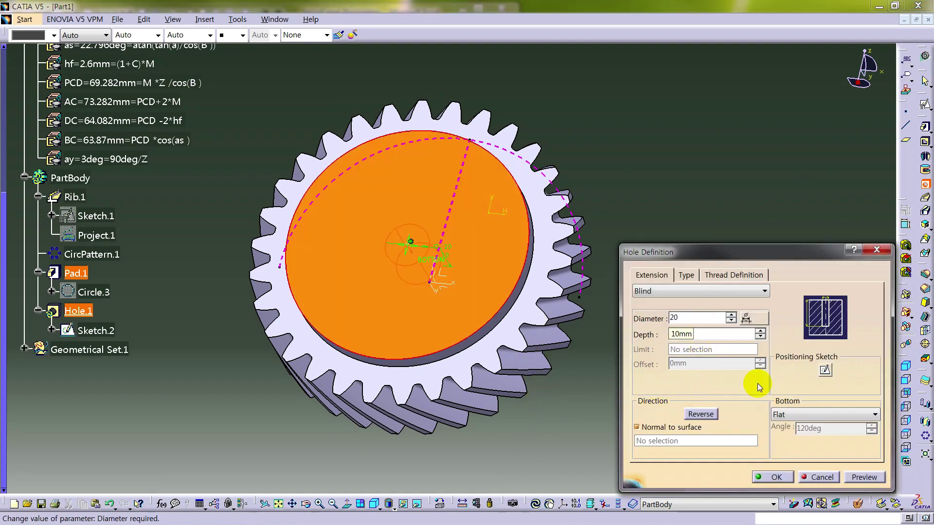
left_click(864, 477)
middle_click_drag(573, 161, 302, 249)
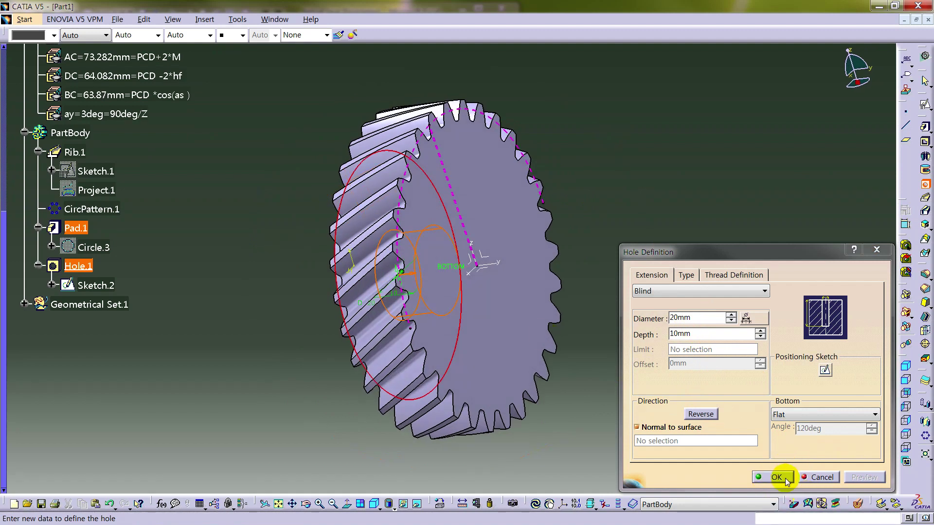
left_click(679, 290)
left_click(681, 322)
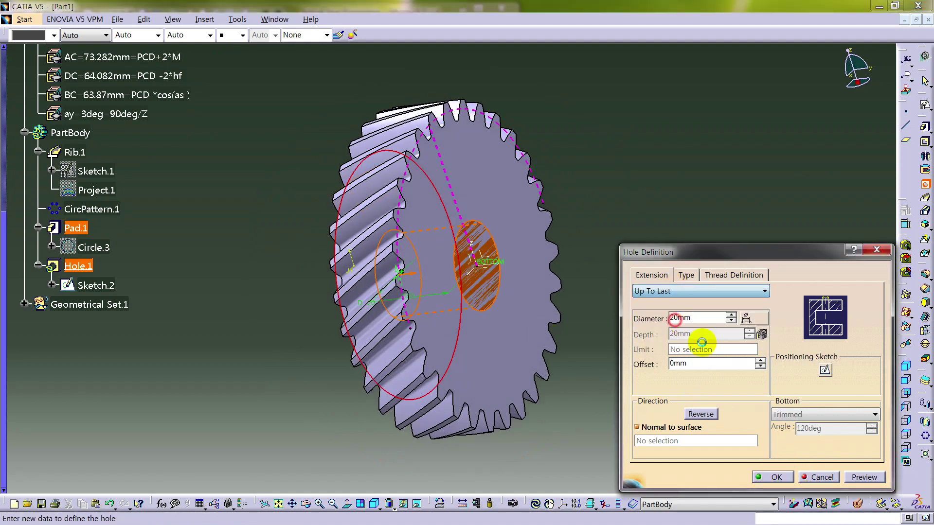
left_click(771, 477)
Step: Start a positioned sketch on the absolute ZX plane with the axes swapped and the H direction reversed
middle_click_drag(652, 200, 421, 312)
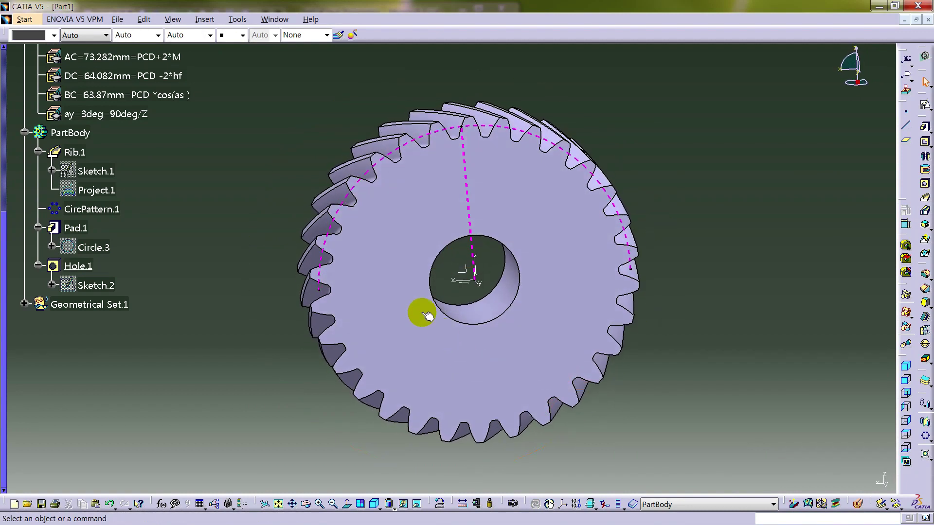
left_click(542, 245)
left_click(805, 155)
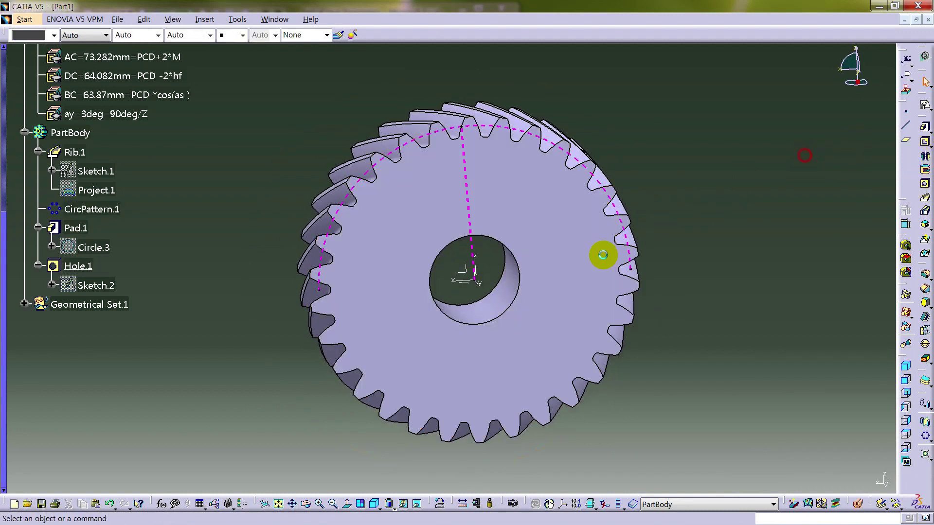
left_click(924, 101)
left_click(807, 374)
left_click(718, 374)
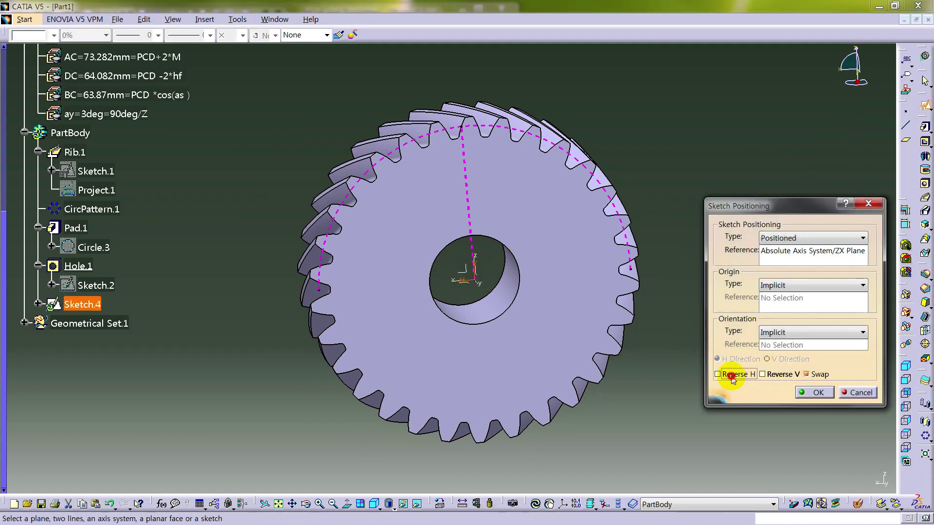
left_click(818, 392)
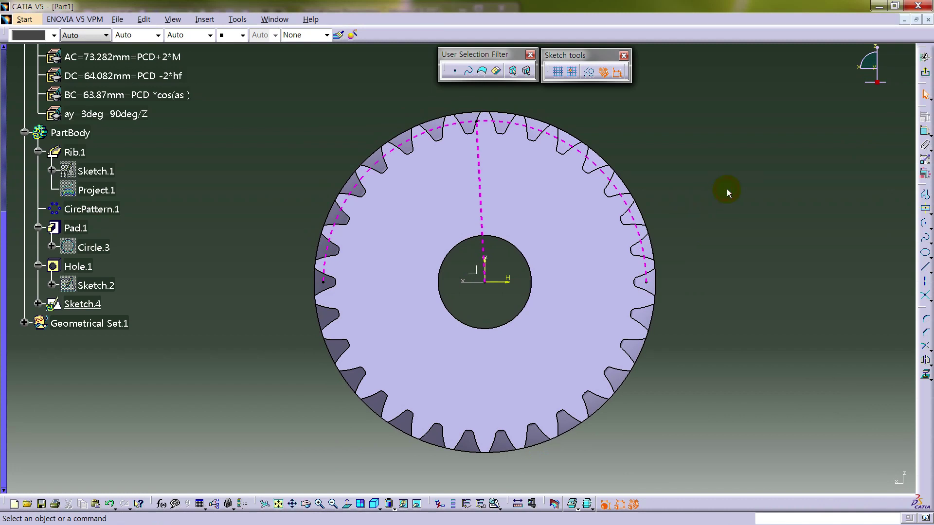
Step: Draw a centered rectangle about 29.5 mm tall, centered on the V axis above the bore center, with its lower side on the H axis
left_click(926, 210)
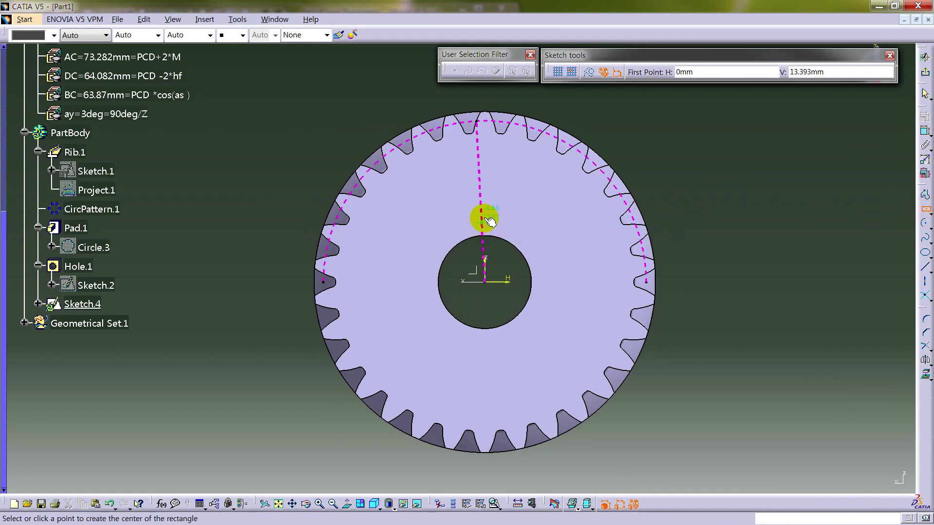
left_click(487, 213)
left_click(505, 281)
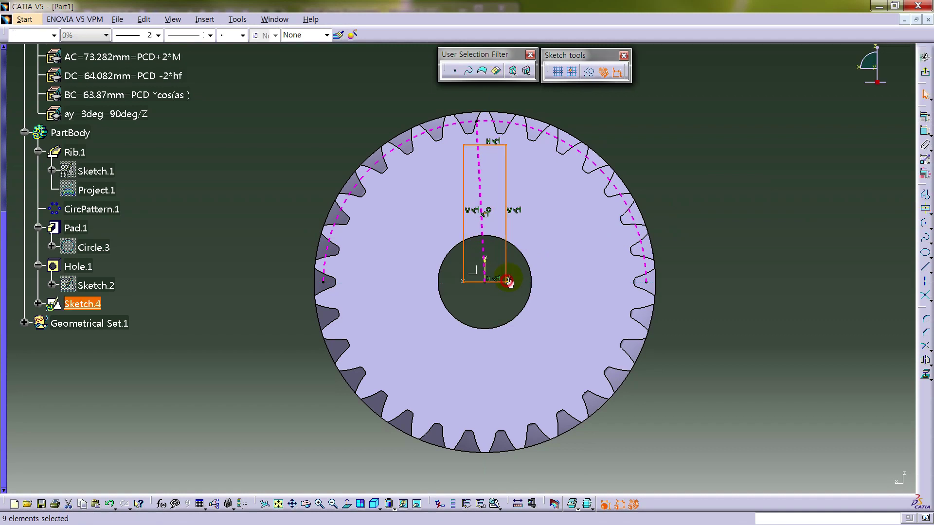
Step: Dimension the rectangle's height from the H axis to its upper side and set it to 13.3 mm
left_click(924, 130)
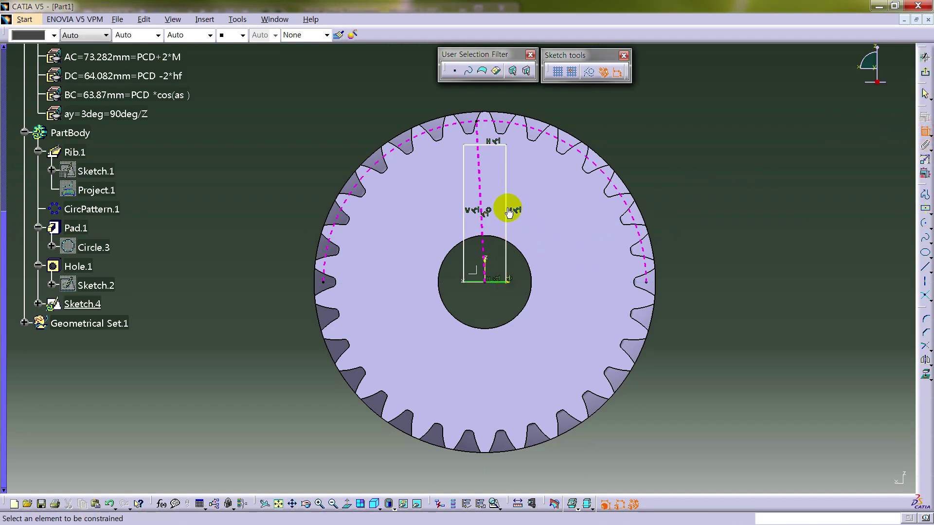
left_click(507, 231)
left_click(666, 224)
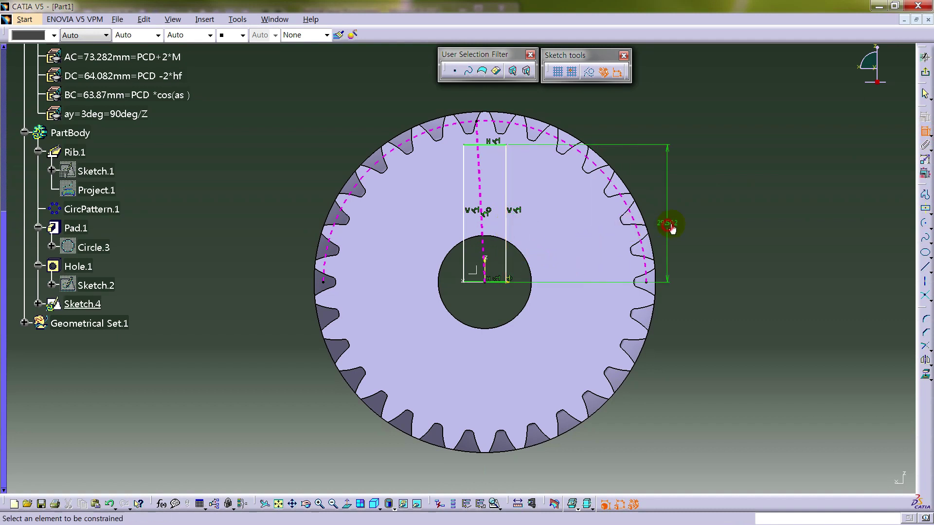
double_click(670, 221)
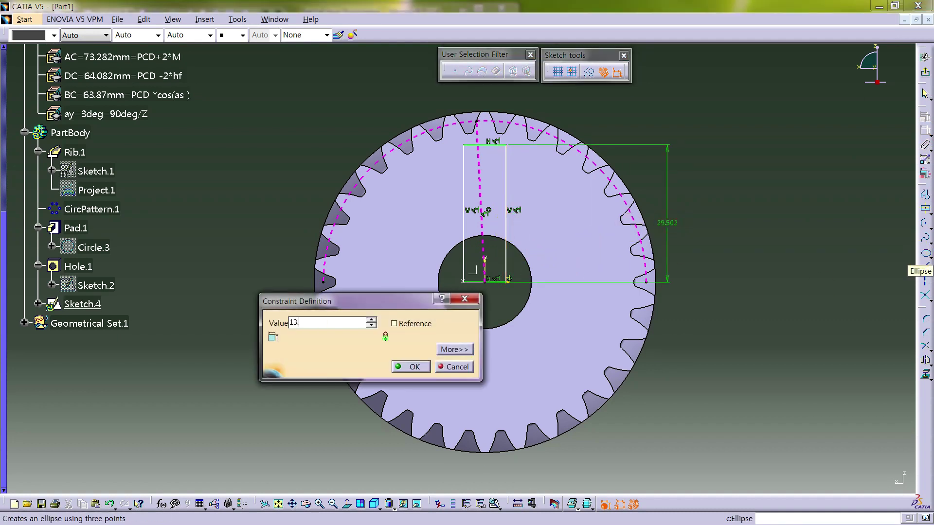
key("Return")
Step: Show the 3D background at low intensity and constrain the rectangle's width to 7 mm
left_click(586, 504)
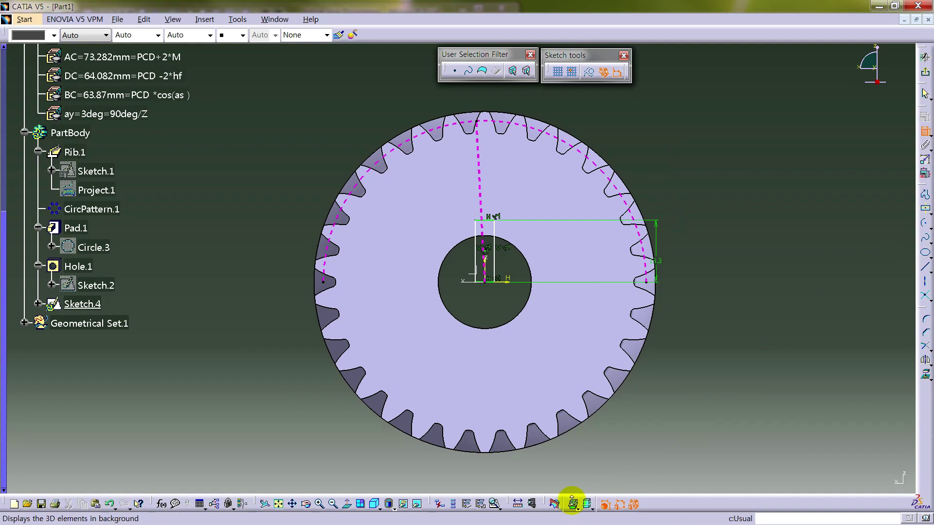
left_click(577, 501)
left_click(489, 221)
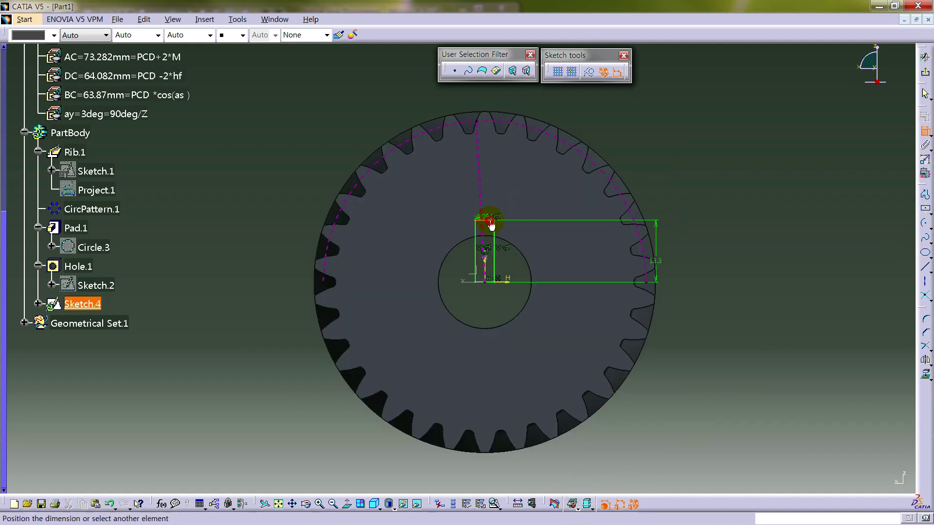
left_click(489, 200)
double_click(488, 199)
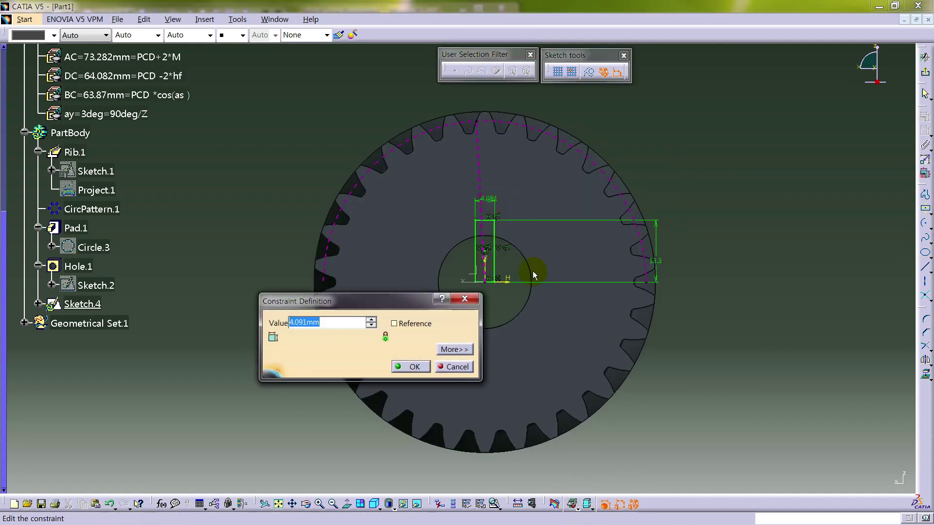
type("7mm")
key("Return")
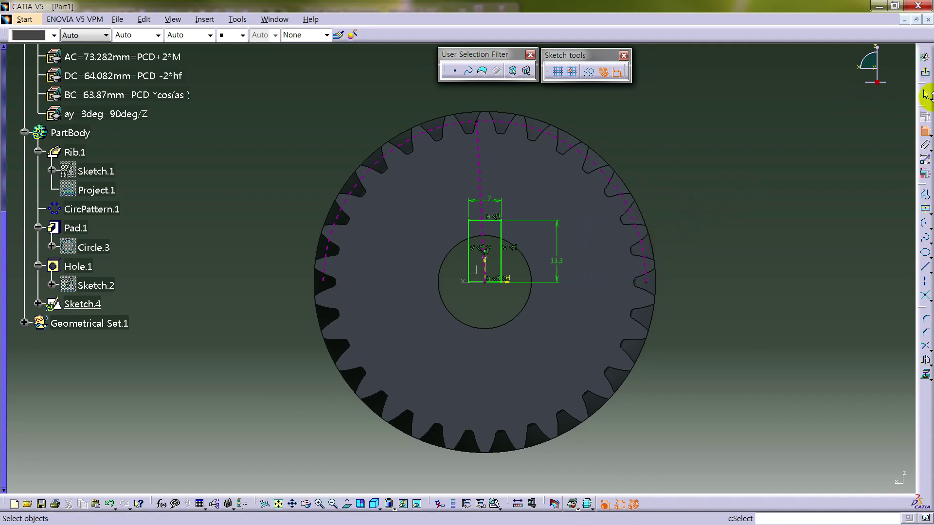
Step: Exit the sketch and cut the rectangular keyway from Sketch.4 with a Pocket limited Up to last
left_click(924, 58)
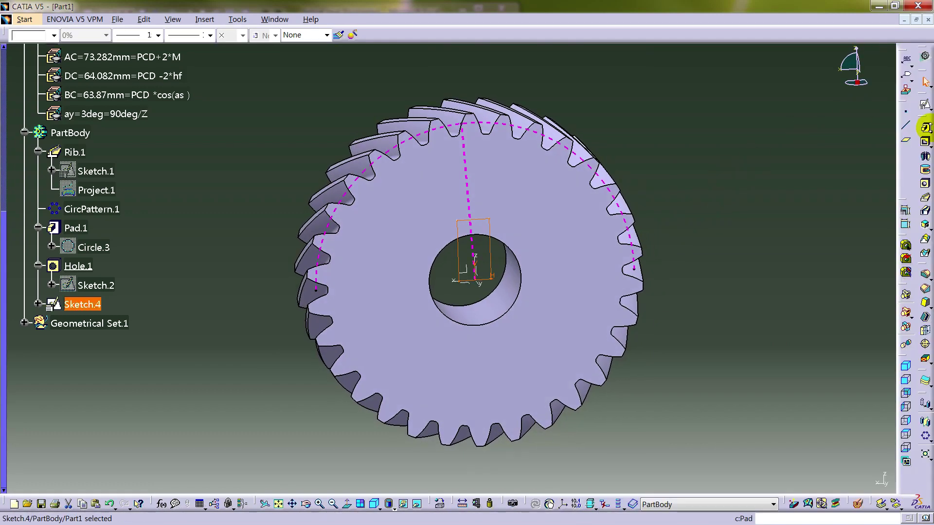
left_click(924, 141)
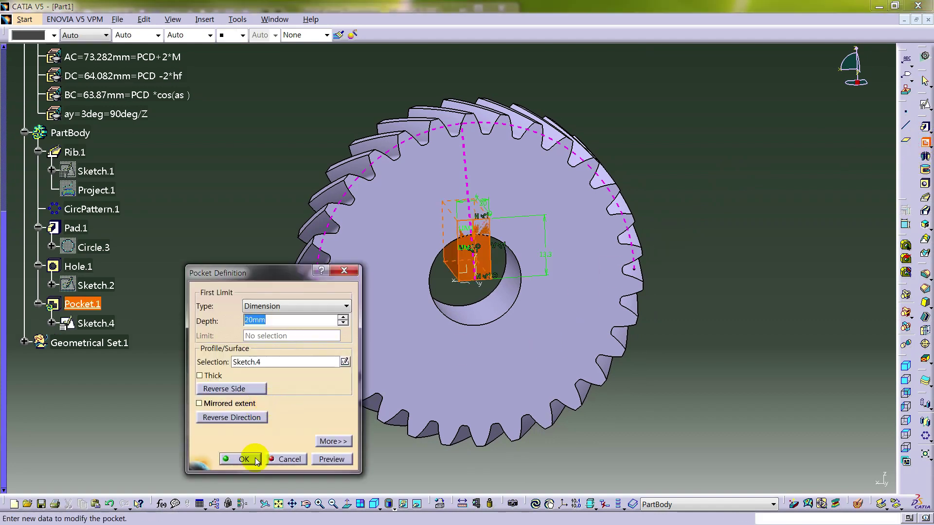
left_click(287, 306)
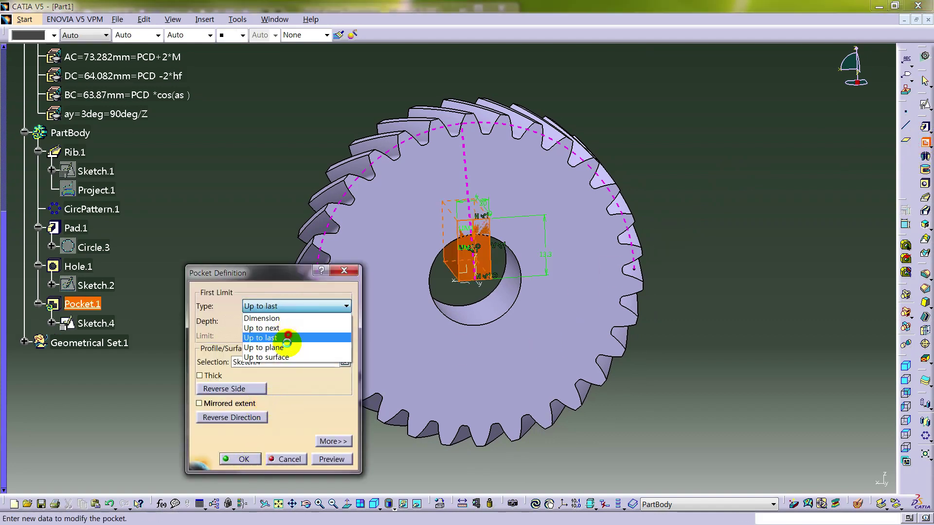
left_click(289, 337)
left_click(240, 459)
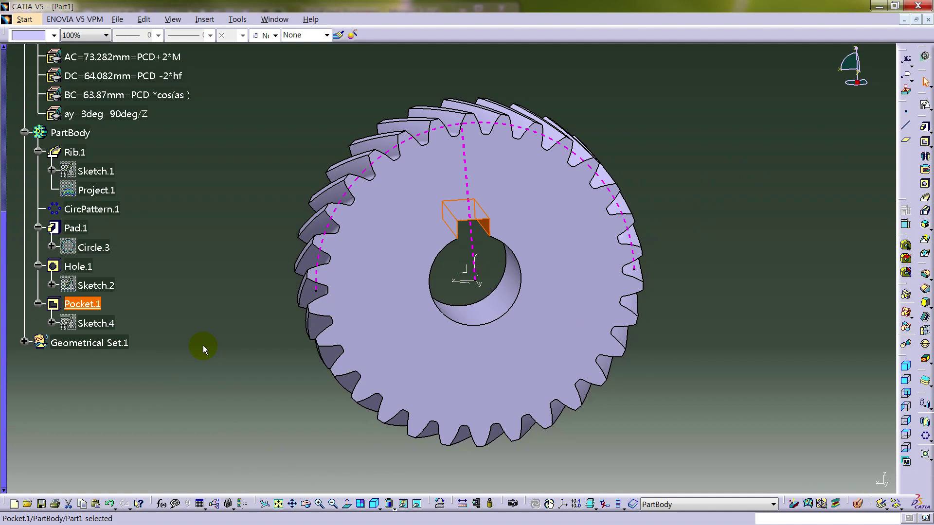
left_click(203, 345)
Step: Start a positioned sketch on the absolute YZ plane and cut the part display by the sketch plane
middle_click_drag(361, 183, 525, 230)
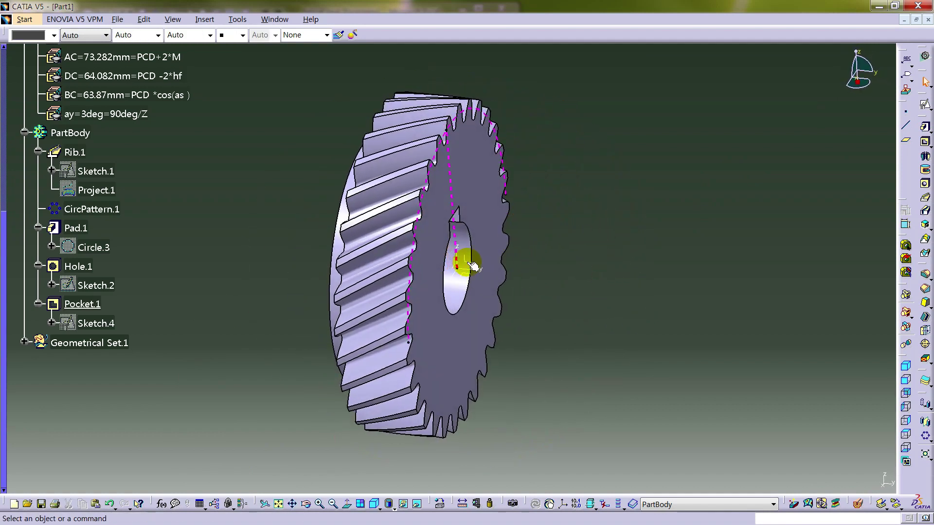
left_click(924, 105)
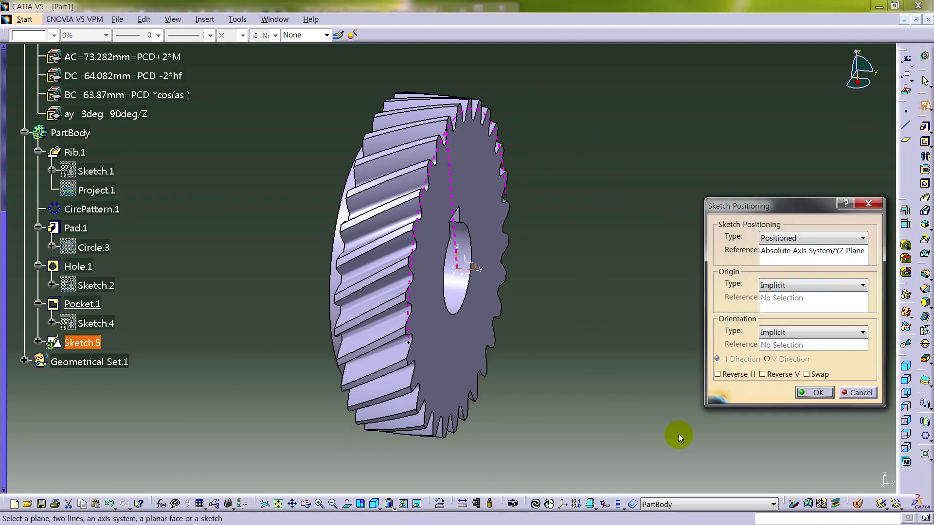
left_click(815, 391)
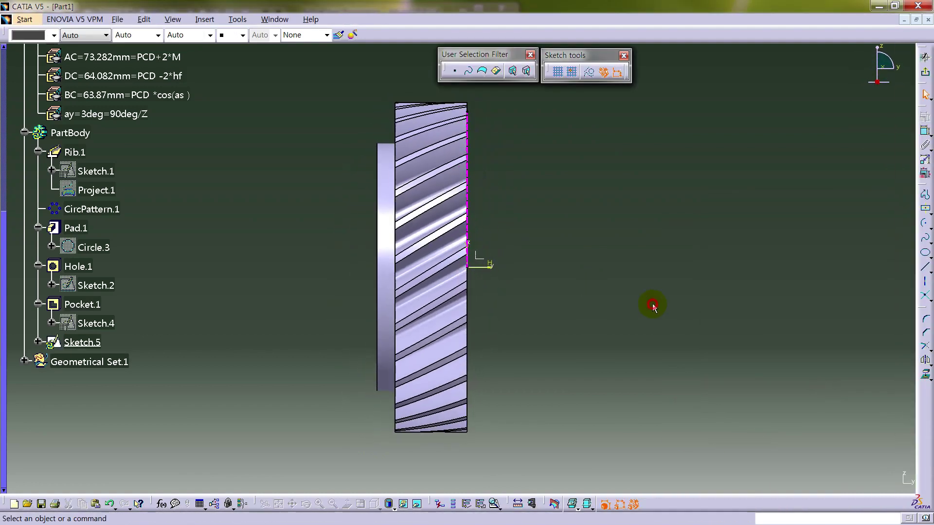
left_click(585, 505)
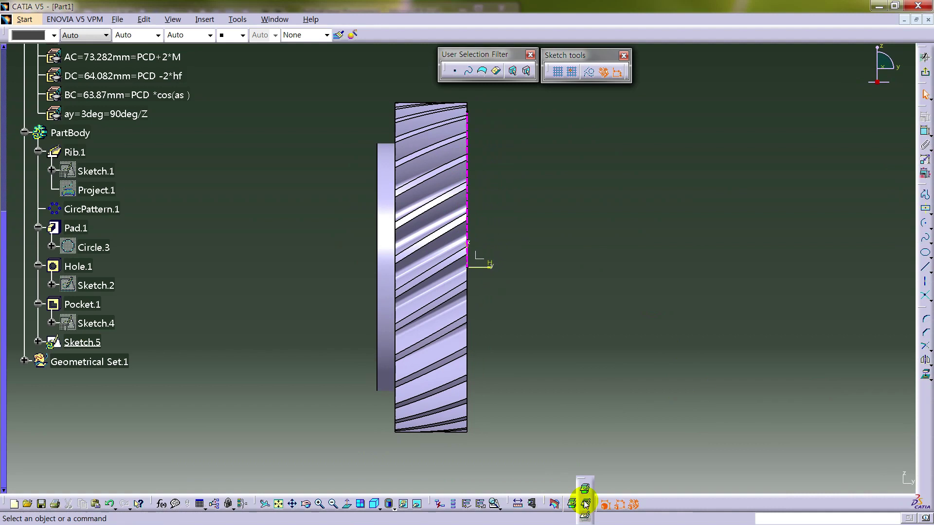
left_click(554, 504)
mouse_move(536, 190)
middle_mouse_down()
mouse_move(576, 317)
mouse_move(646, 190)
mouse_move(646, 231)
mouse_move(740, 214)
middle_mouse_up()
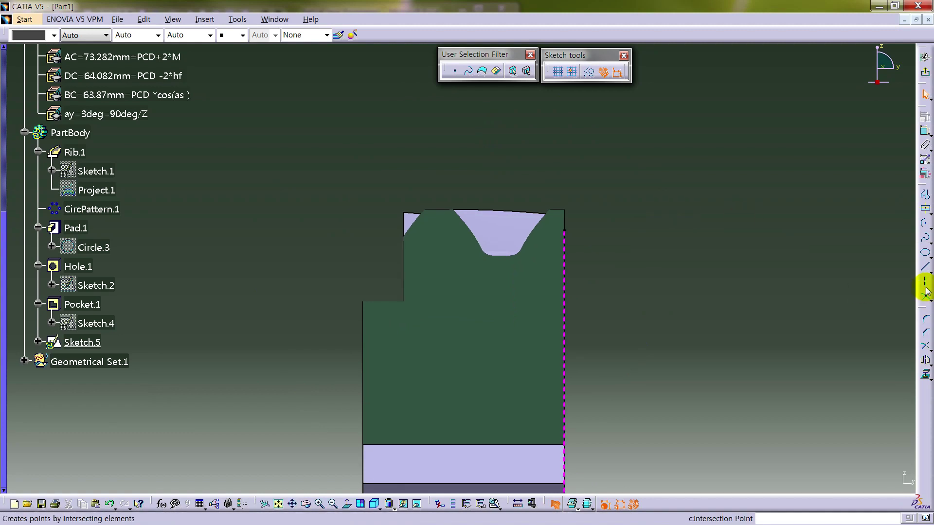
Step: Draw a vertical axis line across the gear's upper rim, starting at about H -7.55 mm, V 39.14 mm
left_click(924, 282)
left_click(488, 186)
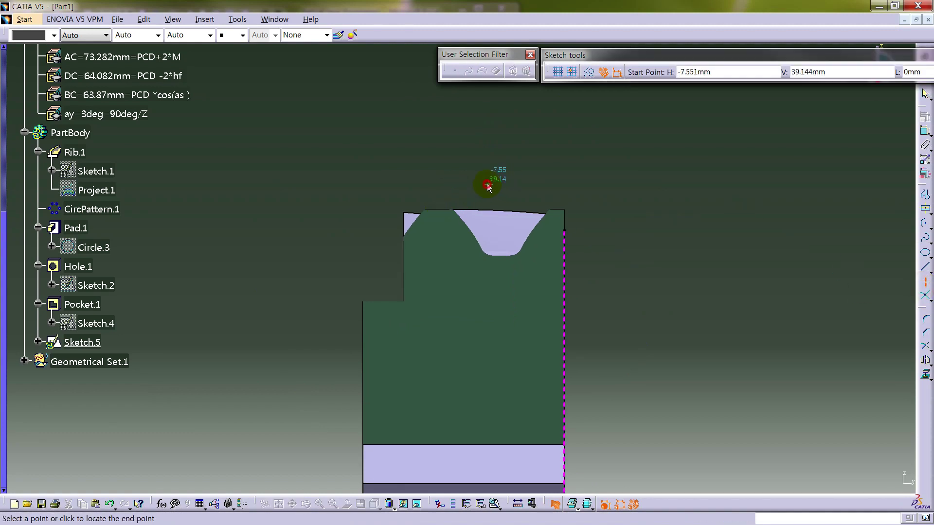
left_click(488, 312)
Step: Sketch a closed right-triangle profile about 3.3 mm wide and 3 mm high at the rim's outer corner, with its vertical side on the end face
middle_click_drag(635, 400, 646, 326)
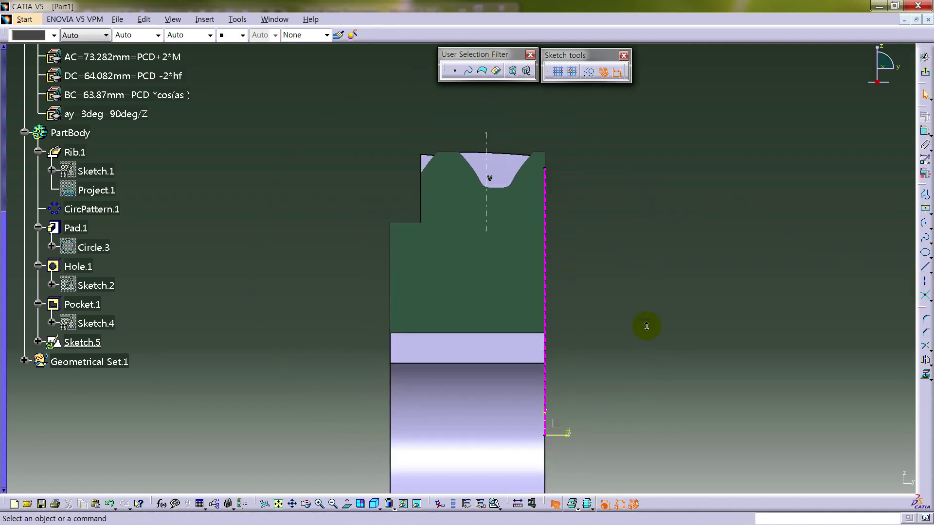
left_click(920, 199)
middle_click_drag(603, 189, 612, 286)
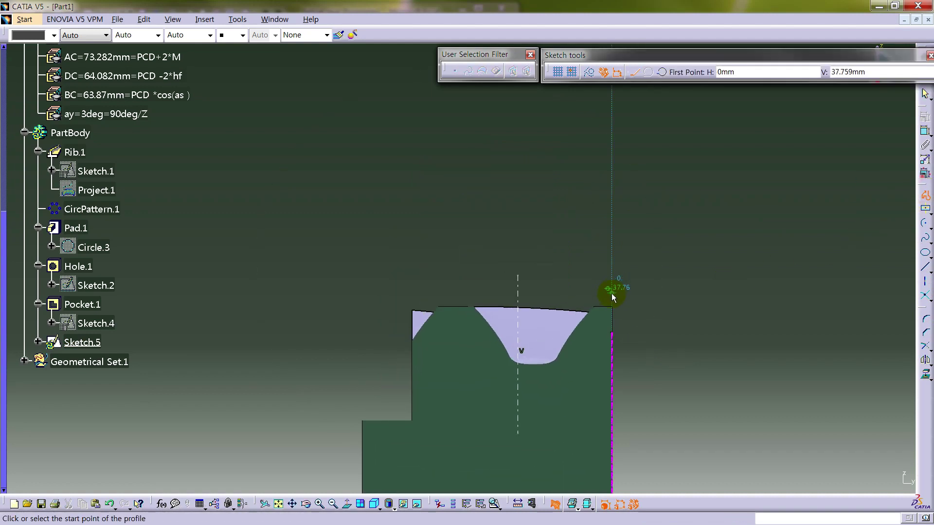
left_click(611, 293)
left_click(571, 293)
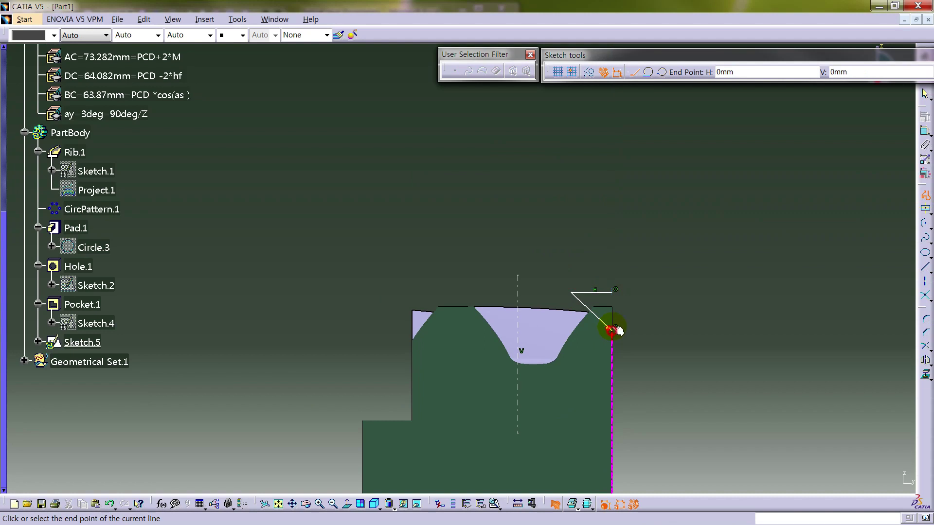
left_click(615, 290)
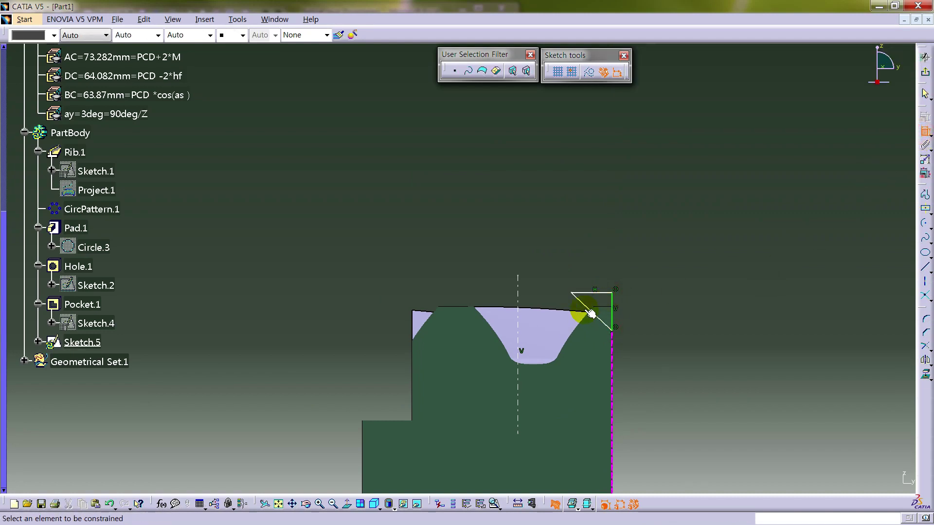
Step: Dimension the triangle's vertical side and set its length to 1 mm
left_click(615, 304)
left_click(653, 317)
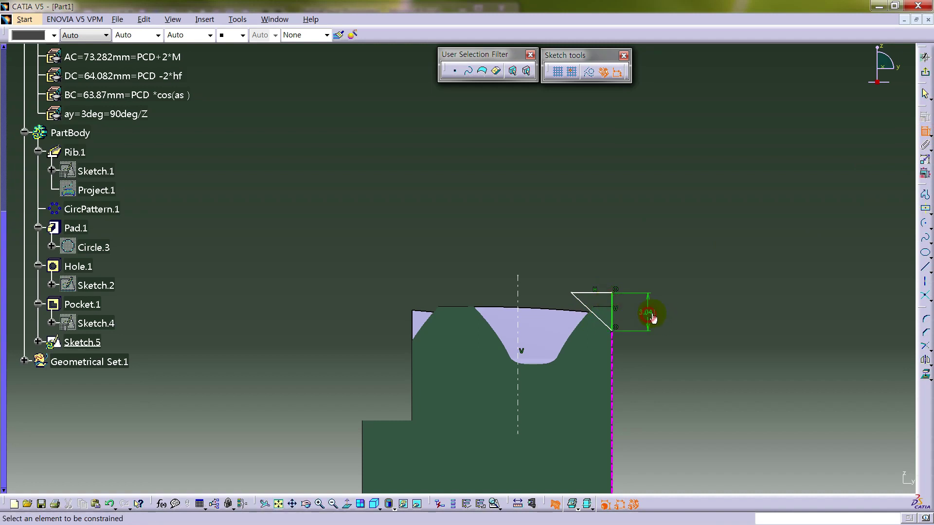
double_click(650, 314)
type("1")
key("Return")
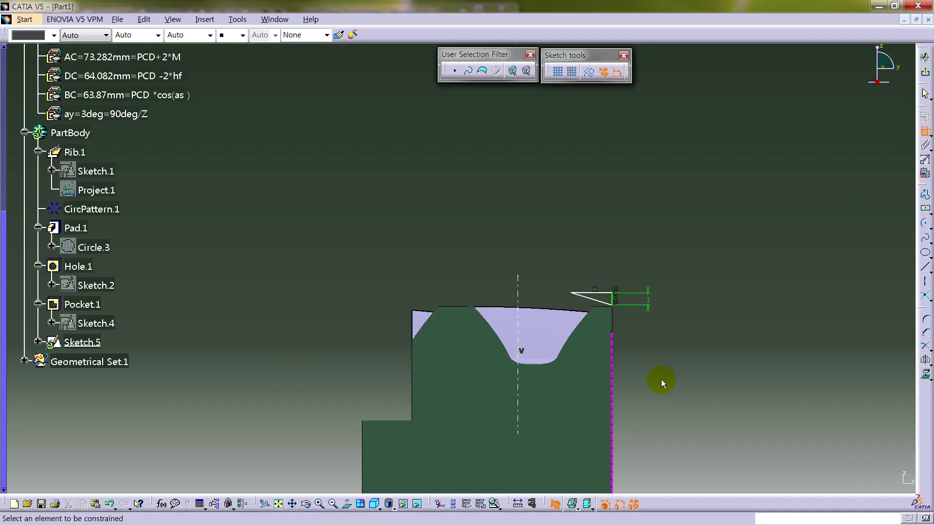
Step: Dimension the distance from the triangle's top edge to the sketch's horizontal axis
left_click(615, 297)
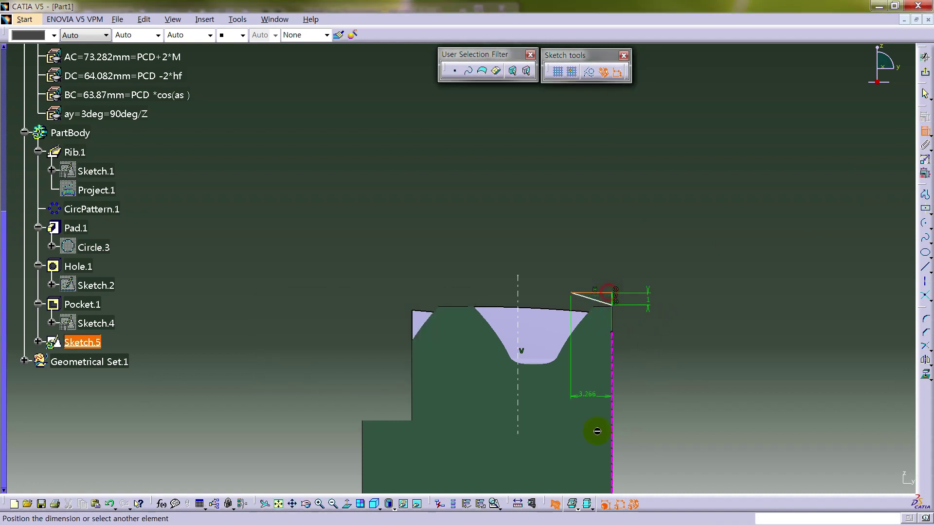
middle_click_drag(595, 432, 563, 313)
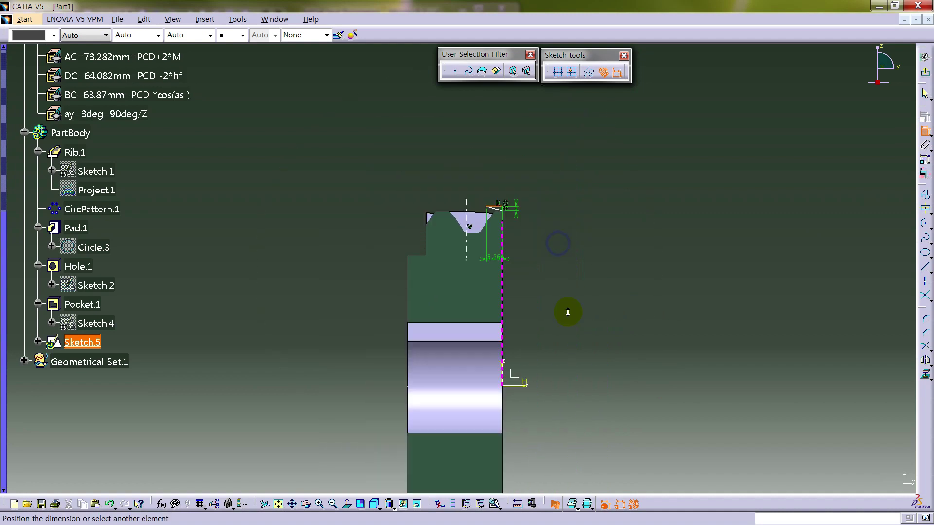
left_click(527, 383)
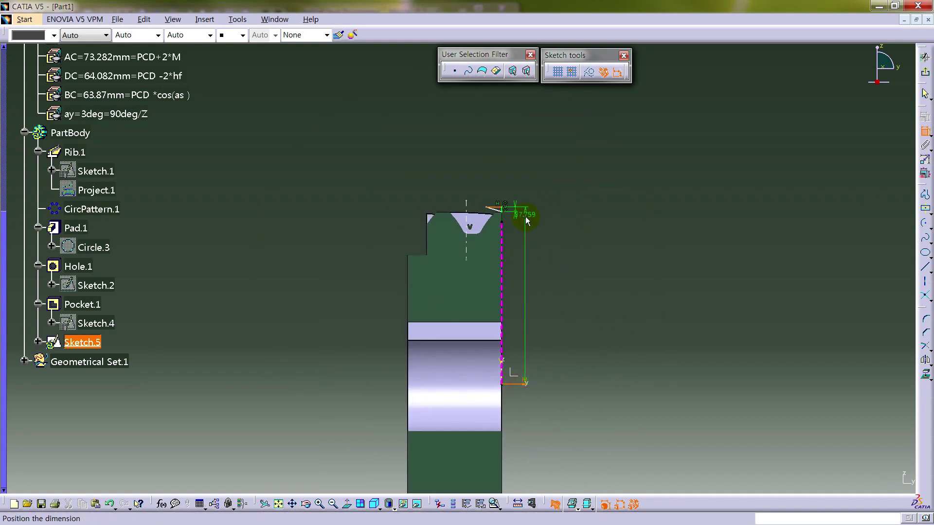
left_click(530, 226)
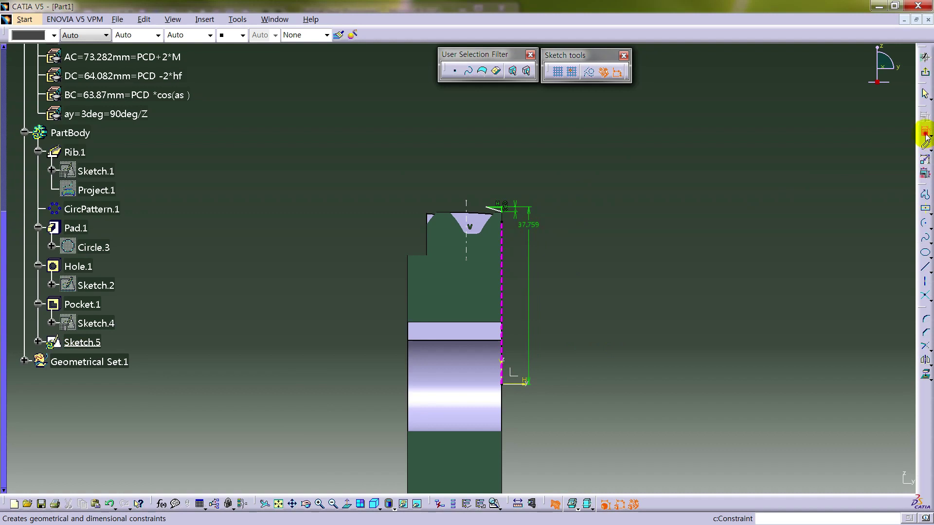
Step: Drive the distance between the triangle's top edge and the horizontal axis with the formula AC /2
left_click(537, 227)
right_click(537, 227)
mouse_move(590, 363)
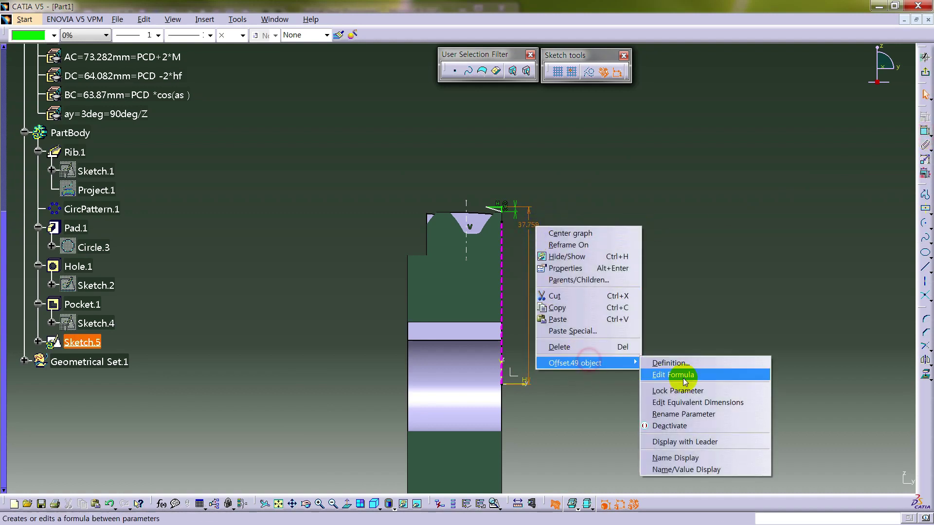
left_click(683, 374)
scroll(170, 222, "up", 3)
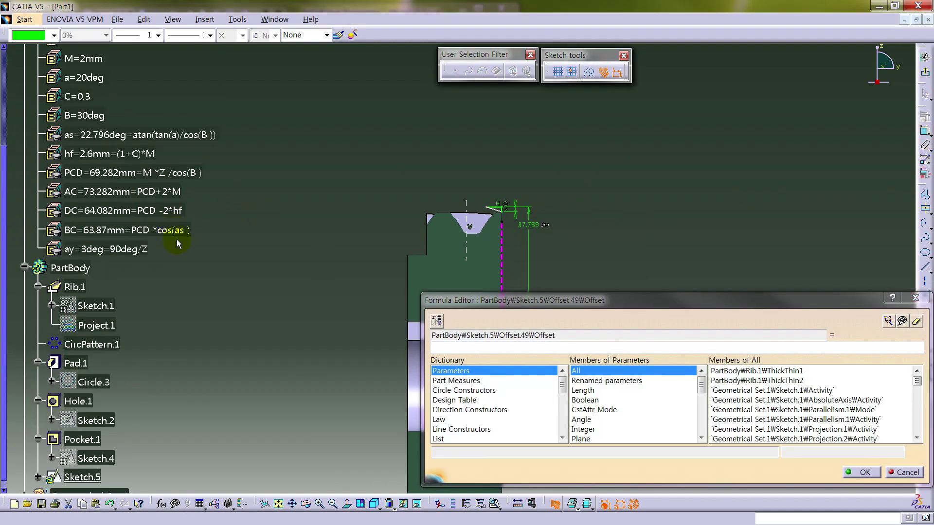
scroll(177, 239, "up", 3)
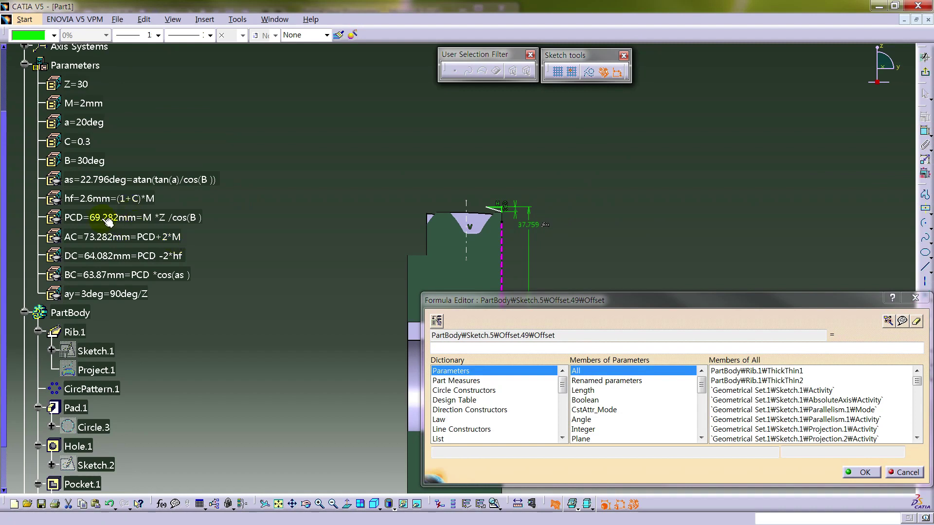
left_click(97, 237)
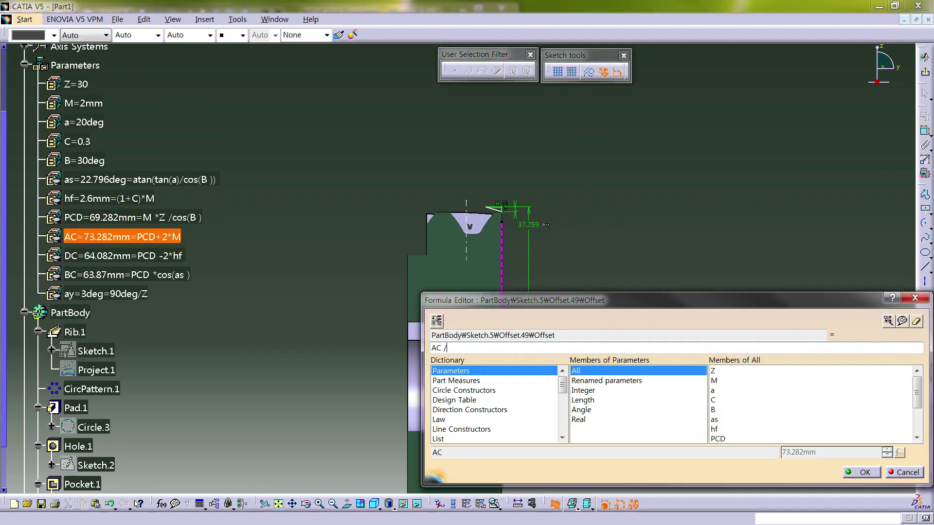
key("Return")
Step: Constrain the triangle's sloped side to 45deg from its vertical side and place the angle dimension below the corner
mouse_move(596, 256)
middle_mouse_down()
mouse_move(714, 170)
mouse_move(776, 212)
middle_mouse_up()
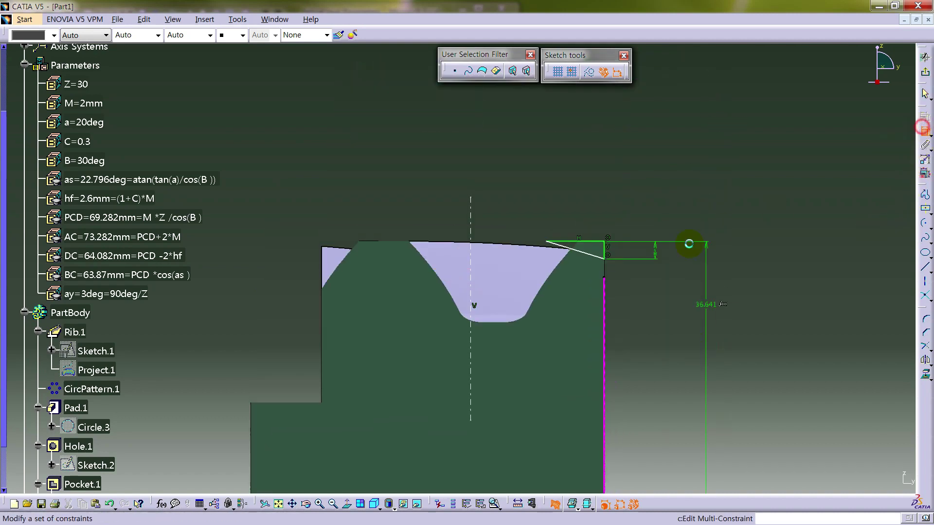
left_click(591, 255)
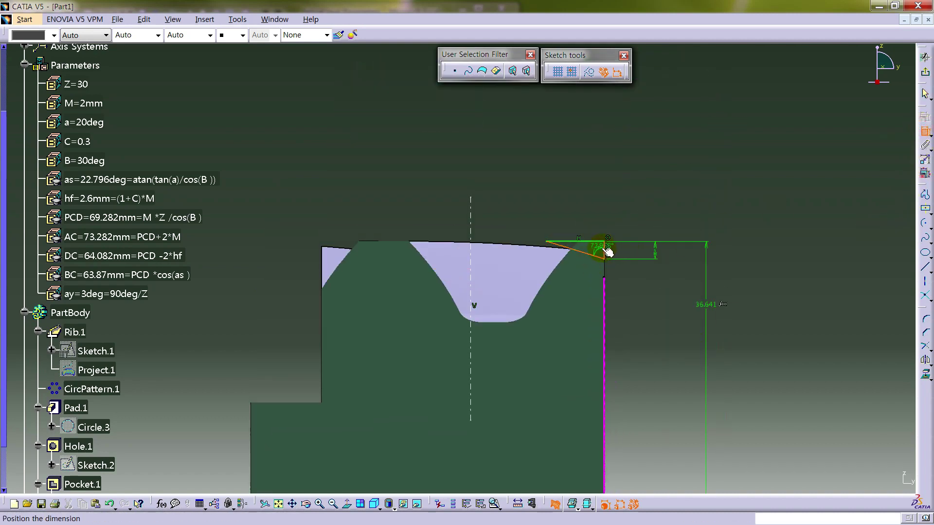
double_click(605, 250)
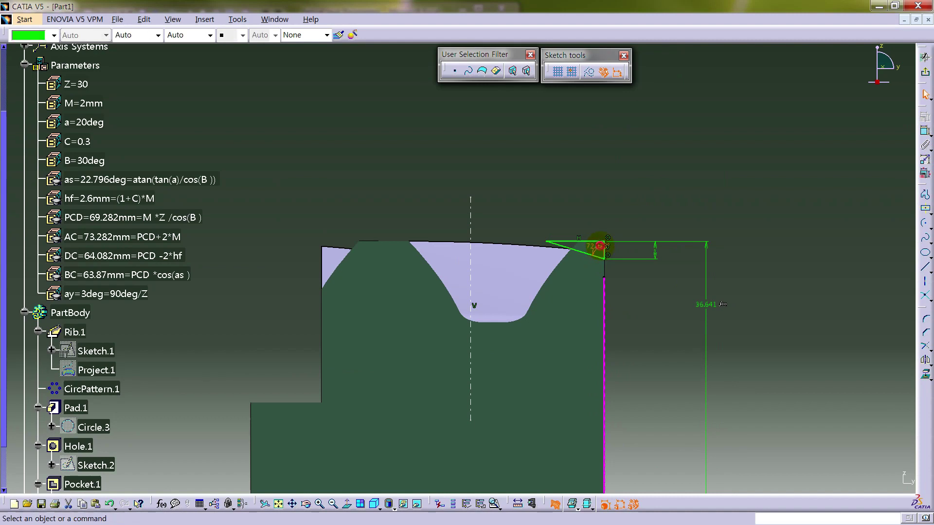
type("45deg")
key("Return")
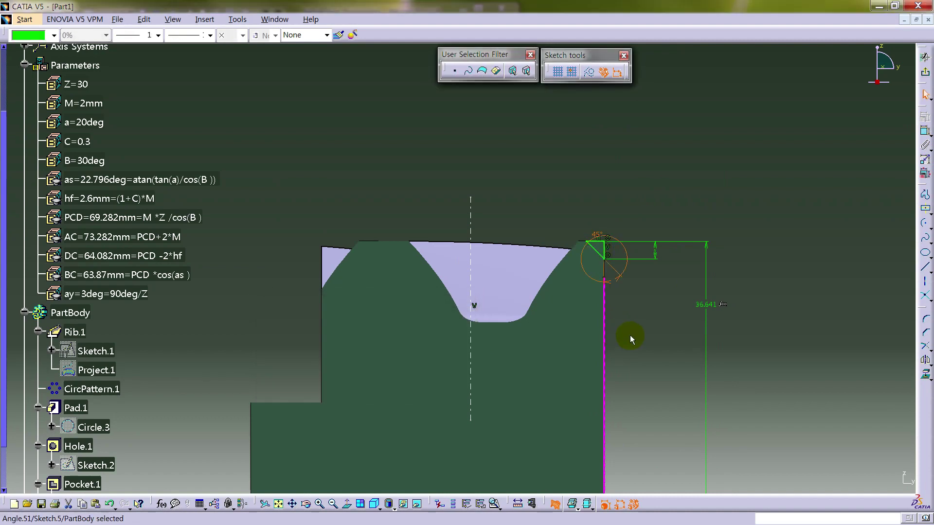
left_click_drag(598, 236, 614, 279)
left_click(661, 185)
middle_click_drag(629, 294, 626, 261)
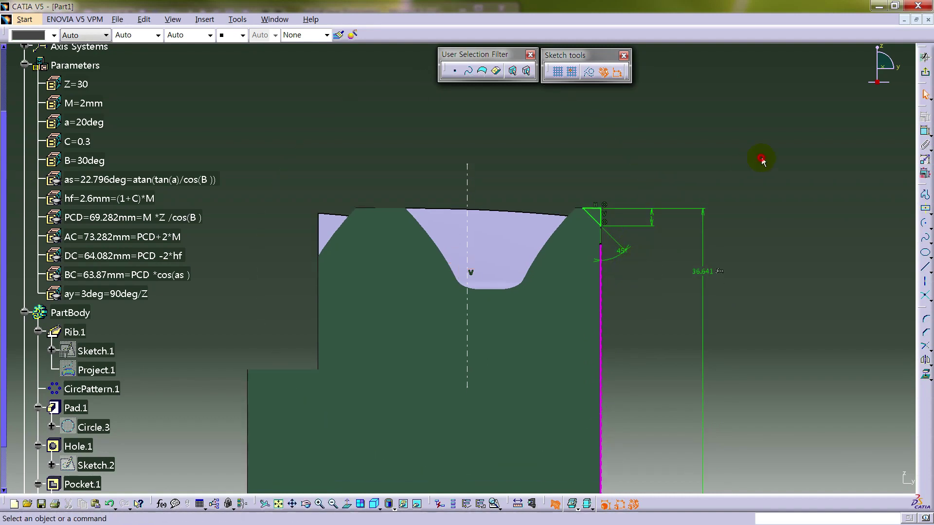
Step: Mirror the whole triangle profile, selected with Auto Search, about the vertical axis line
right_click(593, 209)
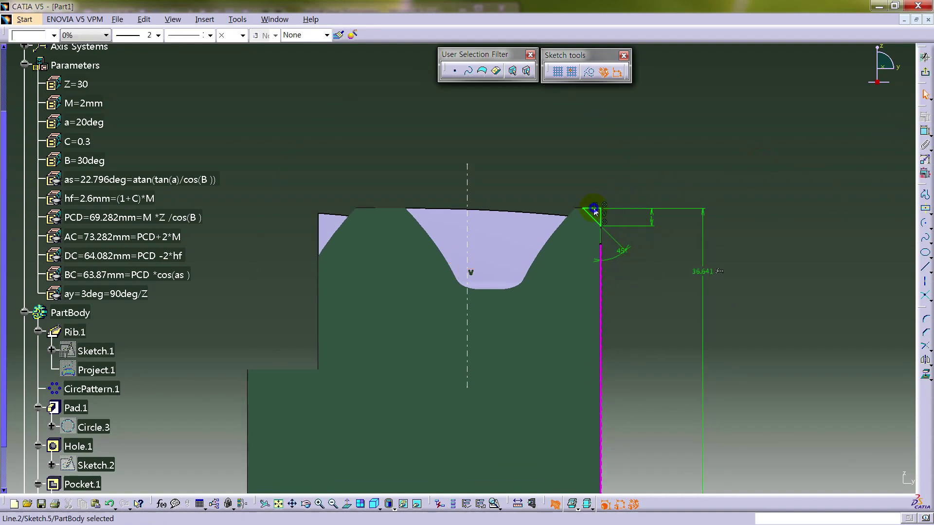
mouse_move(647, 345)
left_click(731, 407)
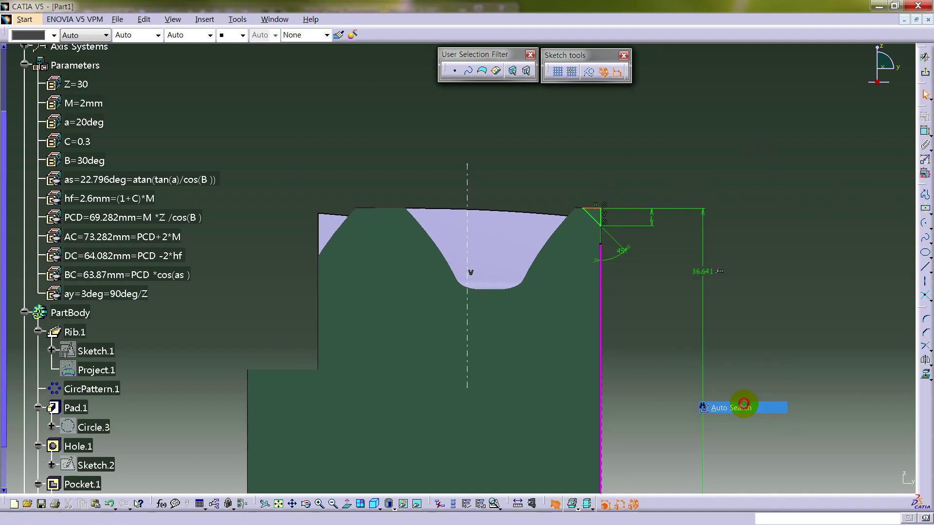
left_click(925, 360)
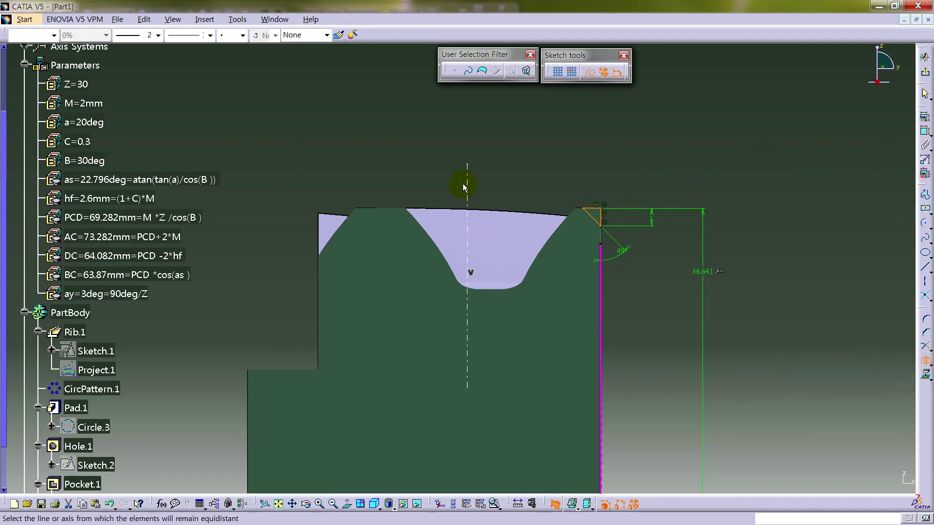
left_click(464, 184)
Step: Make the mirrored triangle's vertical side coincident with the toothed rim's opposite end face
left_click(925, 130)
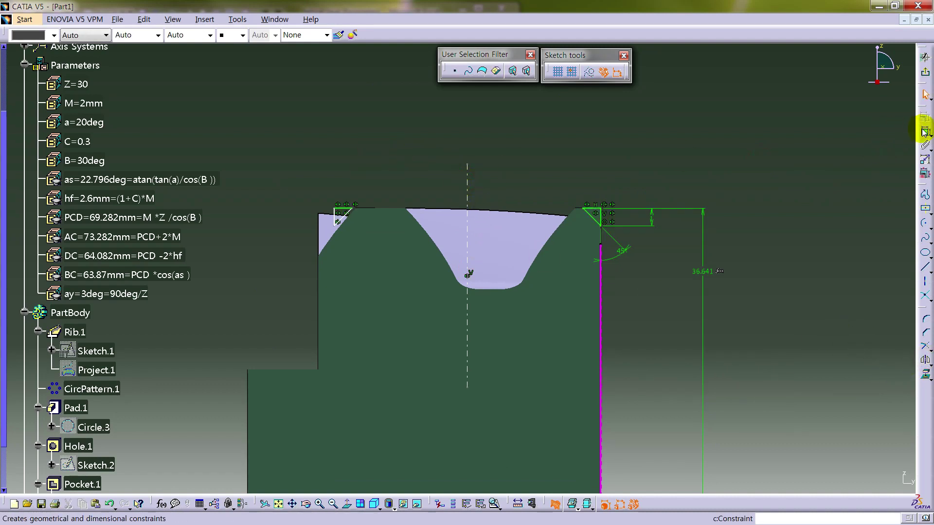
left_click(339, 220)
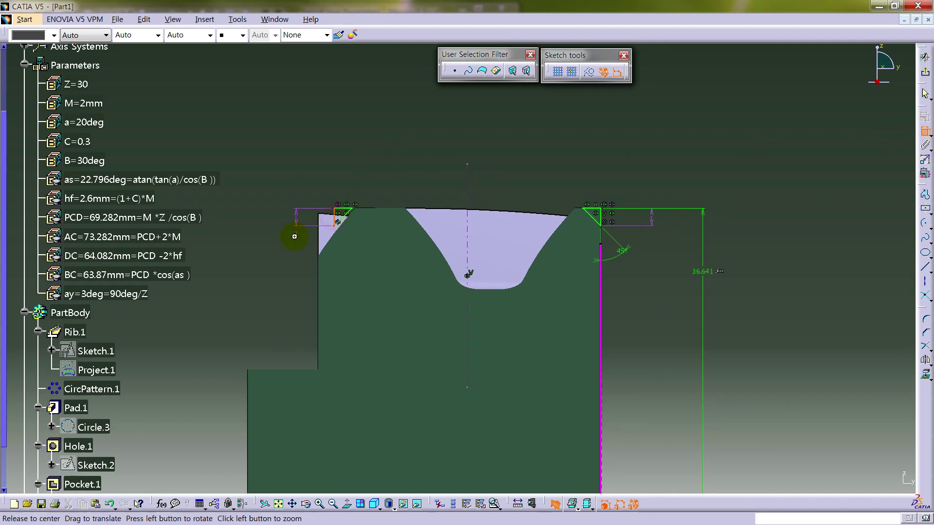
middle_click_drag(295, 235, 340, 271)
right_click(363, 114)
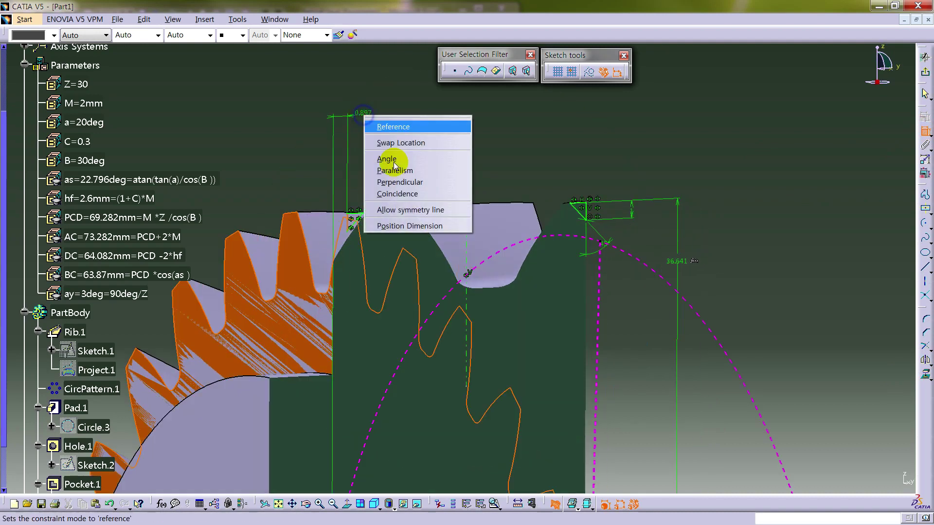
left_click(416, 194)
Step: Draw a horizontal axis line about 21.7 mm long from the sketch origin through the bore to just past the far face
middle_click_drag(482, 195, 472, 483)
left_click(344, 504)
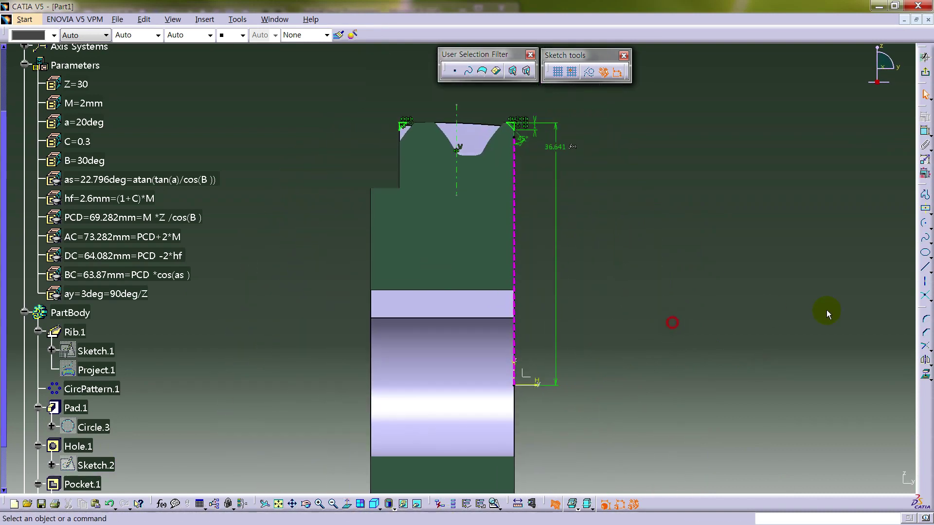
left_click(919, 287)
left_click(516, 385)
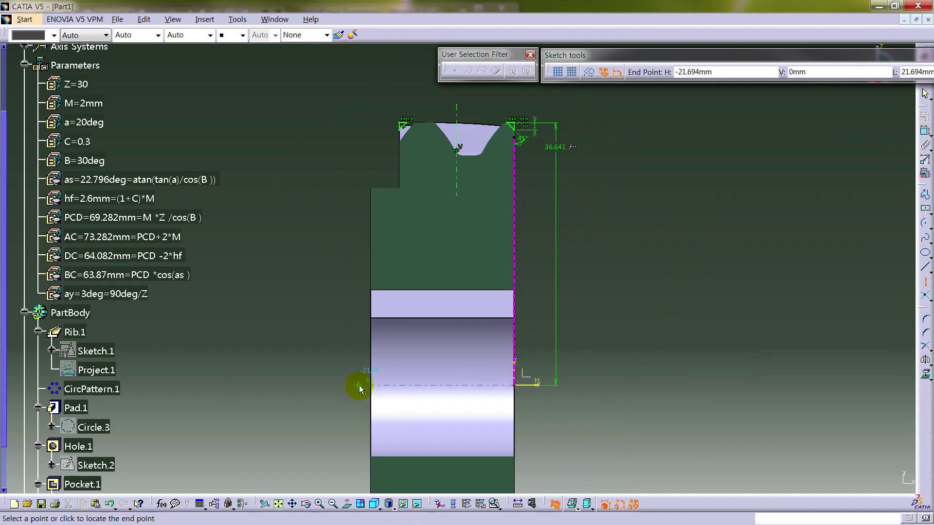
left_click(359, 385)
Step: Show the name, value and formula of the triangle's AC /2 offset dimension and move its label higher
scroll(485, 200, "up", 5)
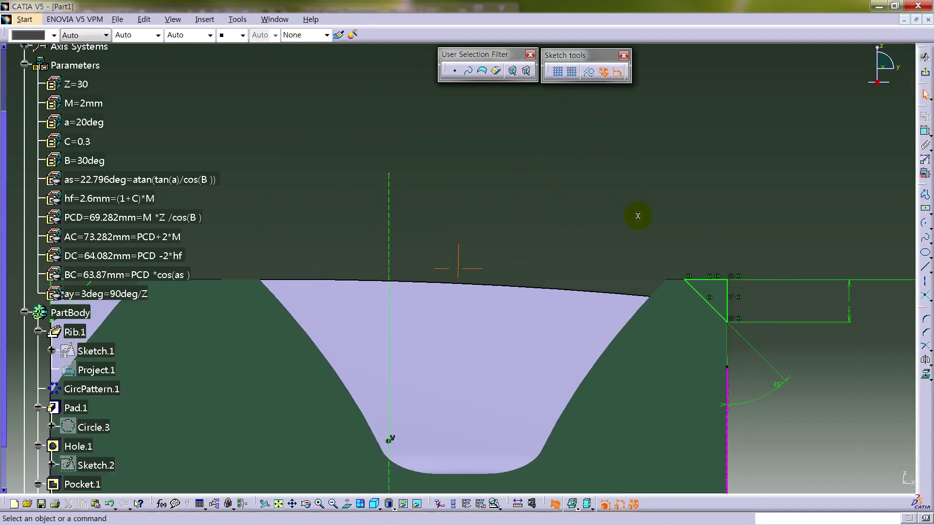
middle_click_drag(771, 285, 484, 210)
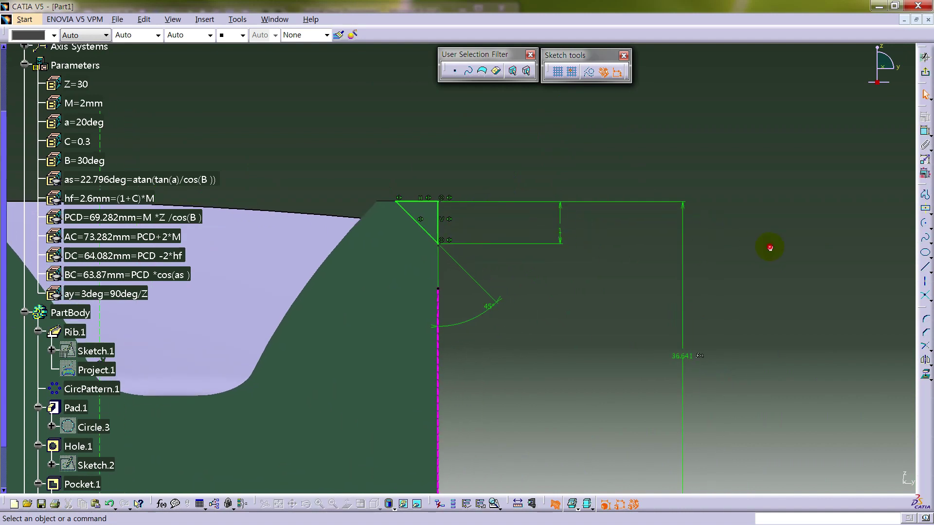
right_click(682, 356)
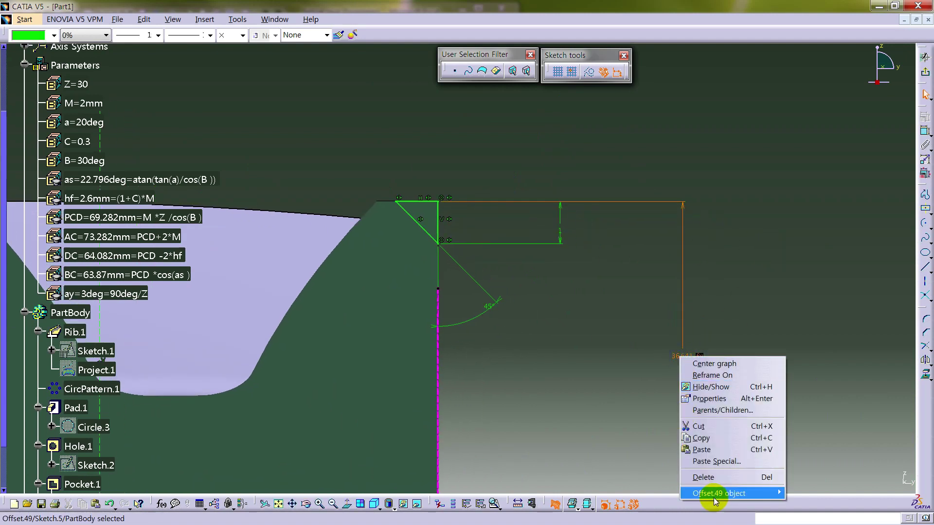
mouse_move(710, 492)
left_click(820, 494)
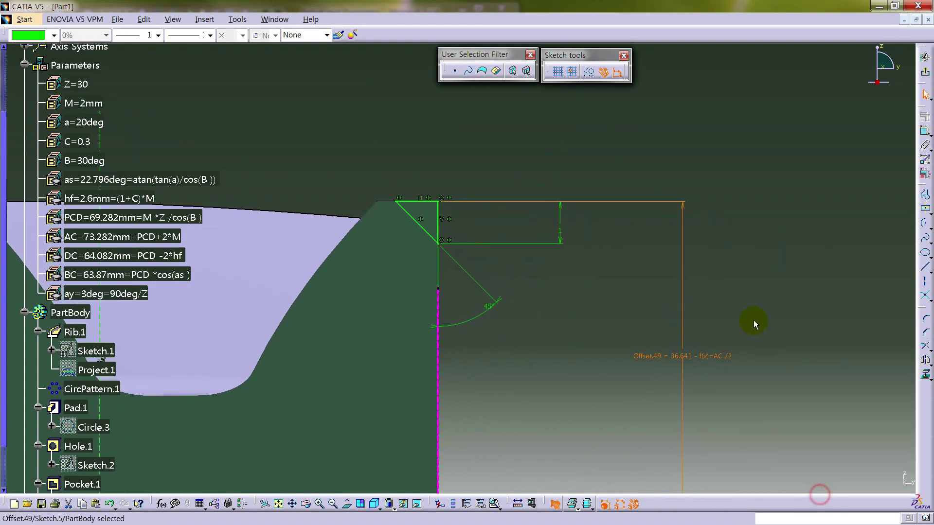
left_click(686, 355)
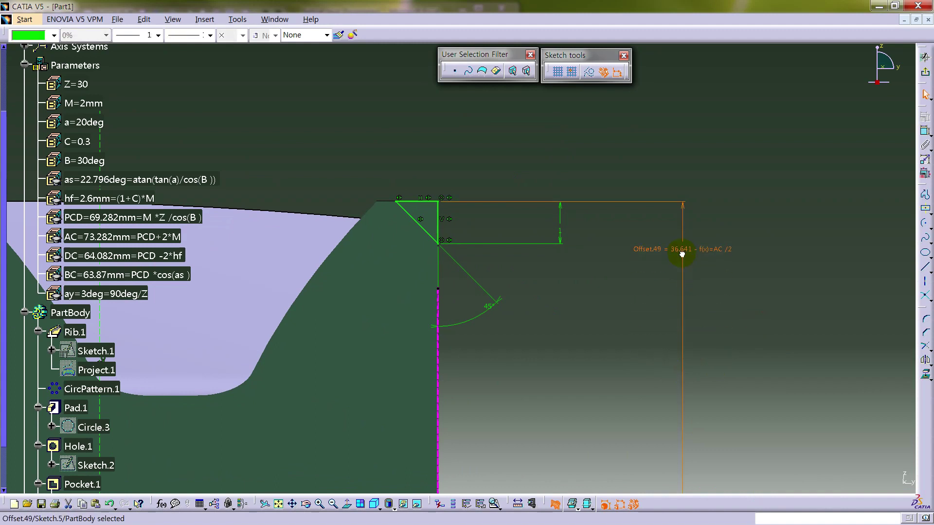
left_click(750, 188)
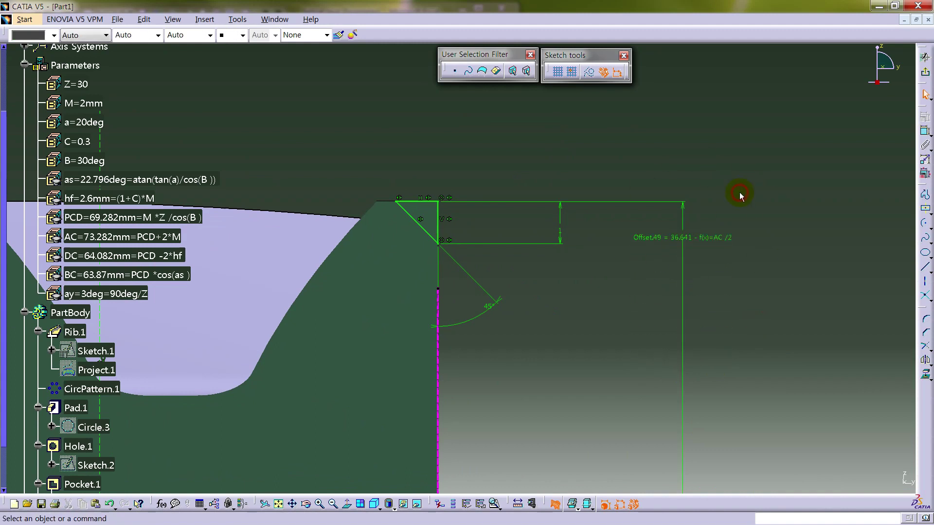
Step: Exit the triangle profile sketch and return to the 3D view of the gear
left_click(924, 72)
mouse_move(491, 250)
middle_mouse_down()
mouse_move(541, 364)
mouse_move(593, 202)
middle_mouse_up()
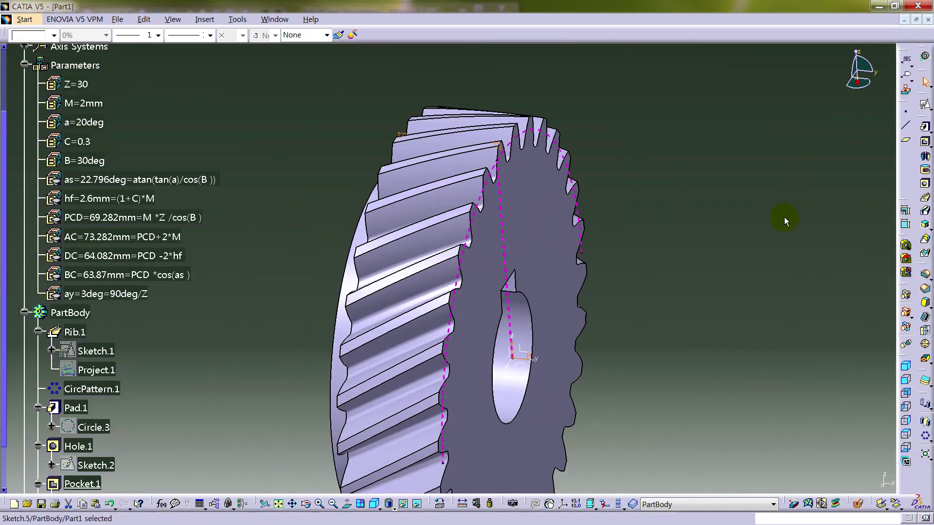
Step: Cut a 360deg groove from the mirrored triangle sketch about its sketch axis to chamfer the tooth edges on both rim faces
left_click(744, 263)
middle_click_drag(744, 263, 924, 292)
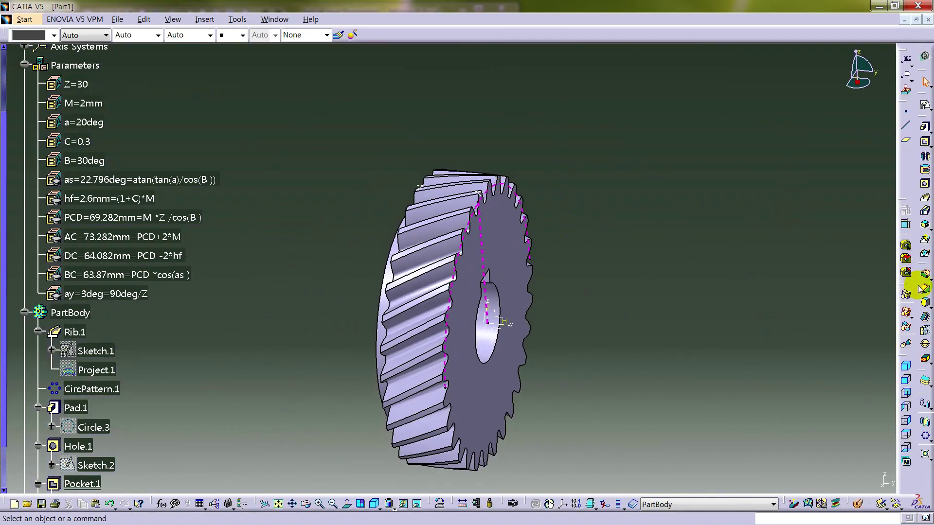
left_click(925, 170)
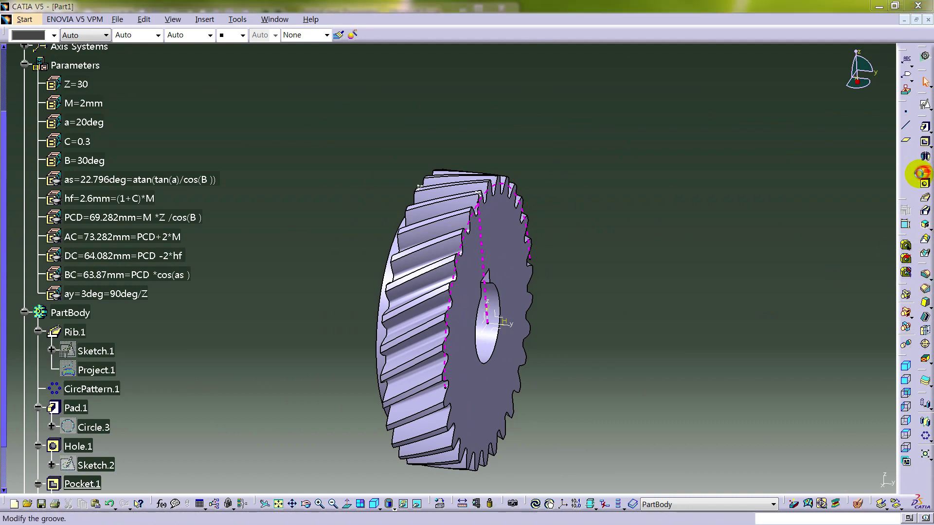
left_click(419, 187)
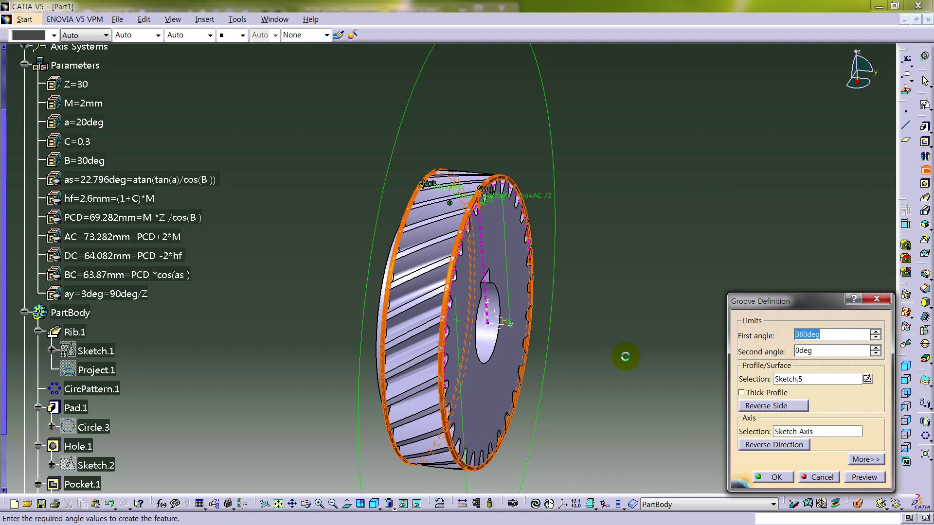
left_click(780, 476)
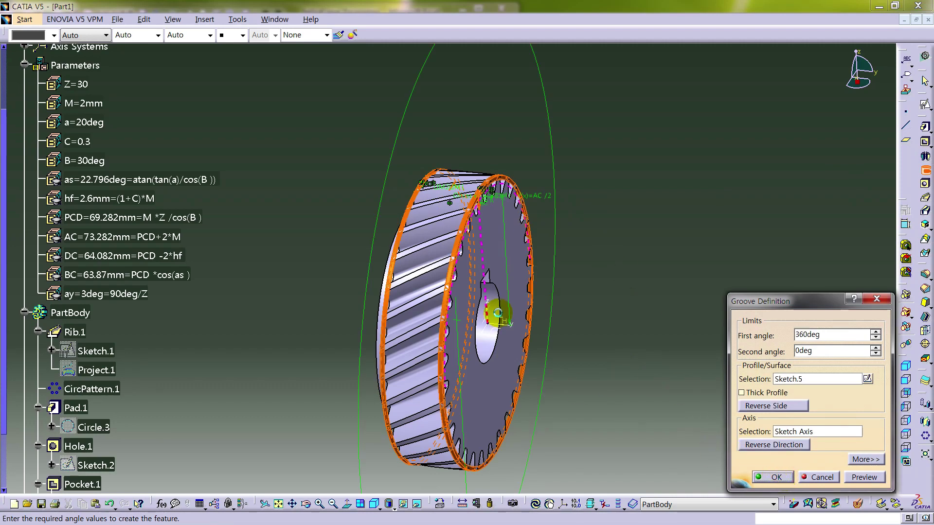
left_click(535, 217)
middle_click_drag(215, 328, 653, 221)
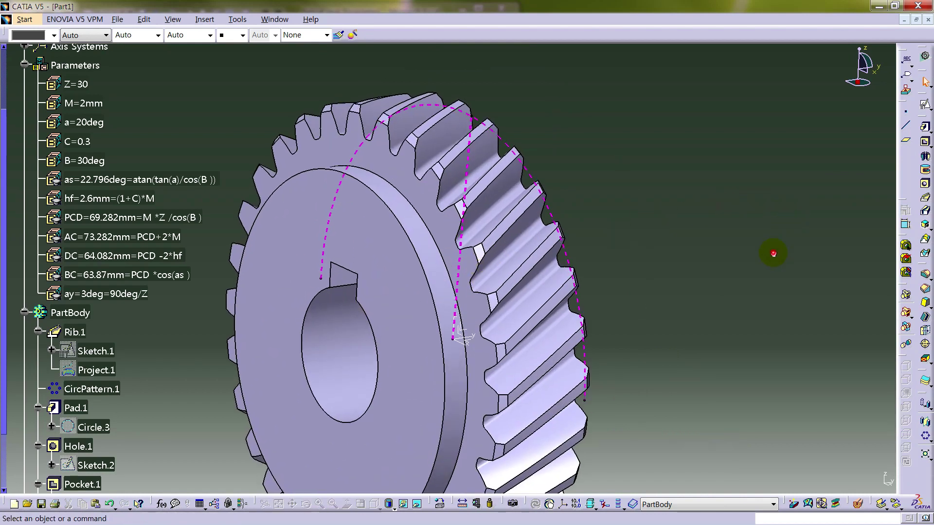
Step: Mirror the current solid about the hub's flat end face and hide the absolute axis system at the bore's centre
left_click(924, 422)
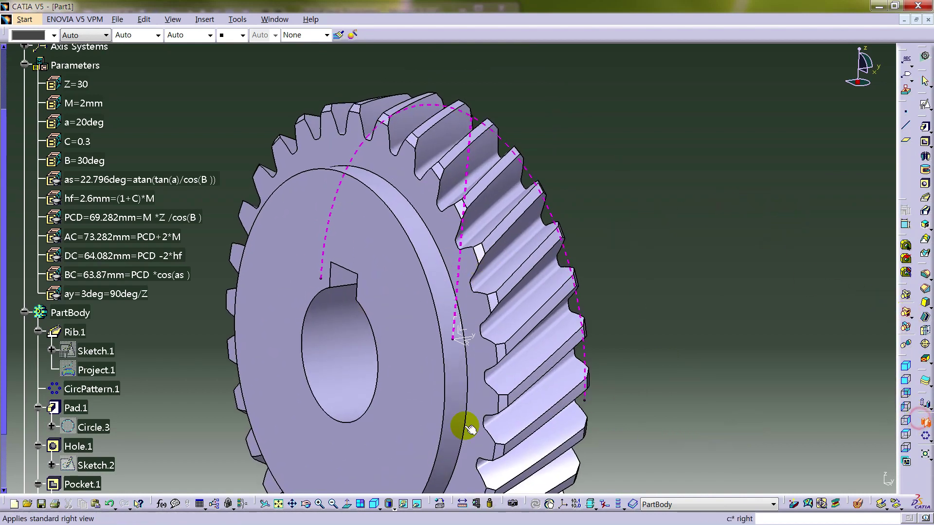
left_click(396, 286)
left_click(825, 478)
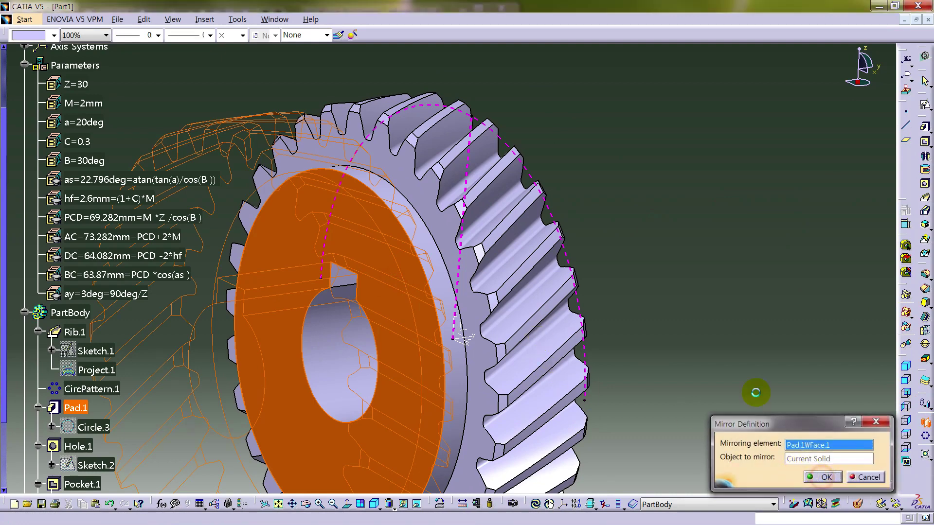
middle_click_drag(626, 219, 495, 305)
right_click(496, 301)
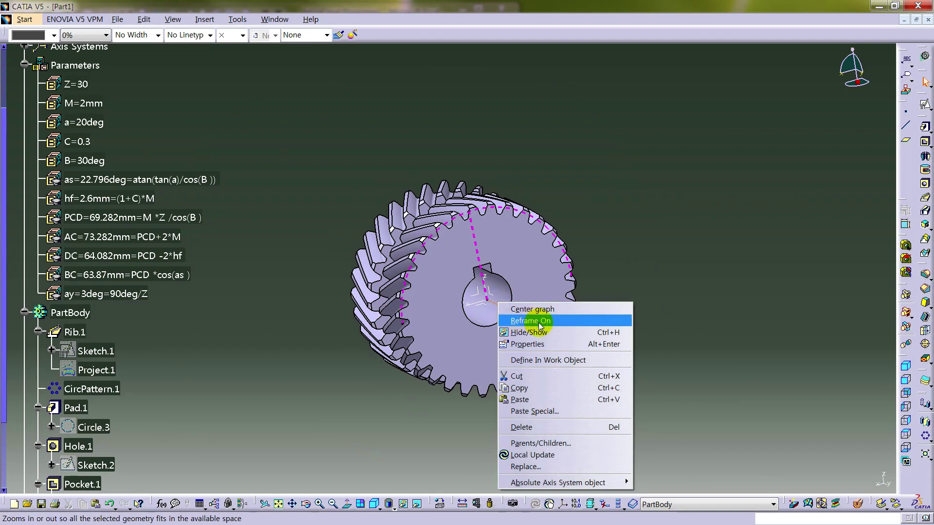
left_click(538, 329)
Step: Change the part number in the part's properties to Pinion
scroll(148, 282, "down", 5)
scroll(148, 281, "down", 7)
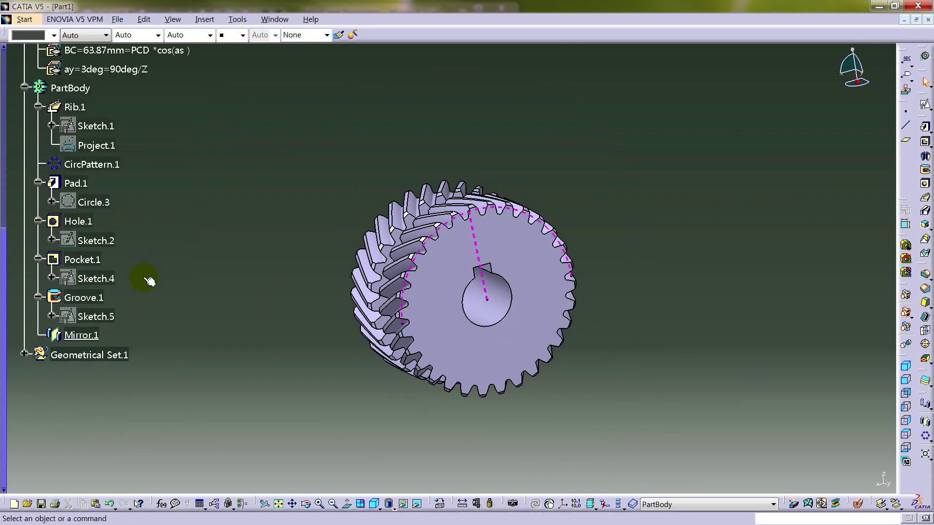
scroll(148, 281, "up", 12)
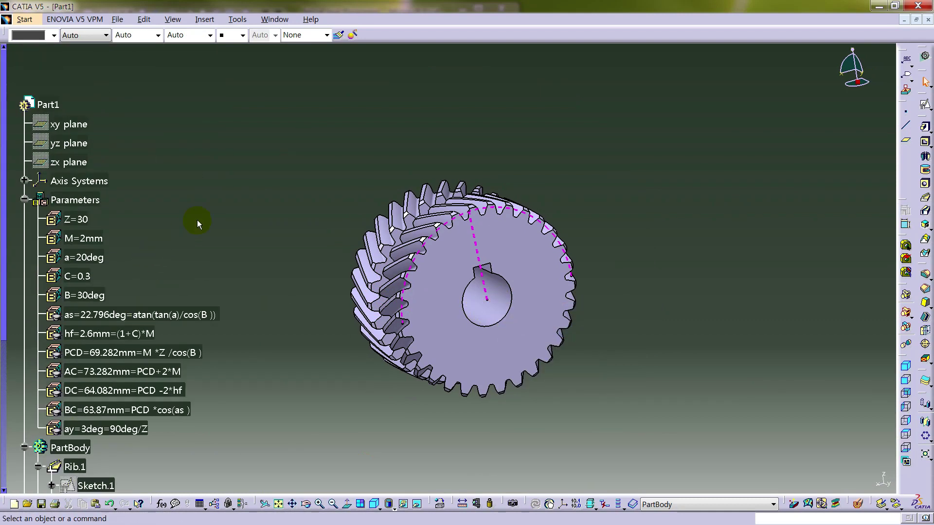
right_click(48, 104)
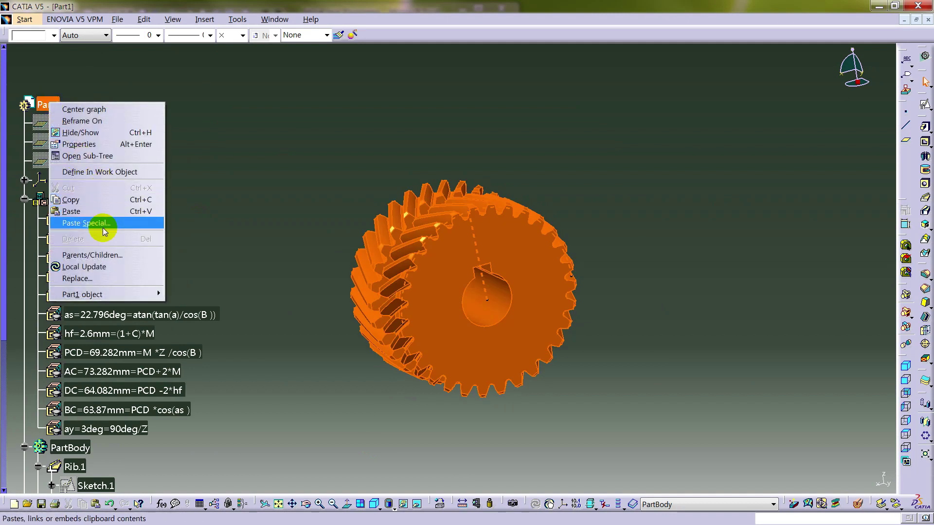
left_click(81, 144)
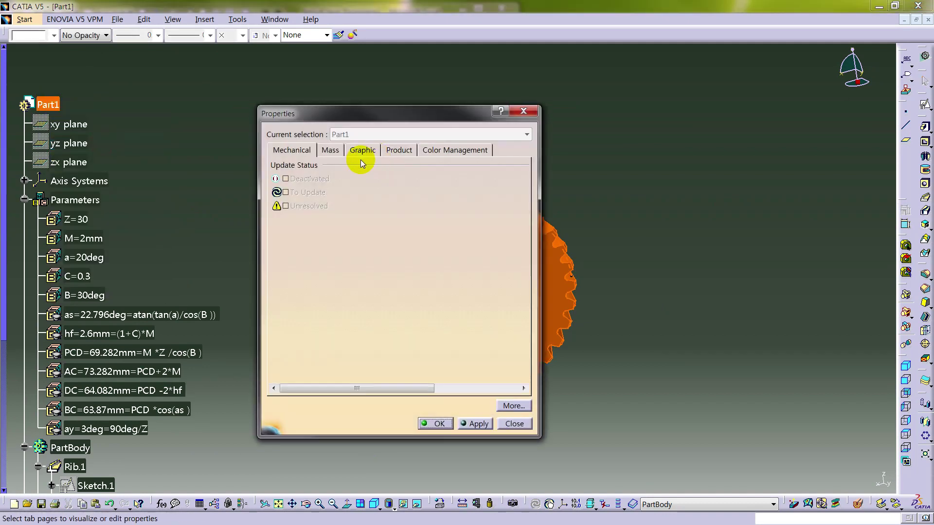
left_click(399, 151)
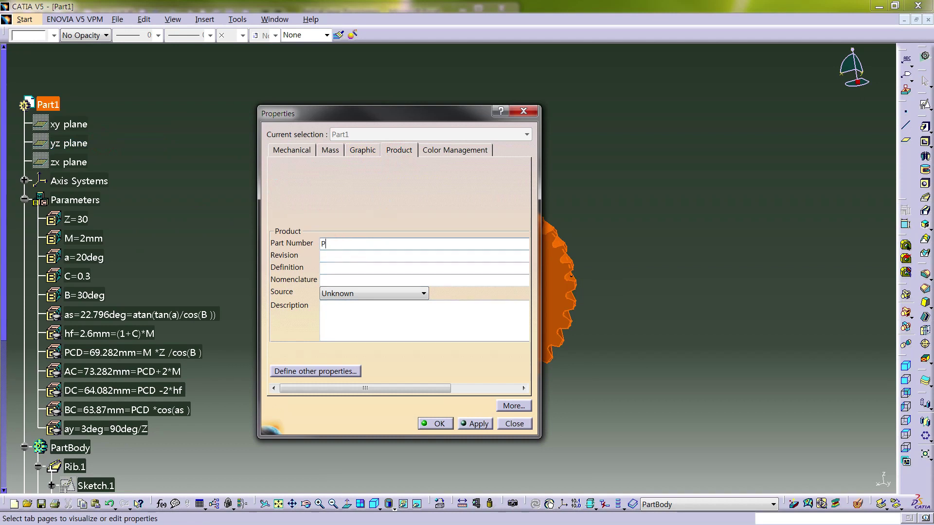
type("Pinion")
key("Return")
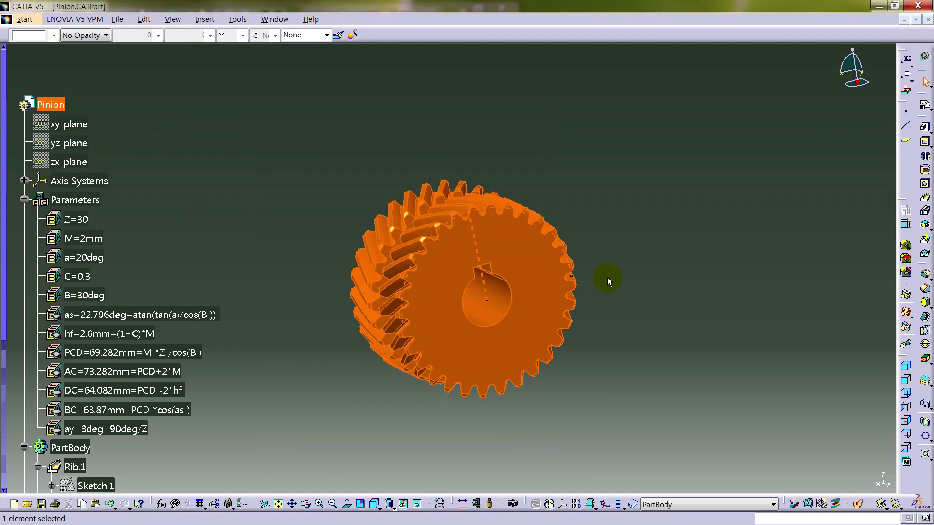
left_click(313, 144)
Step: Start saving the part and create a new folder named Helical gear inside D:\CATIA\EX
left_click(118, 20)
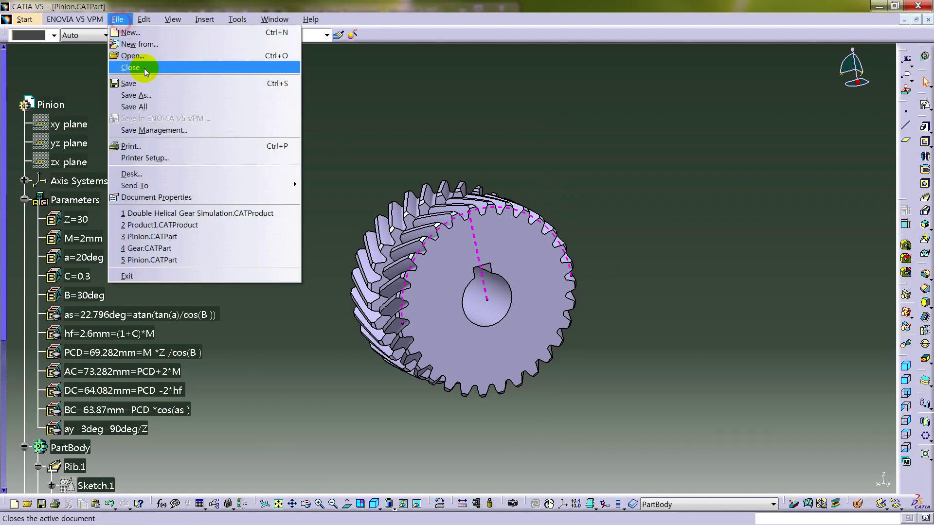
left_click(144, 86)
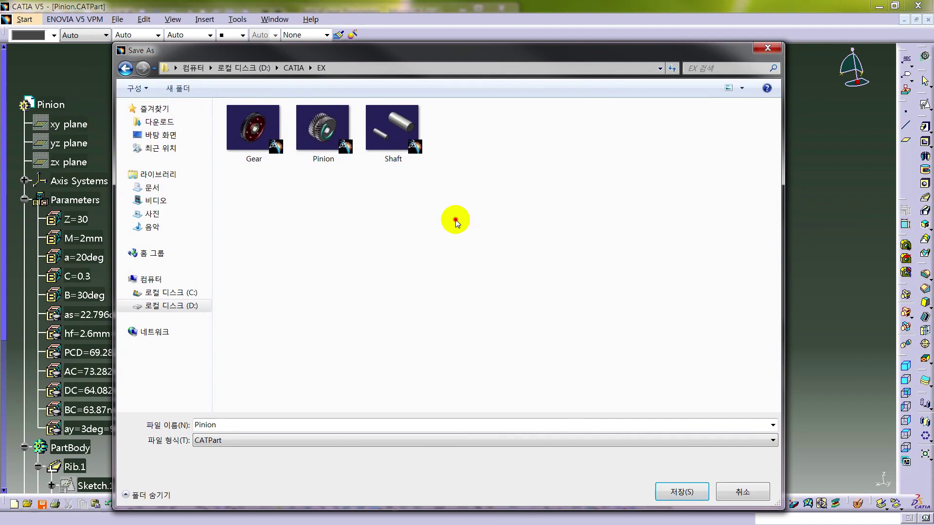
right_click(382, 236)
left_click(426, 247)
left_click(387, 229)
right_click(251, 143)
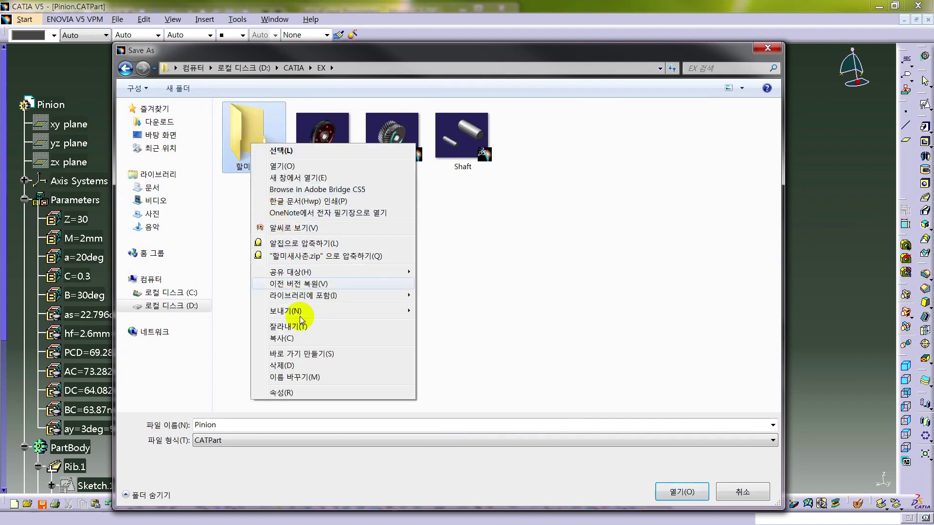
left_click(315, 377)
type("Helical gear")
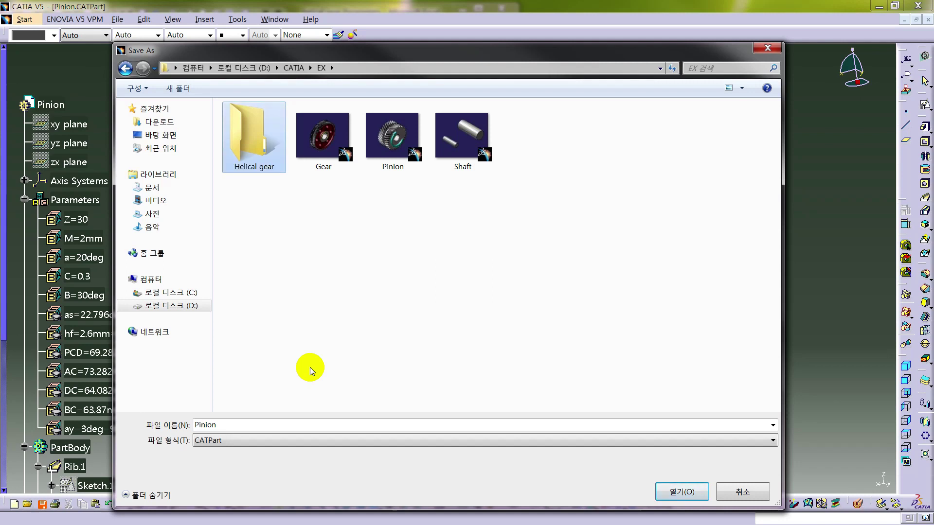
Step: Save the part as Pinion in CATPart format inside the Helical gear folder
left_click(290, 286)
double_click(249, 138)
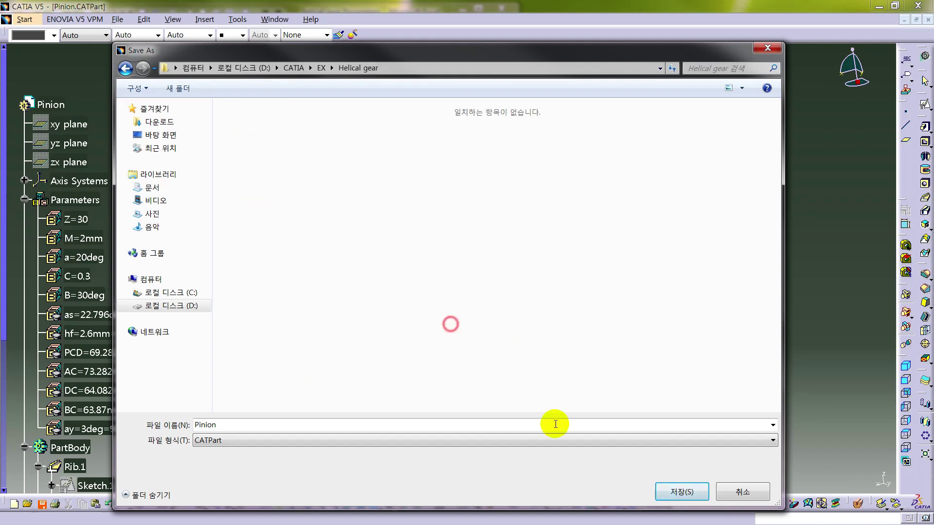
left_click(693, 492)
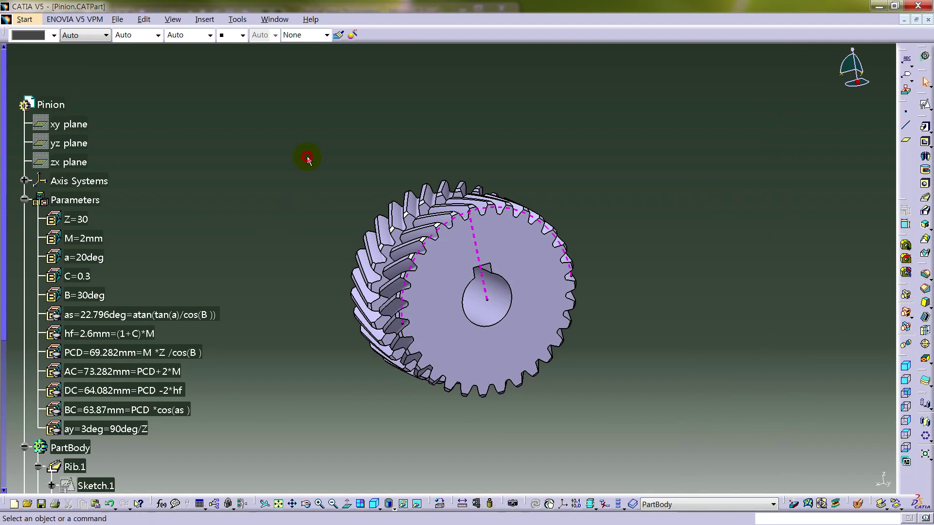
Step: Collapse the Parameters and PartBody branches of the specification tree
left_click(24, 199)
middle_click_drag(530, 211, 267, 222)
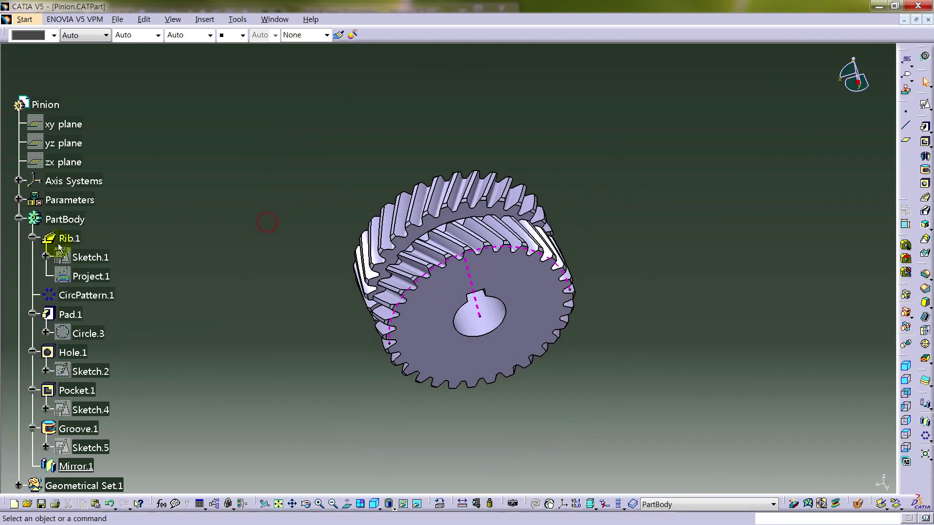
left_click(19, 219)
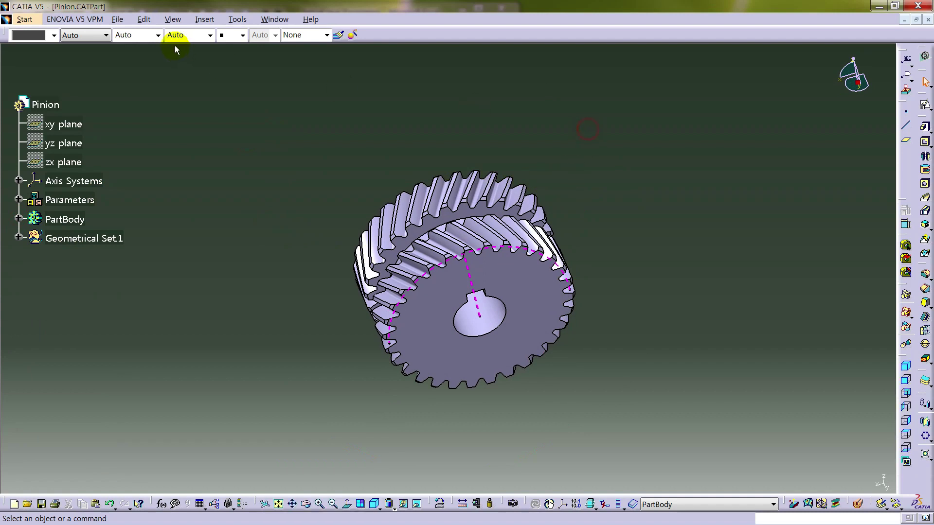
Step: Save a copy of the pinion as Gear in CATPart format in the Helical gear folder
left_click(117, 20)
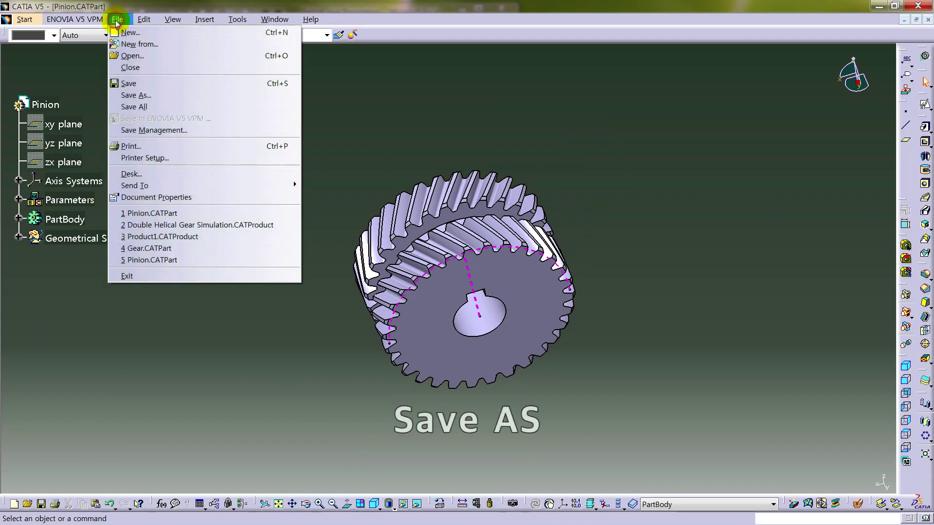
left_click(130, 95)
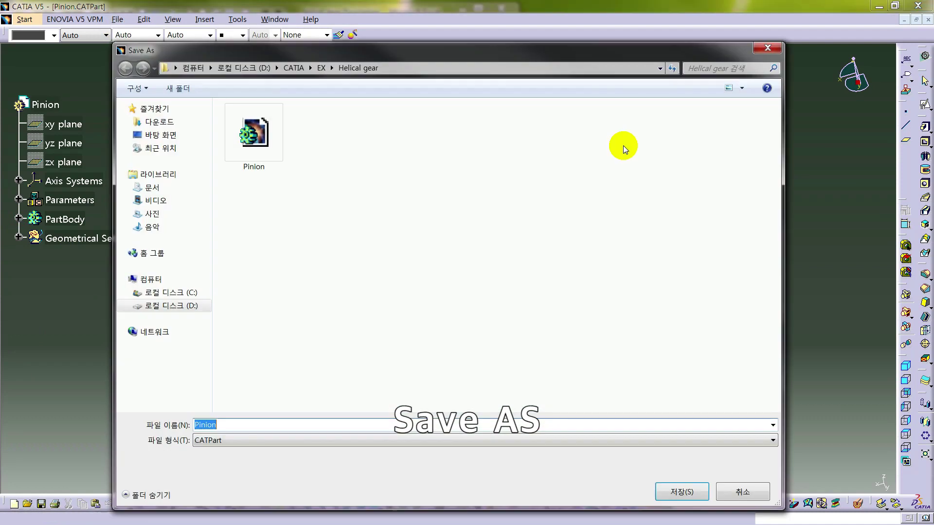
left_click(249, 440)
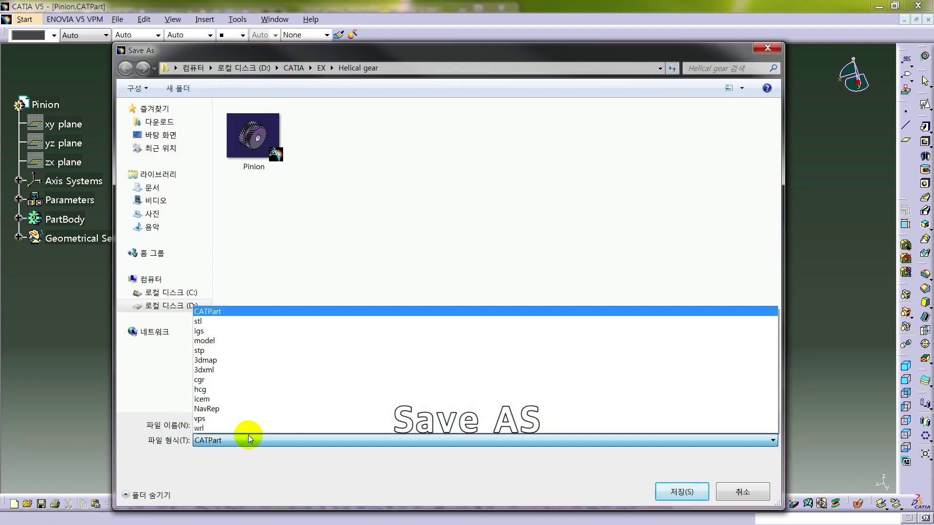
left_click(336, 152)
double_click(205, 425)
type("Gear")
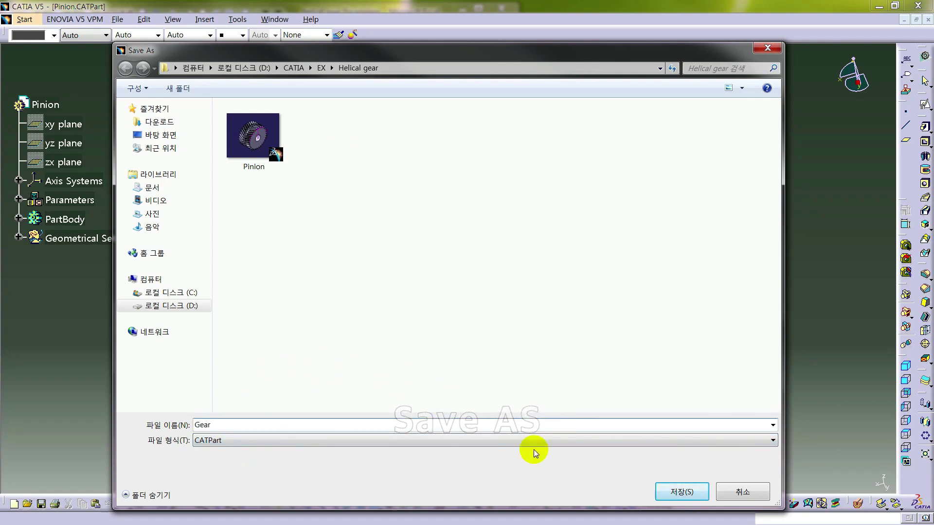
left_click(691, 492)
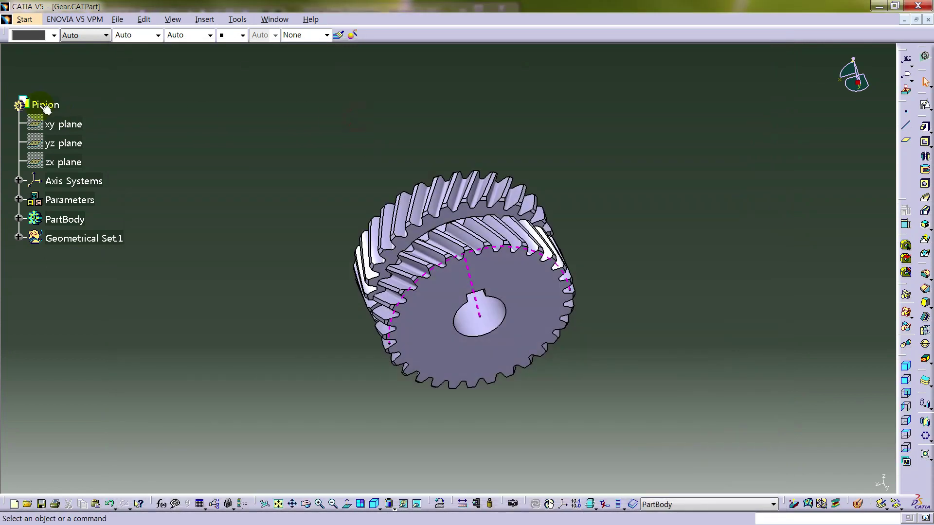
Step: Change the copied part's part number to Gear in its properties
right_click(44, 104)
left_click(87, 148)
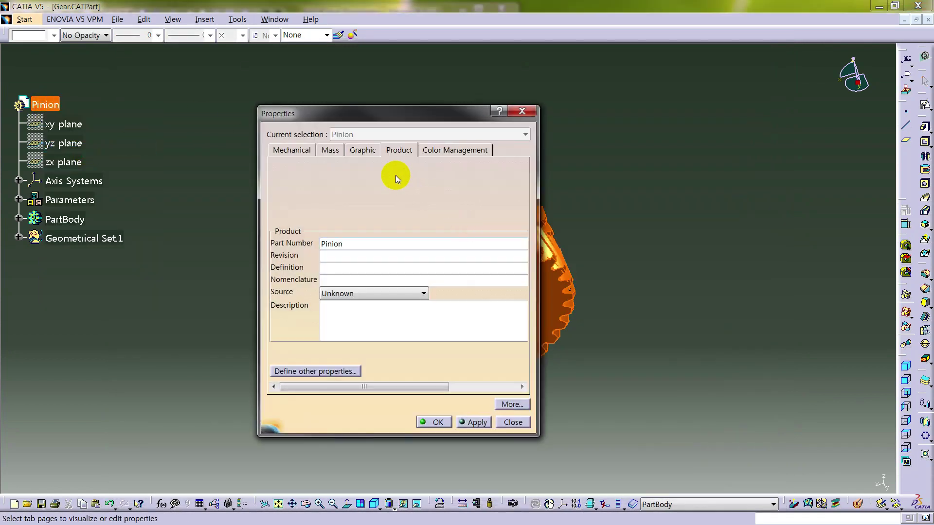
double_click(332, 244)
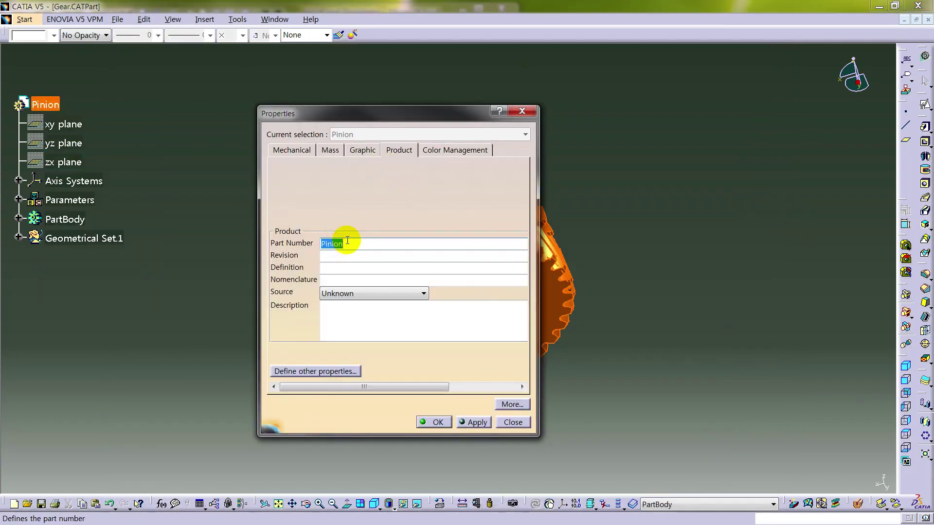
type("Gear")
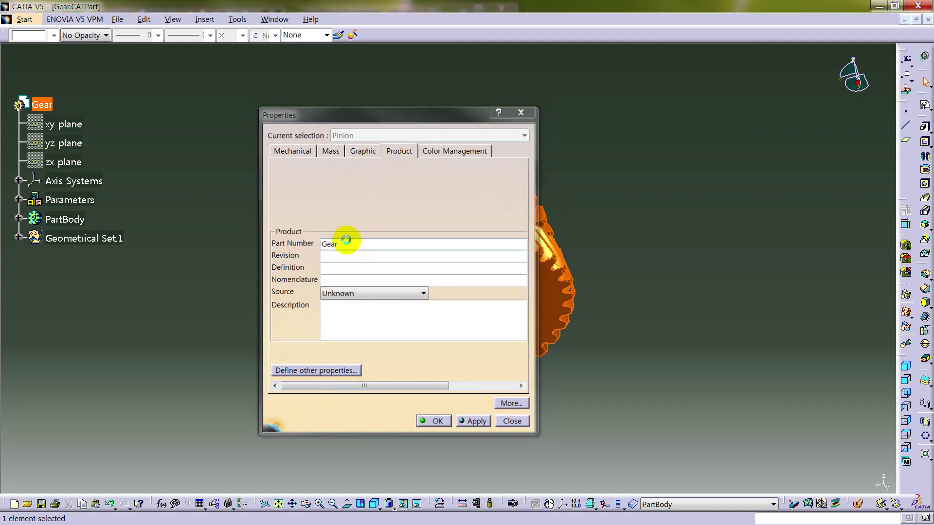
key("Return")
left_click(217, 154)
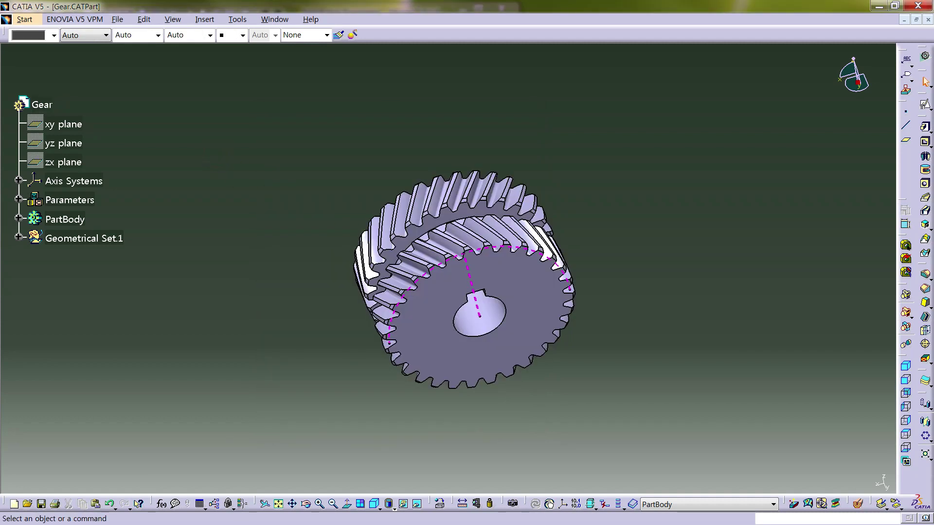
Step: Set the tooth count parameter Z of the gear copy to 80
middle_click_drag(517, 320, 218, 226)
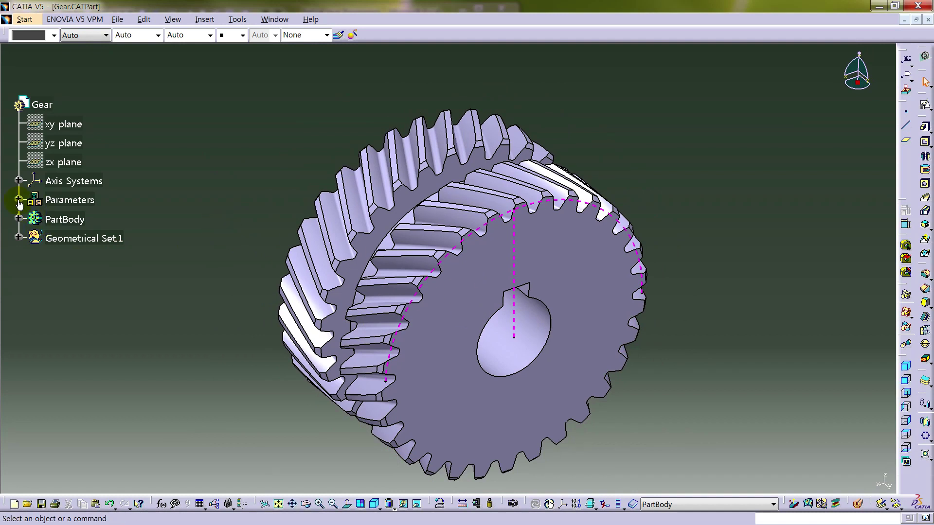
left_click(19, 200)
mouse_move(546, 304)
middle_mouse_down()
mouse_move(546, 265)
mouse_move(548, 285)
middle_mouse_up()
left_click(245, 213)
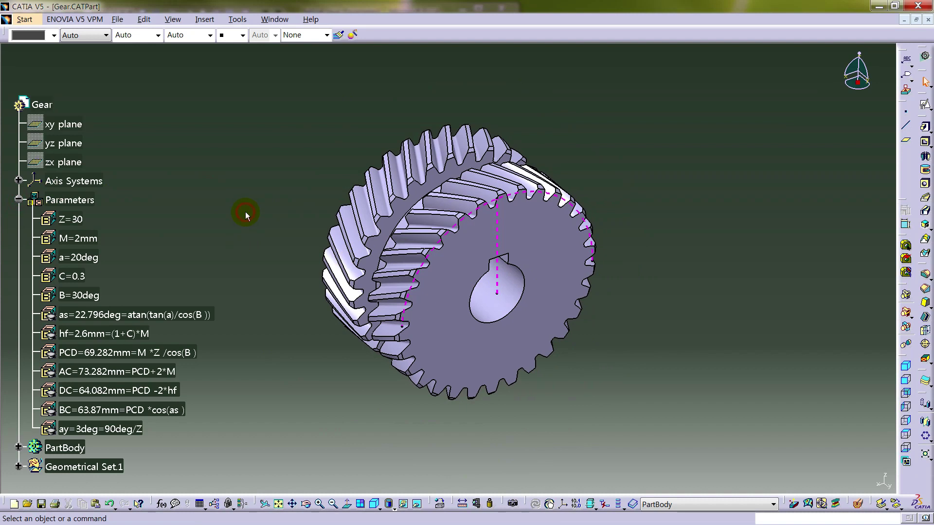
double_click(88, 222)
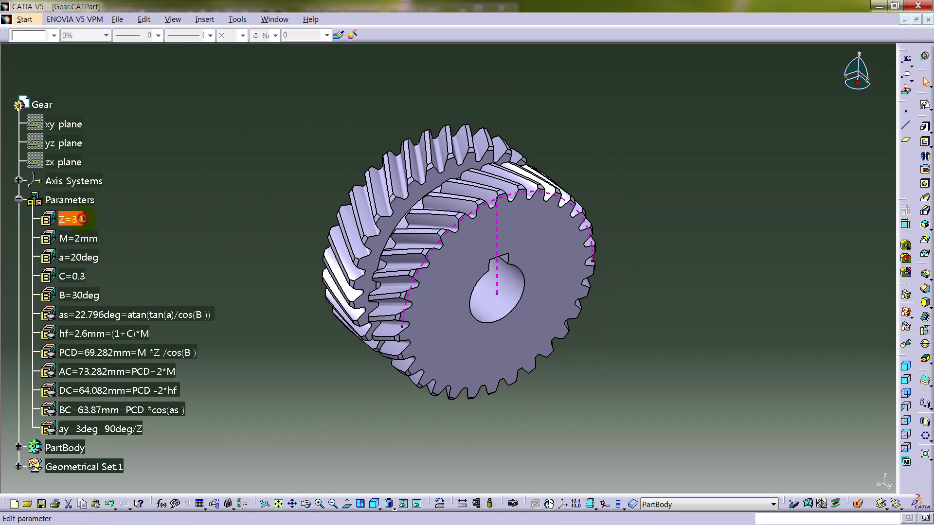
type("80")
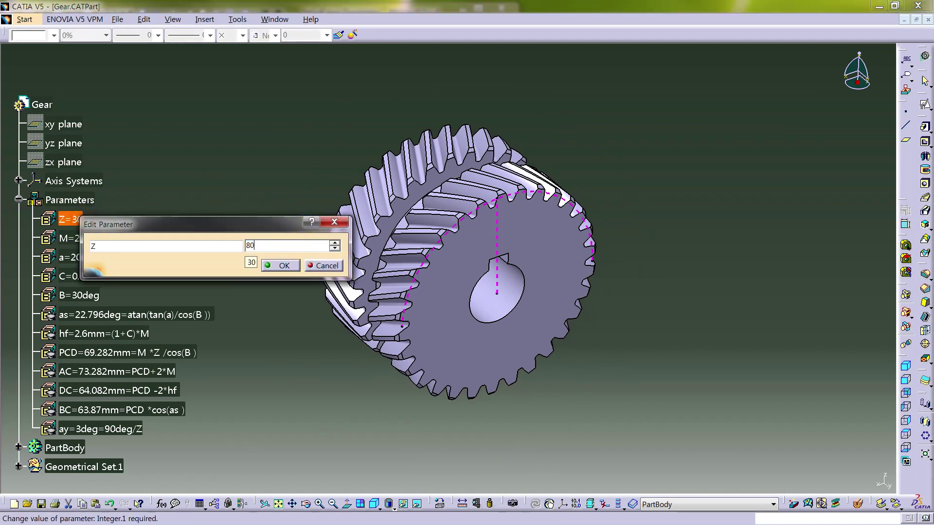
left_click(284, 266)
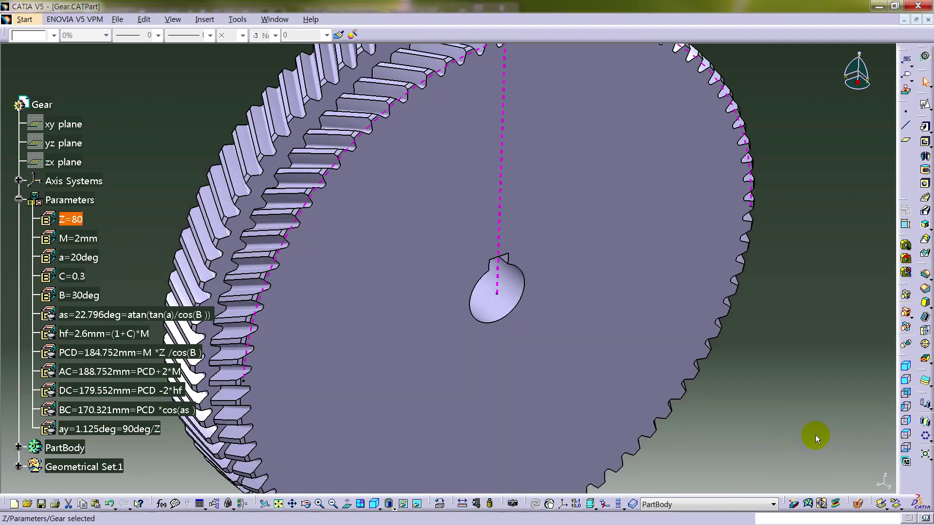
Step: Set the diameter of Circle.3 in Geometrical Set.1 to 170 mm
left_click(802, 377)
middle_click(527, 258)
middle_click_drag(198, 251, 434, 264)
left_click(442, 245)
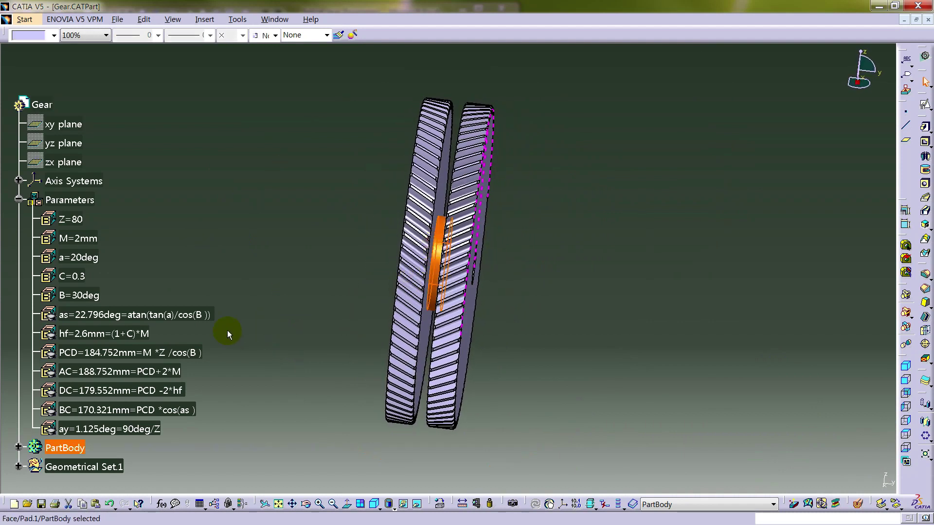
left_click(24, 241)
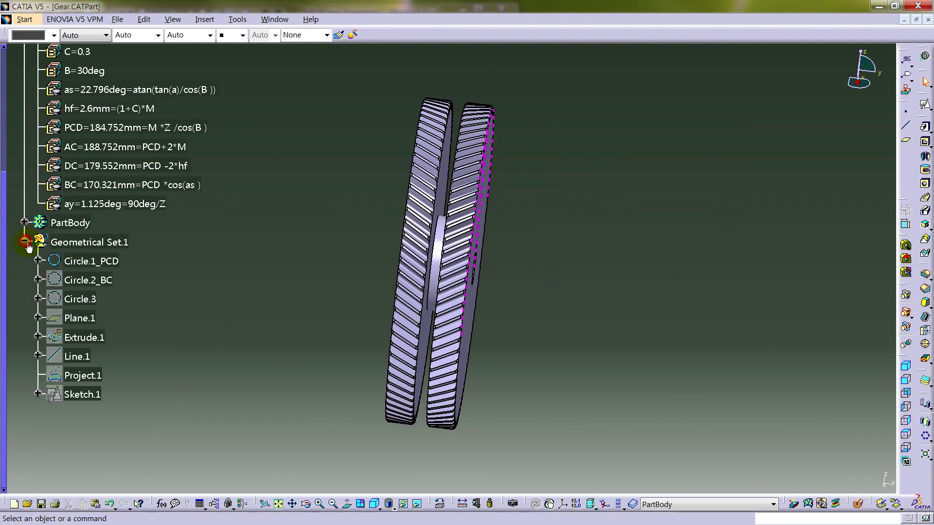
scroll(138, 290, "down", 2)
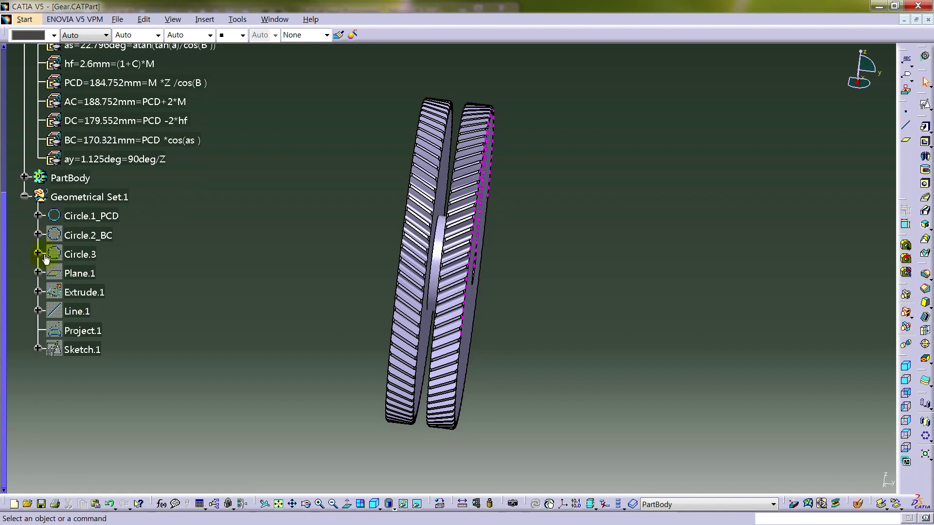
left_click(38, 254)
double_click(144, 277)
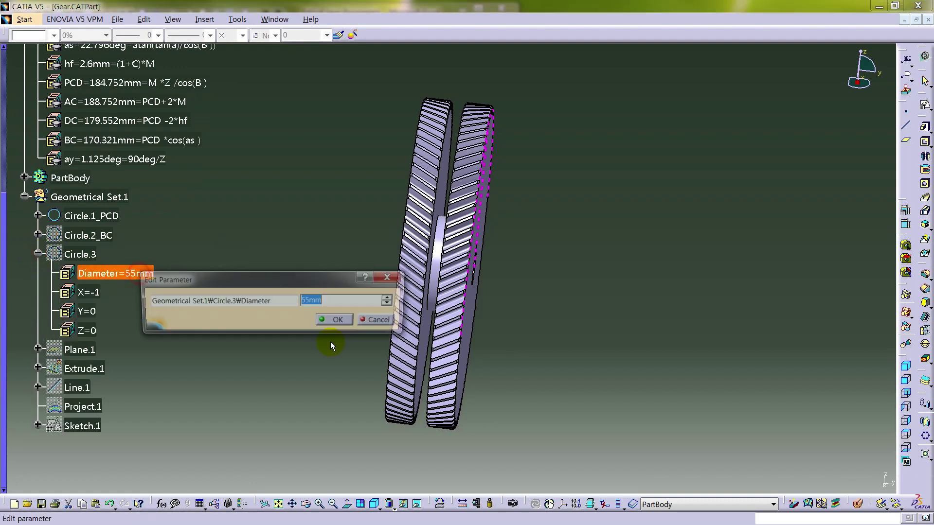
type("170")
key("Return")
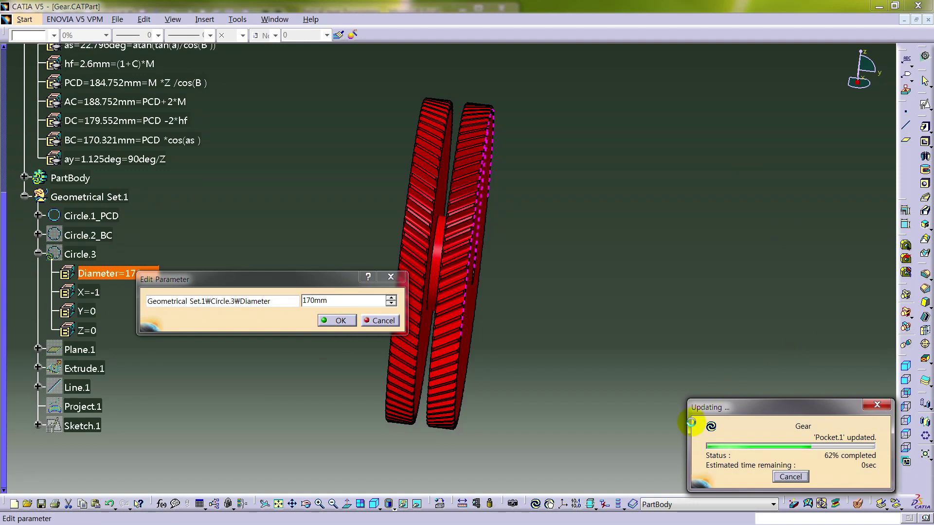
middle_click_drag(548, 277, 237, 310)
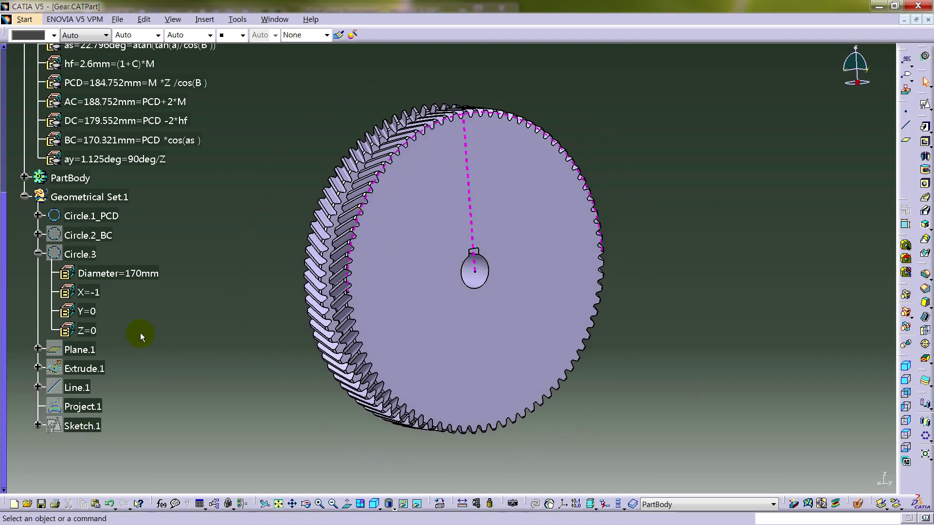
Step: Edit the keyway sketch Sketch.4 under Pocket.1, setting the rectangle's height to 26.3 mm and its width to 14 mm
scroll(142, 336, "up", 3)
left_click(24, 358)
scroll(147, 356, "down", 3)
left_click(82, 332)
double_click(110, 276)
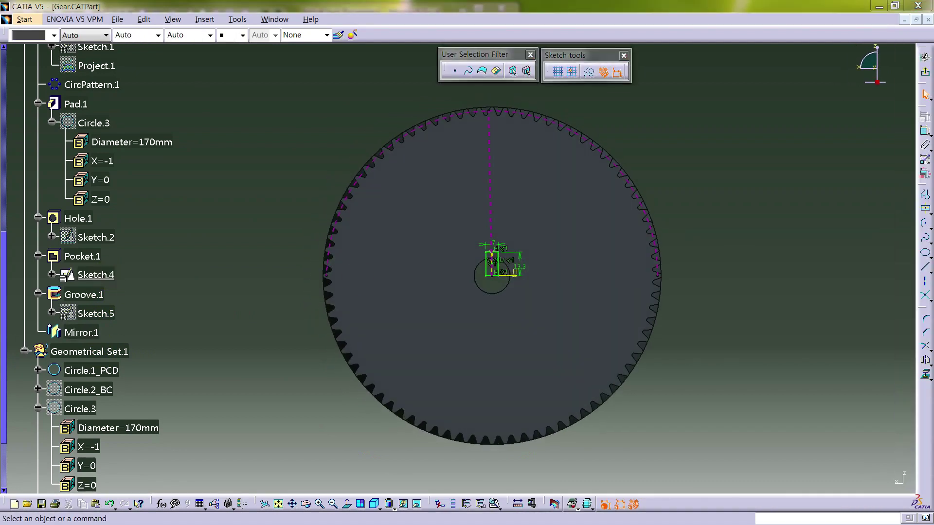
double_click(529, 269)
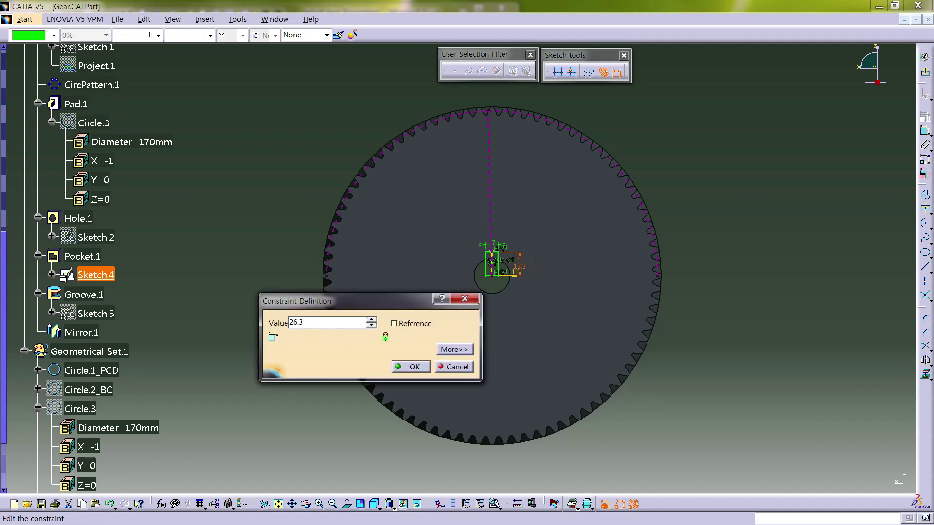
key("Return")
double_click(496, 219)
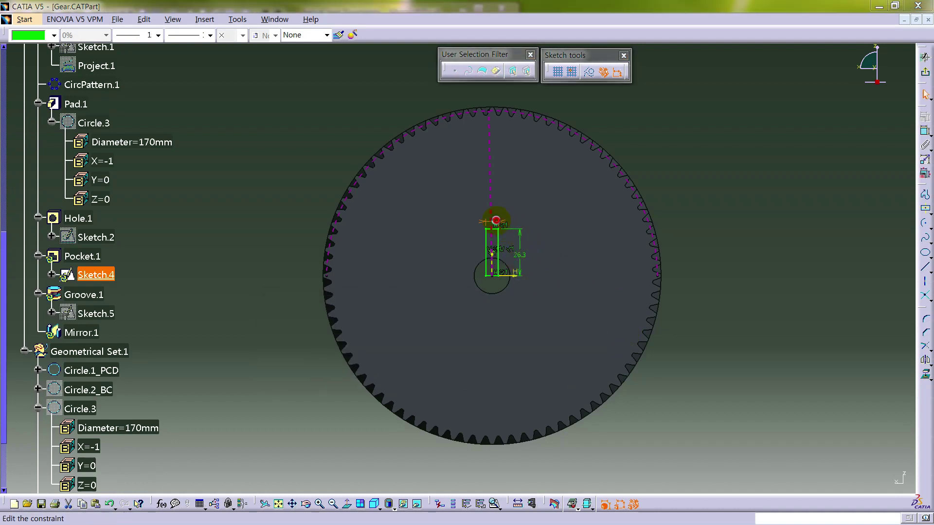
type("14")
key("Return")
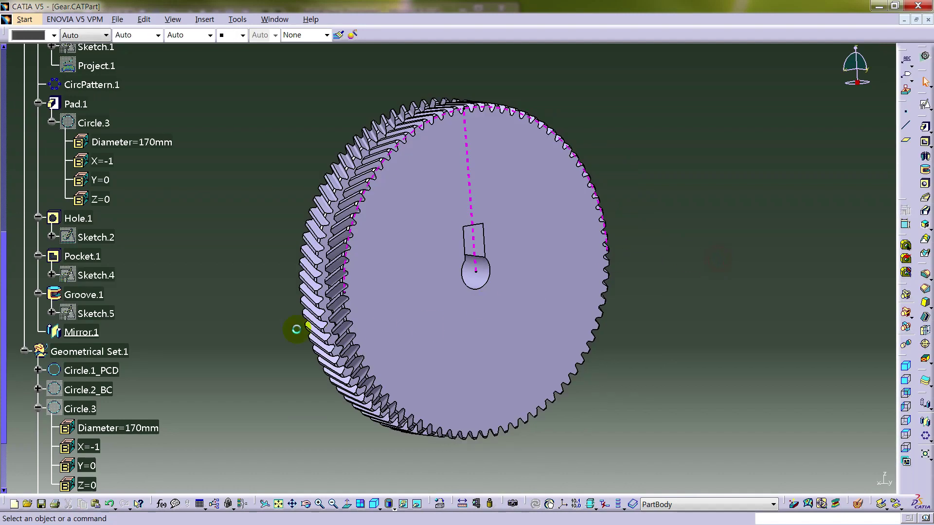
Step: Reorient the keyway sketch Sketch.4 by turning off Swap in its sketch support positioning
right_click(110, 276)
left_click(175, 468)
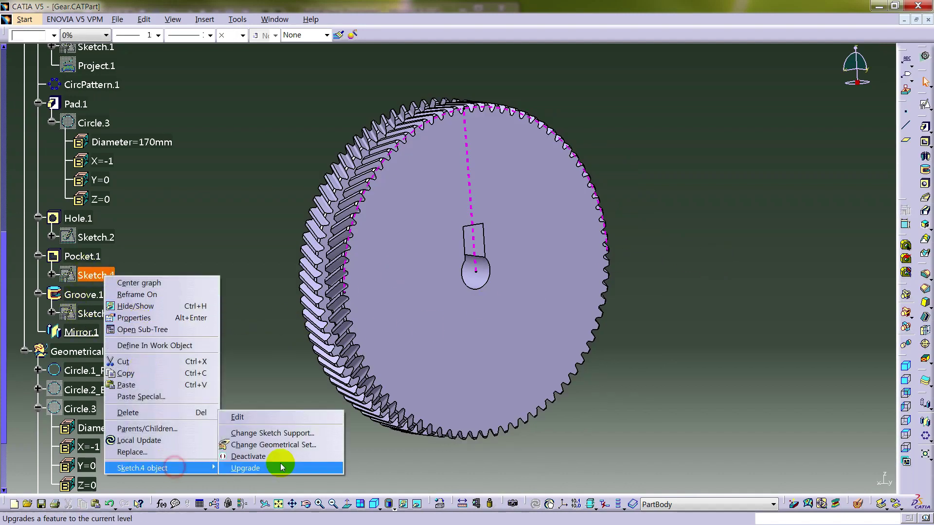
left_click(300, 433)
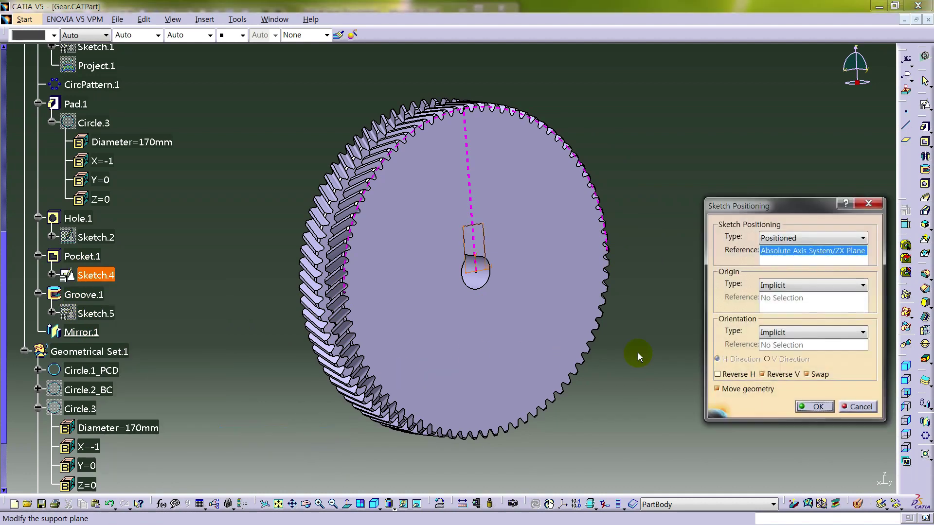
left_click(813, 373)
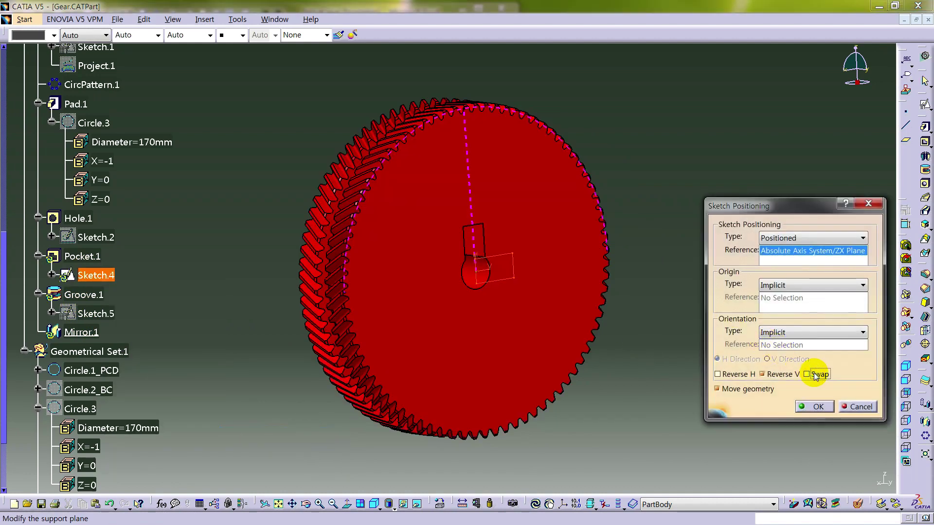
left_click(812, 406)
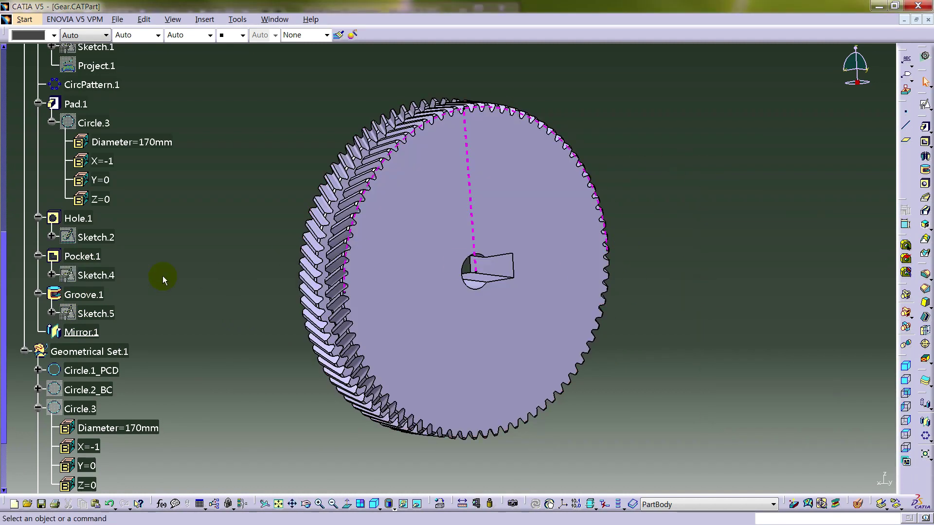
Step: Set the diameter of the central bore, Hole.1, to 45 mm
double_click(73, 218)
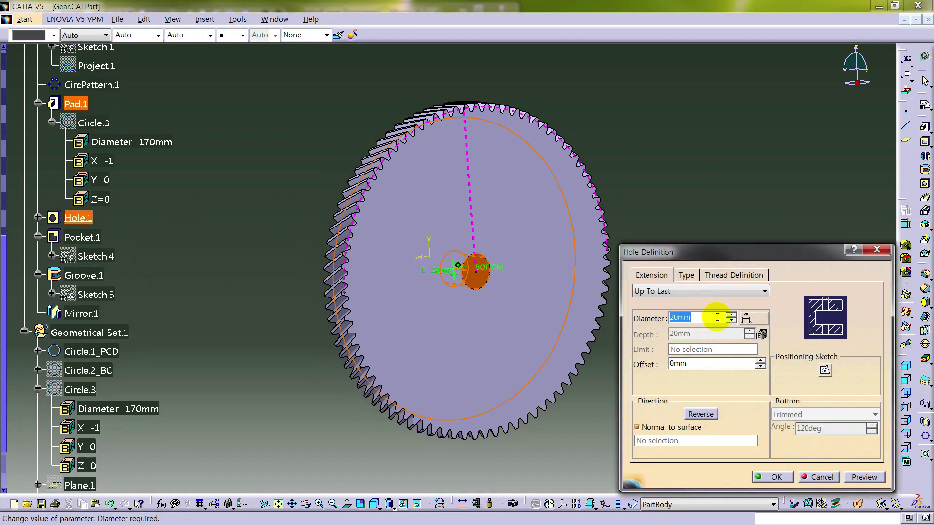
type("45")
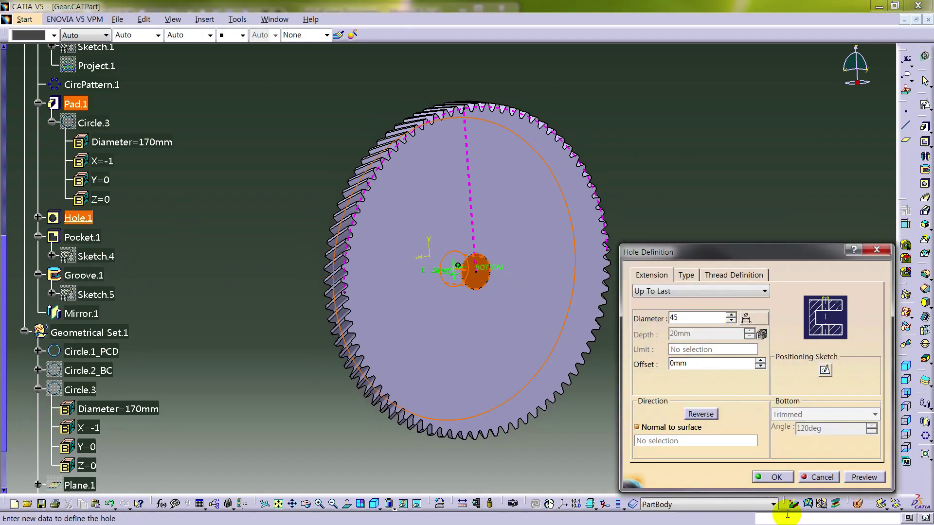
key("Return")
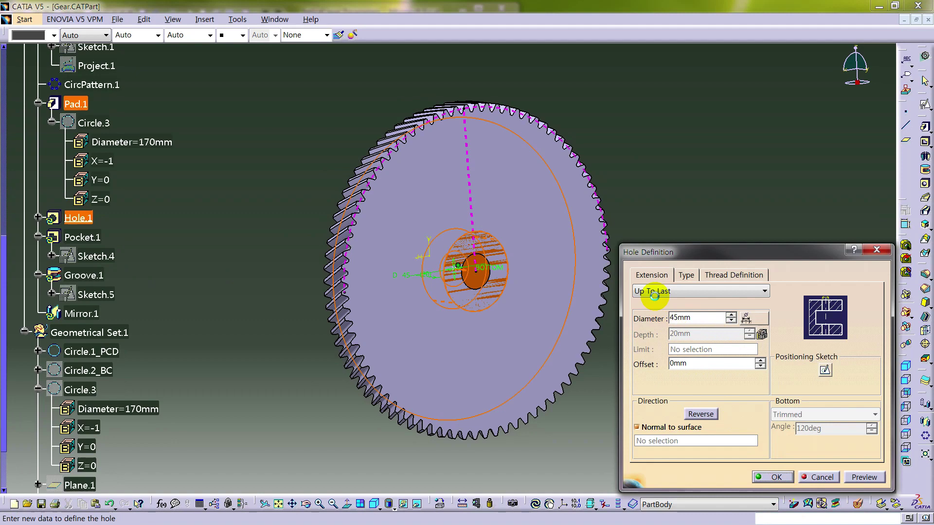
key("Return")
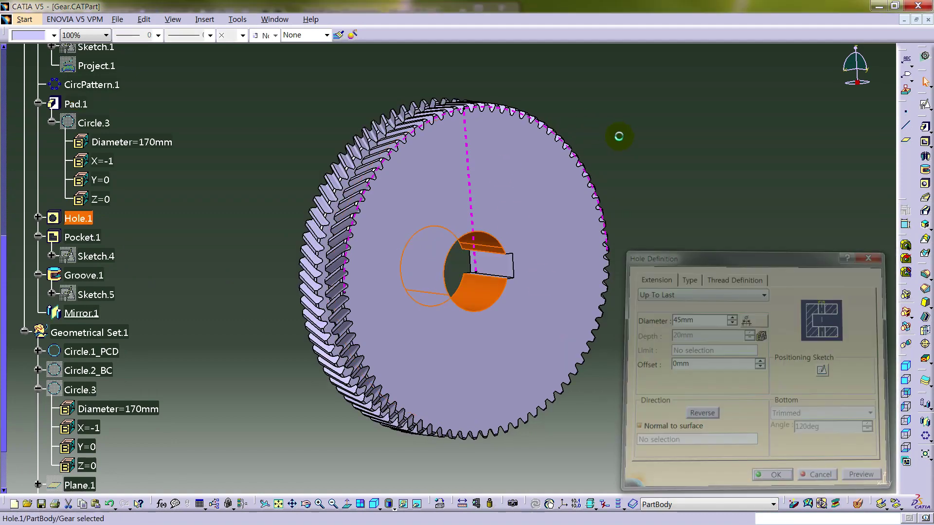
Step: Make Groove.1 the in-work object and chamfer the bore edge on the gear's end face
middle_click_drag(626, 171, 185, 219)
middle_click_drag(472, 376, 159, 281)
right_click(97, 275)
left_click(146, 346)
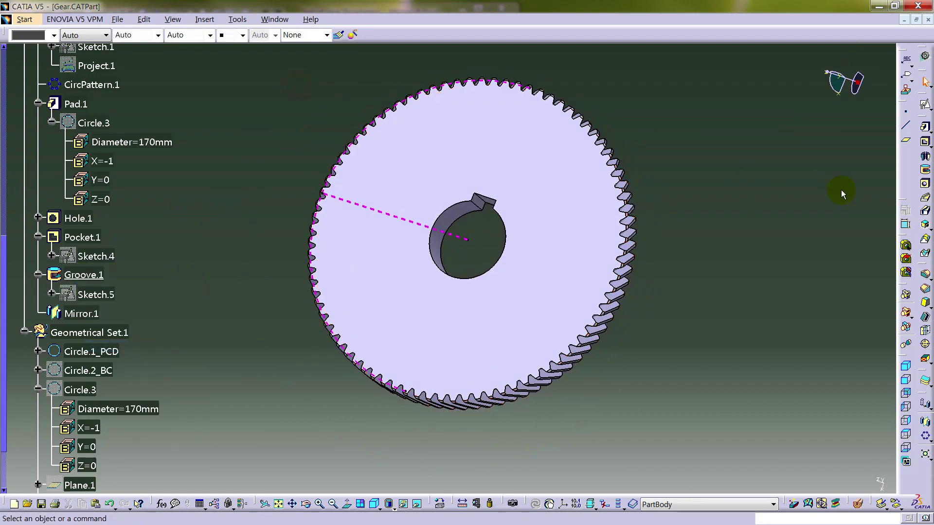
left_click(925, 290)
left_click(506, 224)
left_click(772, 477)
left_click(728, 254)
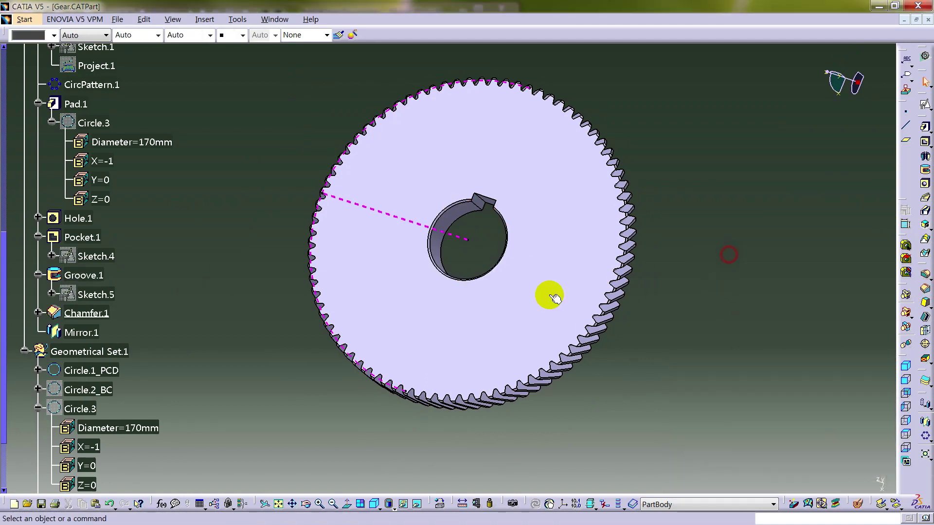
Step: Collapse the Pad.1 and Rib.1 branches of the specification tree
scroll(115, 220, "up", 2)
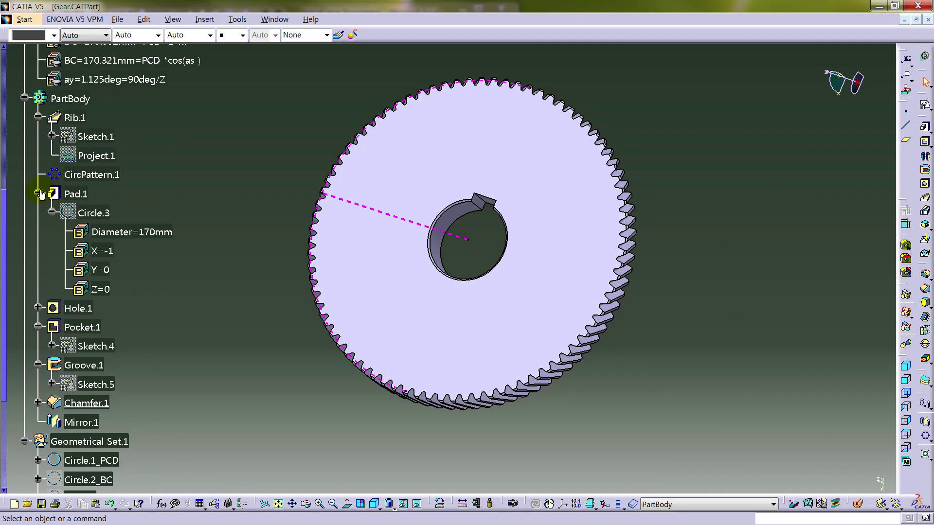
left_click(38, 193)
left_click(38, 117)
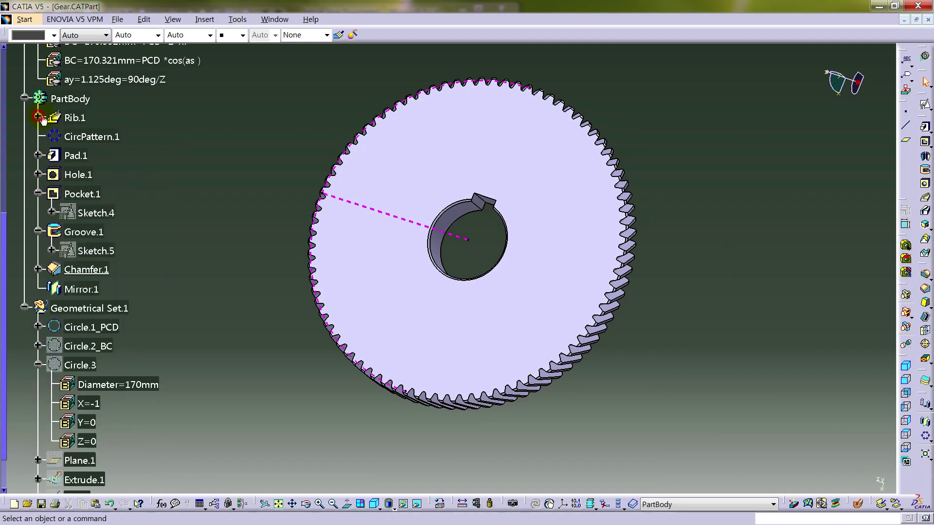
Step: Start a positioned sketch on the gear's flat end face with implicit origin and orientation
middle_click_drag(246, 219, 414, 283)
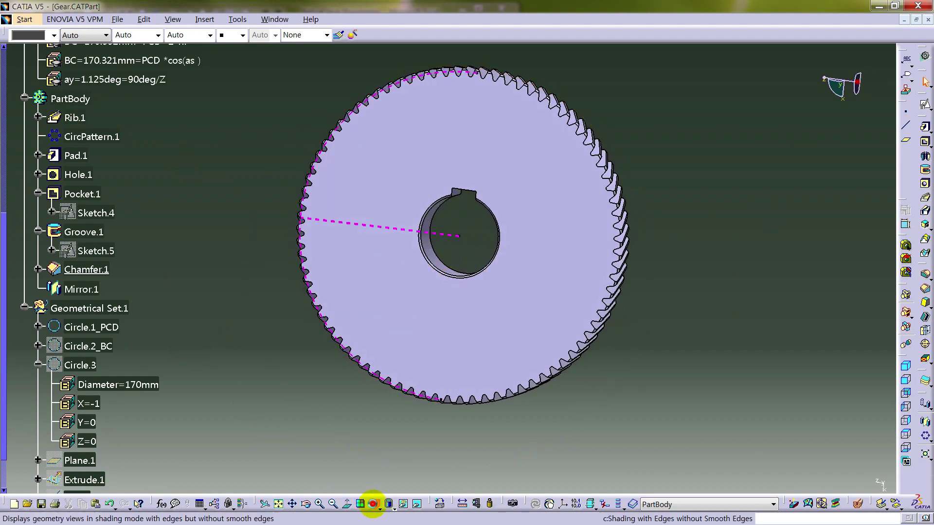
left_click(374, 503)
left_click(548, 211)
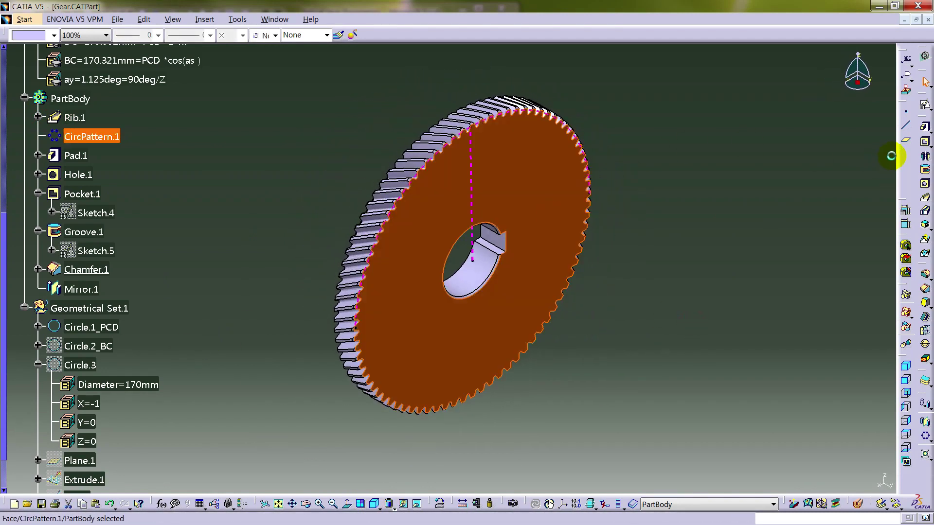
left_click(925, 104)
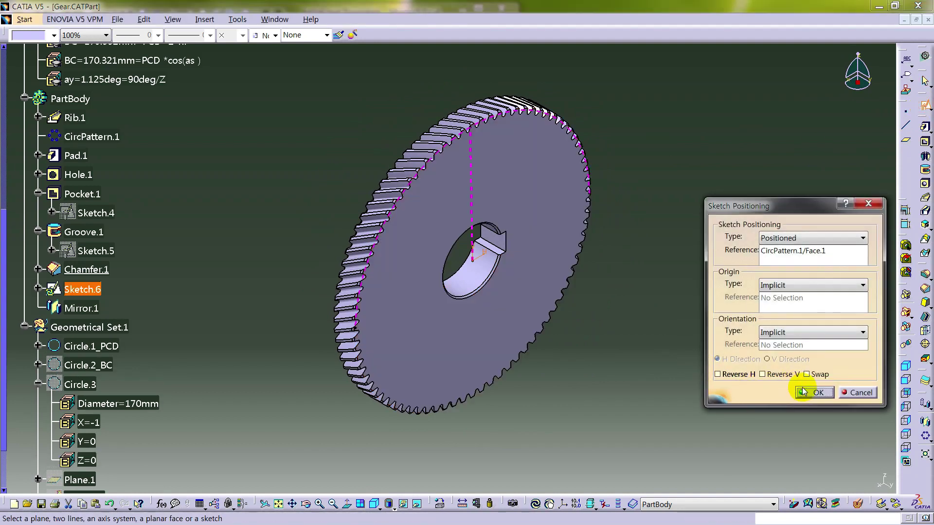
left_click(808, 388)
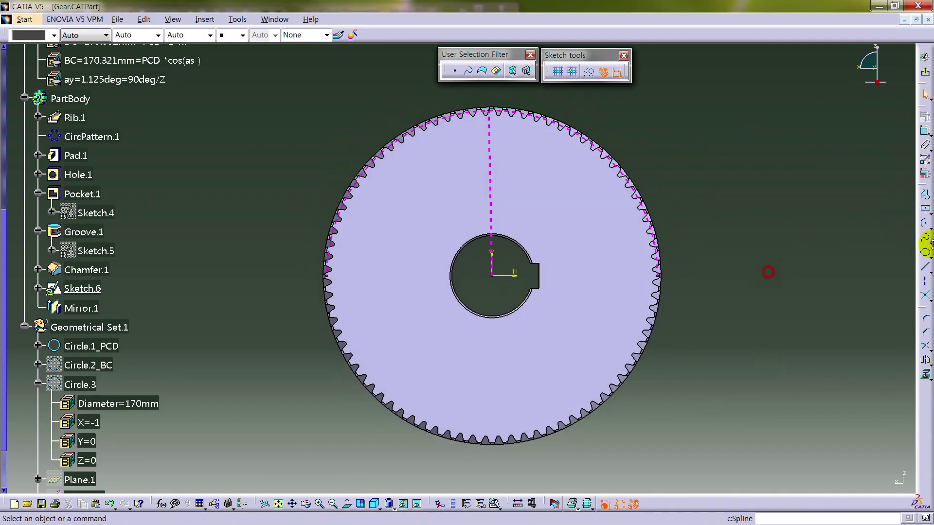
Step: Sketch a circle centred on the origin, sized between the bore and the ring of teeth
left_click(927, 225)
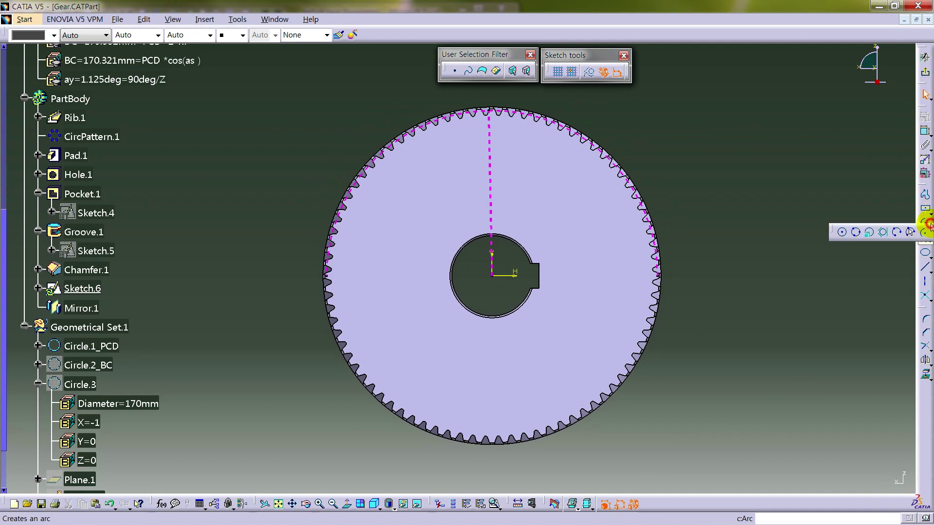
left_click(842, 234)
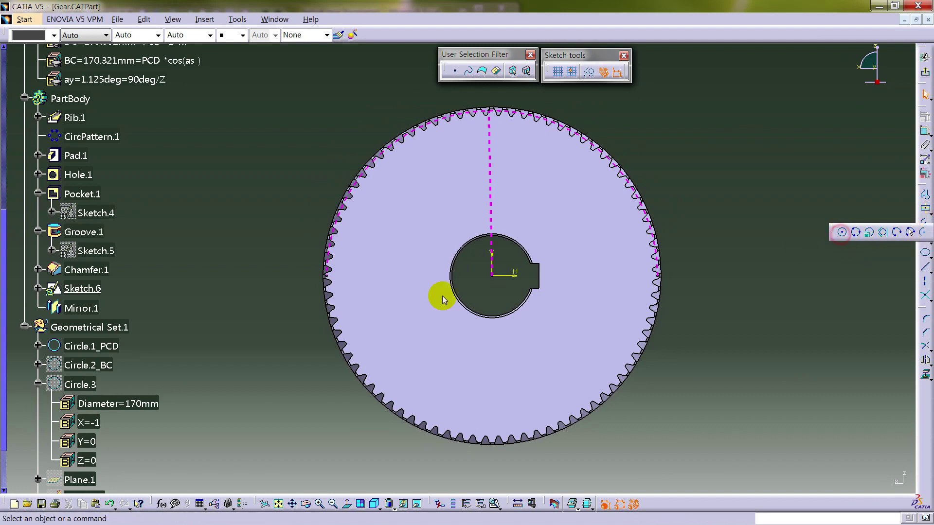
left_click(496, 275)
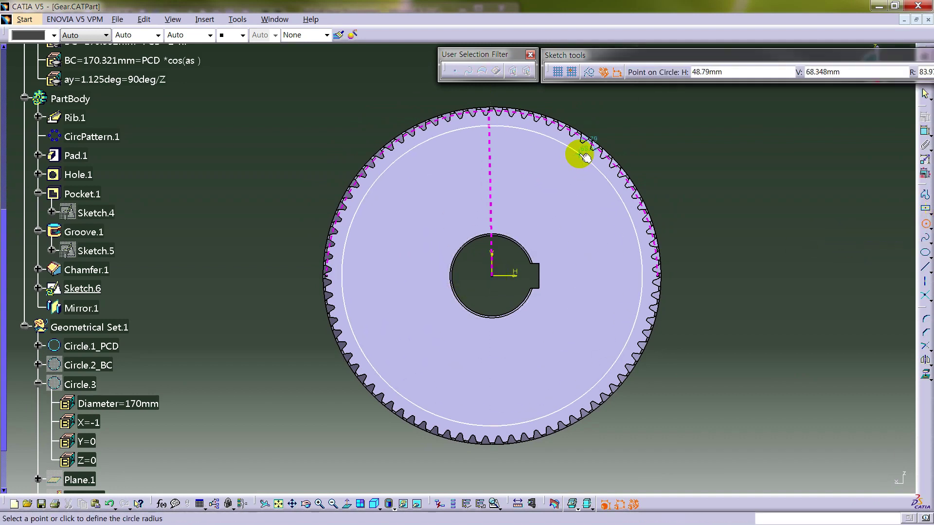
left_click(567, 181)
scroll(152, 295, "down", 2)
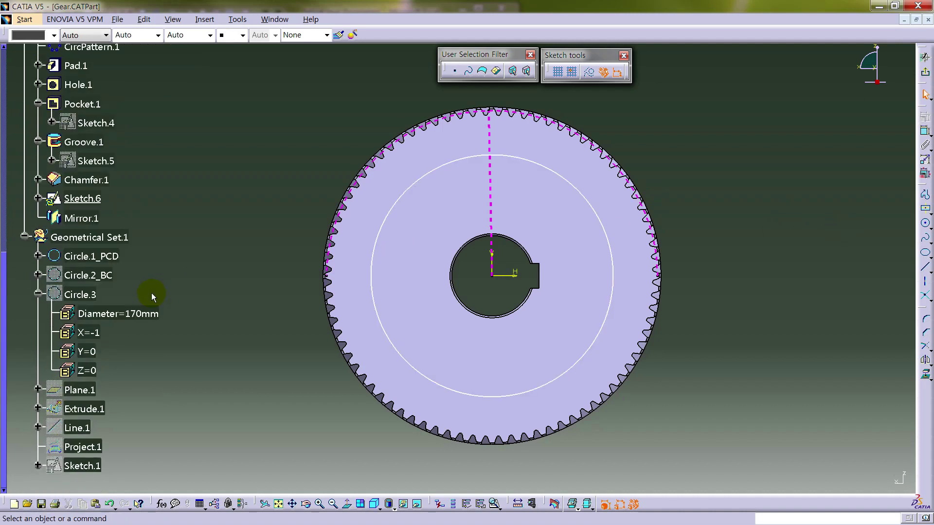
Step: Show Circle.3 from Geometrical Set.1 and project it into the sketch as 3D-derived geometry
right_click(82, 299)
left_click(115, 330)
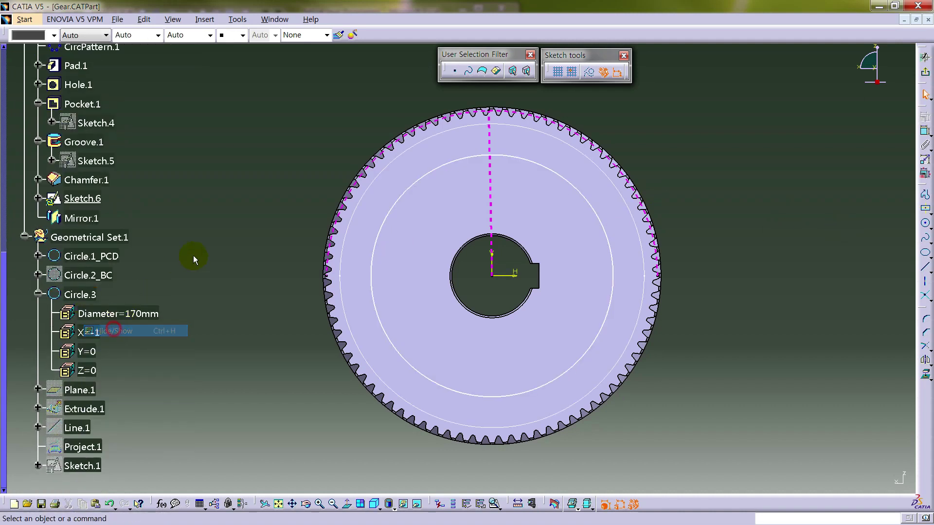
left_click(102, 296)
left_click(926, 375)
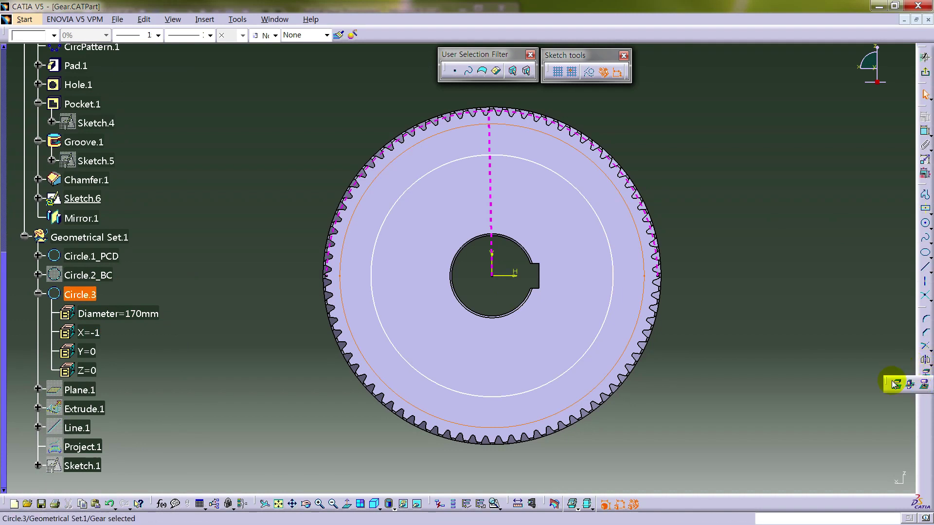
left_click(676, 215)
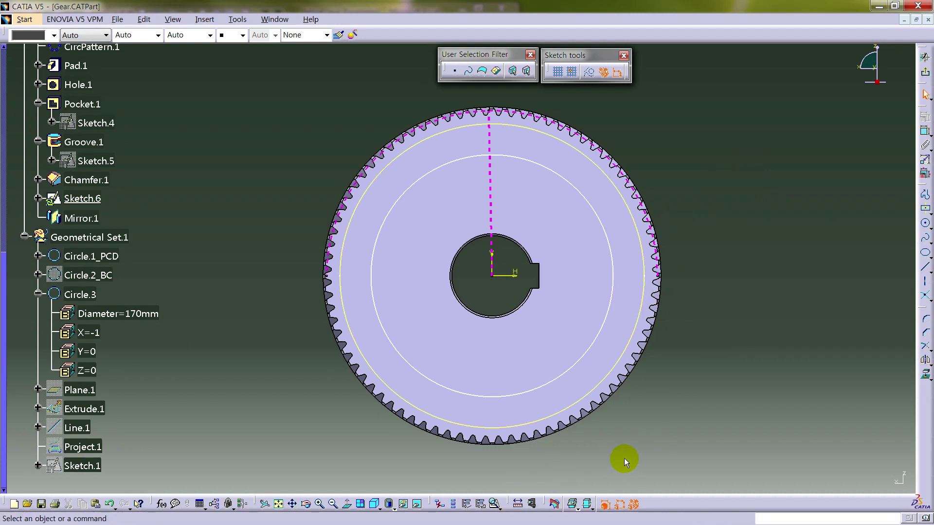
Step: Dim the solid behind the sketch and constrain the origin-centred circle to a diameter of 80 mm
left_click(574, 507)
left_click(580, 488)
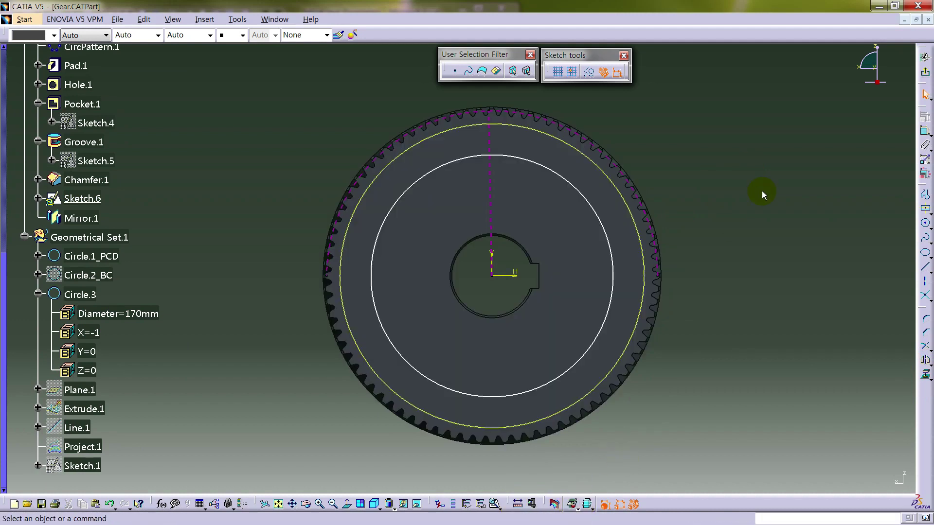
left_click(924, 131)
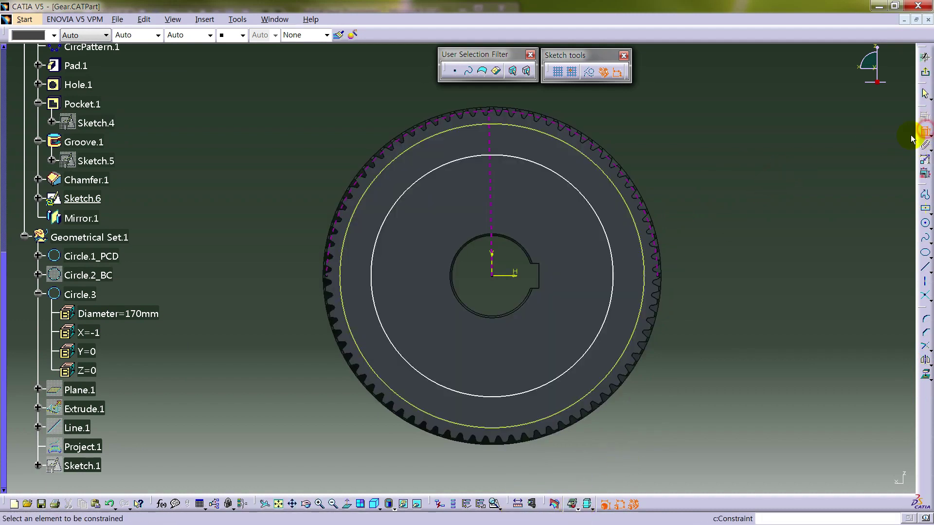
left_click(586, 198)
double_click(665, 174)
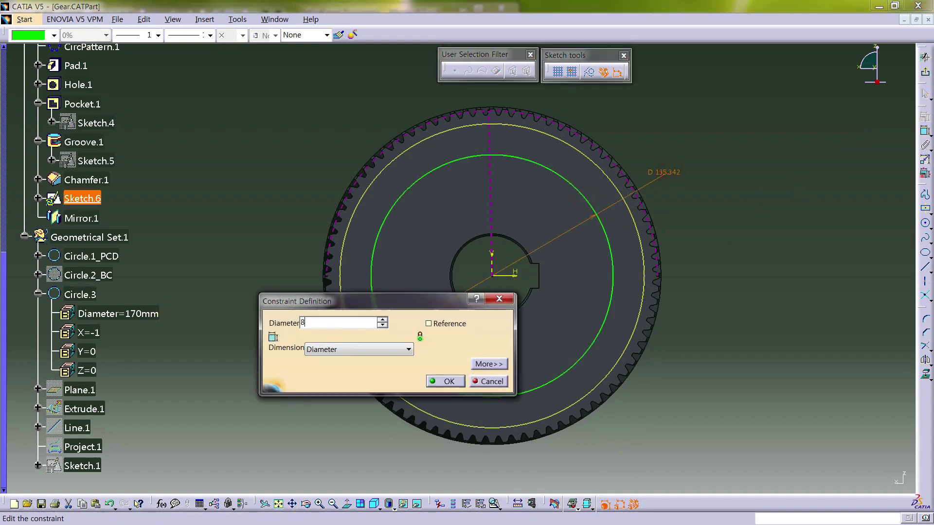
key("Return")
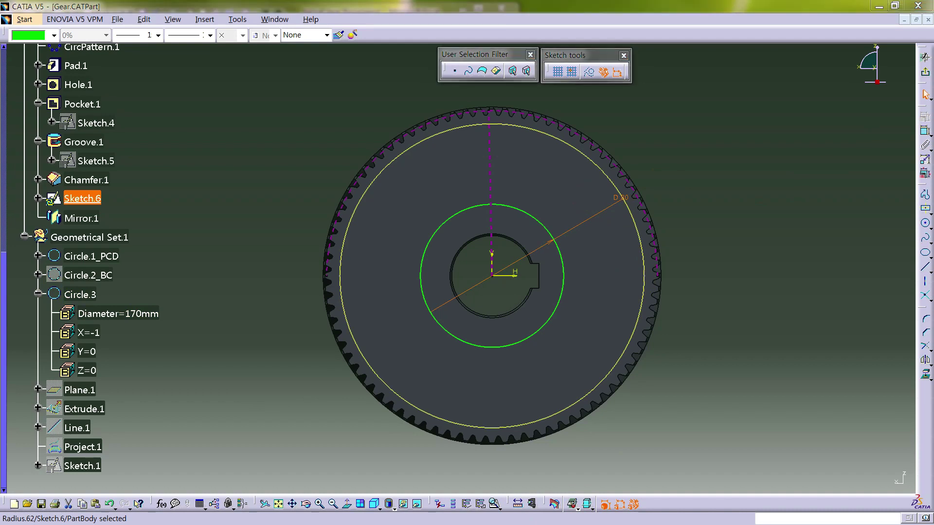
left_click(728, 218)
Step: Sketch two concentric circles about 30 mm and 26 mm in diameter on the vertical axis, between the 80 mm circle and the projected circle
mouse_move(666, 288)
middle_mouse_down("ctrl")
mouse_move(688, 273)
mouse_move(683, 302)
mouse_move(690, 291)
middle_mouse_up("ctrl")
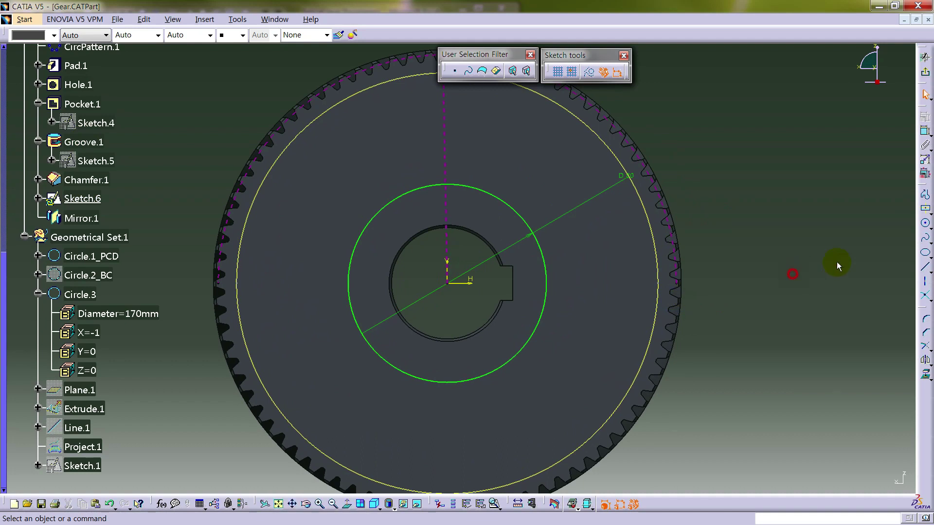
left_click(925, 223)
middle_click_drag(550, 188, 587, 292)
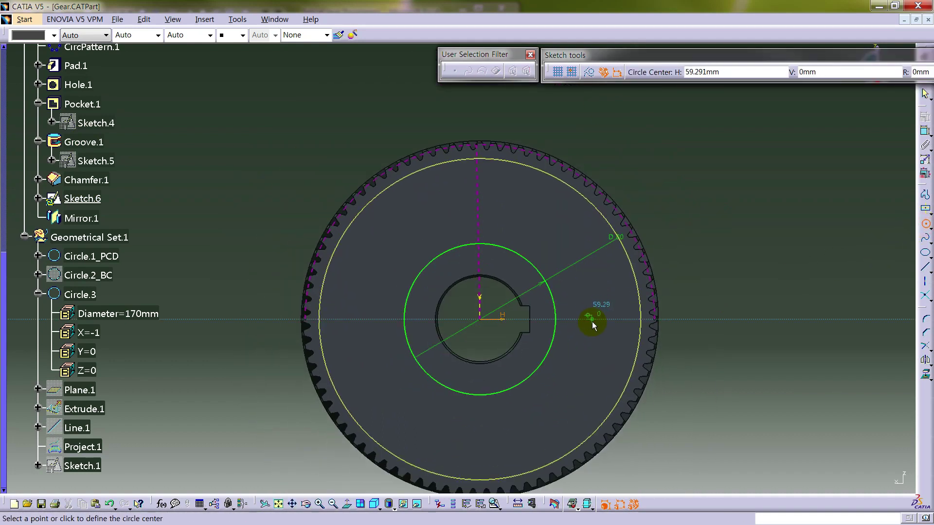
left_click(479, 208)
left_click(494, 183)
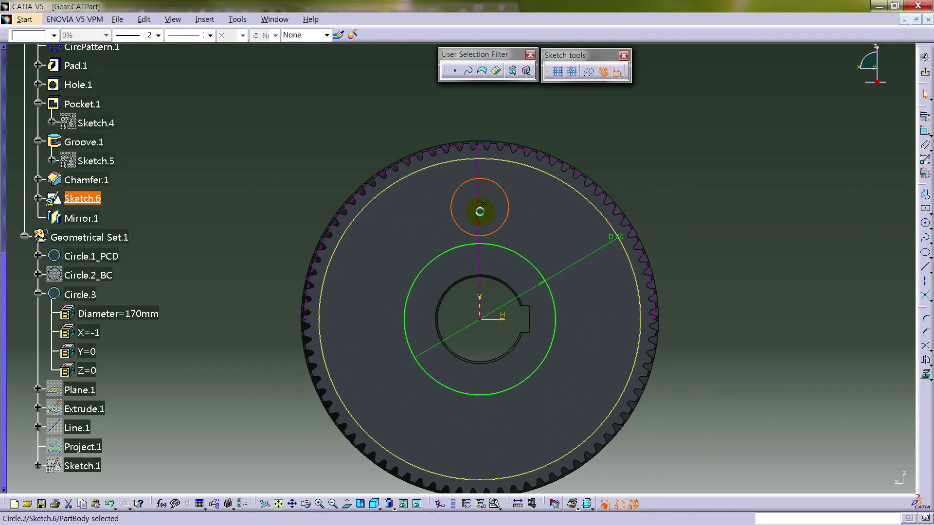
left_click(925, 223)
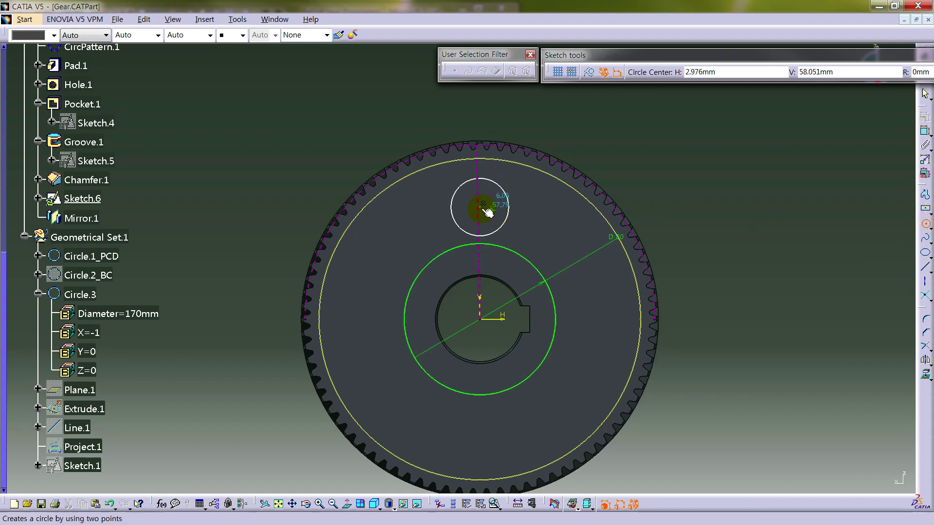
left_click(483, 204)
left_click(492, 188)
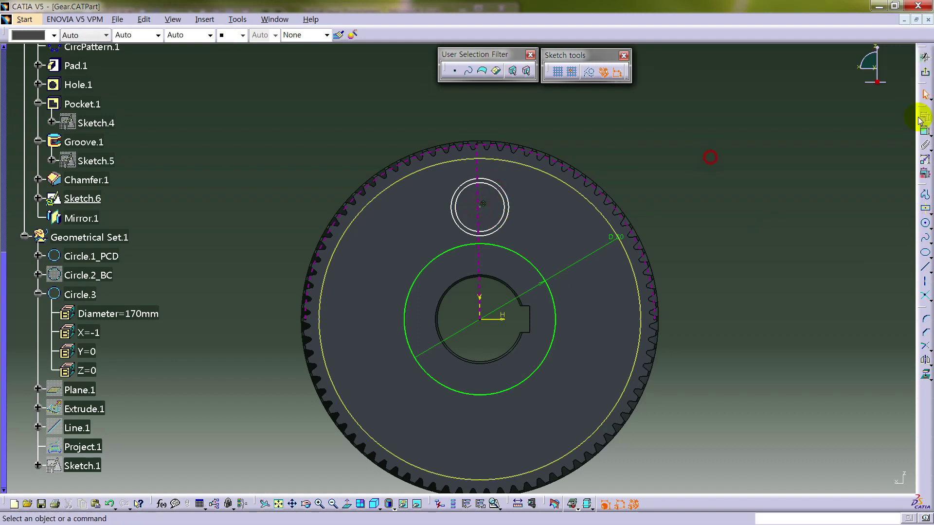
Step: Dimension the two small concentric circles, setting the inner diameter to 20 mm and the outer to 25 mm
left_click(923, 133)
left_click(500, 184)
left_click(548, 131)
left_click(506, 196)
left_click(519, 188)
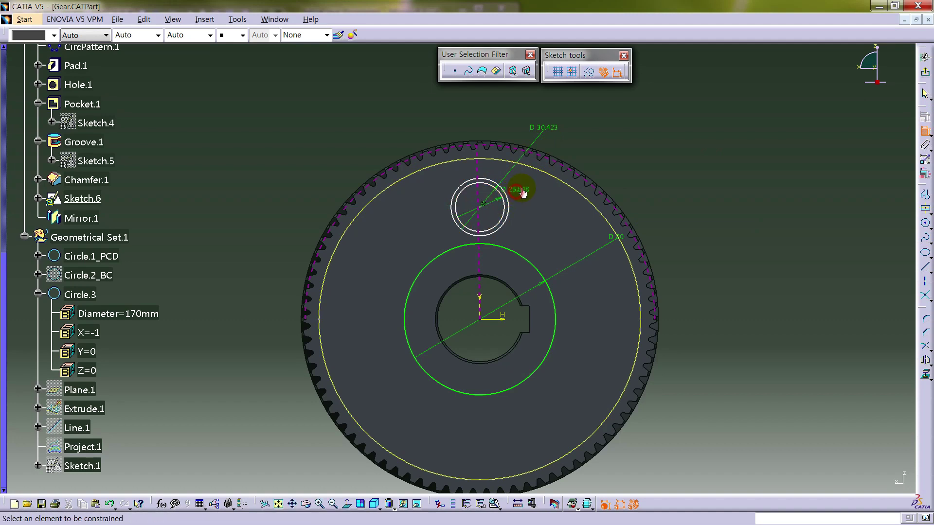
double_click(518, 188)
type("20")
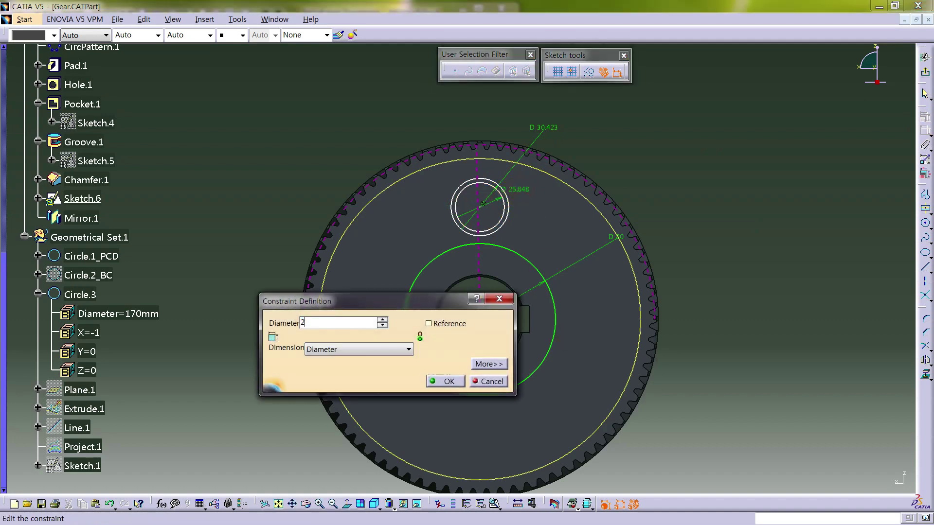
key("Return")
double_click(551, 130)
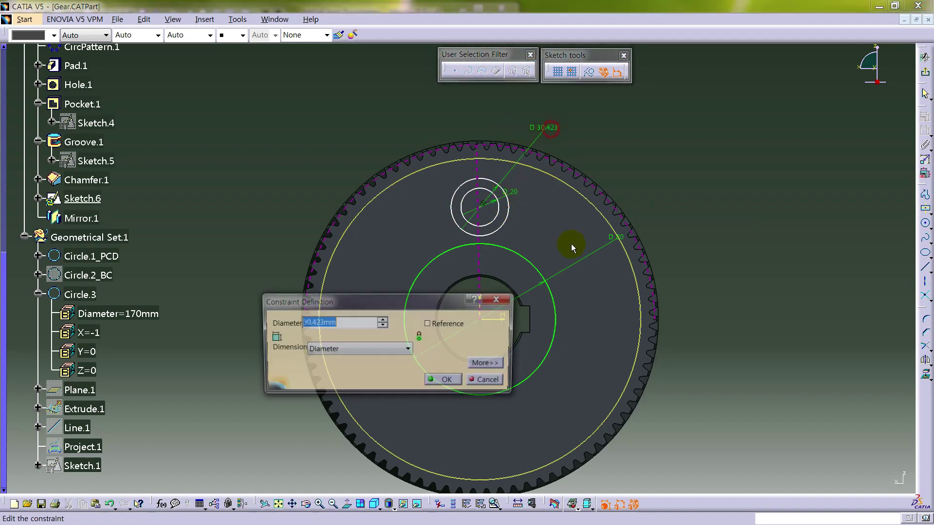
type("25")
key("Return")
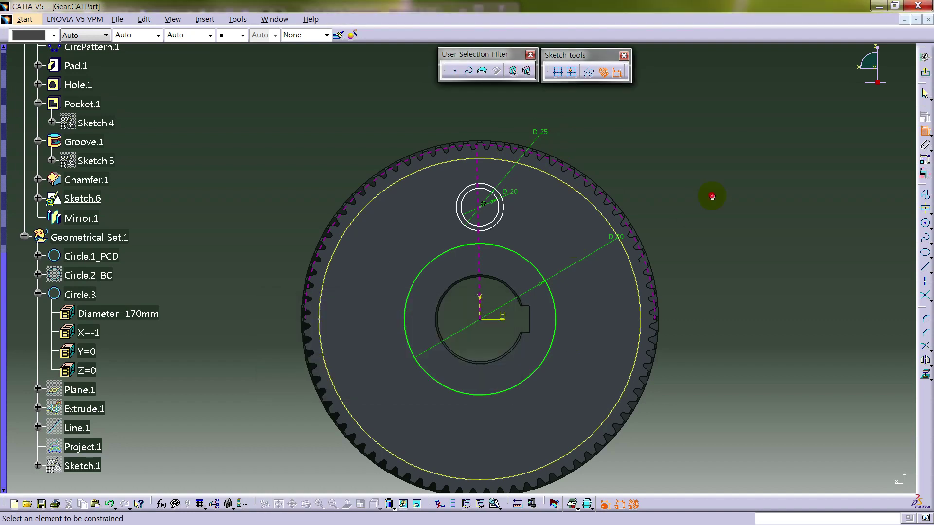
Step: Constrain the small circles' centre 62 mm above the horizontal axis and exit the sketch
left_click(485, 209)
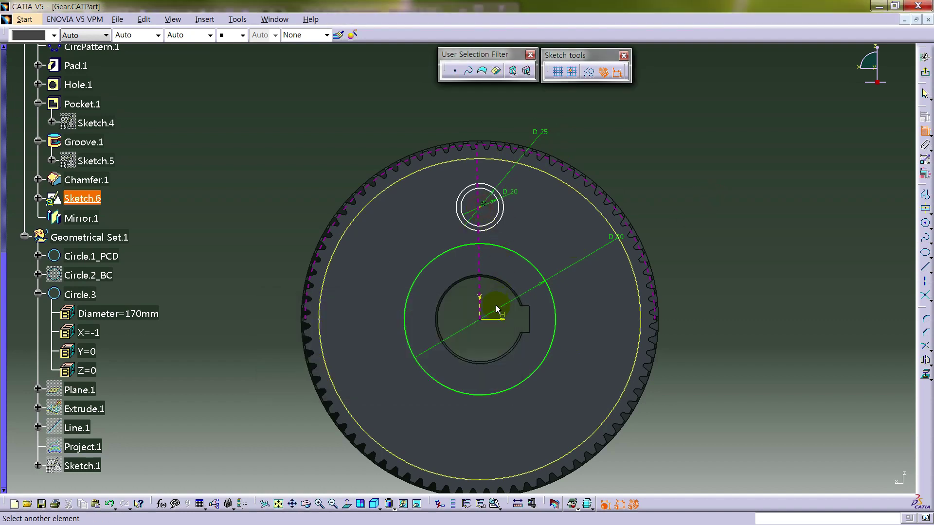
left_click(387, 265)
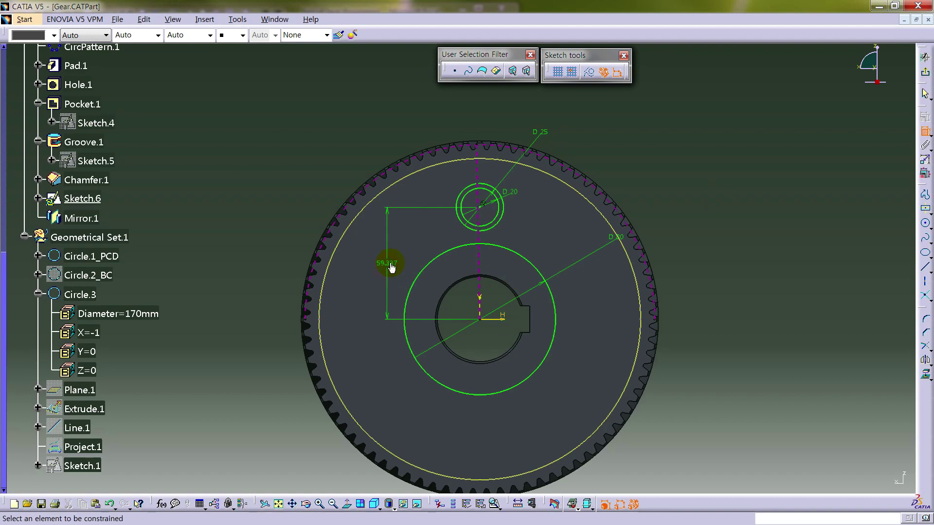
double_click(384, 263)
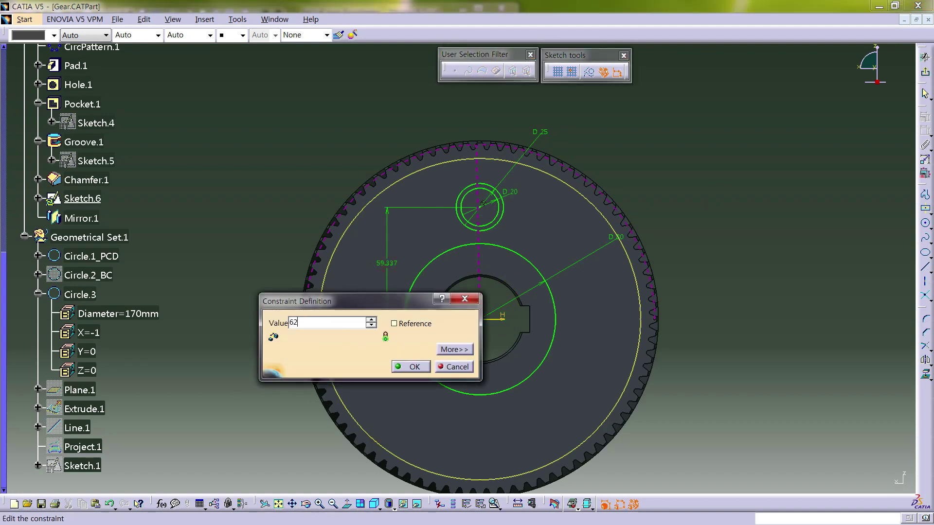
type("62")
key("Return")
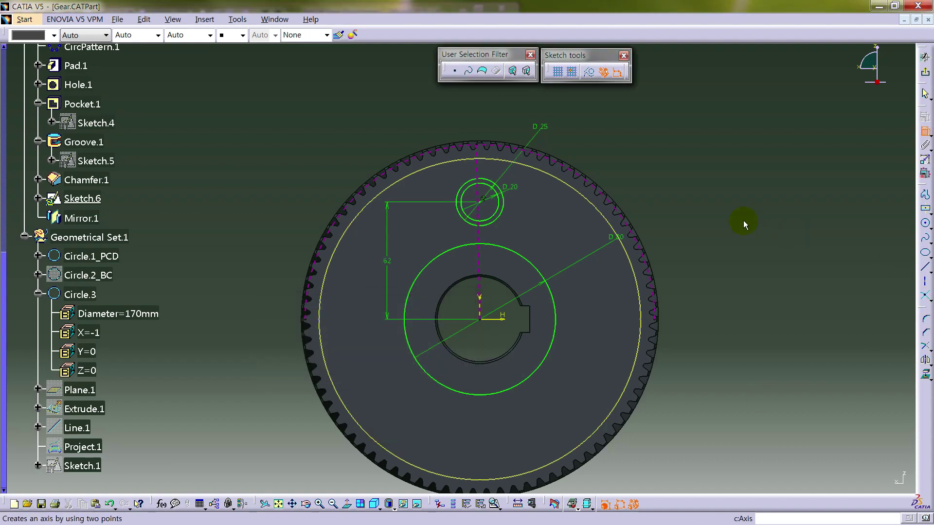
left_click(924, 72)
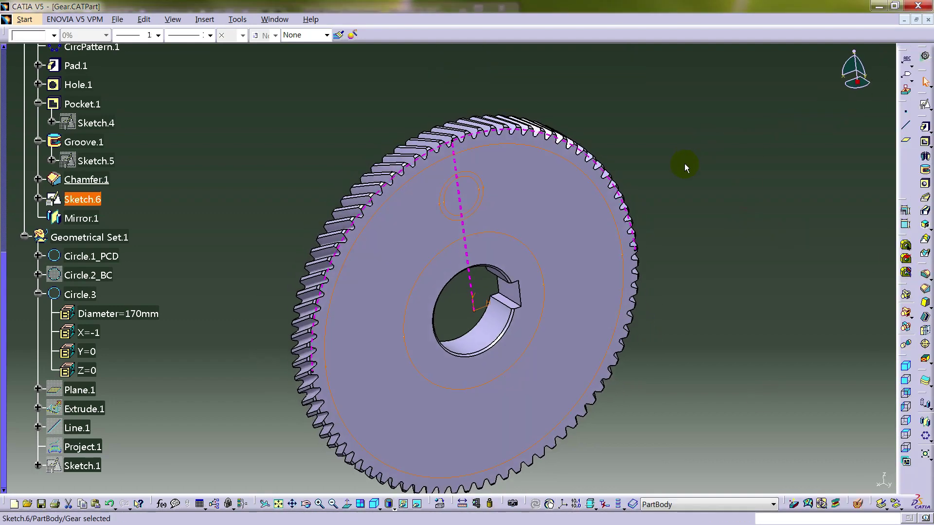
Step: Hide Circle.3 in Geometrical Set.1 again
middle_click_drag(598, 321, 784, 240)
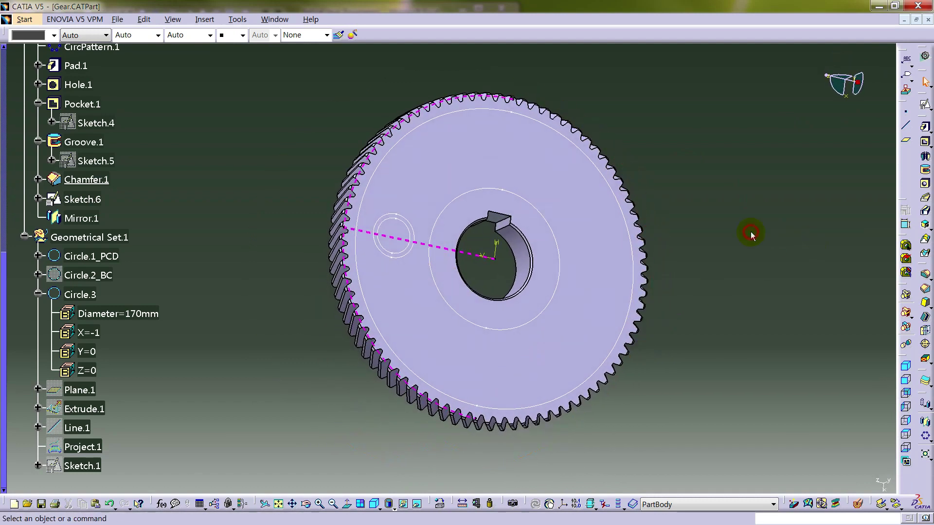
left_click(83, 294)
right_click(92, 295)
left_click(125, 323)
left_click(700, 175)
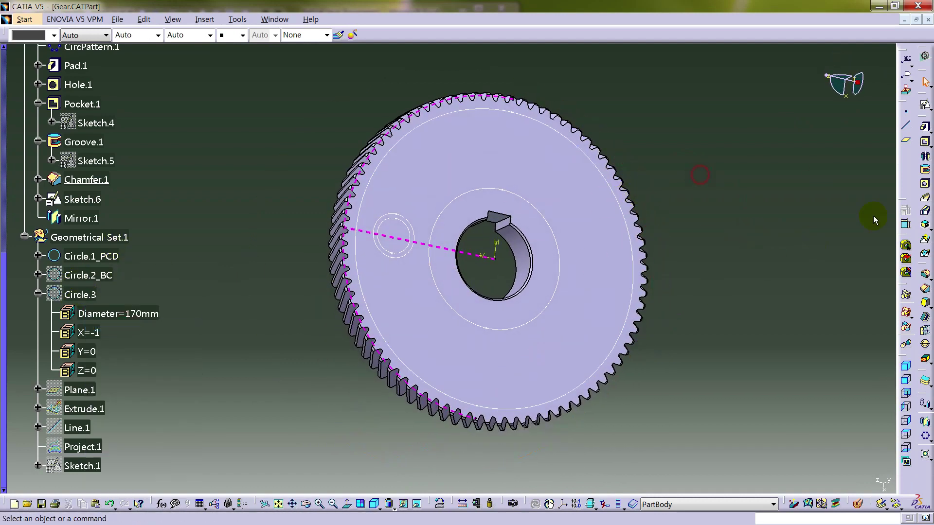
Step: Start a pocket with sub-elements of Sketch.6 as its profile, choosing the projected outer circle and the 80 mm circle
left_click(925, 141)
right_click(290, 363)
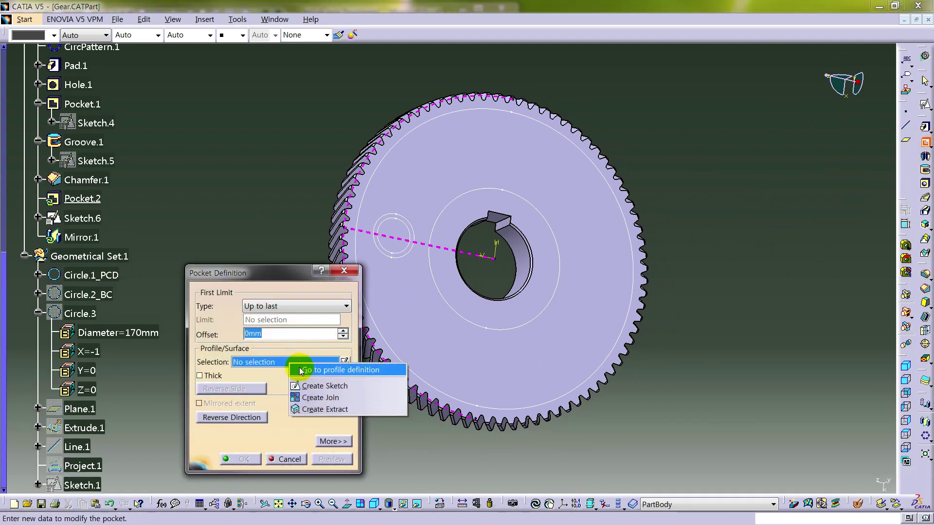
left_click(343, 372)
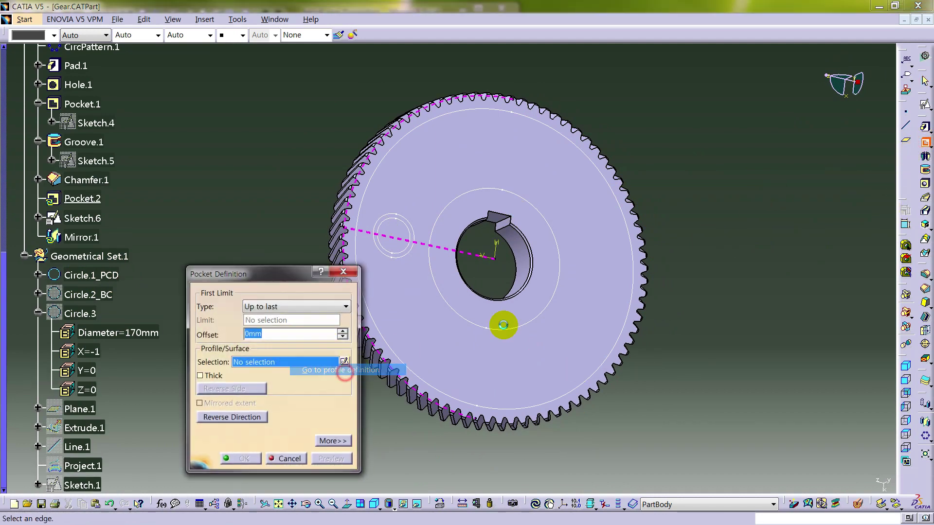
left_click(593, 162)
left_click(521, 196)
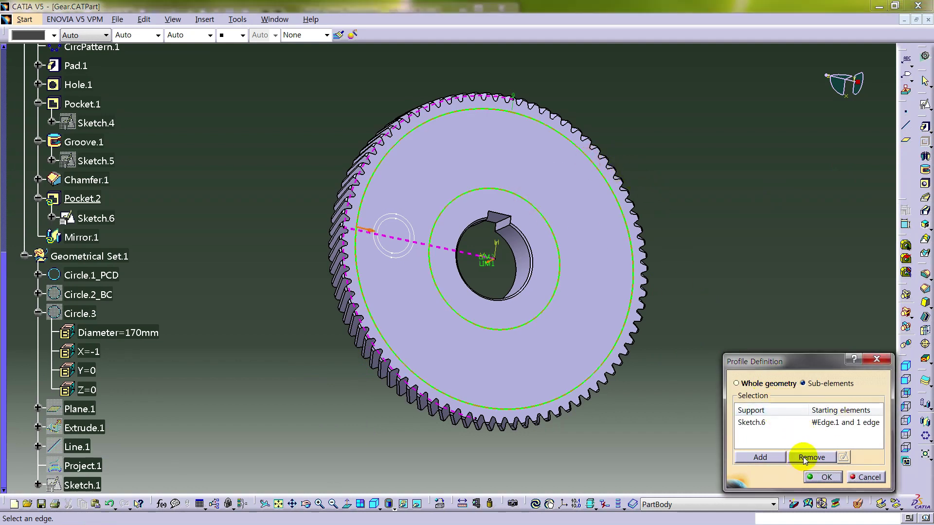
left_click(819, 477)
Step: Set the pocket's limit type to Dimension, enter its depth, and create the ring-shaped web recess
left_click(306, 306)
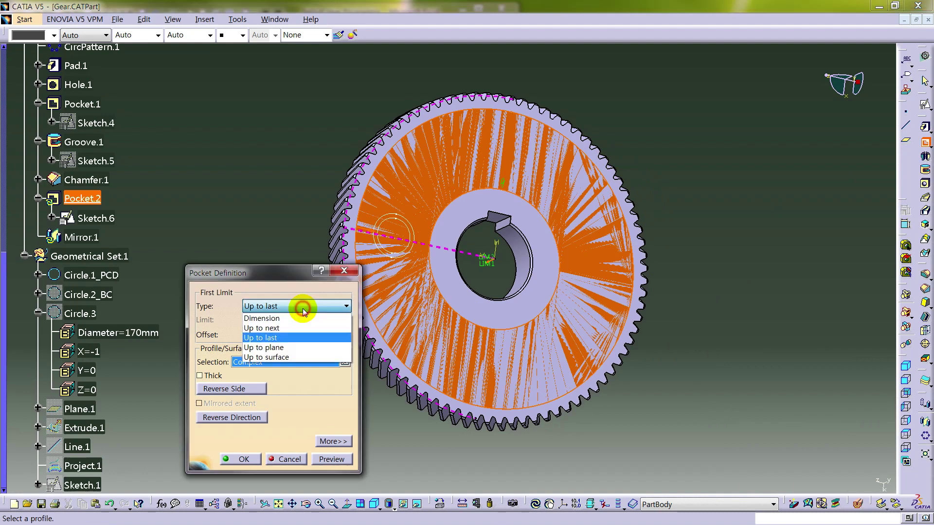
left_click(292, 318)
left_click(278, 320)
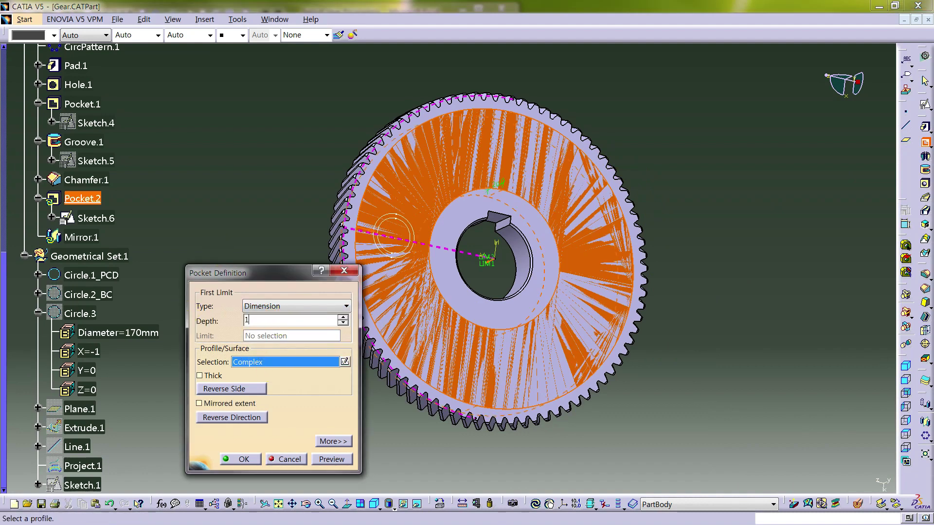
left_click(245, 459)
left_click(683, 181)
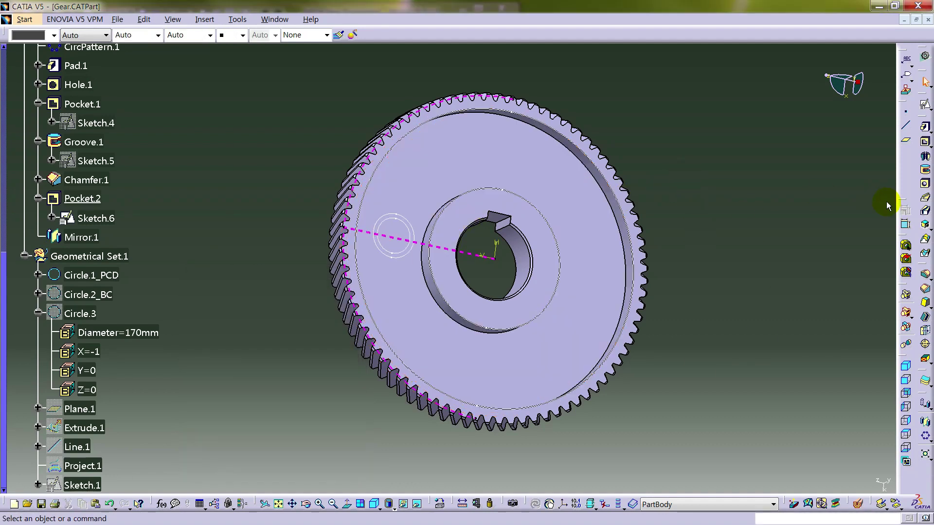
Step: Start a pad with only the 25 mm circle of Sketch.6 as its sub-element profile
left_click(925, 127)
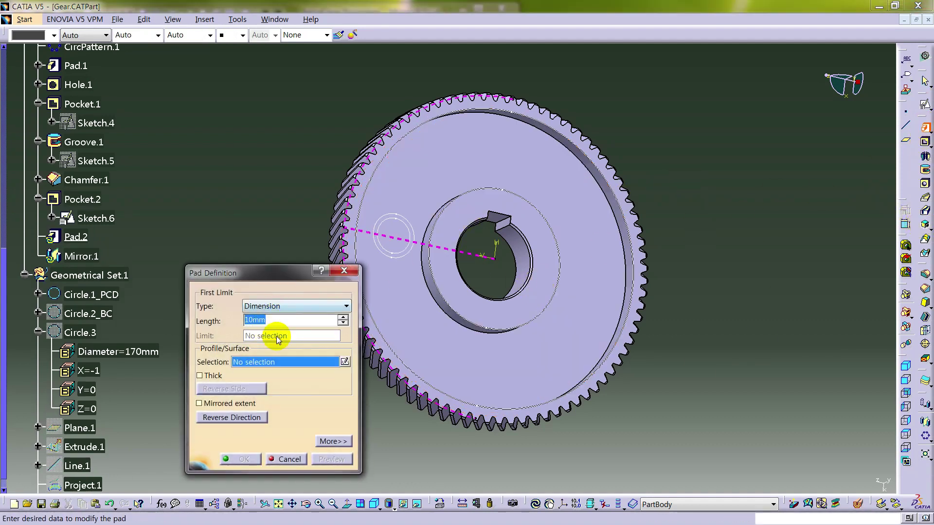
right_click(291, 361)
left_click(325, 366)
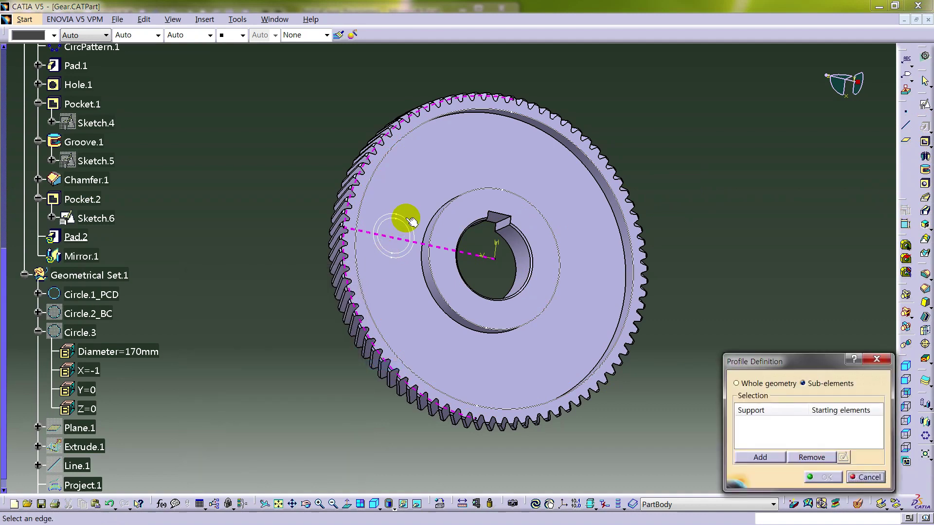
left_click(406, 218)
left_click(822, 477)
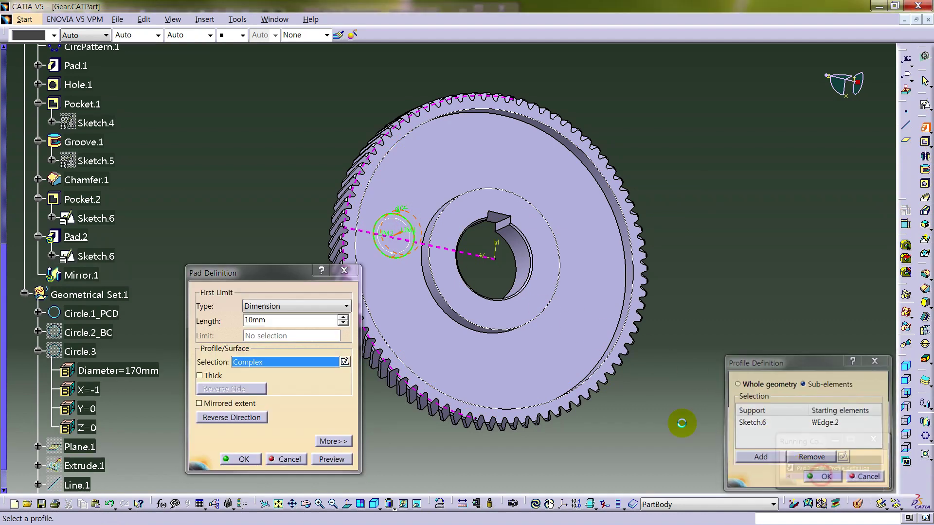
Step: Reverse the 10 mm pad's direction, enter a negative second-limit length, and create the round boss on the recessed web
left_click(243, 418)
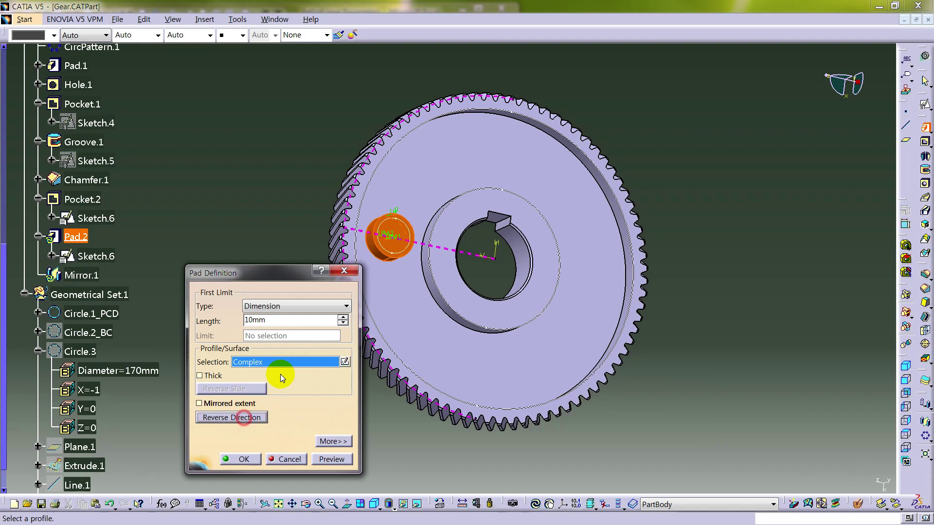
left_click(333, 441)
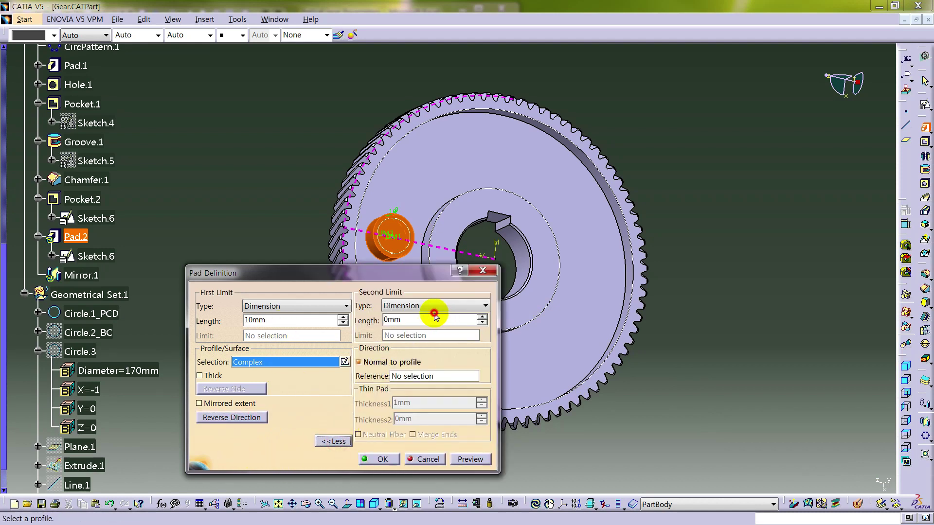
double_click(409, 319)
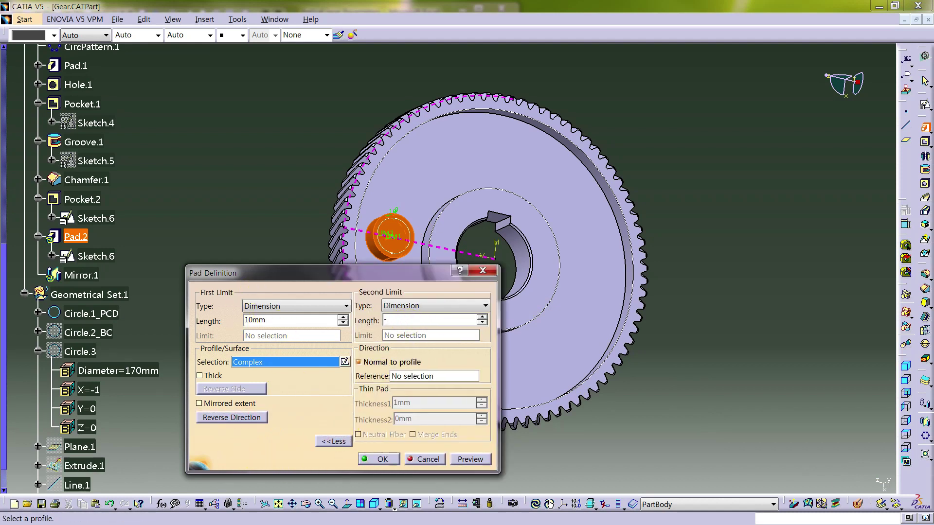
left_click(383, 455)
middle_click_drag(650, 209, 707, 142)
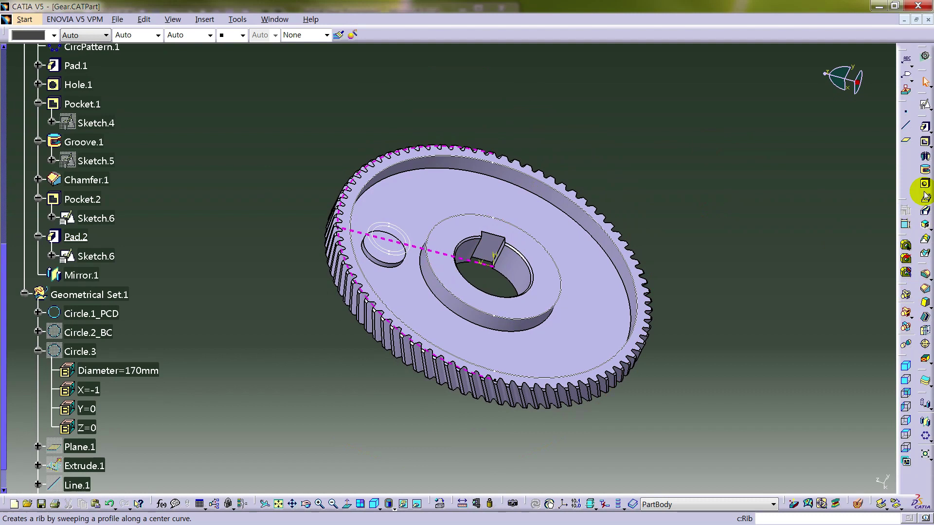
Step: Cut a pocket through the web at the boss, using only the inner circle of Sketch.6 as its sub-element profile
left_click(925, 143)
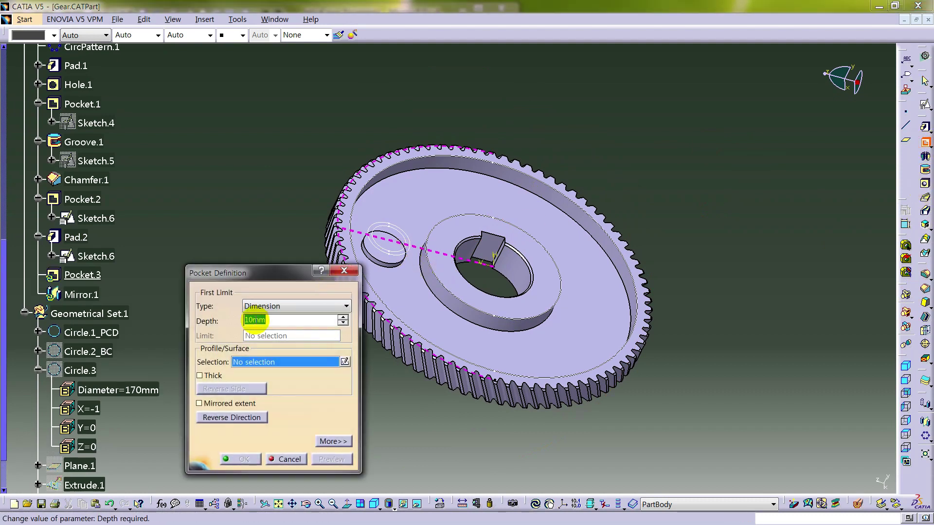
right_click(274, 362)
left_click(311, 370)
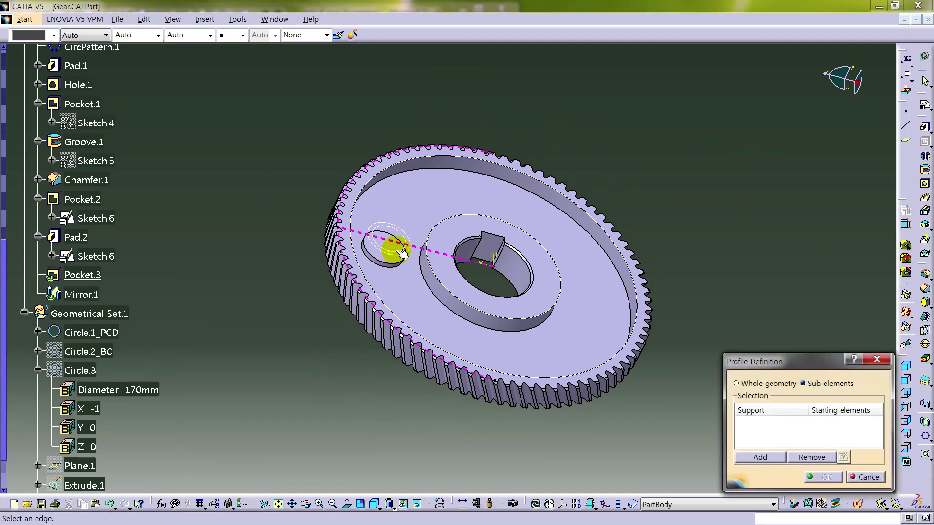
left_click(409, 249)
middle_click_drag(569, 338, 480, 371)
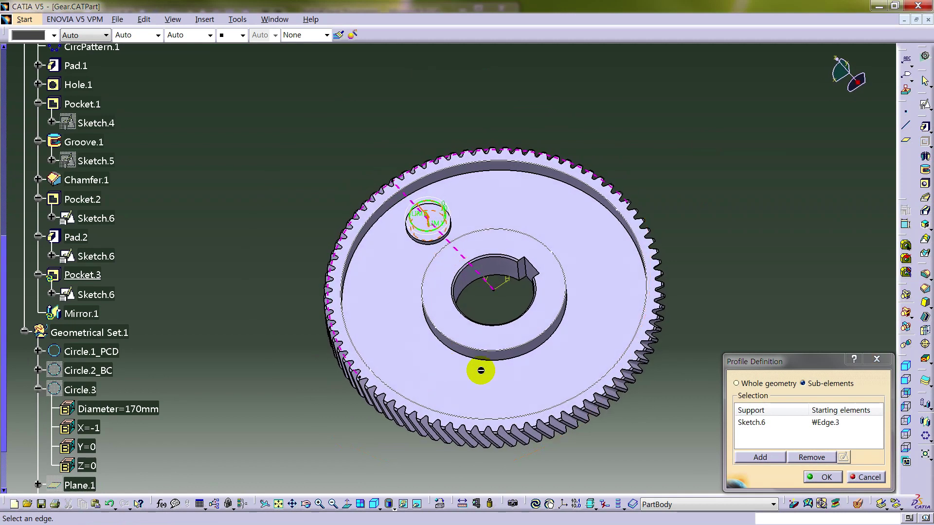
left_click(823, 477)
left_click(319, 305)
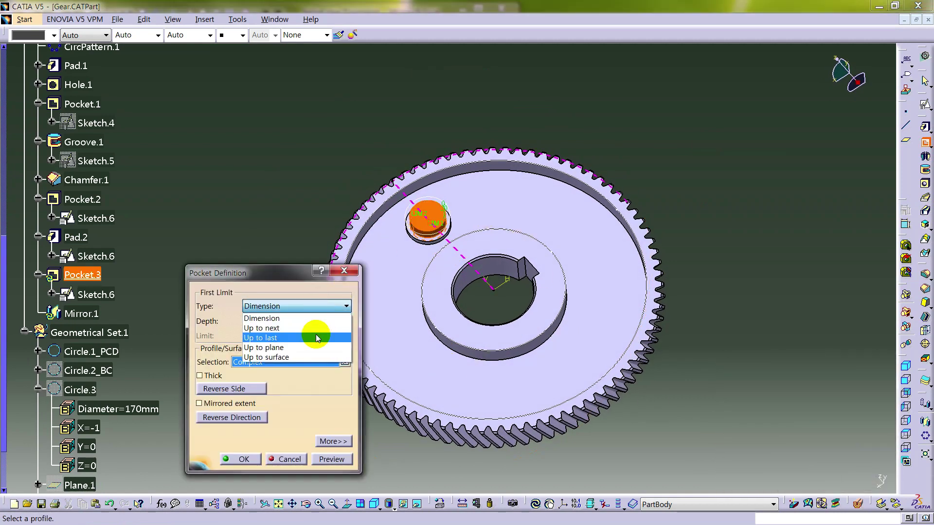
left_click(314, 329)
left_click(253, 459)
middle_click_drag(413, 214, 435, 213)
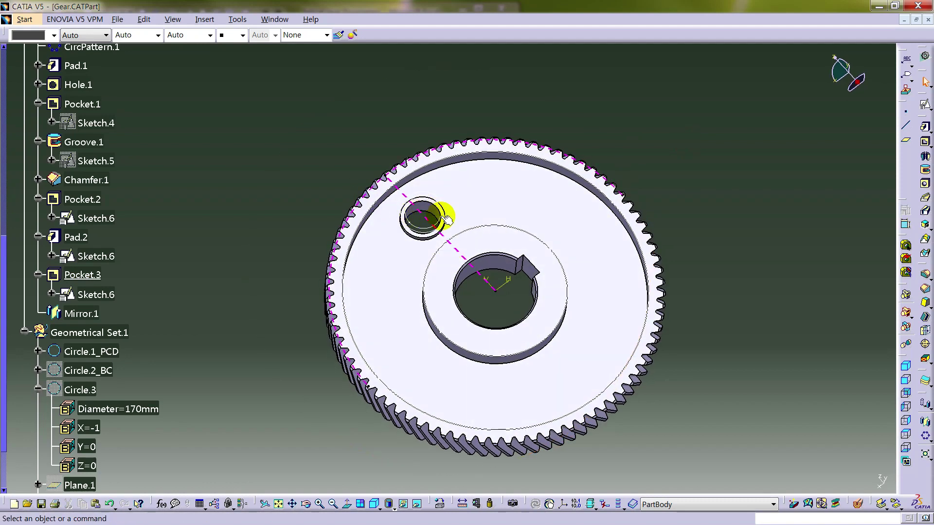
Step: Hide Sketch.6 from the model
right_click(445, 220)
left_click(481, 115)
middle_click_drag(481, 115, 821, 167)
middle_click_drag(592, 325, 599, 128)
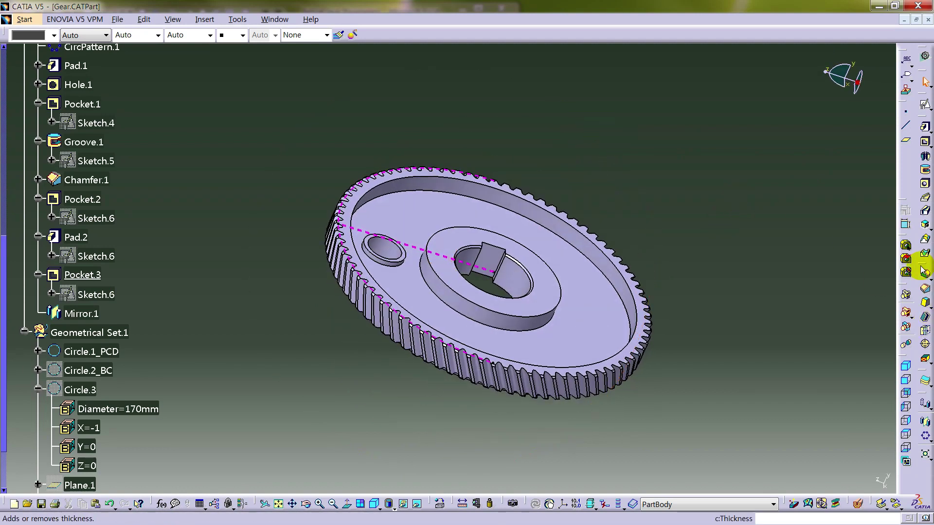
Step: Round the boss rim with a tritangent fillet between its outer wall and hole wall, removing the ring-shaped end face
scroll(870, 243, "down", 2)
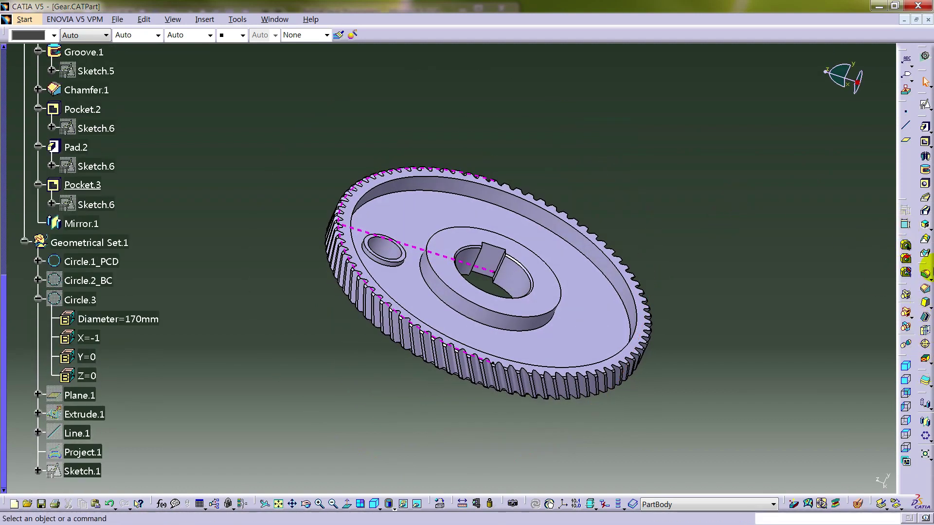
left_click(927, 273)
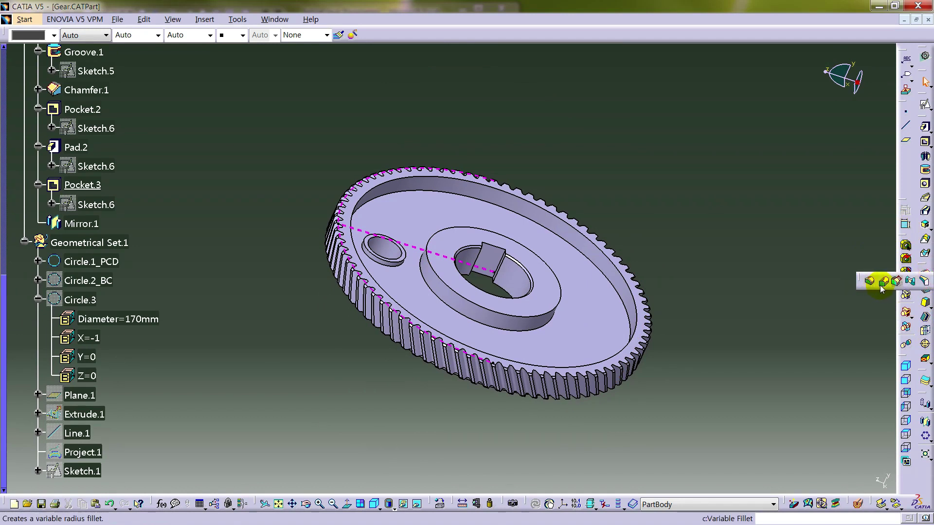
left_click(925, 281)
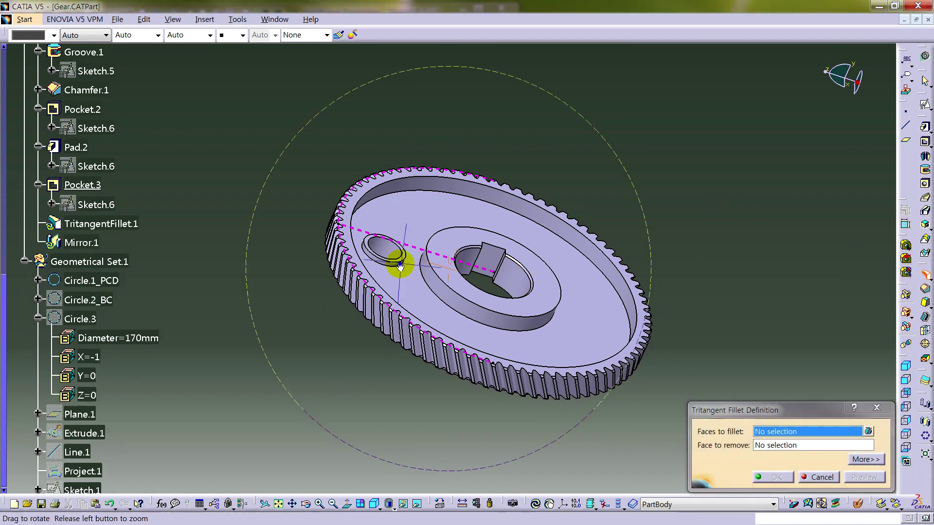
scroll(395, 255, "up", 5)
left_click(244, 248)
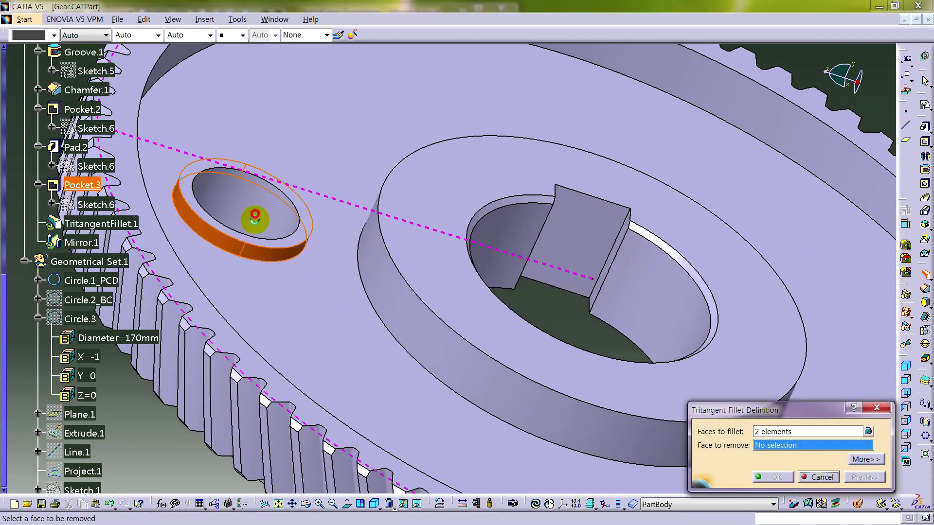
left_click(286, 247)
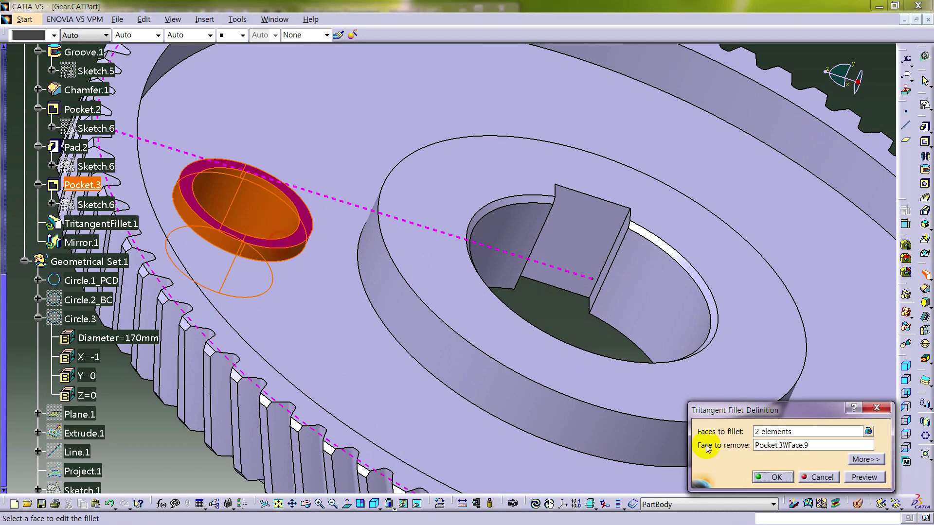
left_click(772, 477)
middle_click_drag(373, 220, 446, 260)
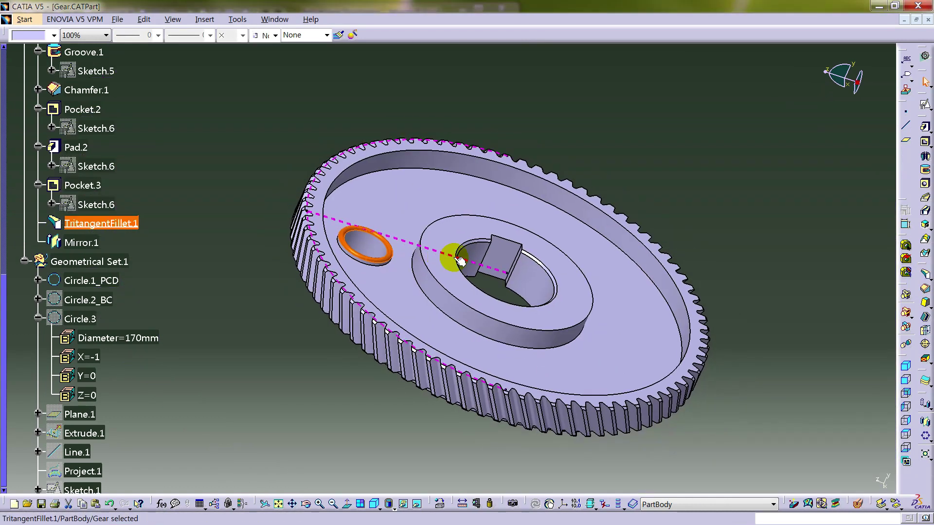
left_click(205, 329)
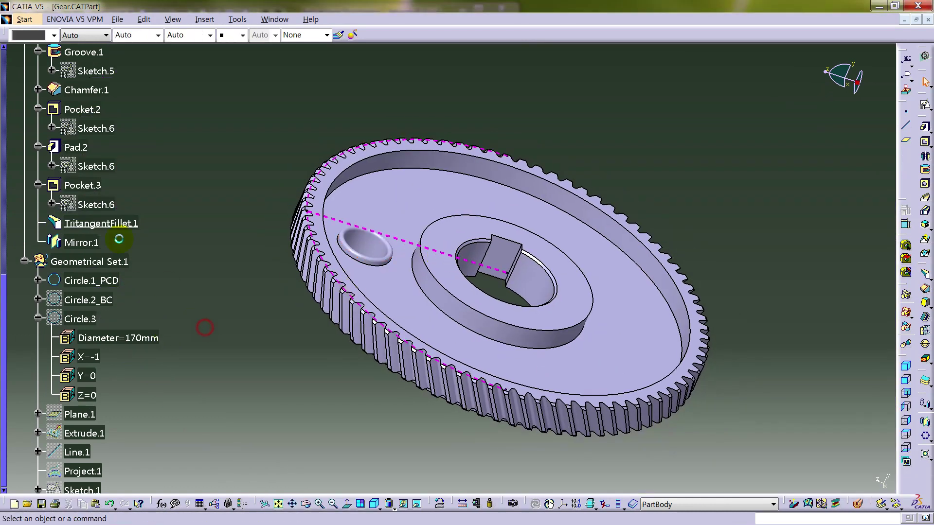
Step: Start a circular pattern of Pad.2, Pocket.3 and TritangentFillet.1, using the hub's outer cylindrical face as the reference direction
left_click(78, 147)
left_click(82, 186, "ctrl")
left_click(100, 223, "ctrl")
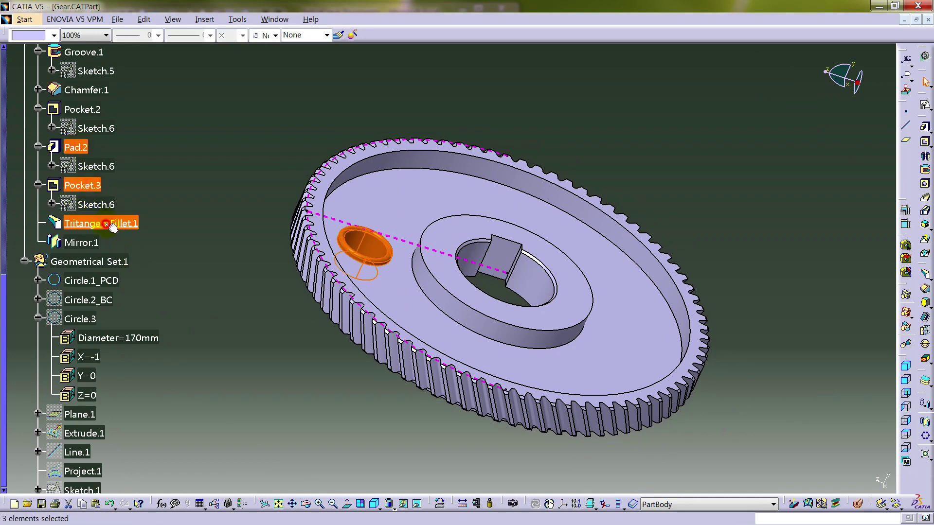
left_click(925, 437)
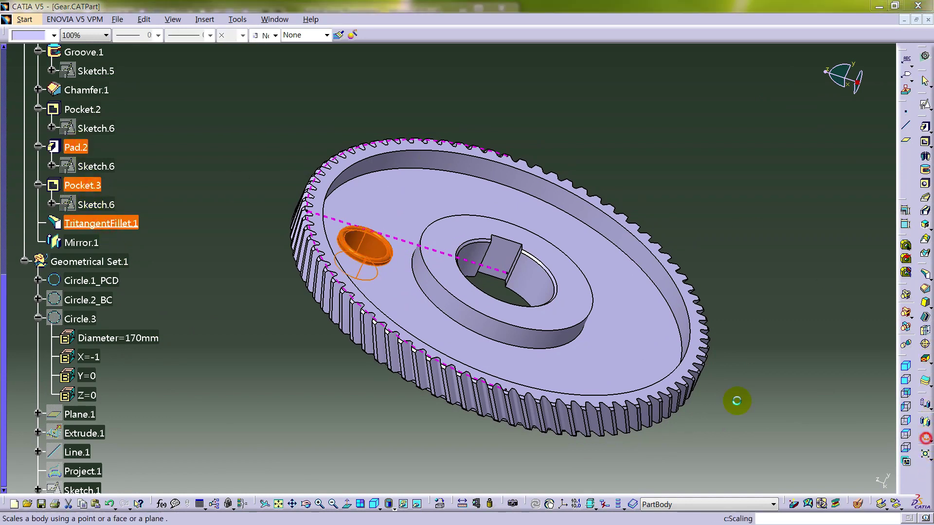
left_click(518, 318)
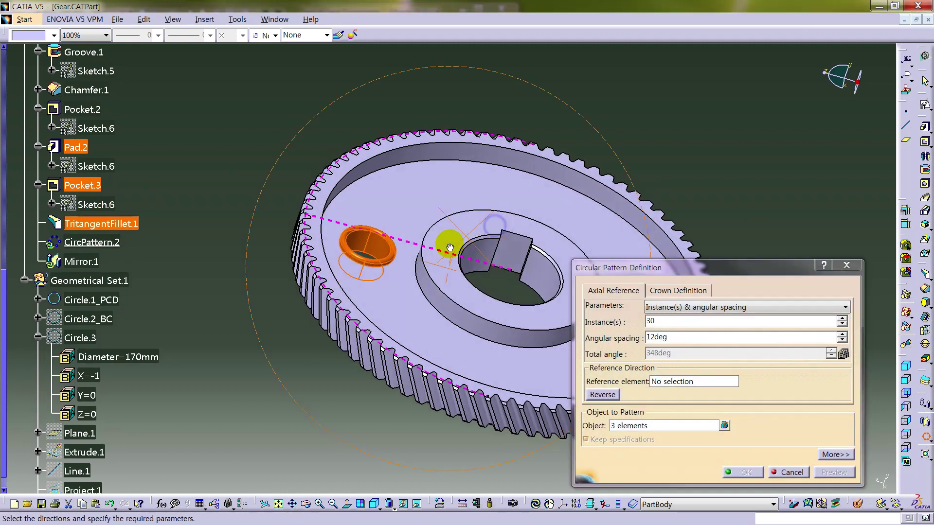
left_click(679, 382)
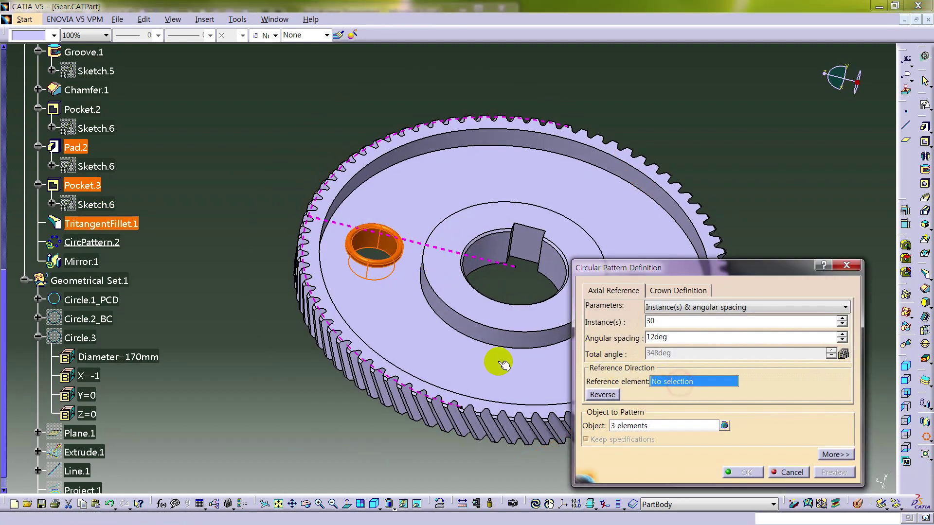
left_click(486, 331)
Step: Set the circular pattern to Complete crown with 6 instances and create the ring of bosses
left_click(681, 307)
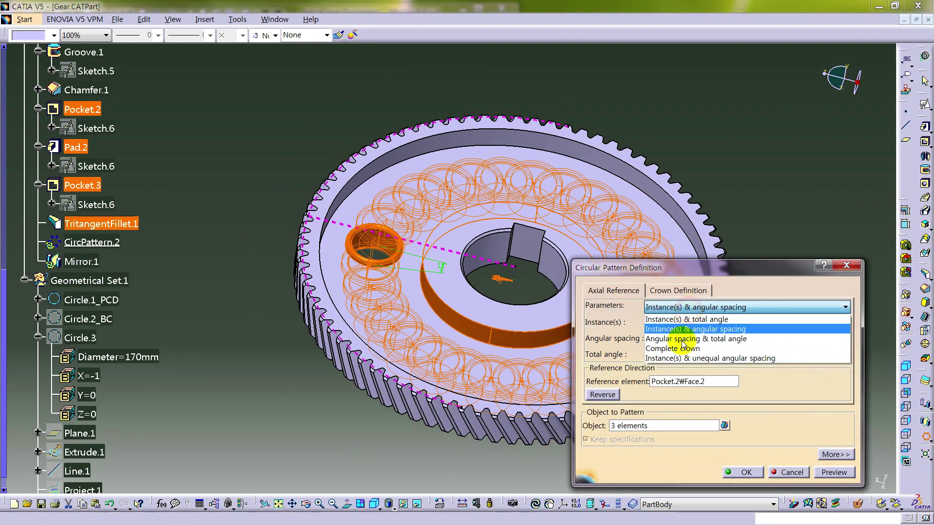
left_click(681, 345)
left_click_drag(680, 323, 605, 321)
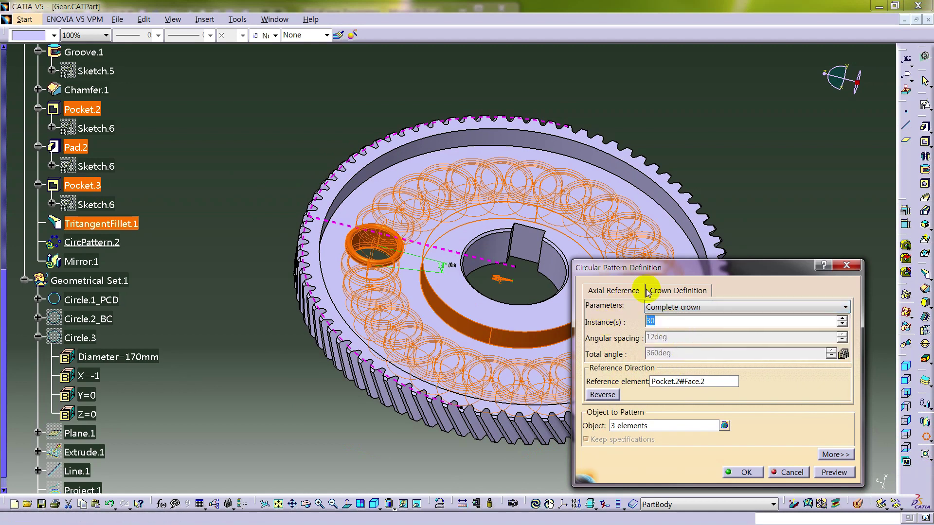
left_click(746, 472)
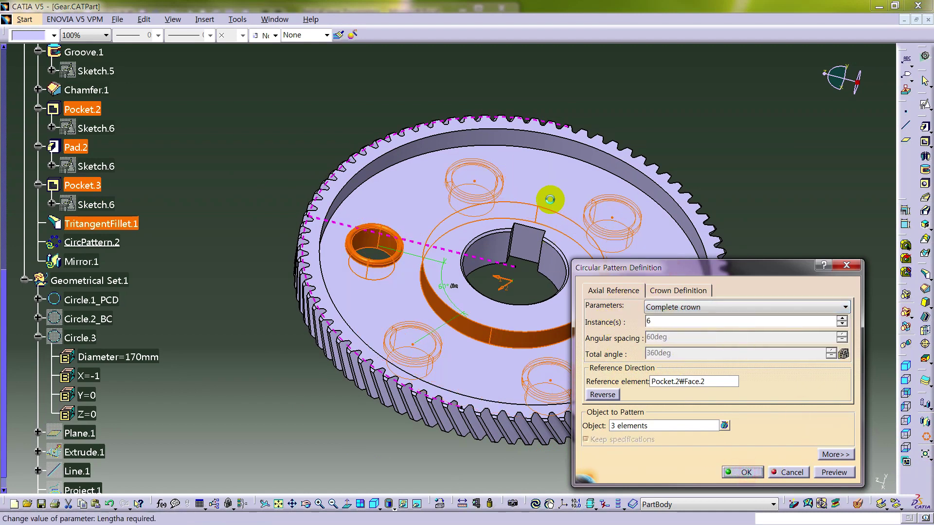
left_click(763, 171)
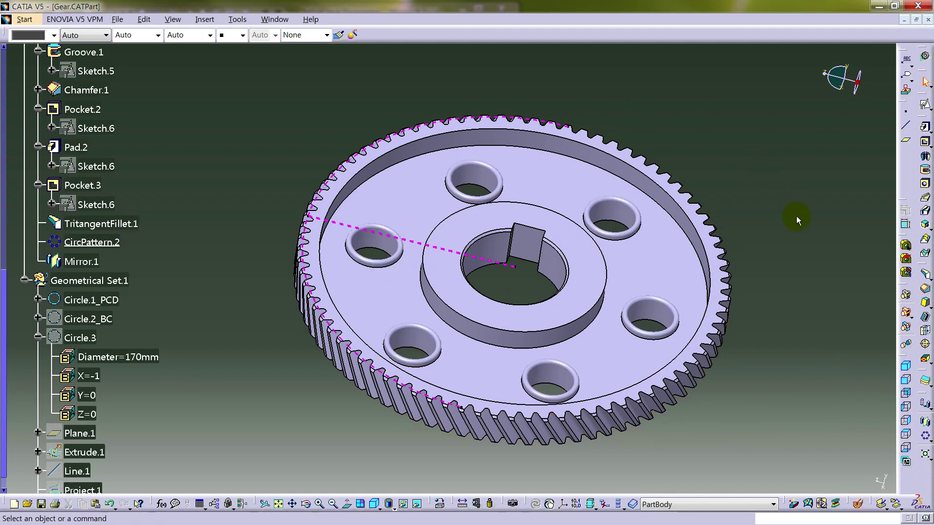
Step: Apply a 2 mm edge fillet to the recessed web face, covering the rim, hub and boss base edges
left_click(926, 275)
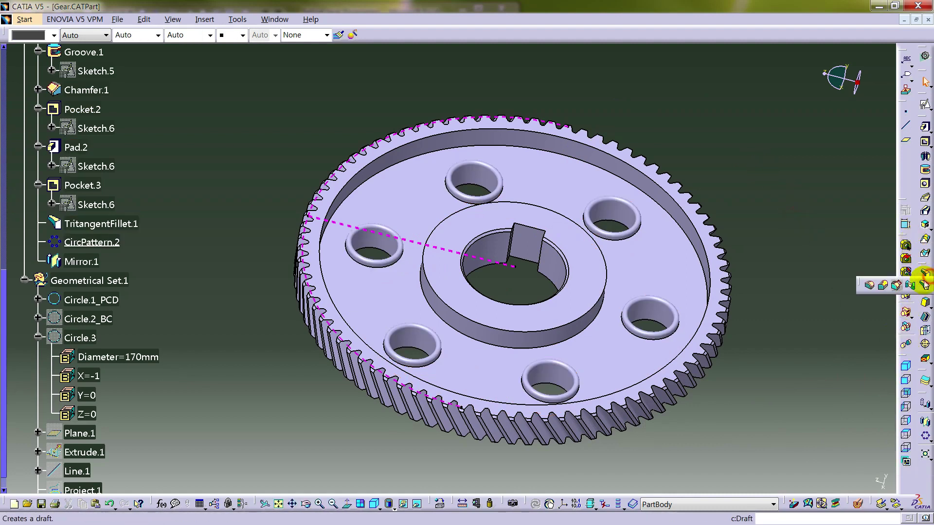
left_click(869, 285)
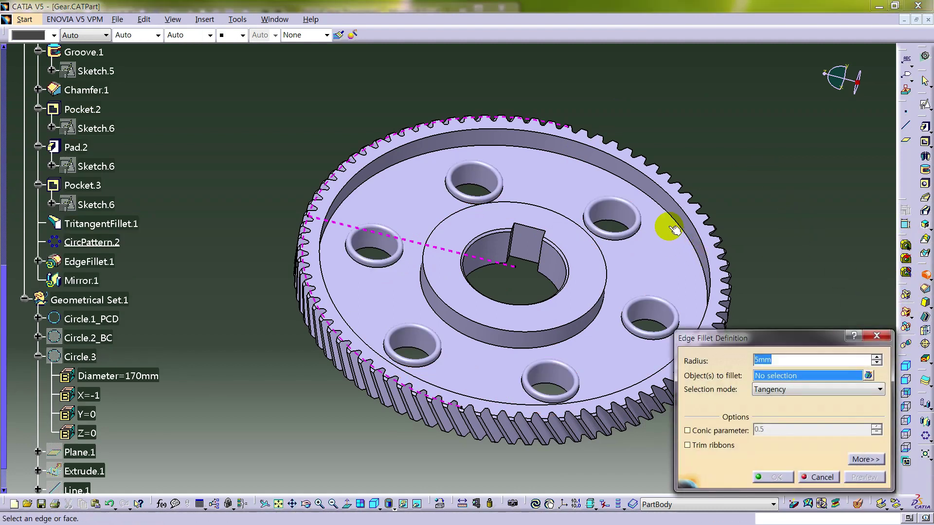
left_click(664, 204)
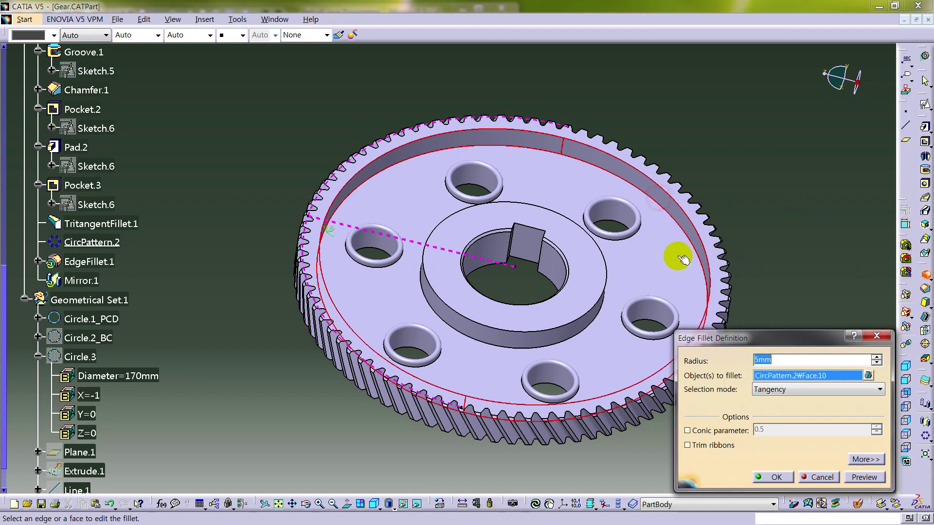
left_click(637, 264)
type("2")
left_click(649, 188)
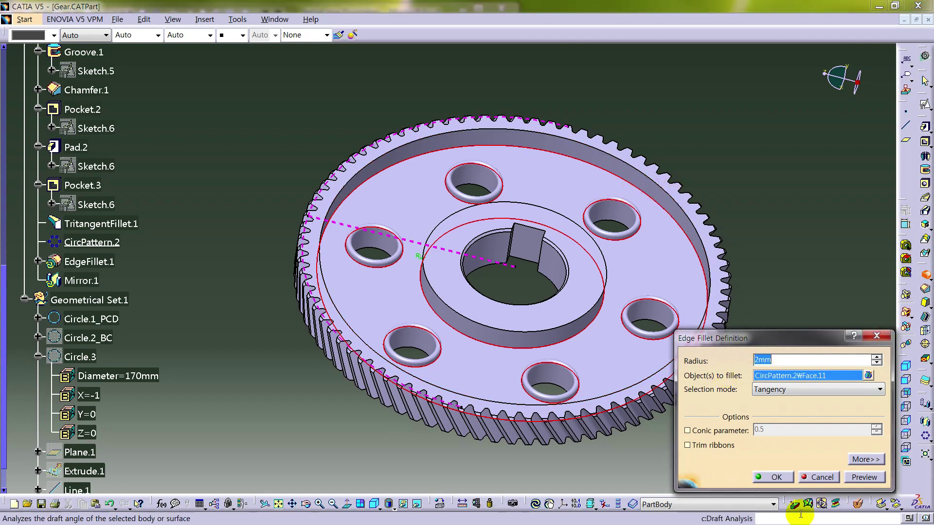
left_click(771, 476)
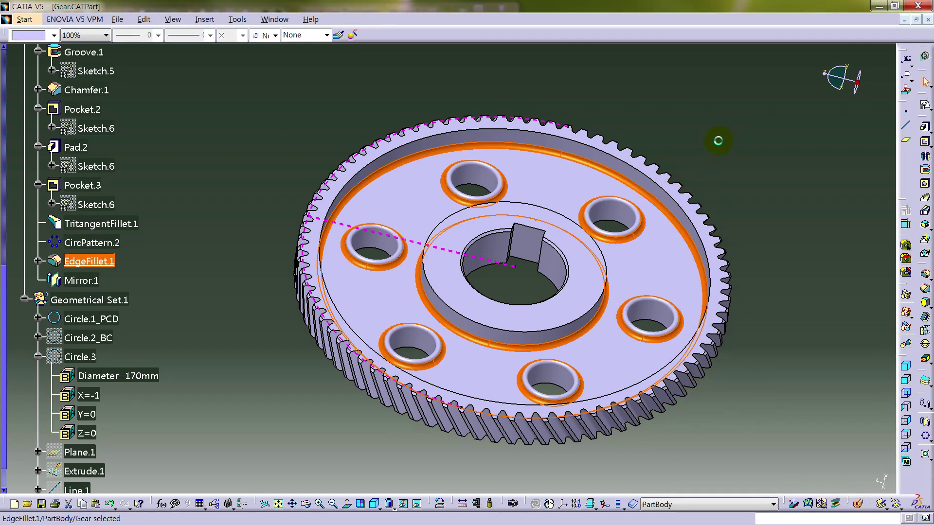
Step: Set the angle formula of Line.1 in Geometrical Set.1 to -B, reversing the gear's helix direction
middle_click_drag(678, 192, 683, 332)
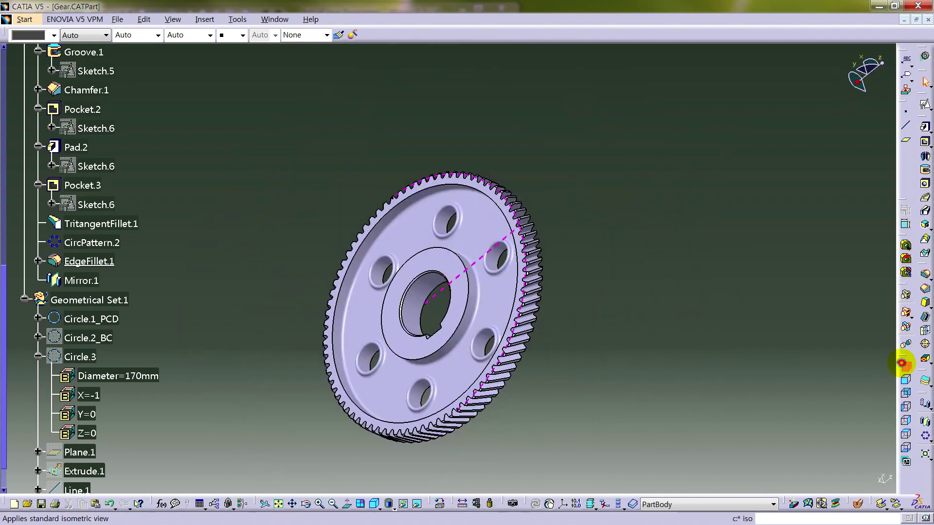
left_click(904, 419)
middle_click_drag(687, 314, 535, 188)
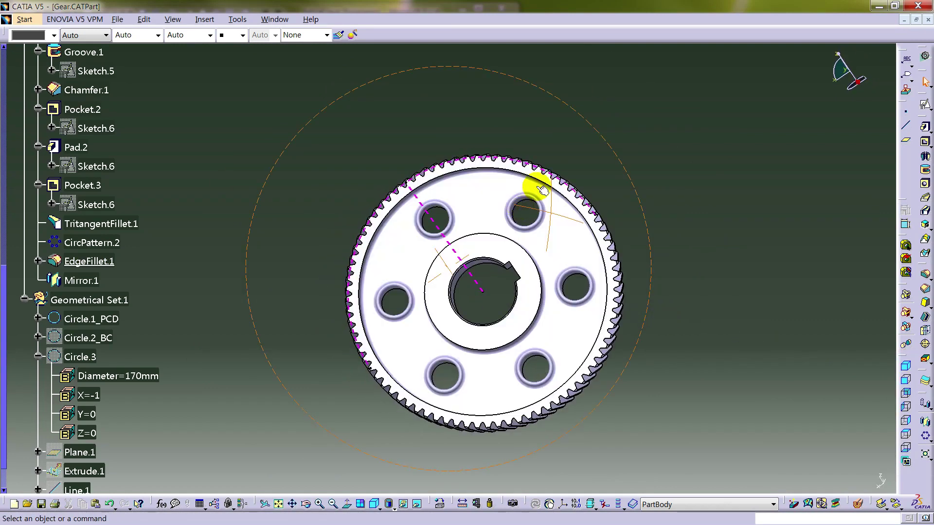
scroll(188, 252, "up", 3)
scroll(124, 211, "up", 3)
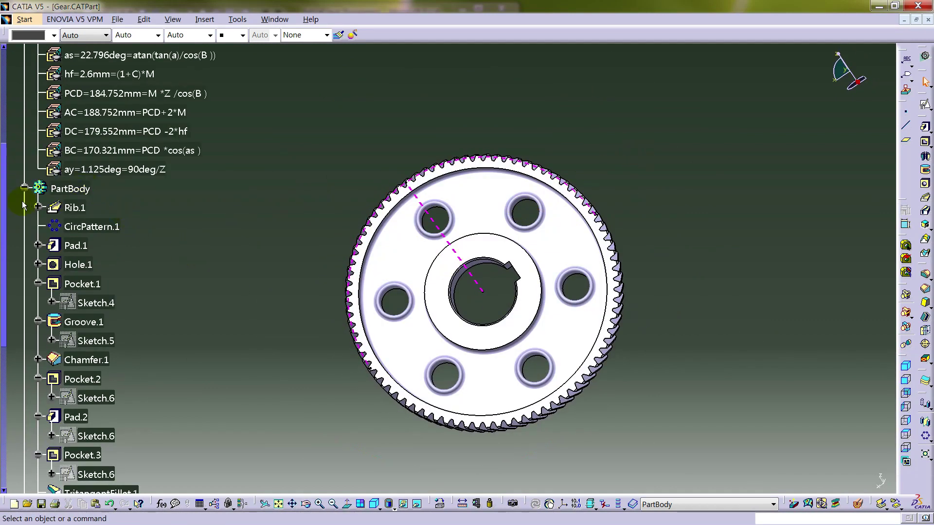
left_click(24, 189)
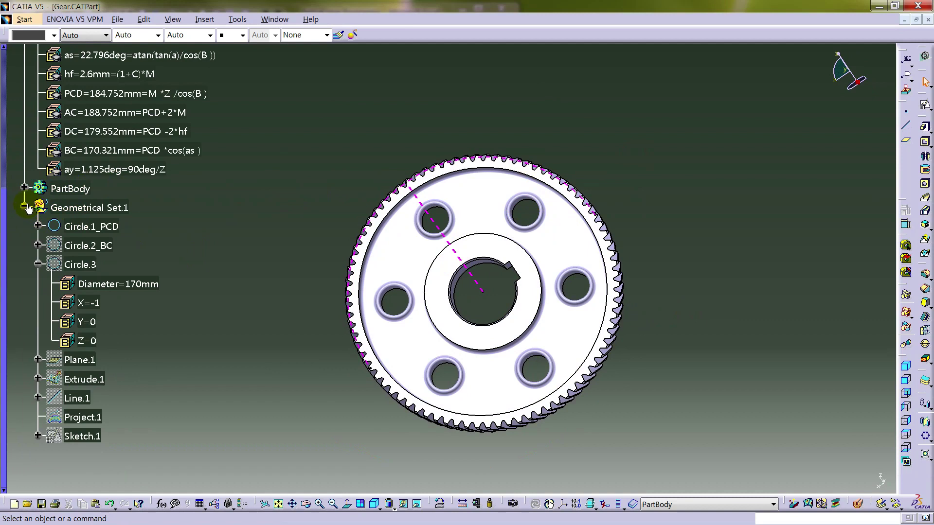
left_click(39, 398)
scroll(161, 367, "down", 3)
double_click(74, 263)
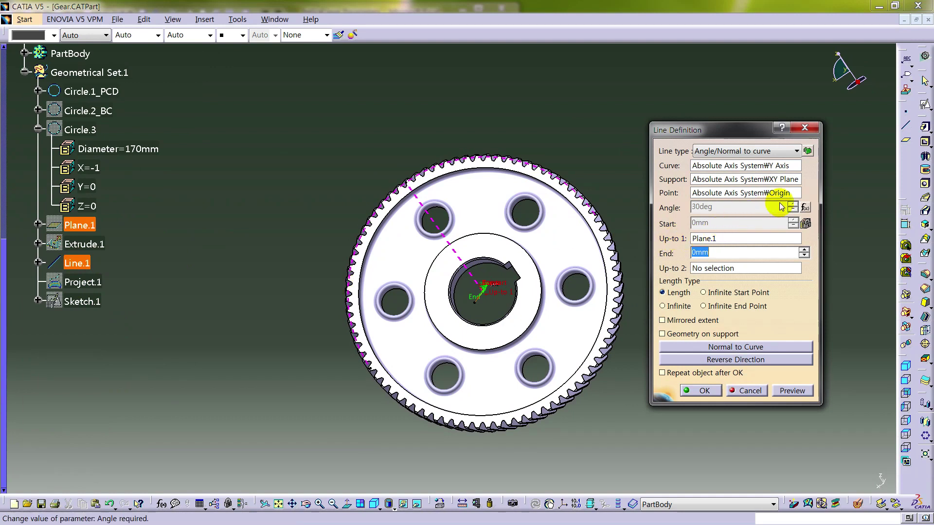
left_click(805, 209)
type("B")
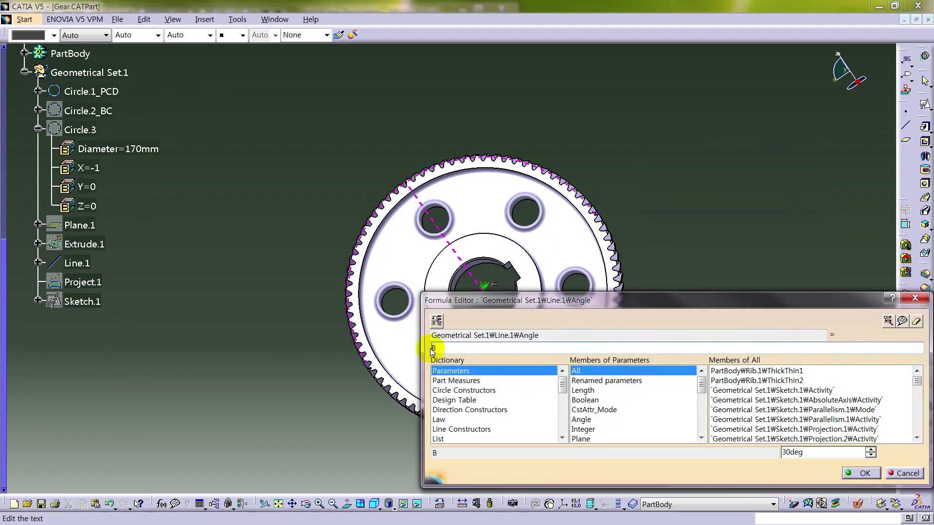
middle_click_drag(318, 229, 759, 273)
left_click(863, 473)
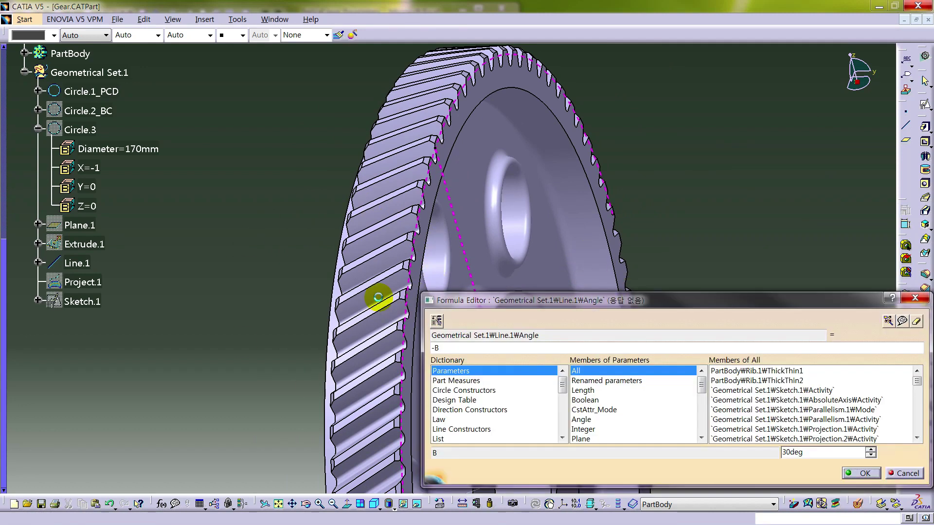
left_click(505, 320)
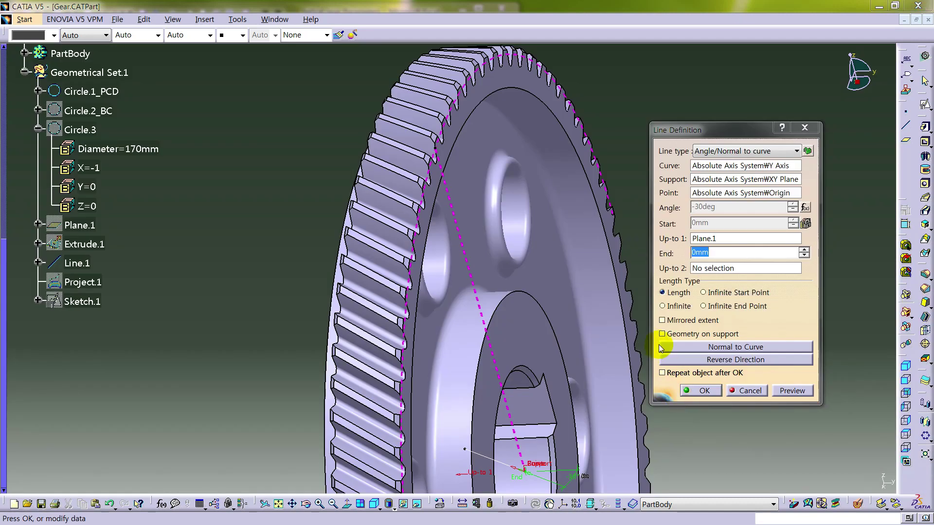
left_click(704, 390)
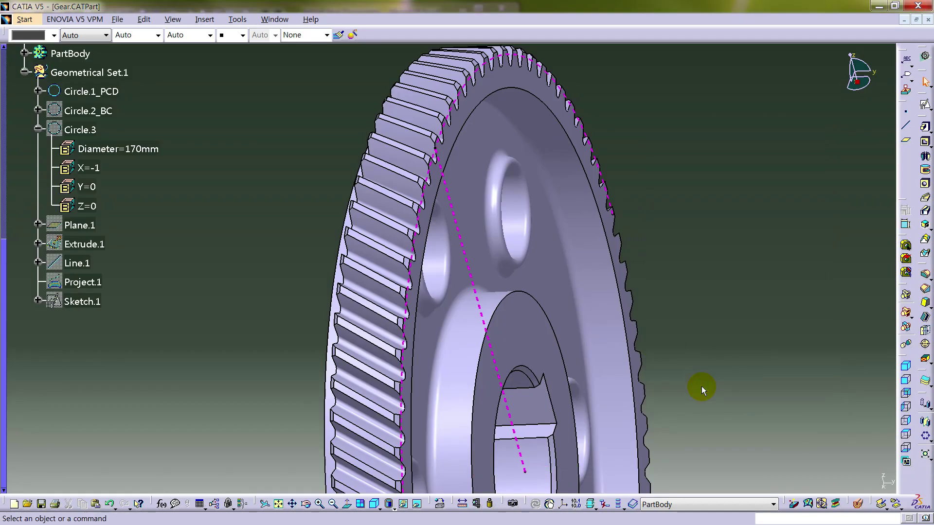
Step: Collapse the Geometrical Set.1 and Parameters branches of the gear's specification tree
middle_click_drag(710, 227, 661, 219)
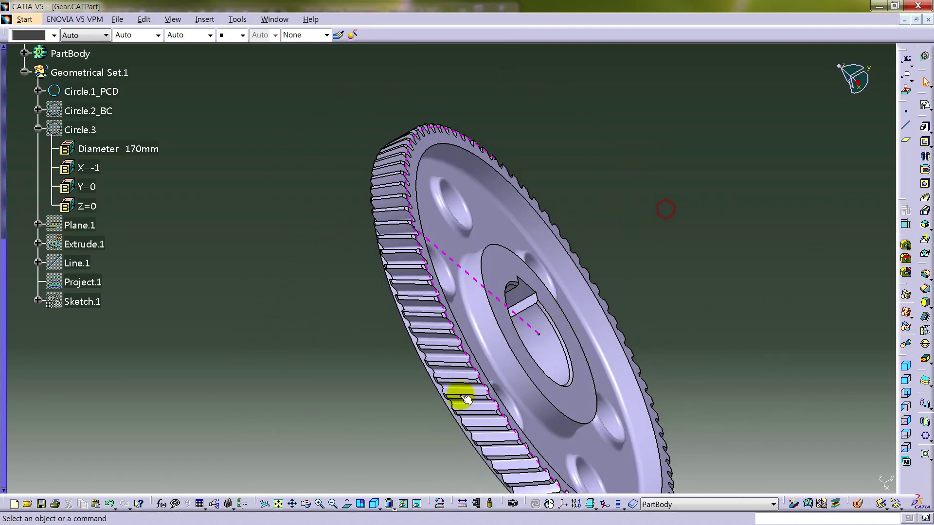
left_click(381, 502)
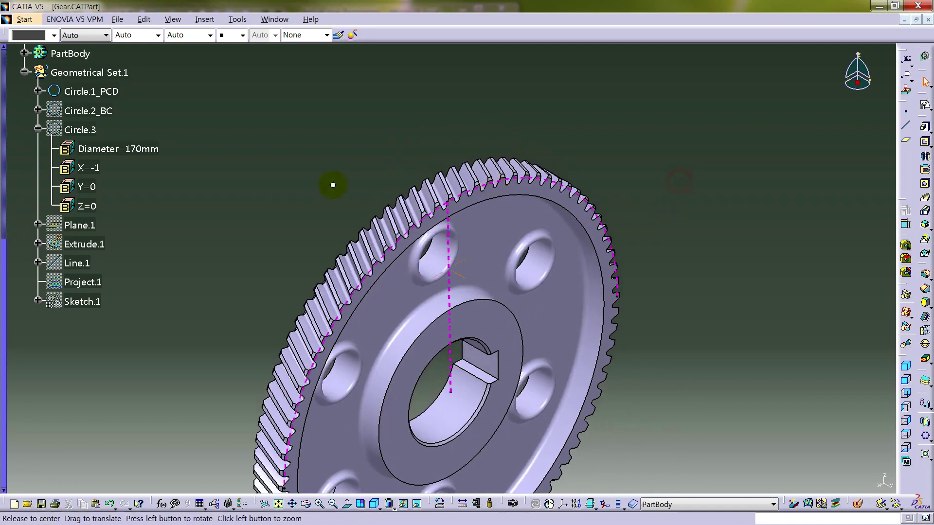
scroll(213, 215, "up", 3)
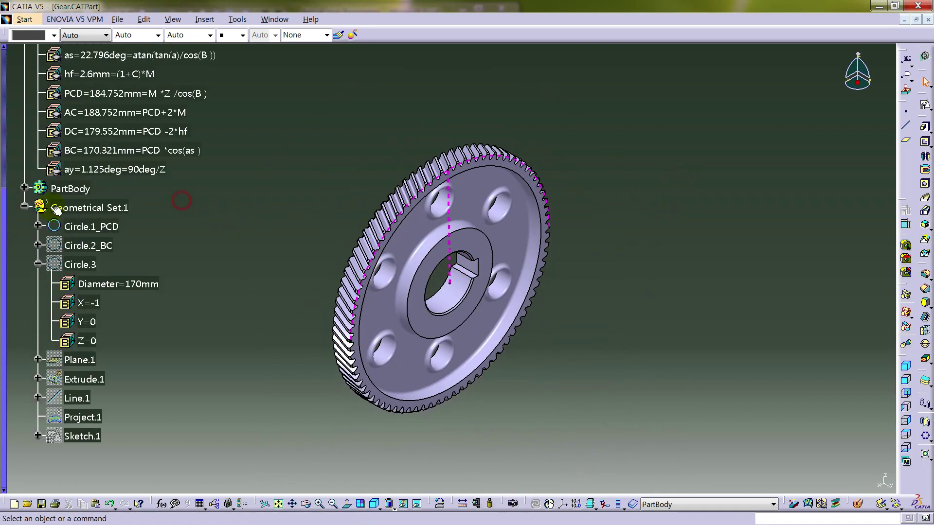
left_click(24, 208)
scroll(131, 211, "up", 3)
left_click(25, 120)
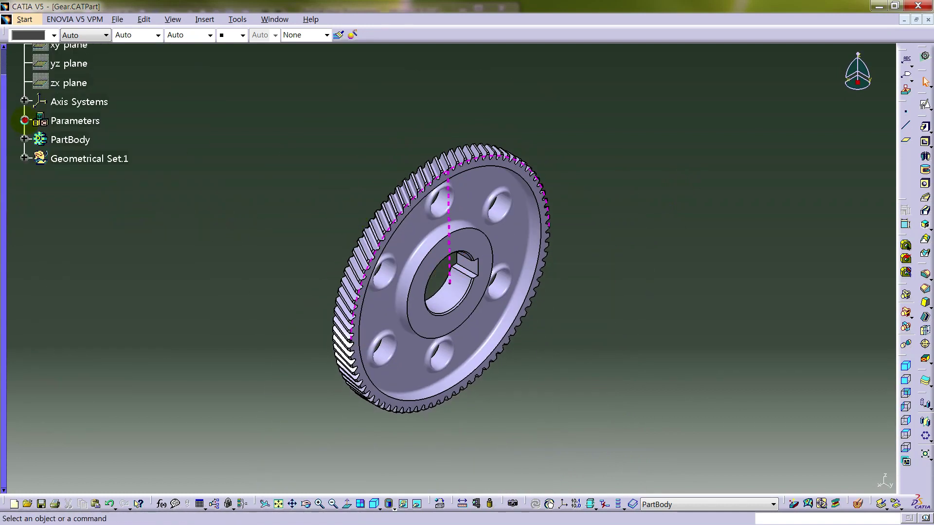
scroll(107, 169, "up", 5)
middle_click_drag(557, 270, 584, 254)
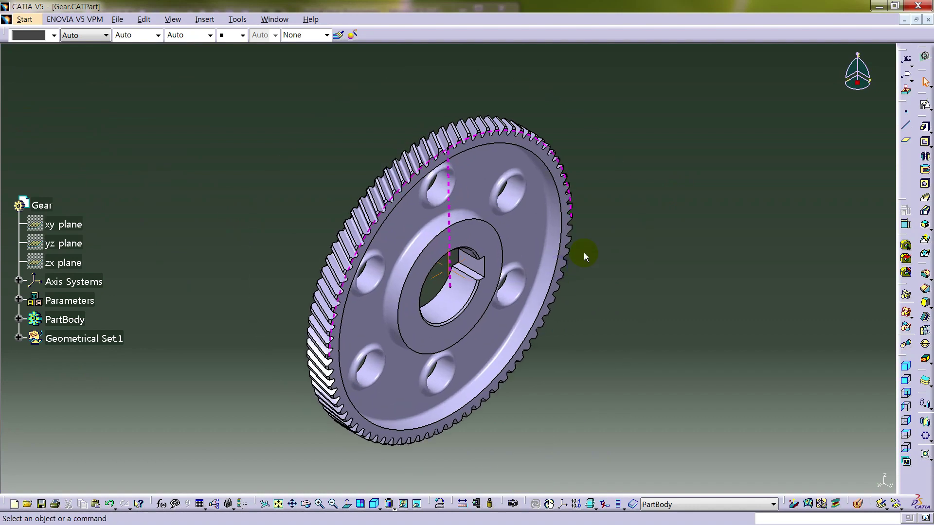
Step: Define the gear's PartBody as the in-work object and save the Gear part
right_click(66, 319)
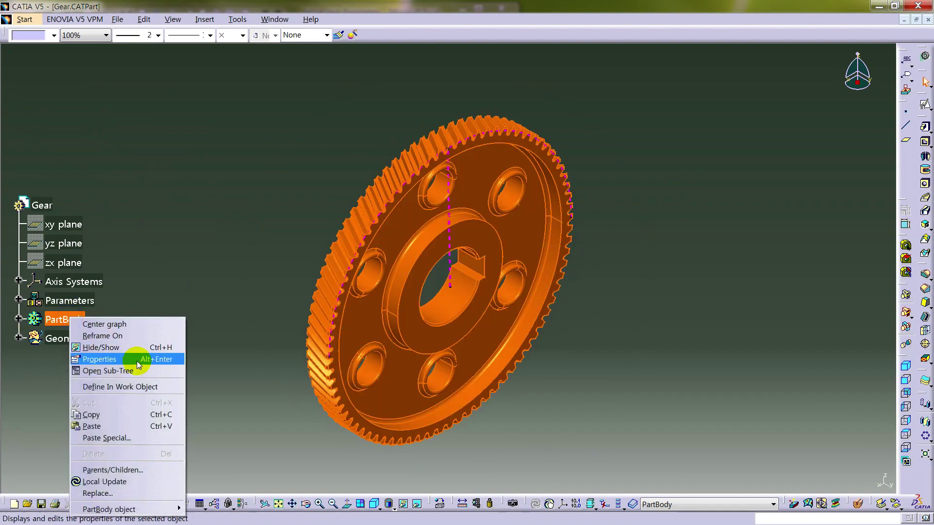
left_click(146, 384)
middle_click_drag(479, 304, 497, 288)
left_click(117, 19)
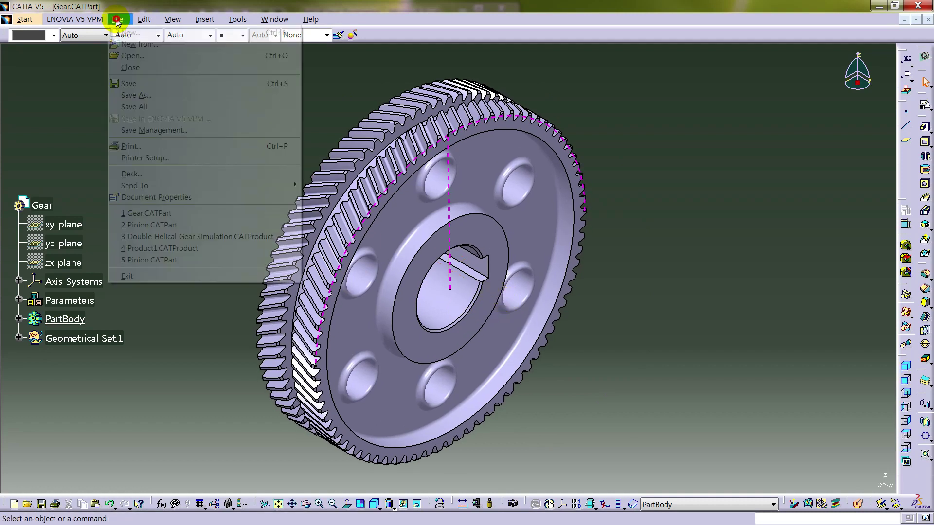
left_click(129, 83)
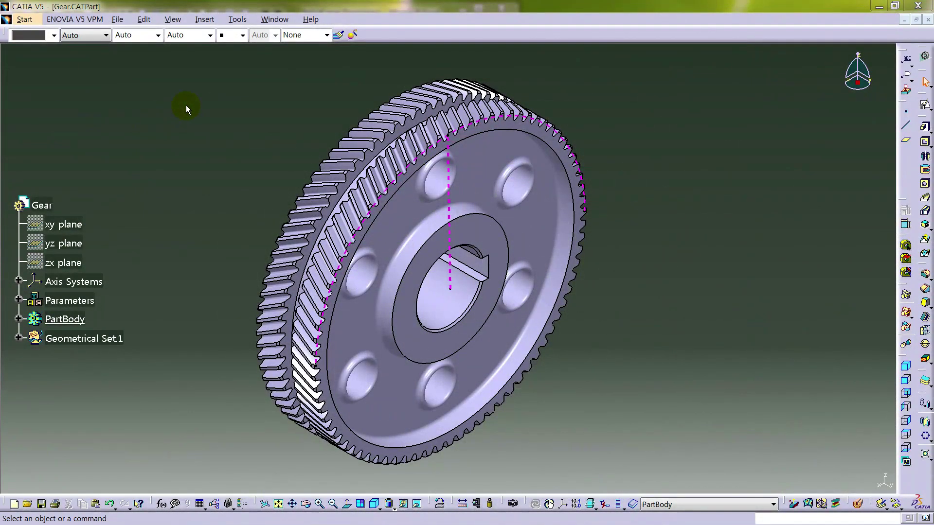
Step: Close the Gear part and create a new product in the Assembly Design workbench
left_click(186, 105)
middle_click_drag(528, 378, 204, 199)
middle_click_drag(484, 276, 737, 109)
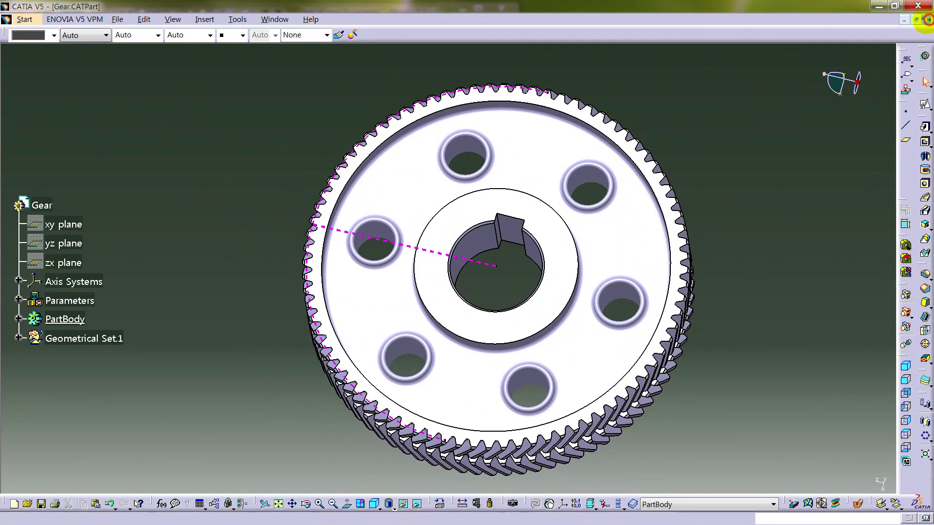
left_click(928, 20)
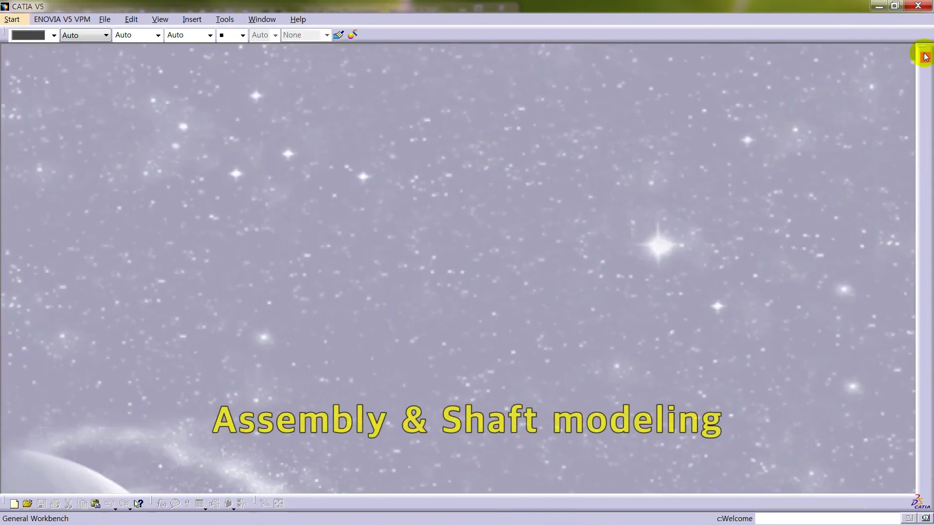
left_click(926, 57)
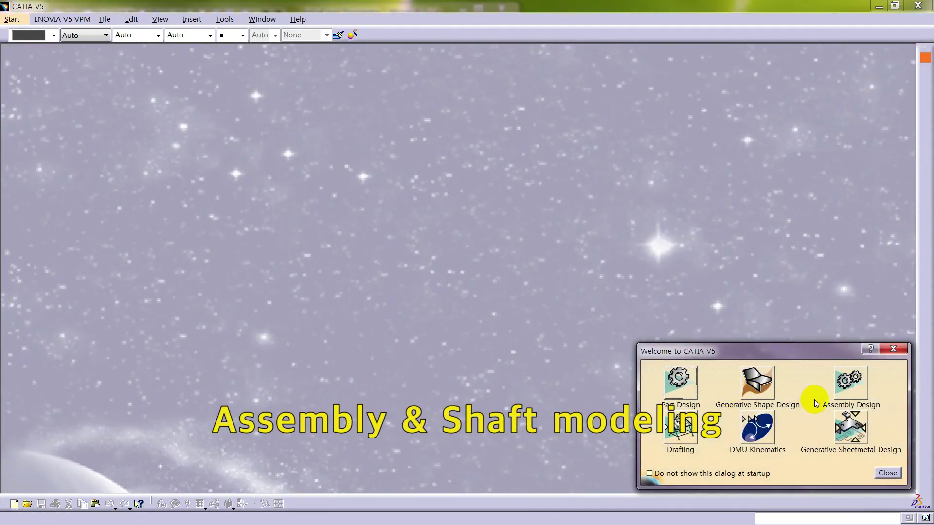
left_click(849, 383)
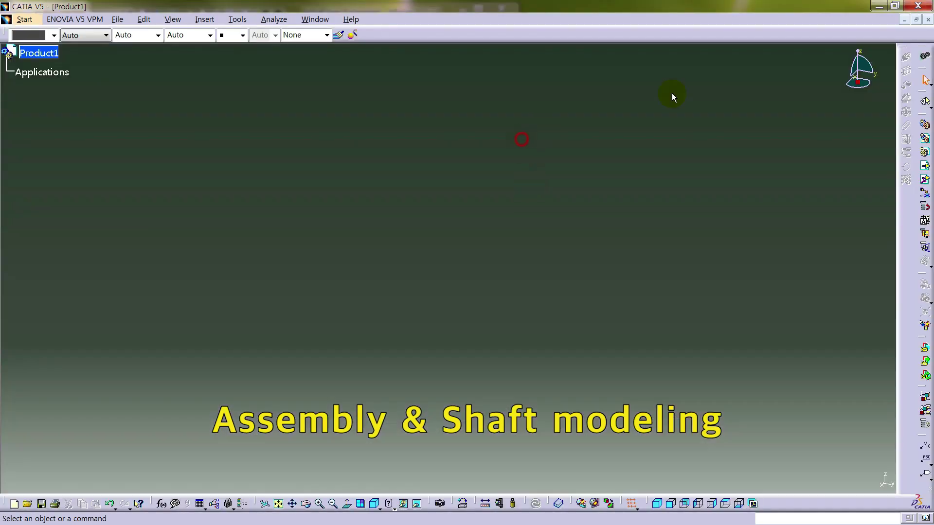
Step: Insert the existing Gear and Pinion parts from the Helical gear folder into Product1
left_click(925, 166)
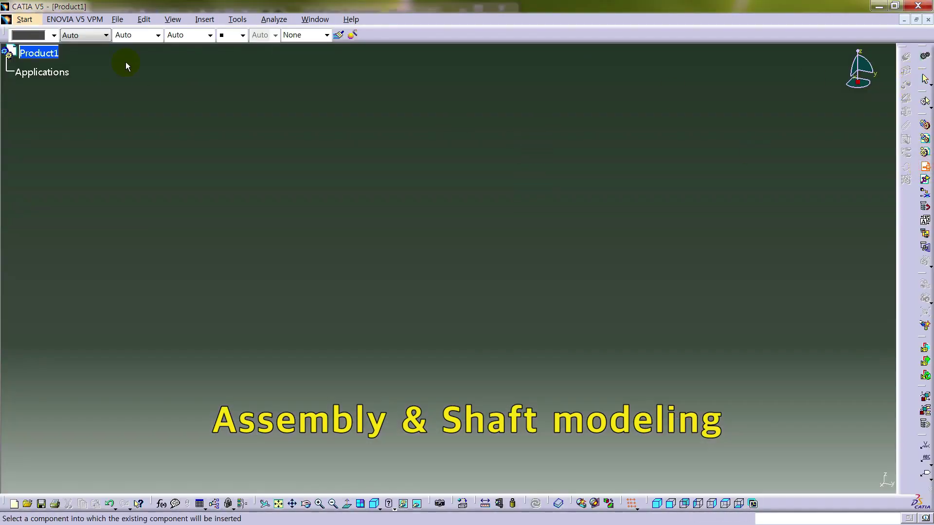
left_click(56, 54)
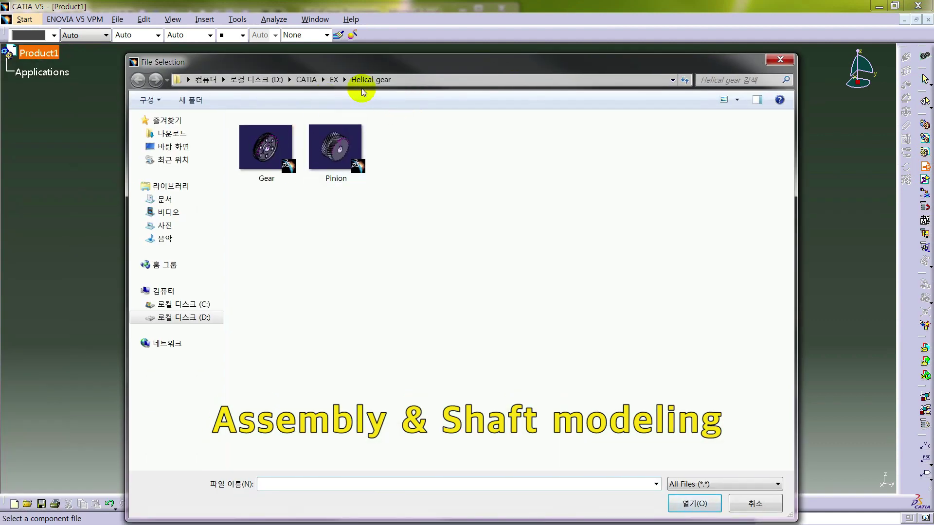
left_click(266, 160)
left_click(339, 153, "ctrl")
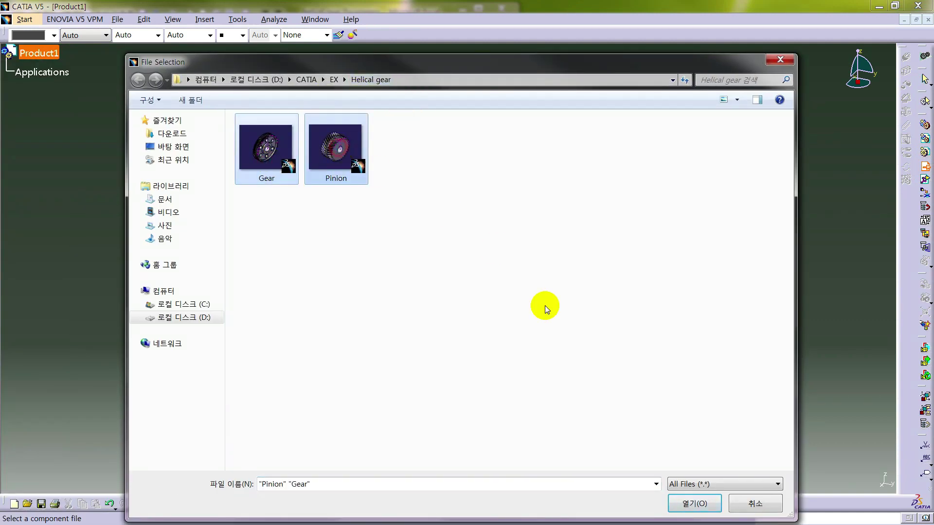
left_click(694, 504)
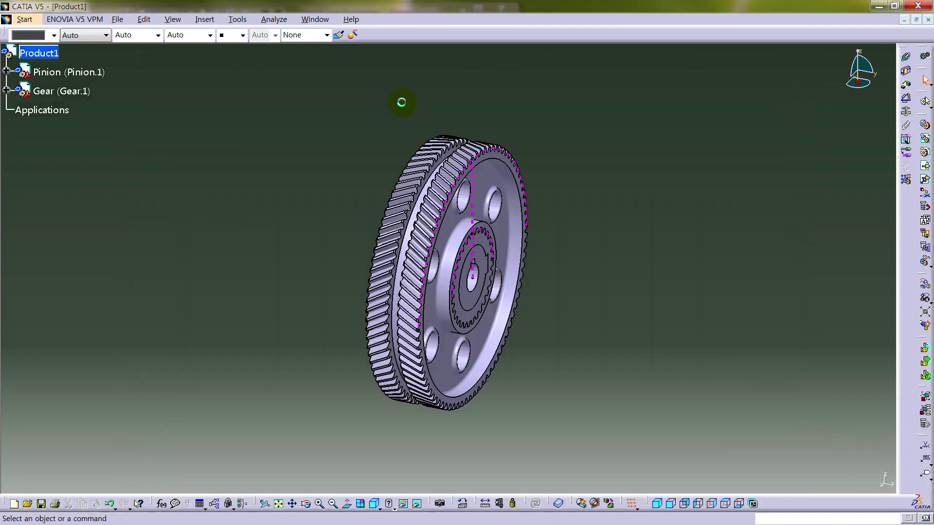
Step: Insert a new part into Product1, keeping the assembly's origin as its origin point
middle_click_drag(562, 288, 387, 229)
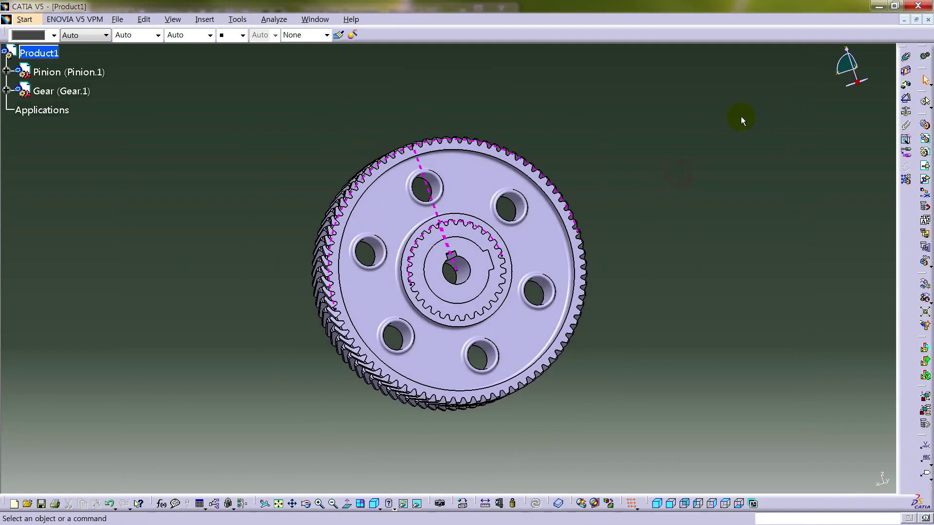
left_click(665, 172)
left_click(922, 152)
left_click(59, 54)
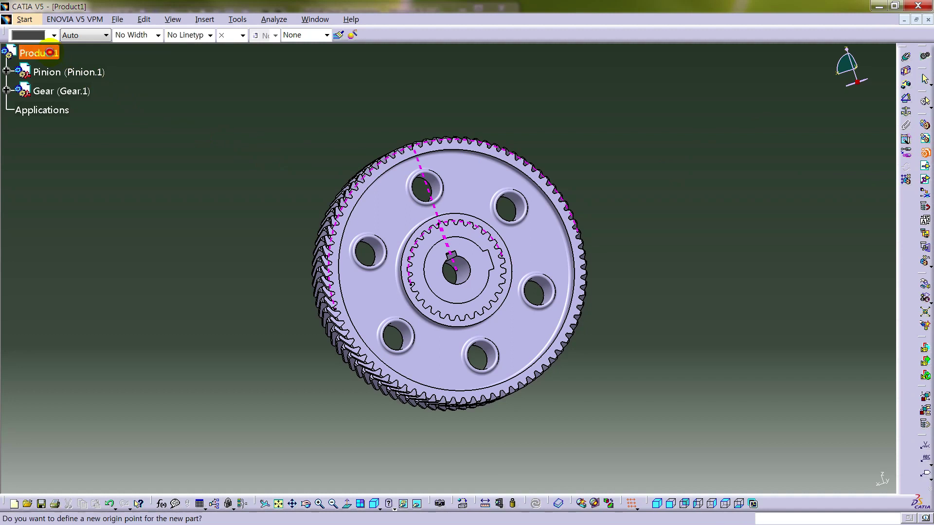
left_click(509, 321)
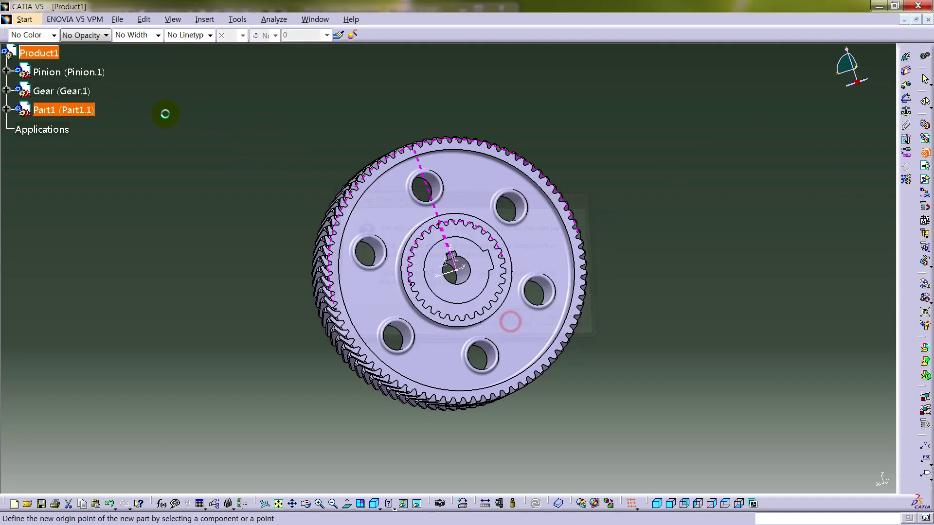
Step: Set both the instance name and the part number of the new part to Shaft
right_click(62, 115)
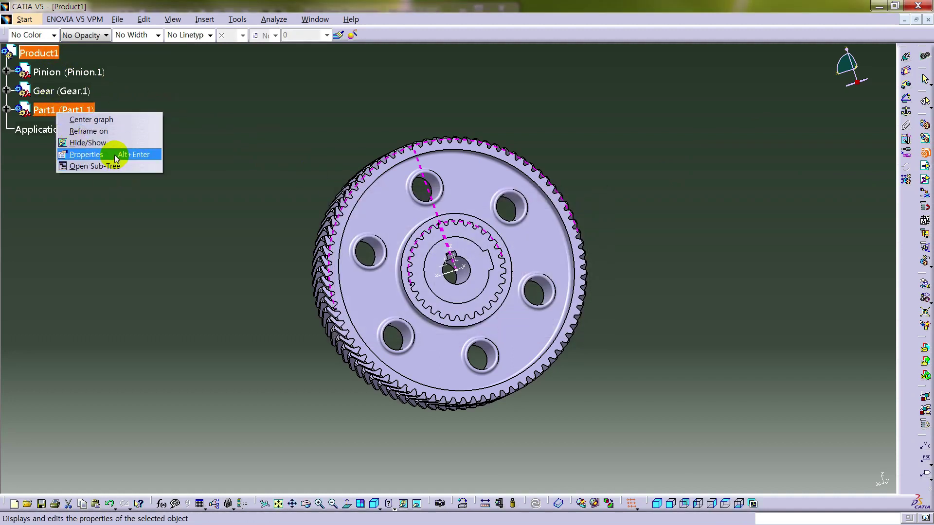
left_click(102, 152)
double_click(326, 198)
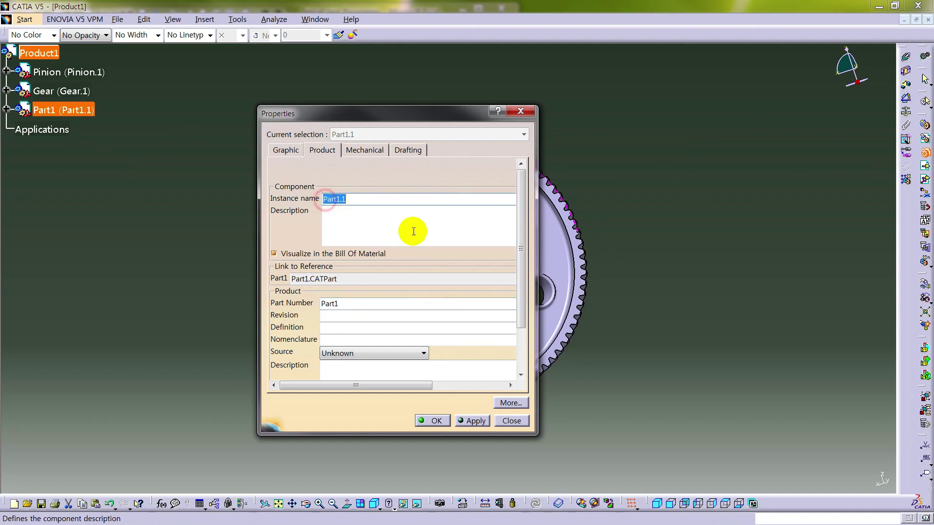
type("Shaft")
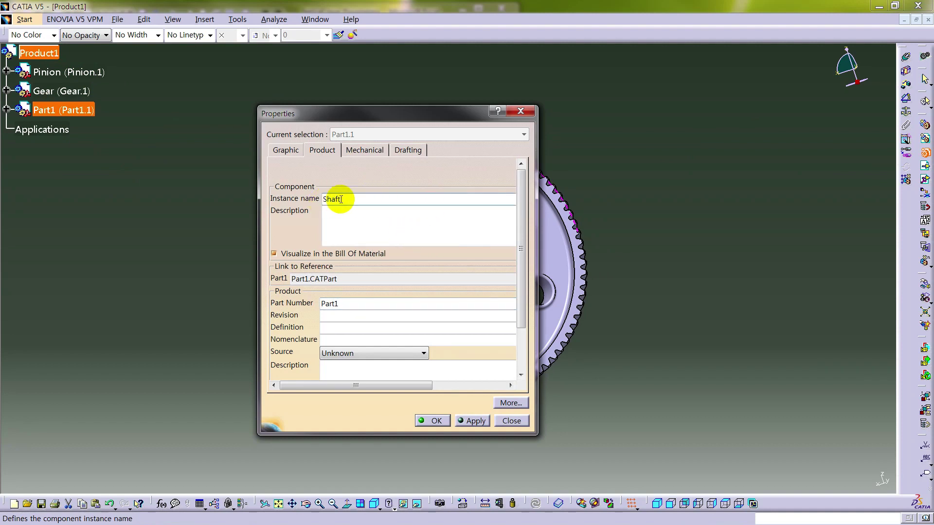
double_click(330, 199)
right_click(332, 200)
left_click(340, 233)
double_click(329, 304)
right_click(328, 305)
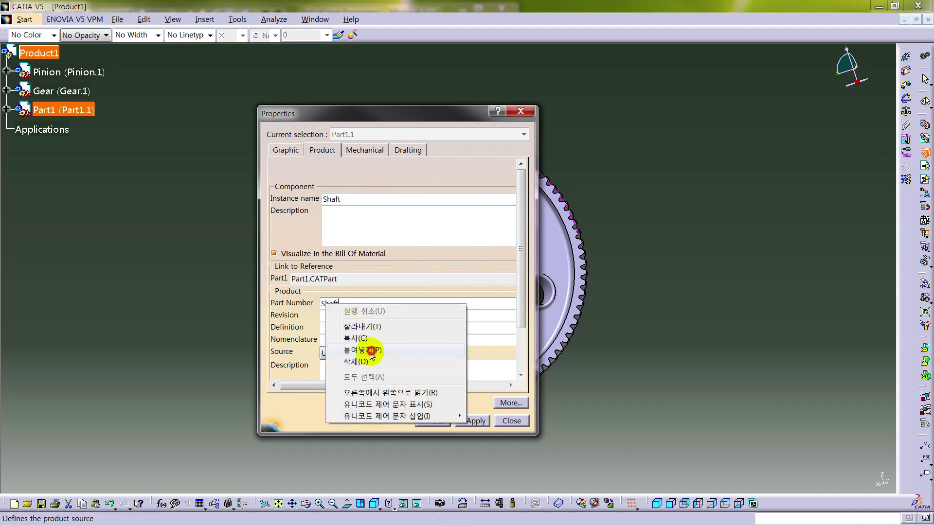
left_click(472, 352)
left_click(435, 419)
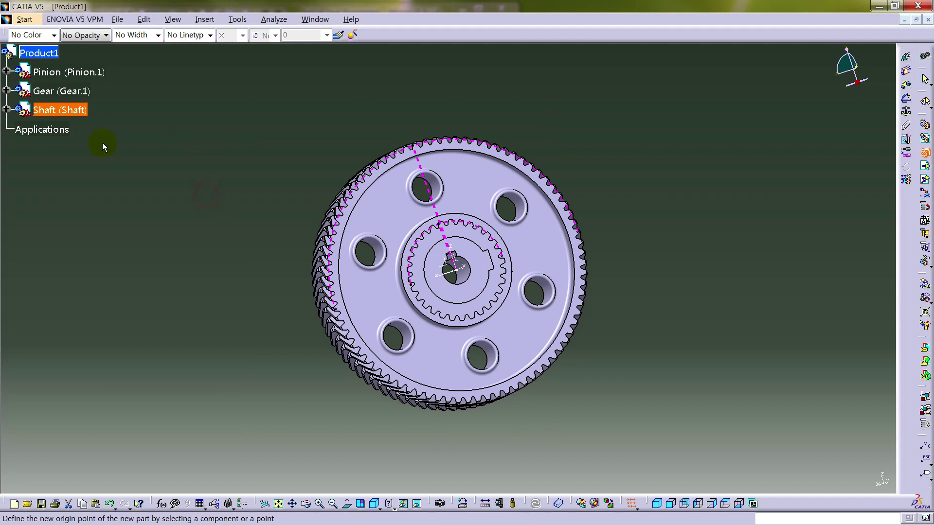
Step: Expand the Shaft component down to its PartBody and activate it for in-context part editing
left_click(6, 109)
left_click(19, 129)
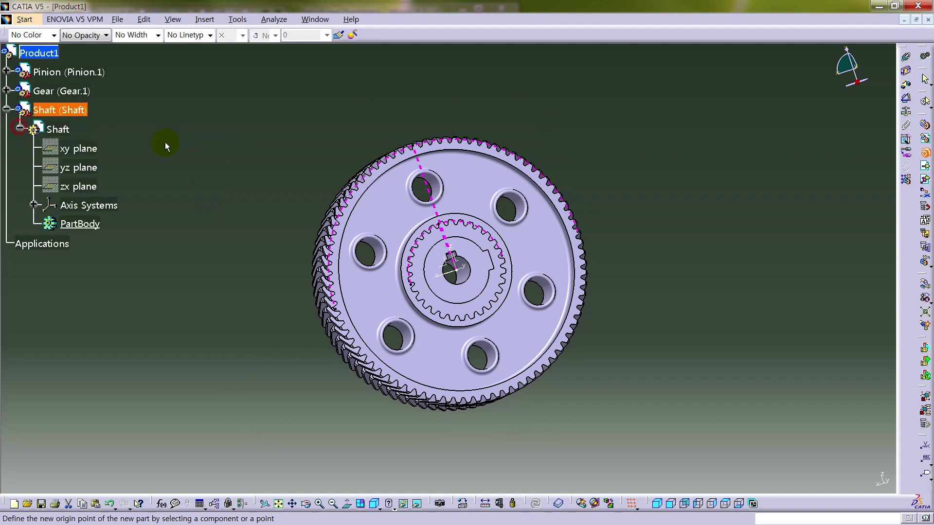
double_click(63, 225)
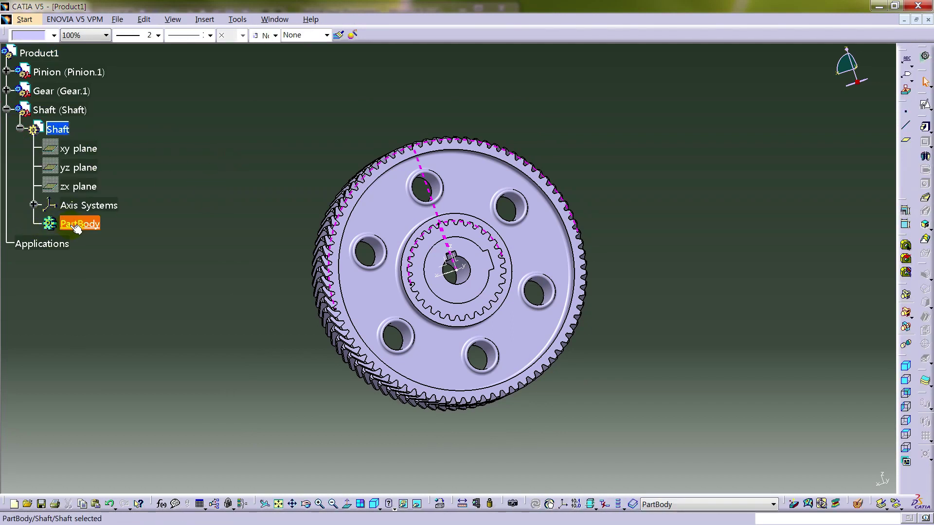
Step: Open the Shaft part's formulas beside the Excel parameter sheet and copy the center distance formula (Z1 + Z2) * M / ( 2 * cos(B))
left_click(163, 508)
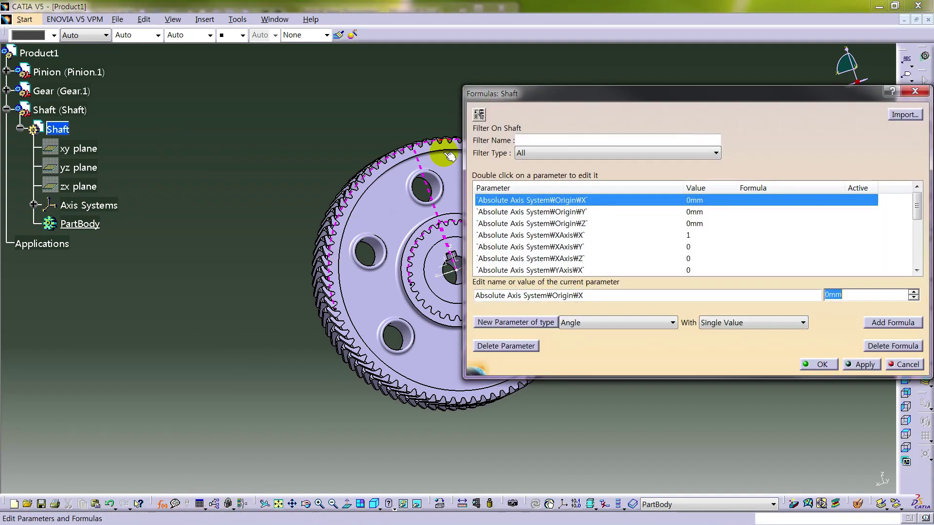
double_click(520, 8)
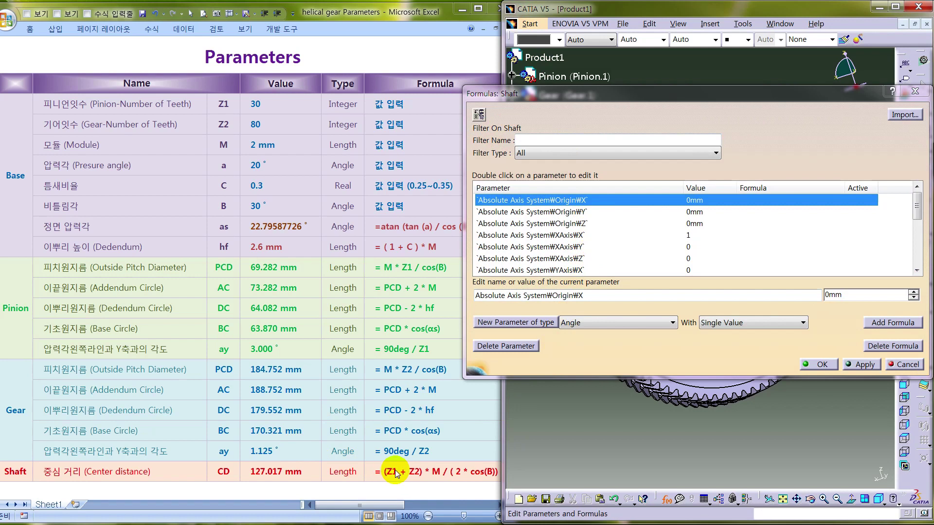
left_click(452, 474)
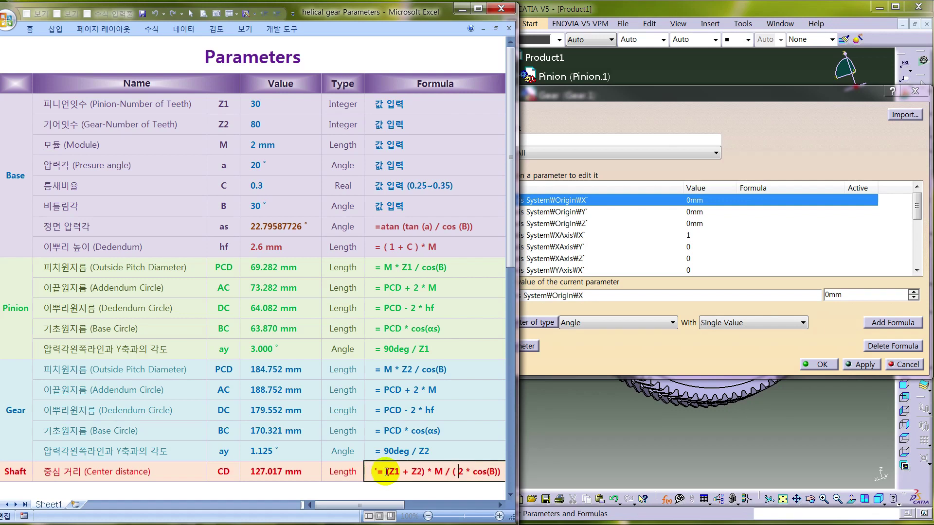
left_click_drag(386, 471, 496, 473)
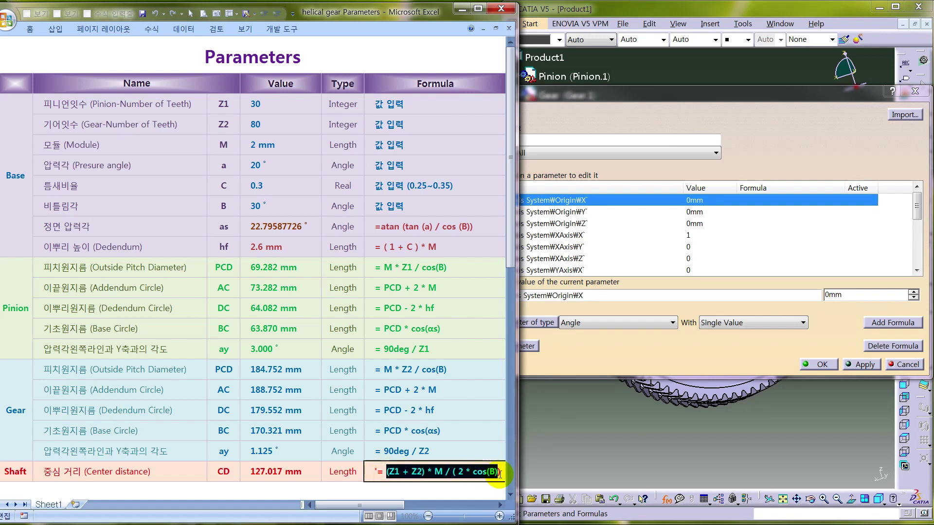
right_click(494, 474)
left_click(530, 406)
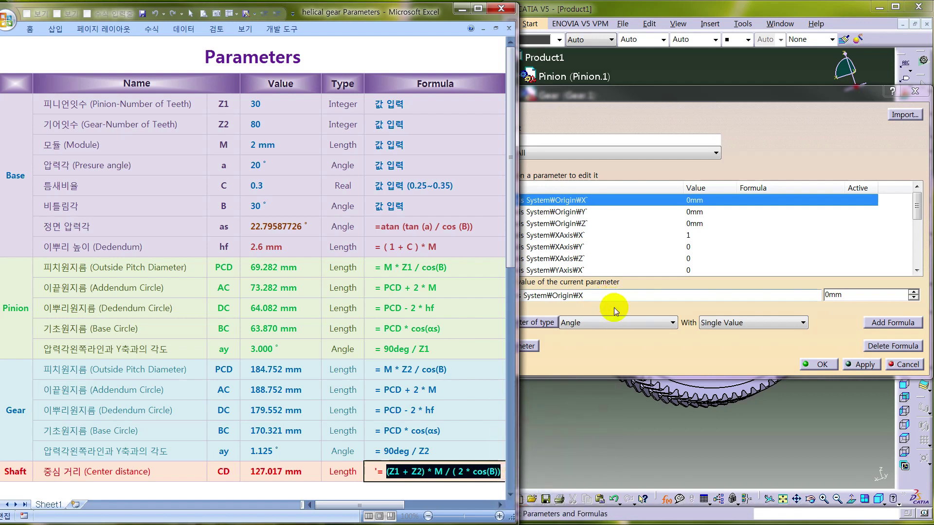
left_click(613, 308)
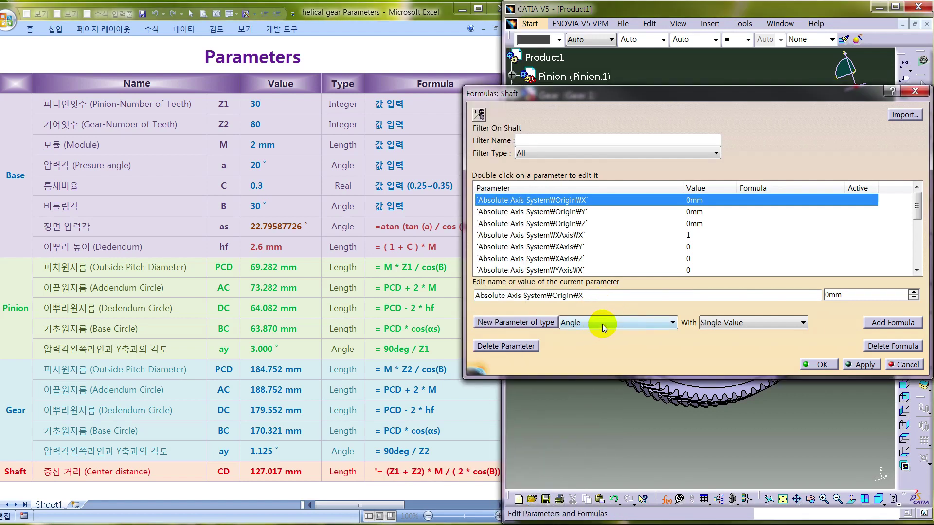
Step: Create a single-value Length parameter in the Shaft part and name it CD
left_click(567, 323)
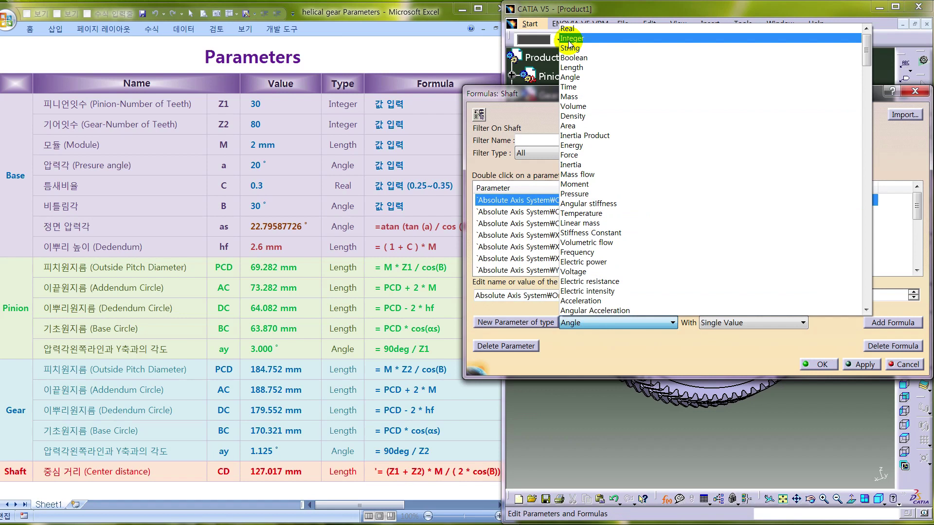
left_click(572, 67)
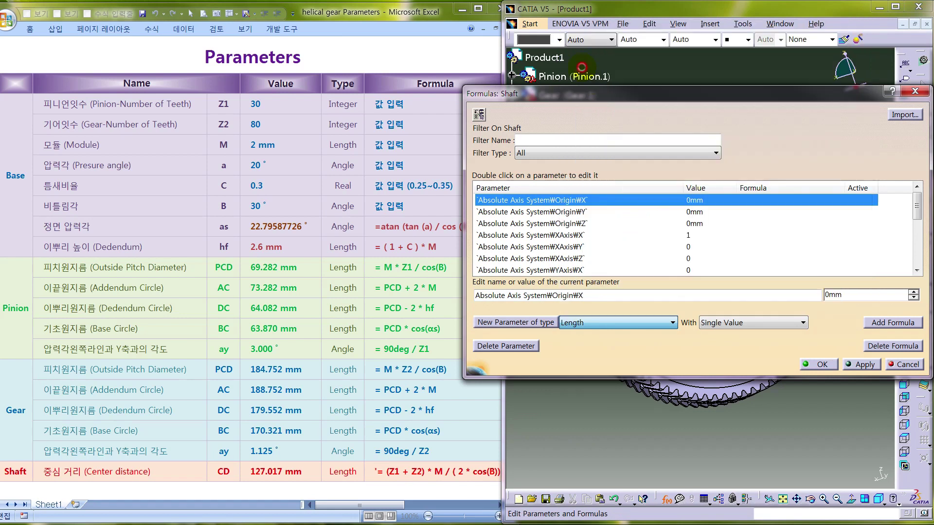
left_click(544, 323)
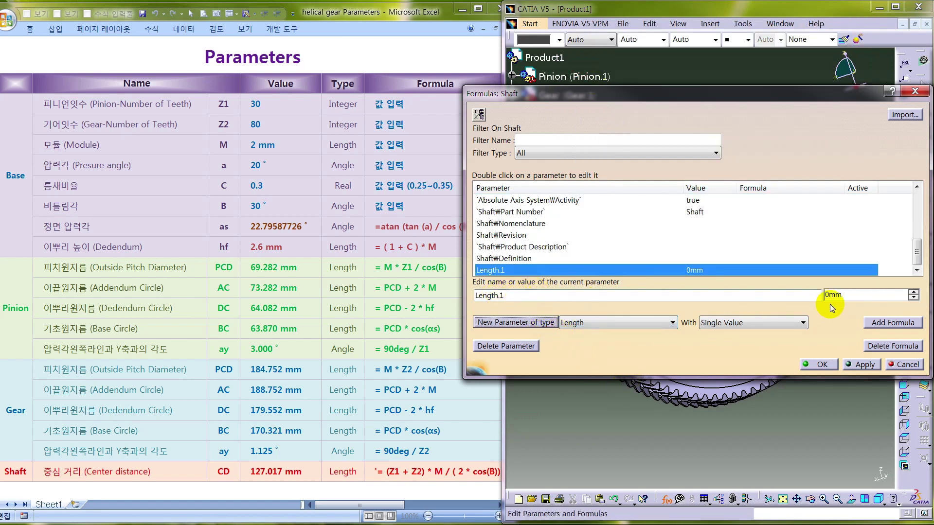
left_click(883, 325)
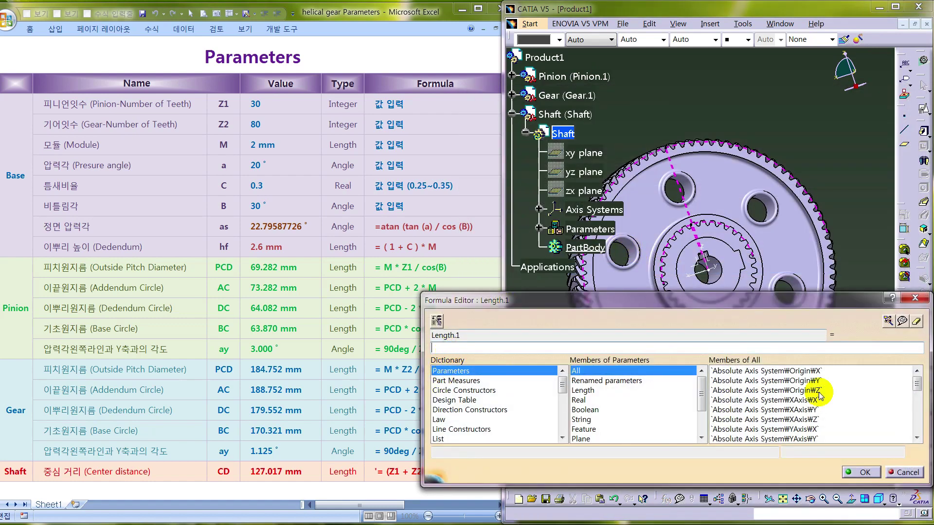
left_click(903, 472)
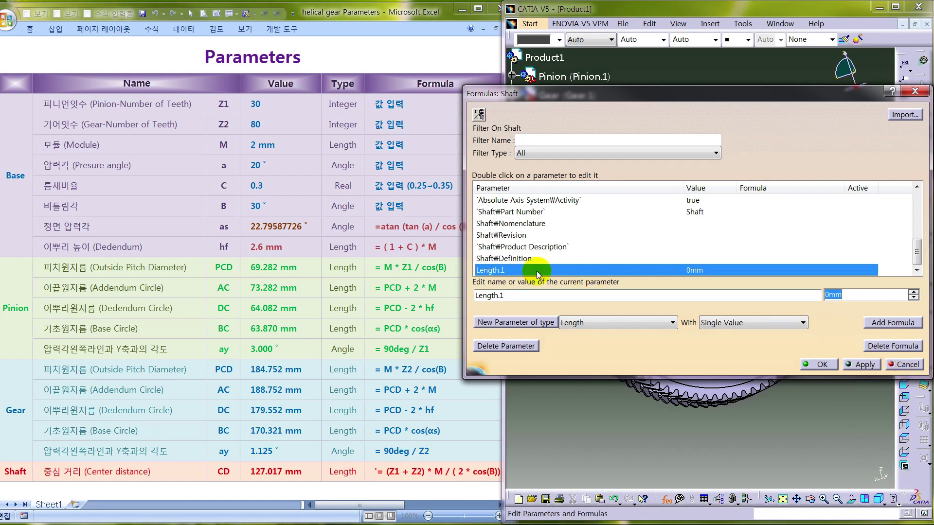
double_click(486, 295)
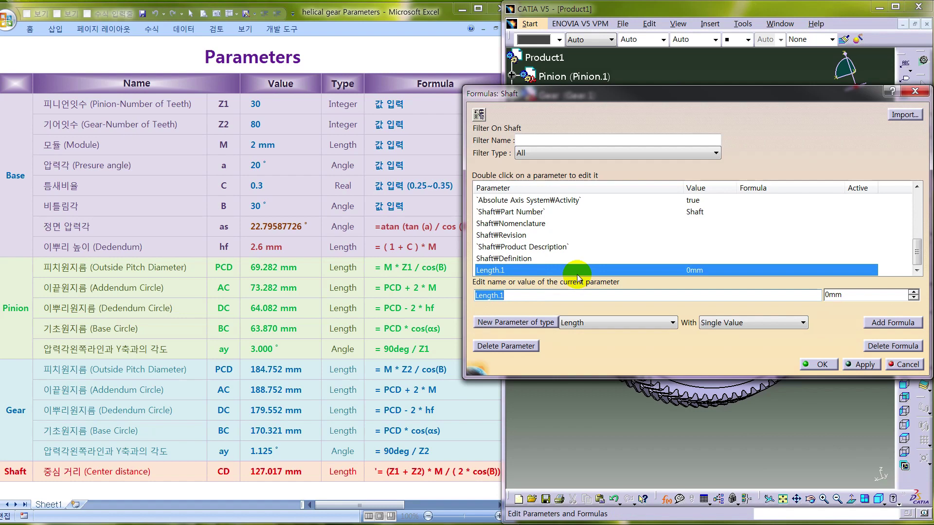
type("CD")
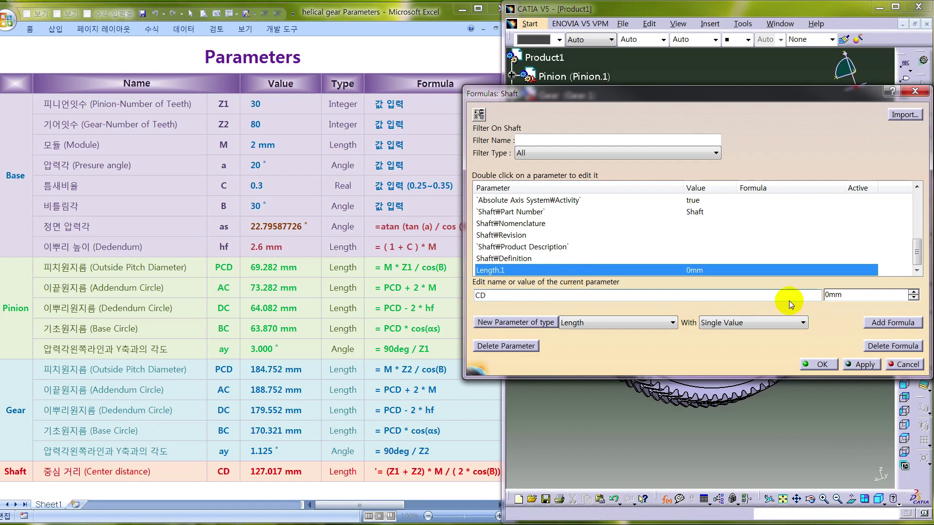
Step: Begin a formula for CD with an opening parenthesis, the Pinion's Z parameter picked from the tree and a plus sign
left_click(886, 323)
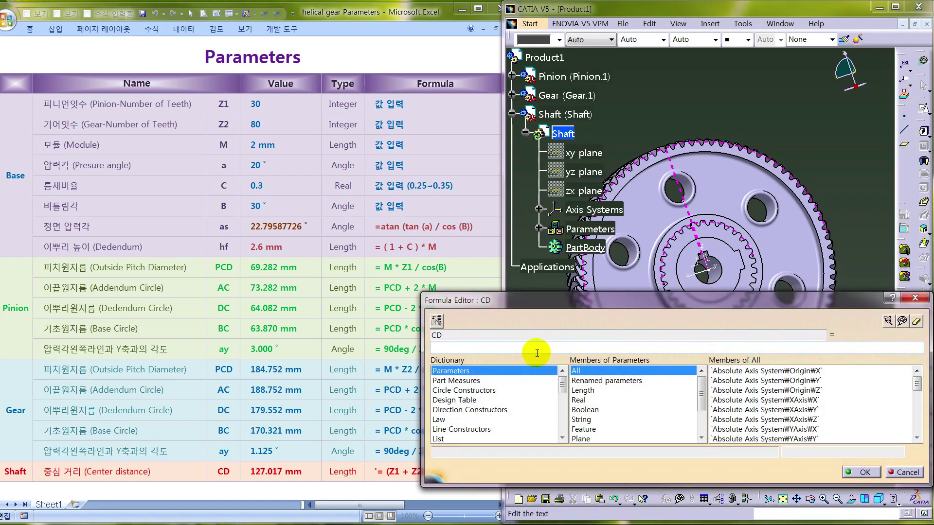
left_click_drag(505, 306, 624, 310)
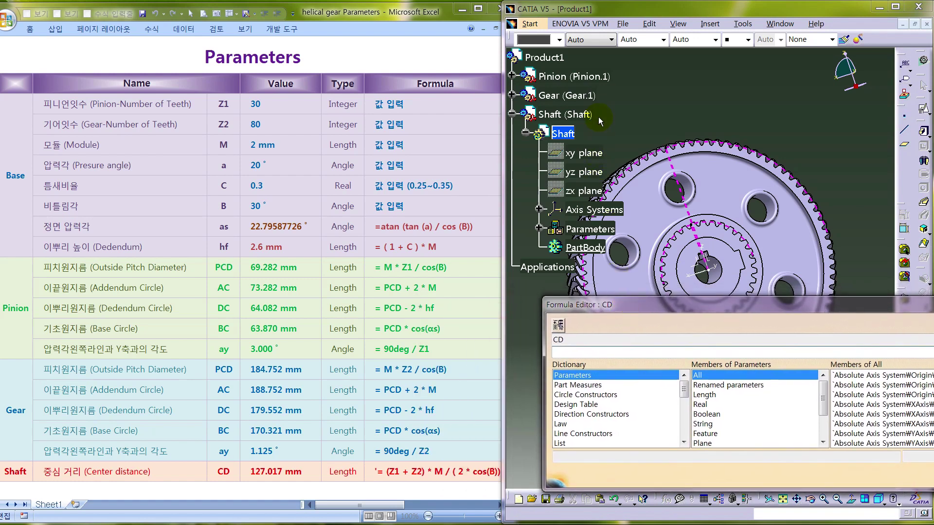
left_click(512, 77)
left_click(526, 96)
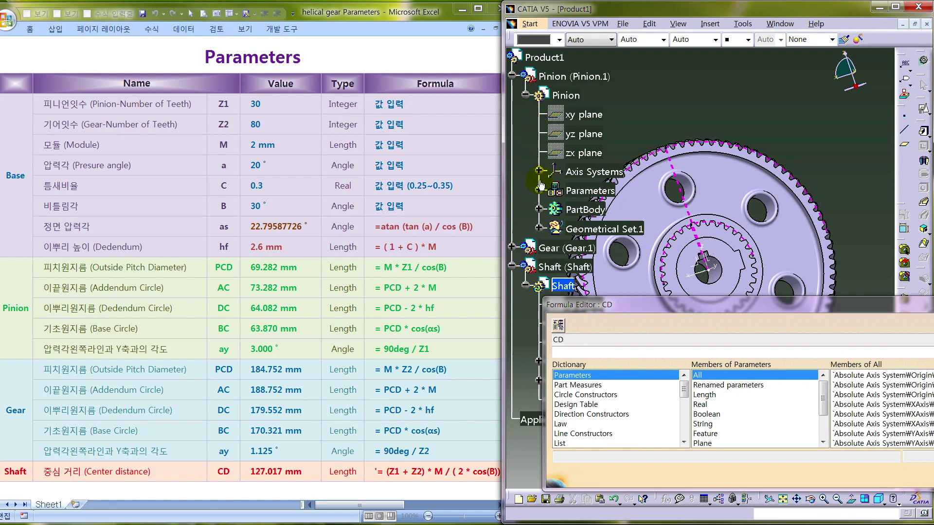
left_click(538, 190)
left_click(602, 210)
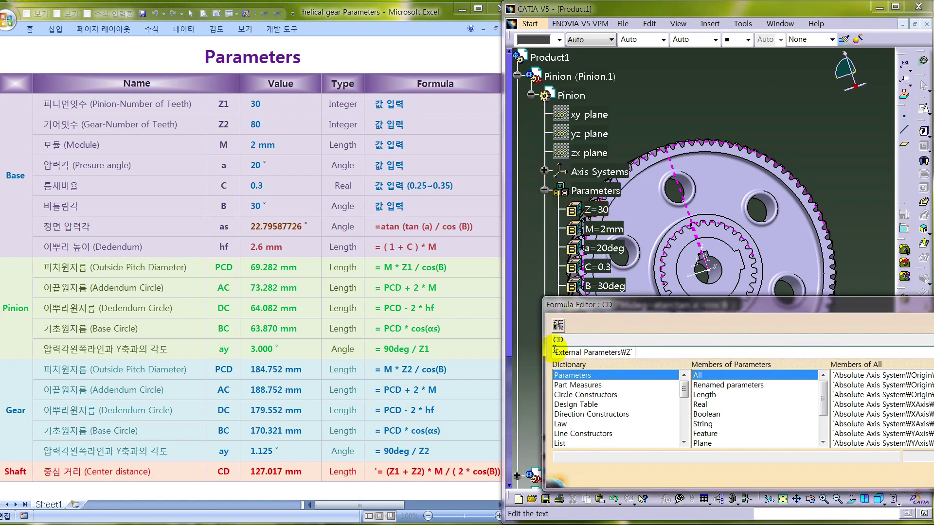
key("Home")
type("(")
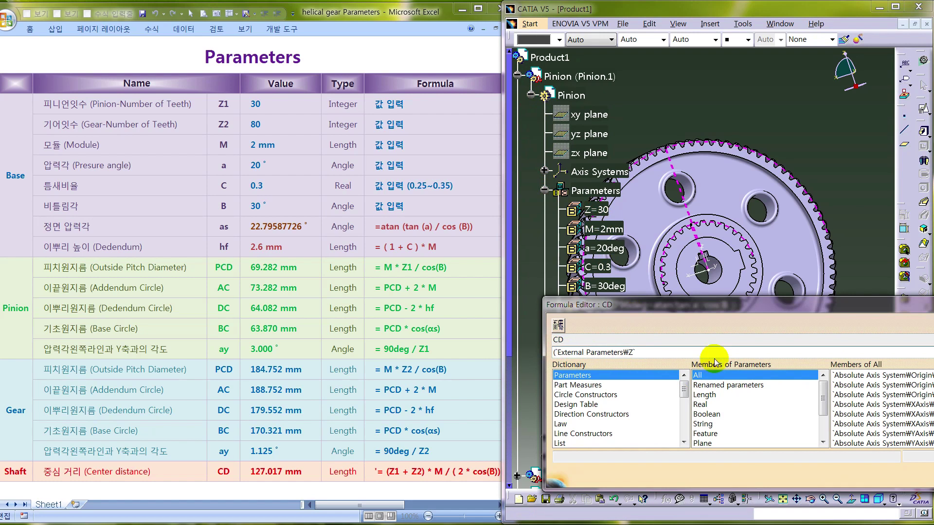
key("End")
type("+")
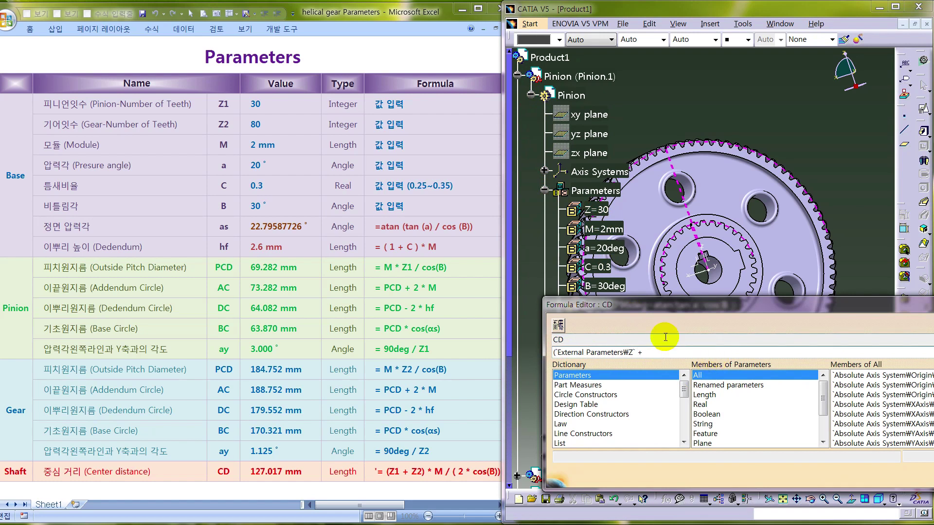
Step: Add the Gear's Z parameter to the CD formula, close the parenthesis and multiply by the Gear's M parameter
left_click(517, 78)
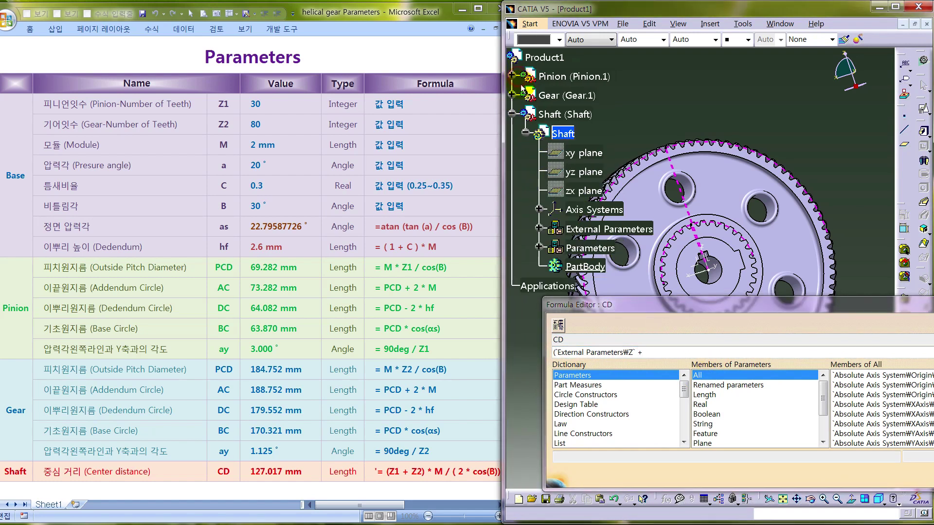
left_click(512, 94)
left_click(524, 114)
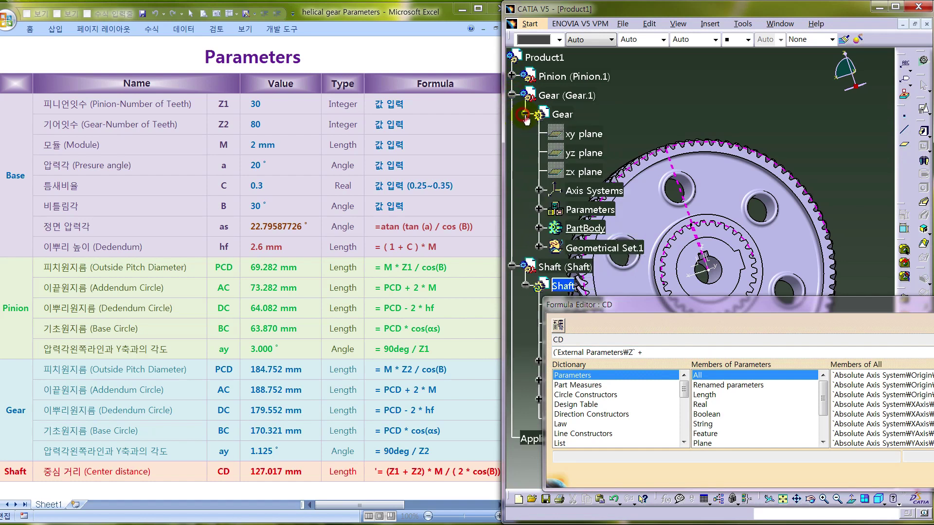
left_click(538, 207)
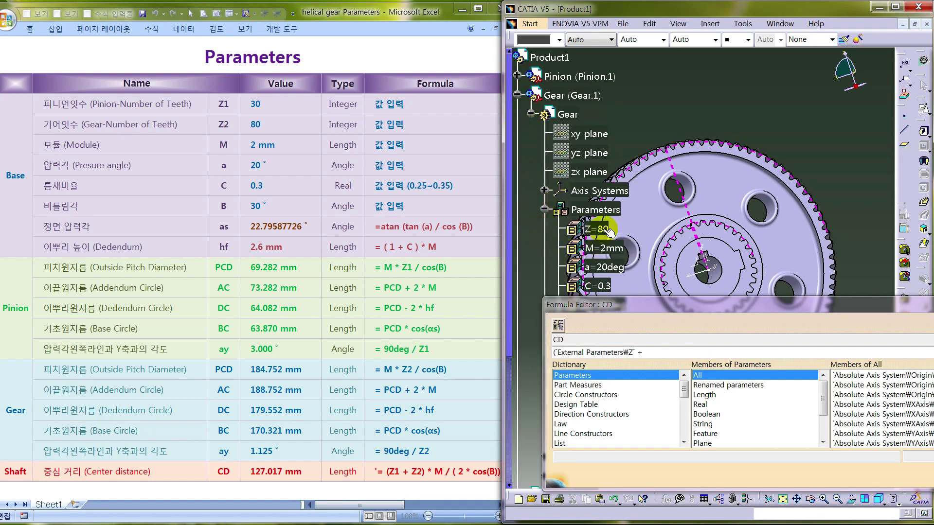
left_click(605, 229)
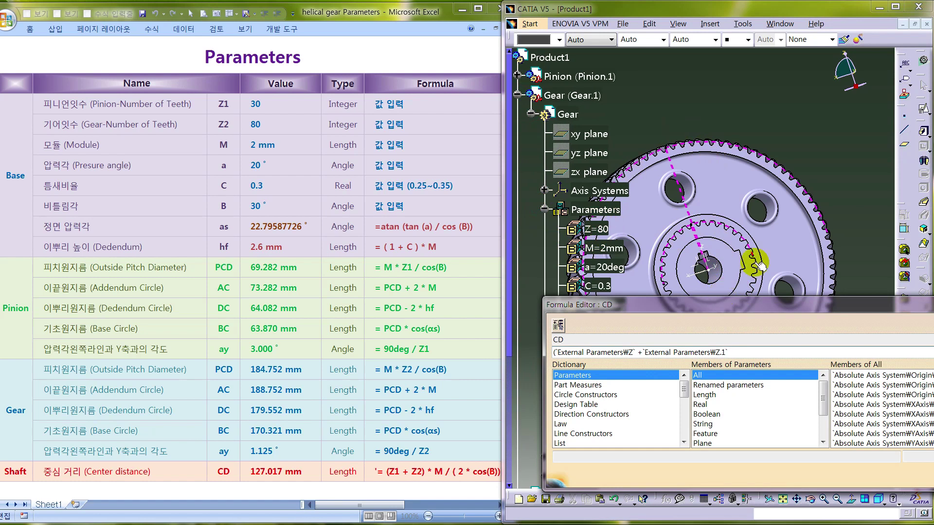
type(")*")
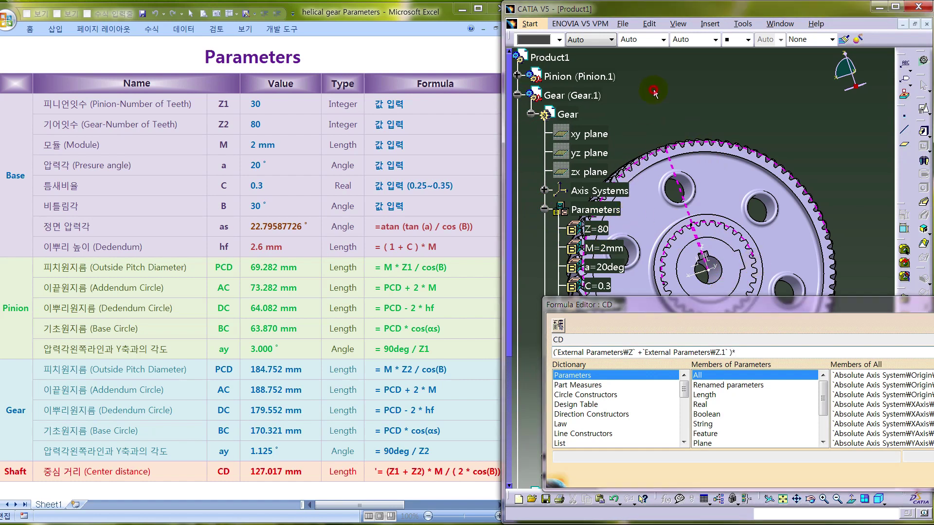
scroll(650, 99, "down", 3)
left_click(604, 71)
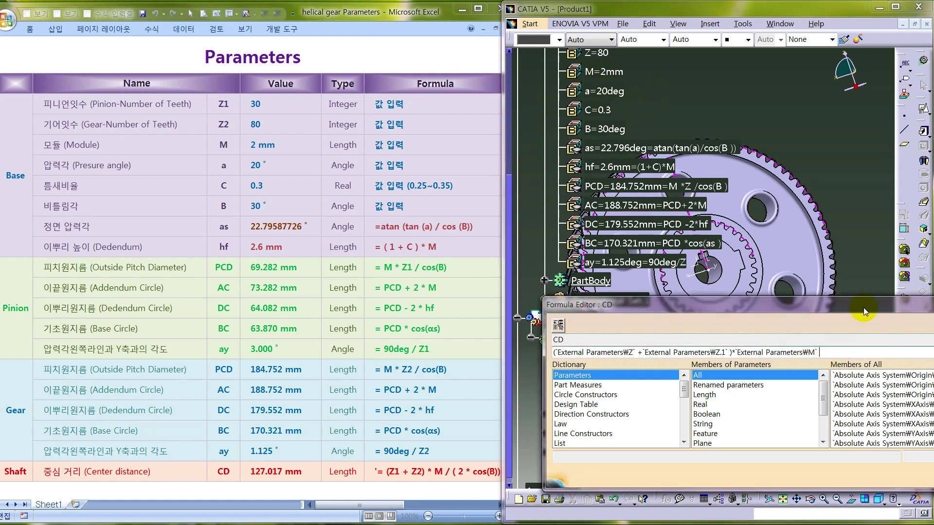
Step: Complete the CD formula by dividing by (2*cos(B)) with the Gear's B parameter, and accept the parameter
type("/(2*cos(")
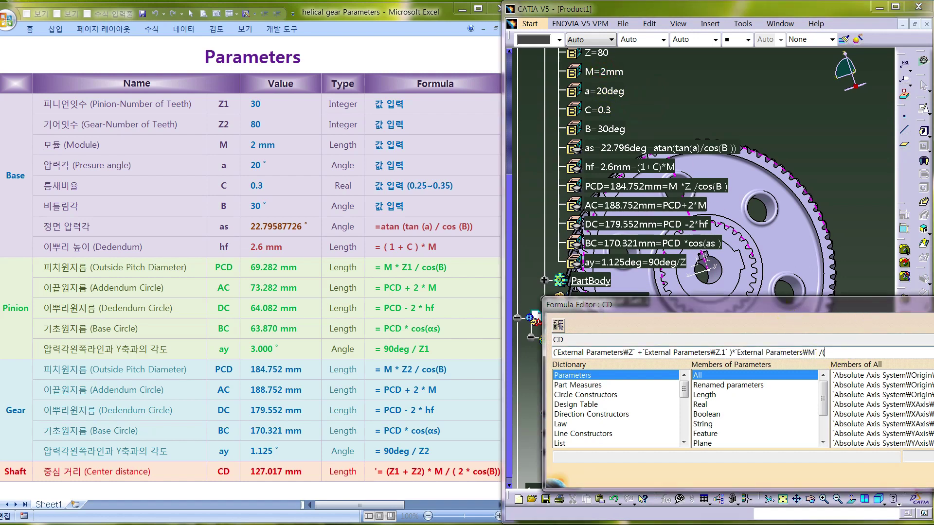
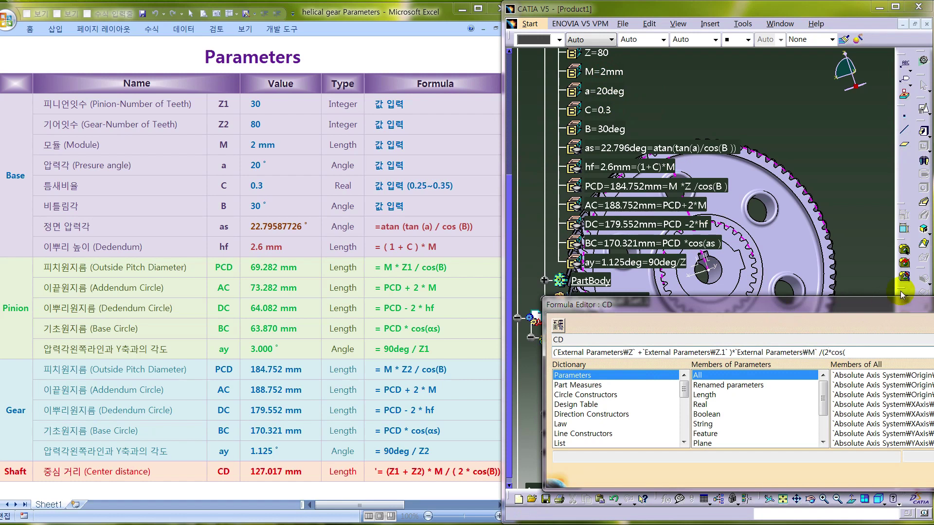
left_click(609, 130)
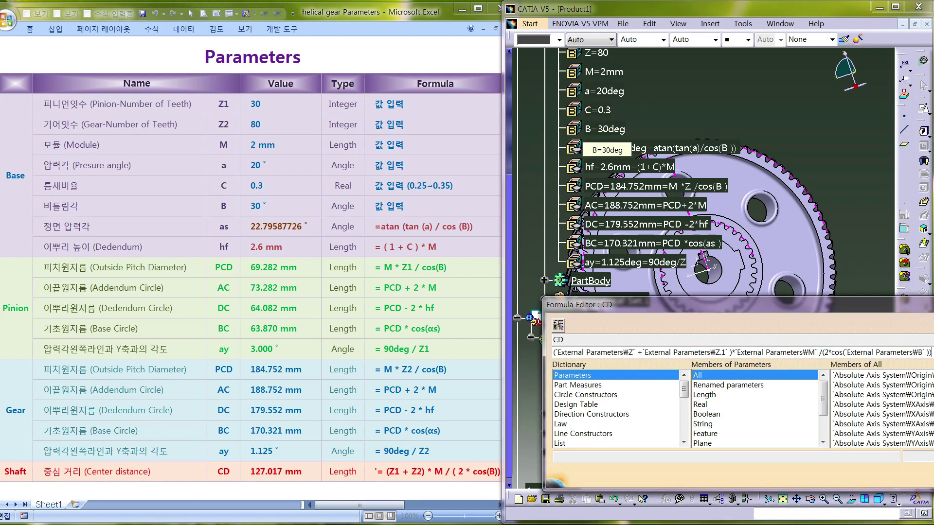
left_click_drag(814, 305, 700, 215)
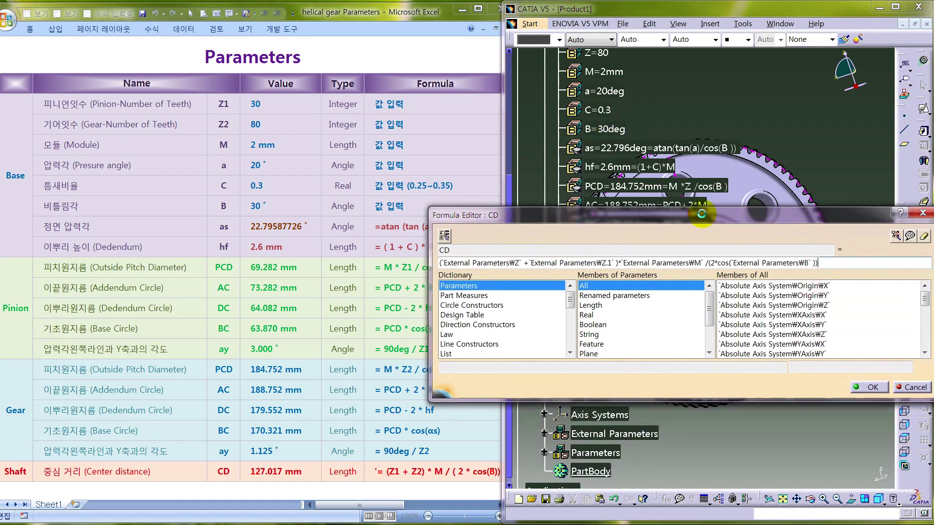
left_click(870, 387)
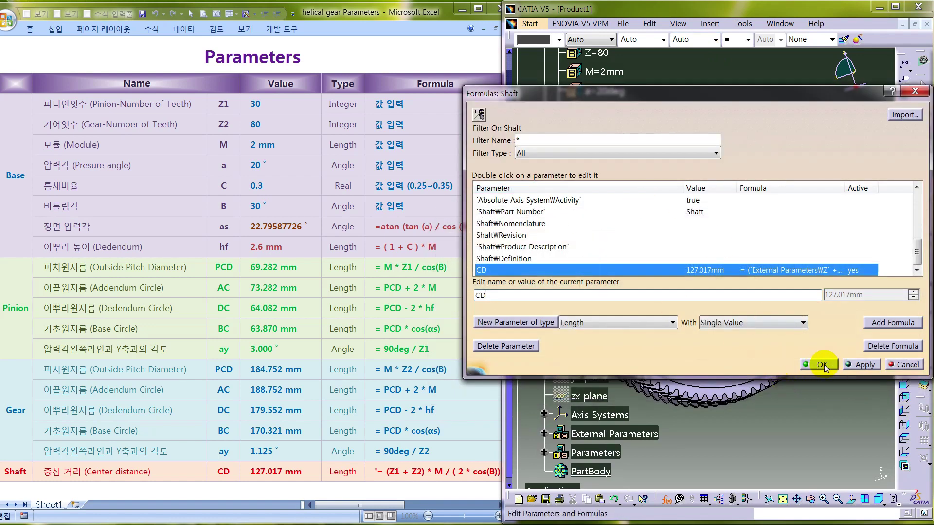
left_click(822, 364)
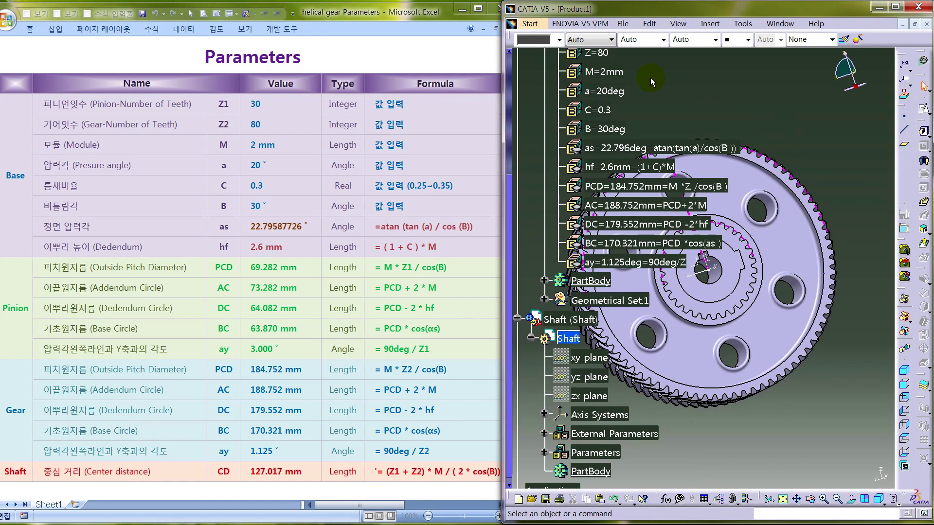
Step: Collapse the Gear component in the tree, then end the Excel cell edit and return to a maximized CATIA window
scroll(649, 77, "up", 3)
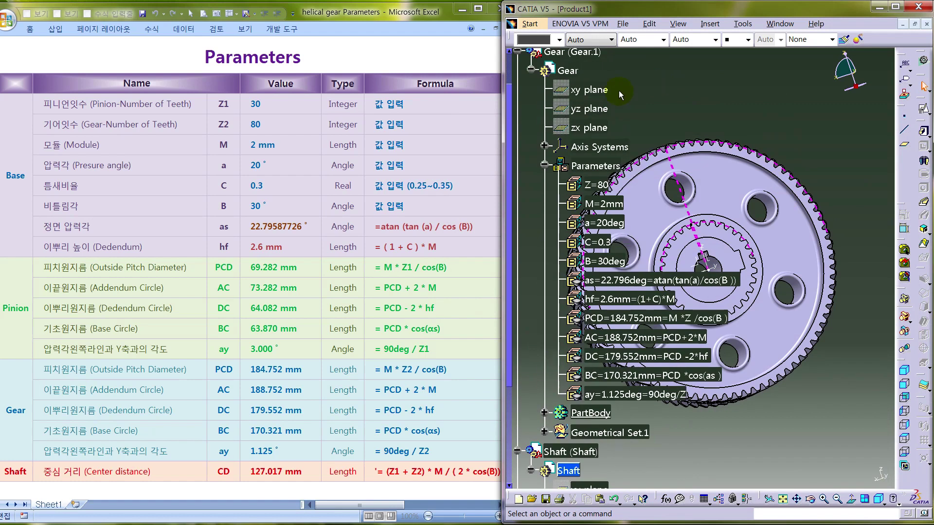
left_click(518, 52)
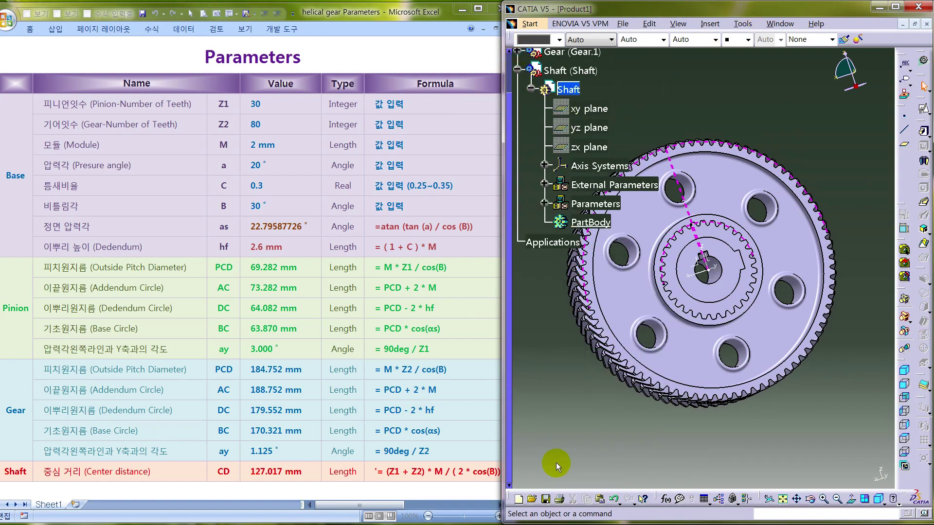
left_click(466, 481)
left_click(480, 449)
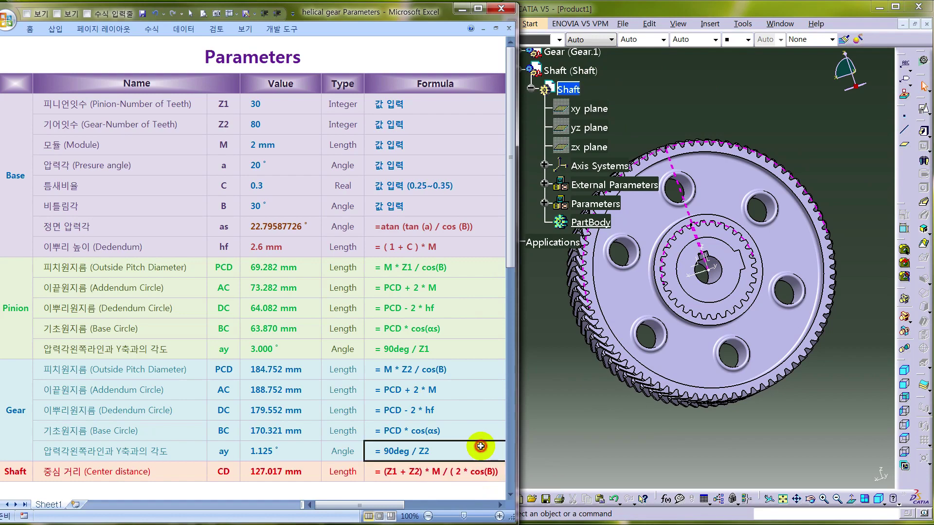
left_click(773, 2)
double_click(776, 11)
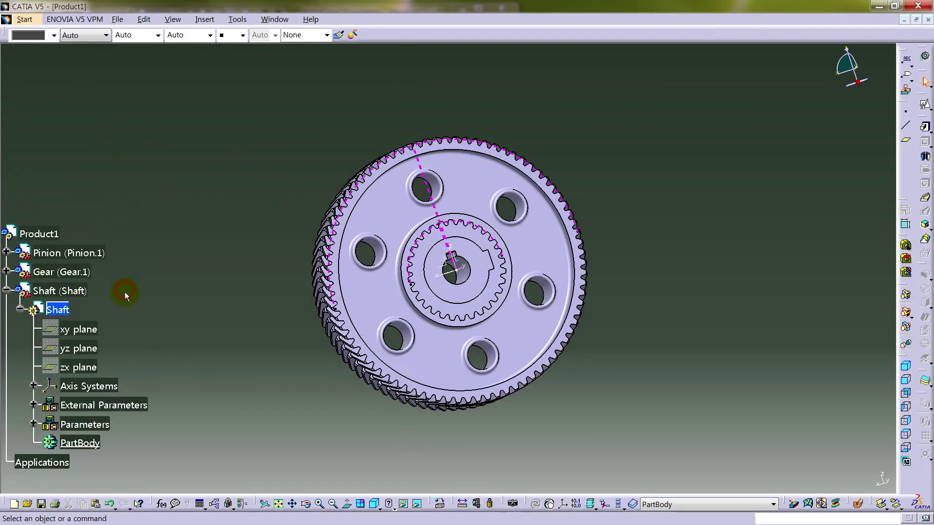
Step: Examine the Shaft's CD formula and the linked Z, Z.1, M and B external parameters in the tree, then collapse both groups
scroll(77, 310, "down", 3)
left_click(33, 334)
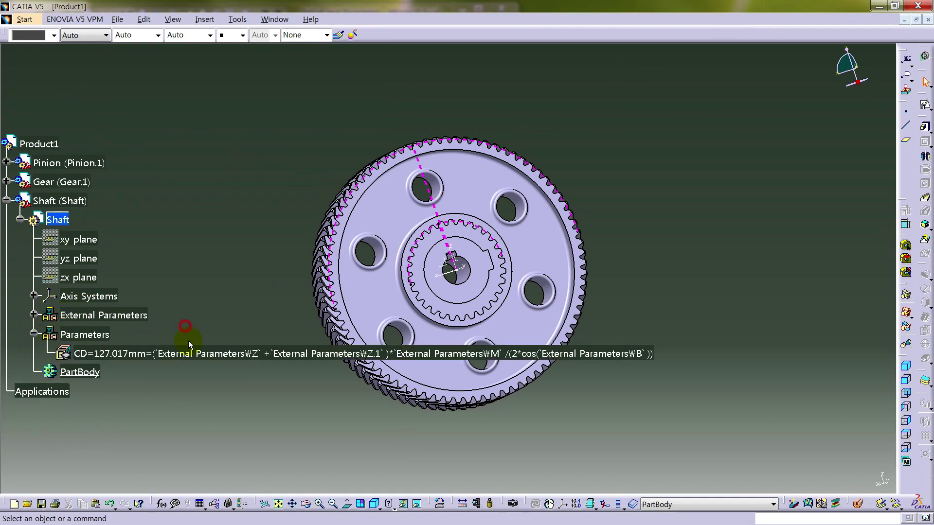
left_click(208, 356)
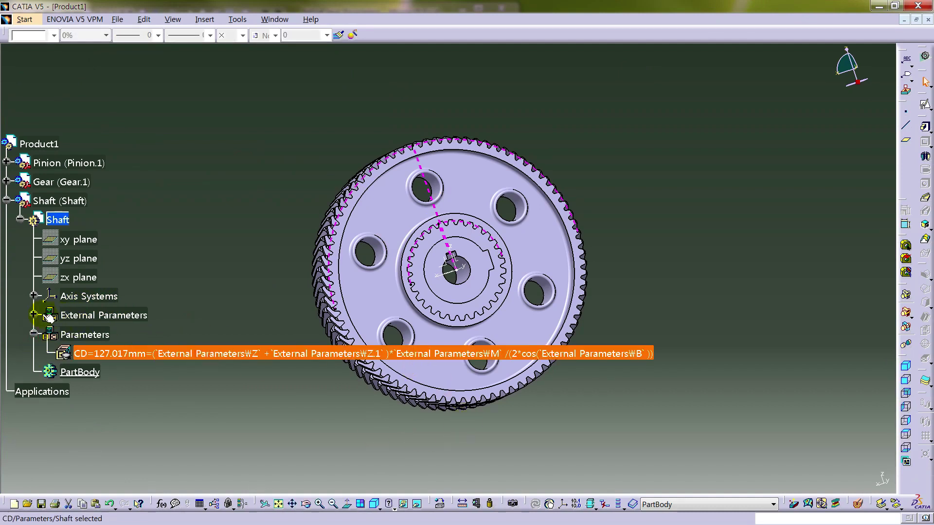
left_click(35, 315)
left_click(195, 275)
scroll(171, 253, "down", 3)
left_click(129, 226)
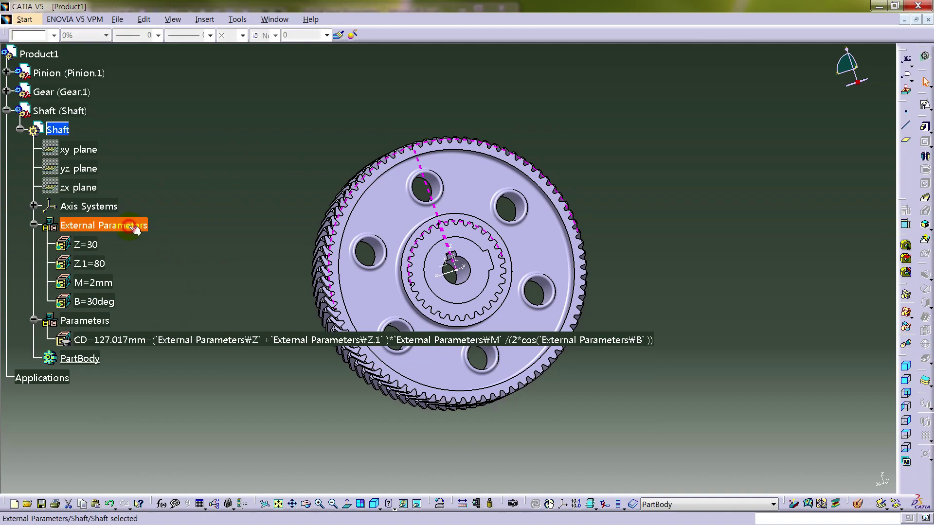
left_click(83, 244)
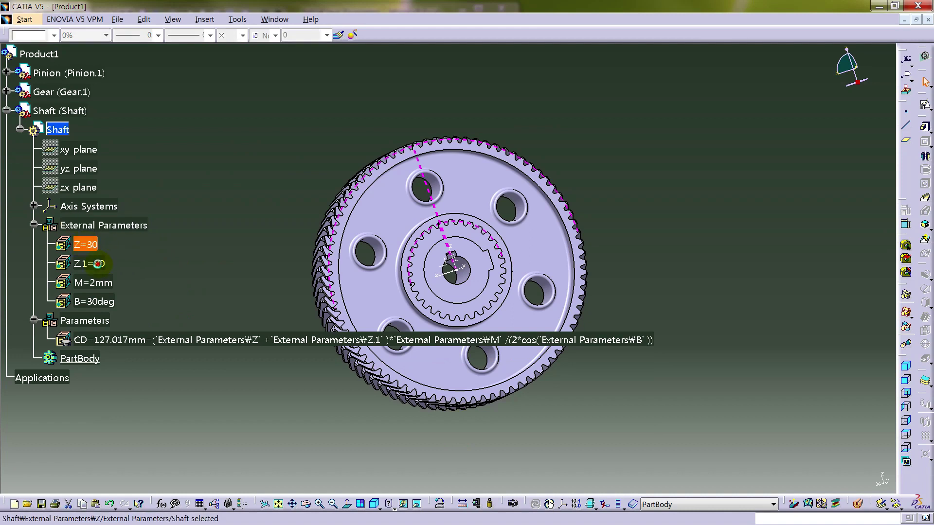
left_click(98, 264)
left_click(94, 281)
left_click(93, 302)
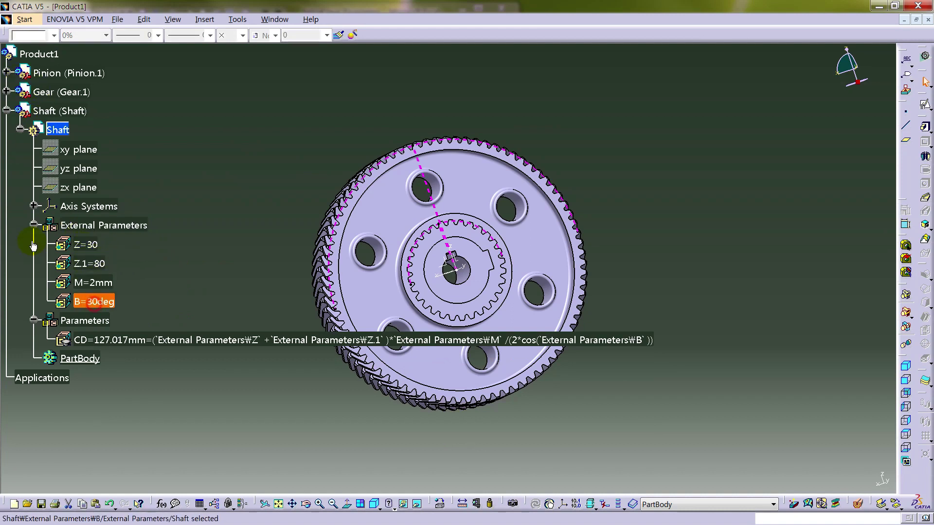
left_click(33, 225)
left_click(33, 245)
left_click(267, 156)
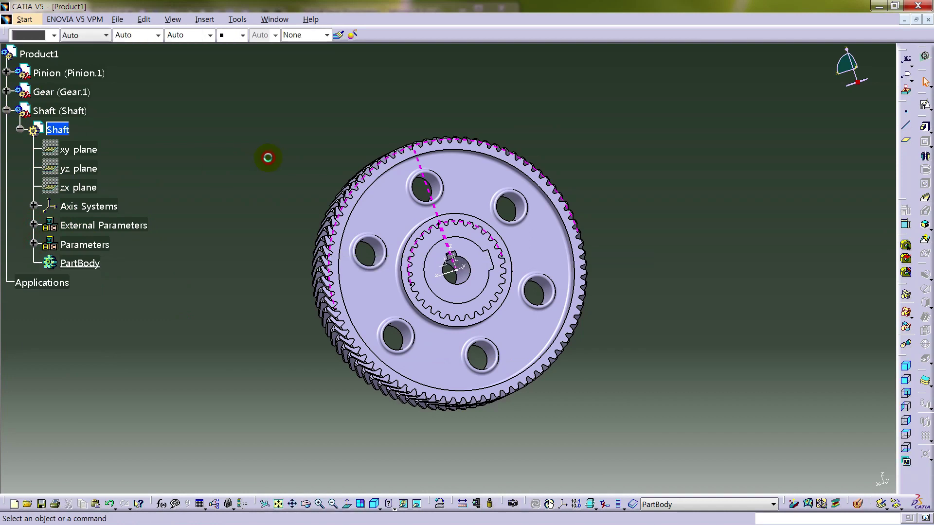
Step: Start a sketch on the Shaft's zx plane, hide the 3D geometry behind it and show the sketch grid
middle_click_drag(525, 142, 521, 236)
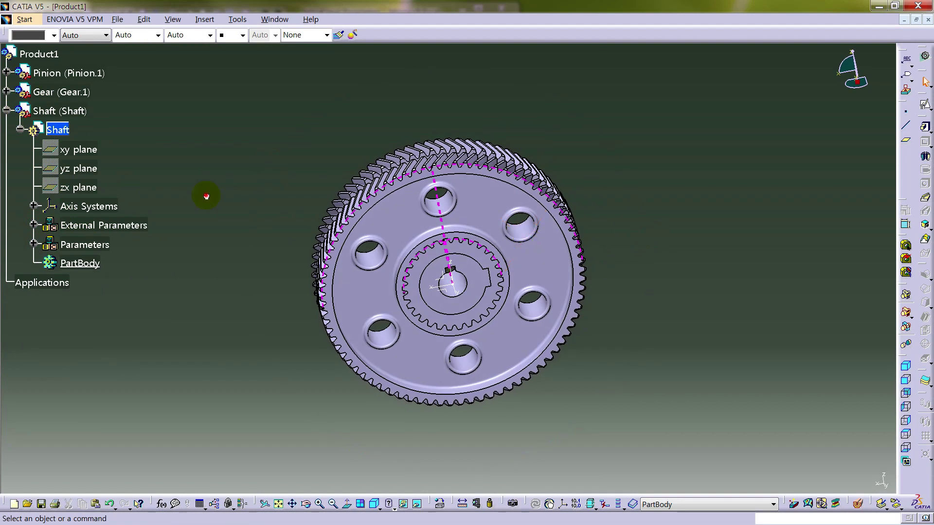
left_click(80, 187)
left_click(925, 105)
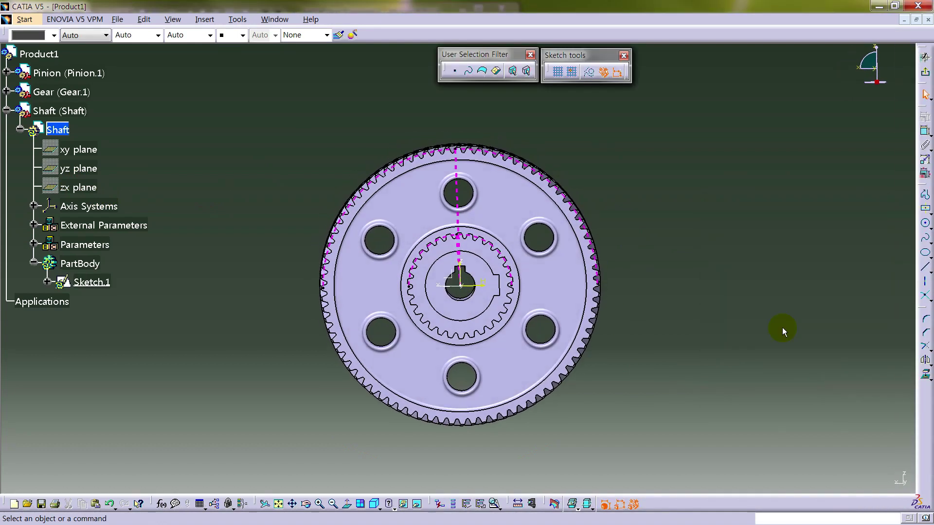
left_click(567, 508)
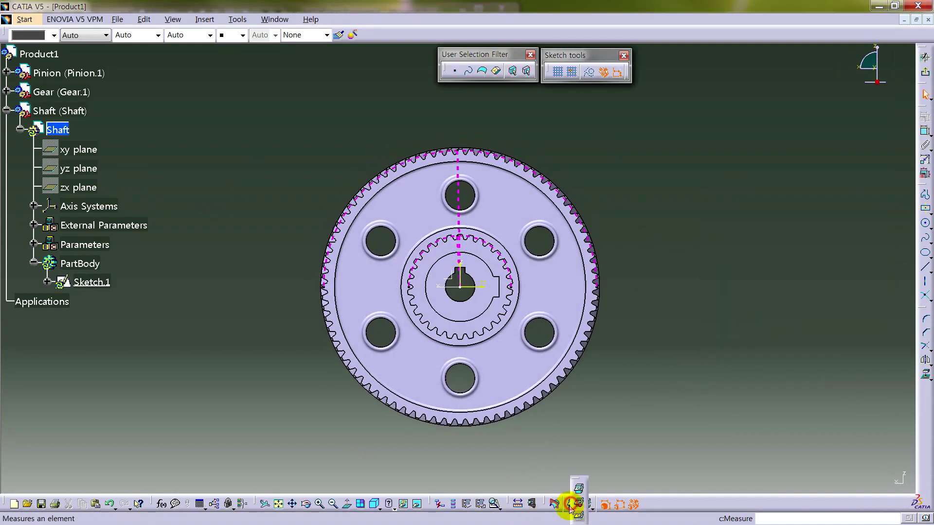
left_click(572, 490)
left_click(558, 72)
Step: Draw a circle centred on the origin and a second circle about 49 mm in diameter centred on the horizontal axis, about 146 mm away
left_click(925, 223)
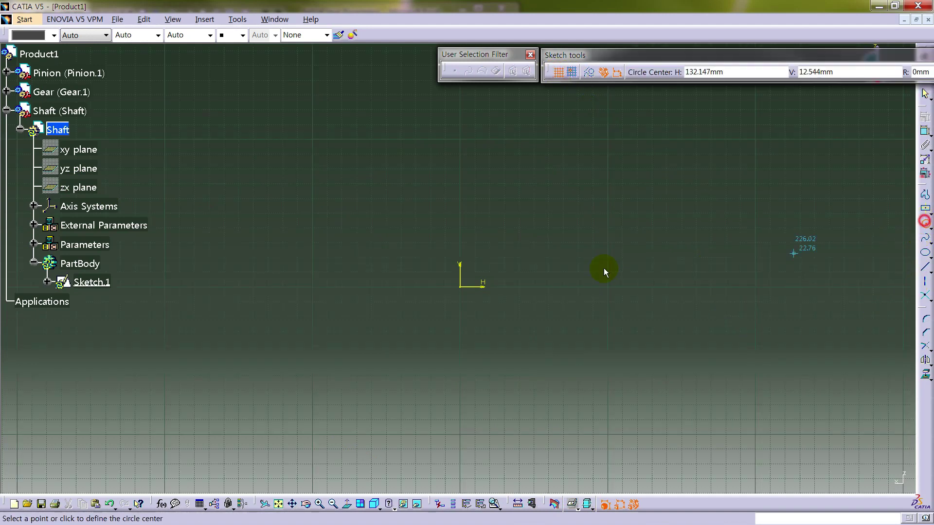
left_click(462, 287)
left_click(500, 214)
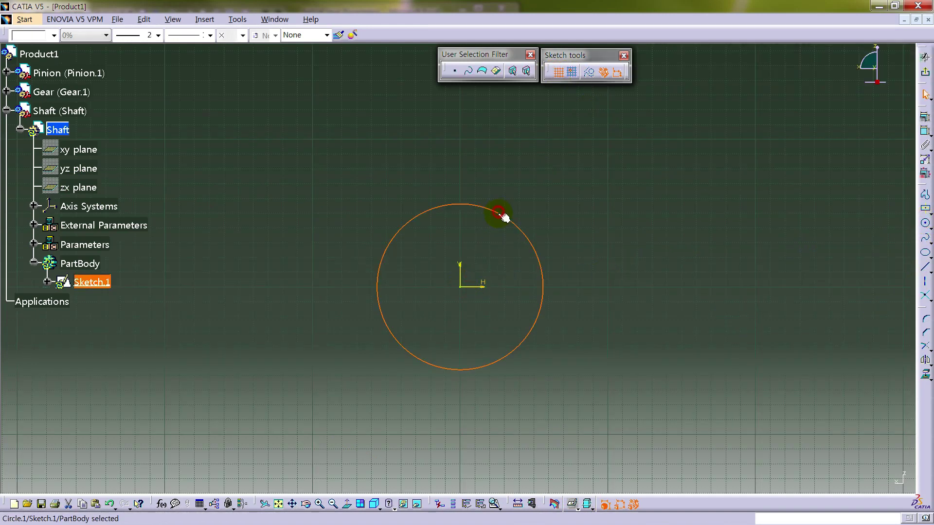
left_click(925, 228)
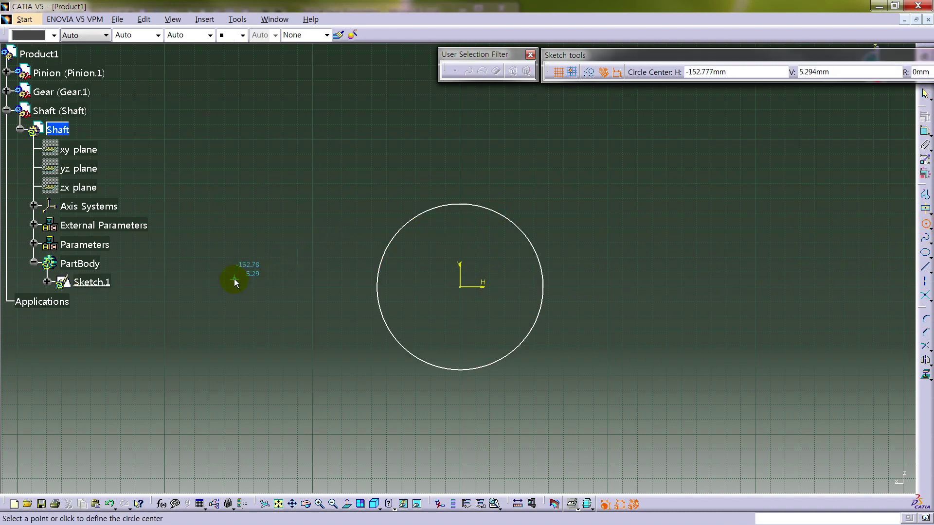
left_click(251, 249)
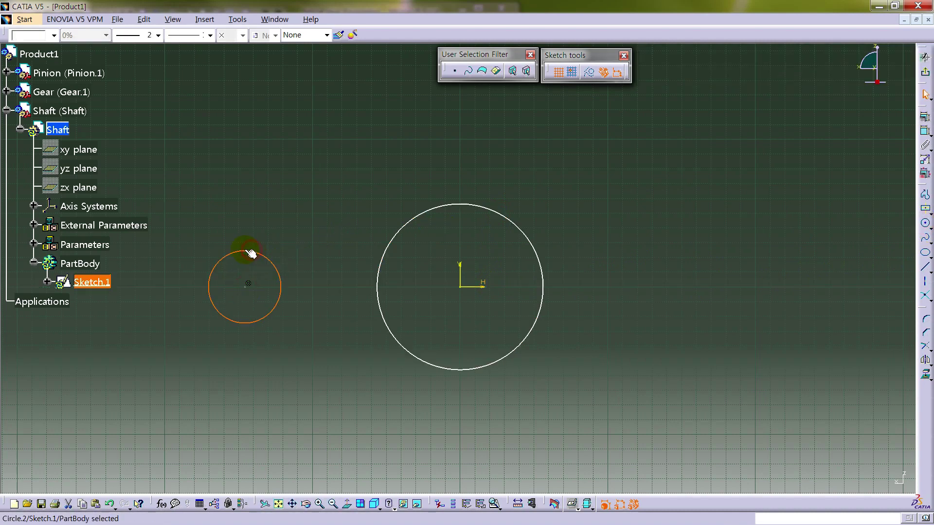
Step: Expand the Shaft's Parameters and dimension the horizontal distance from the vertical axis to the smaller circle's centre
left_click(34, 245)
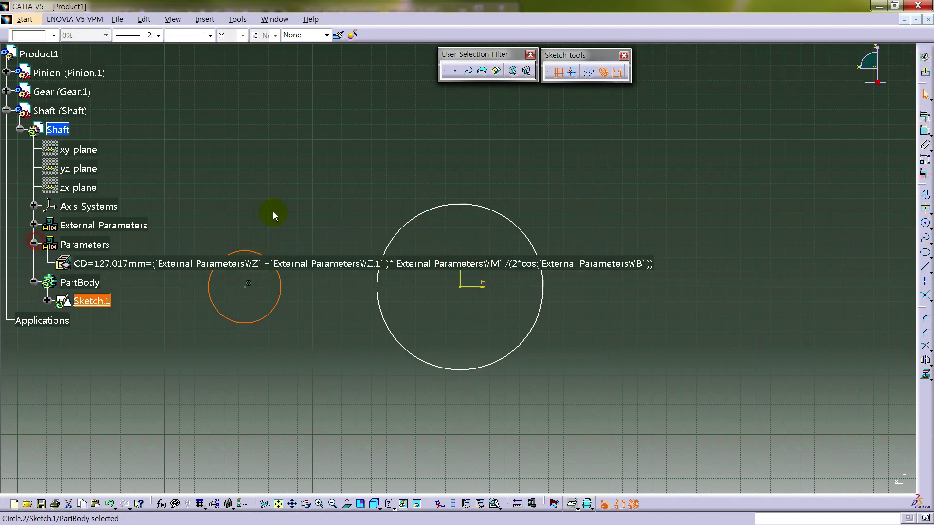
left_click(302, 288)
scroll(323, 234, "down", 3)
middle_click_drag(396, 265, 452, 264)
left_click(925, 132)
left_click(560, 286)
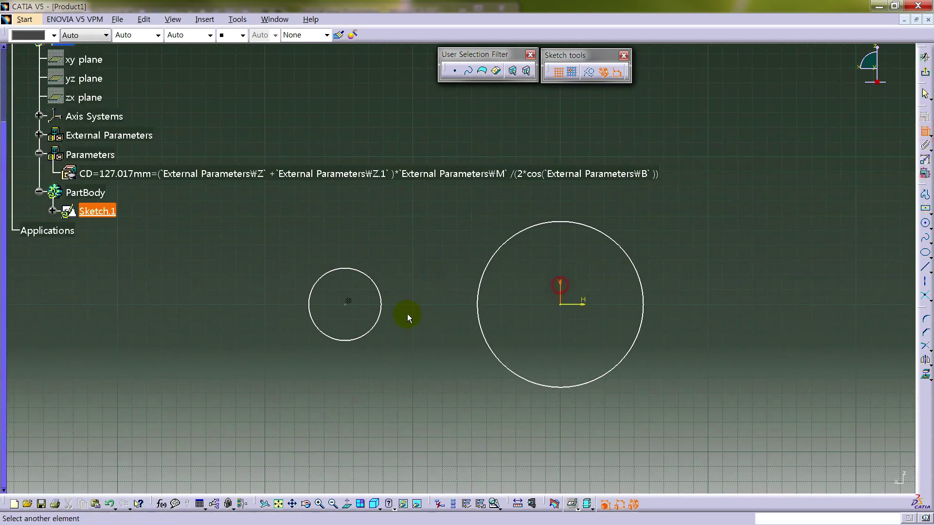
left_click(347, 305)
left_click(421, 220)
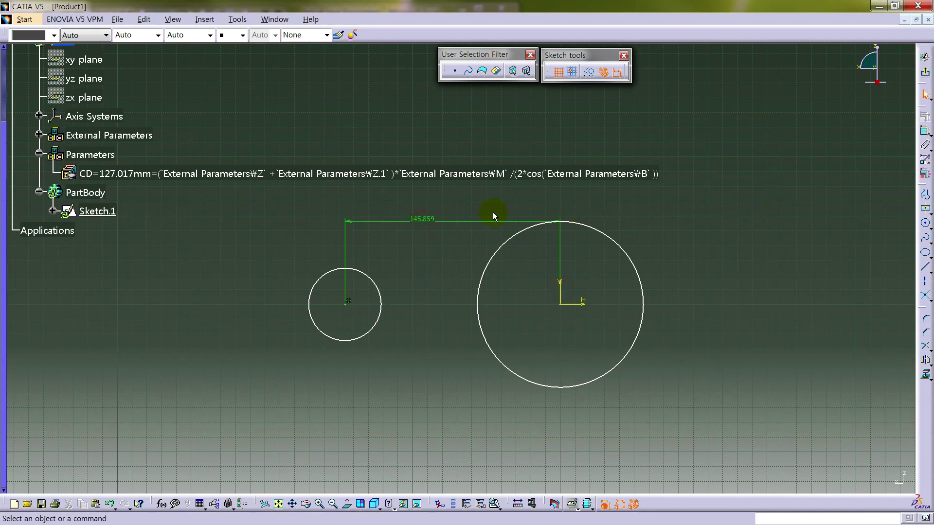
Step: Link the horizontal centre distance dimension to the CD parameter with a formula
right_click(431, 219)
mouse_move(480, 361)
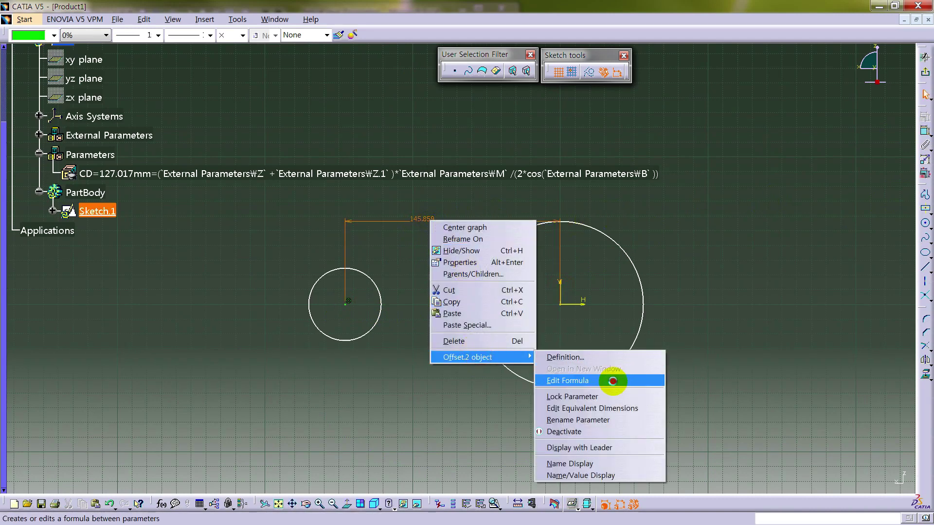
left_click(611, 380)
left_click(124, 176)
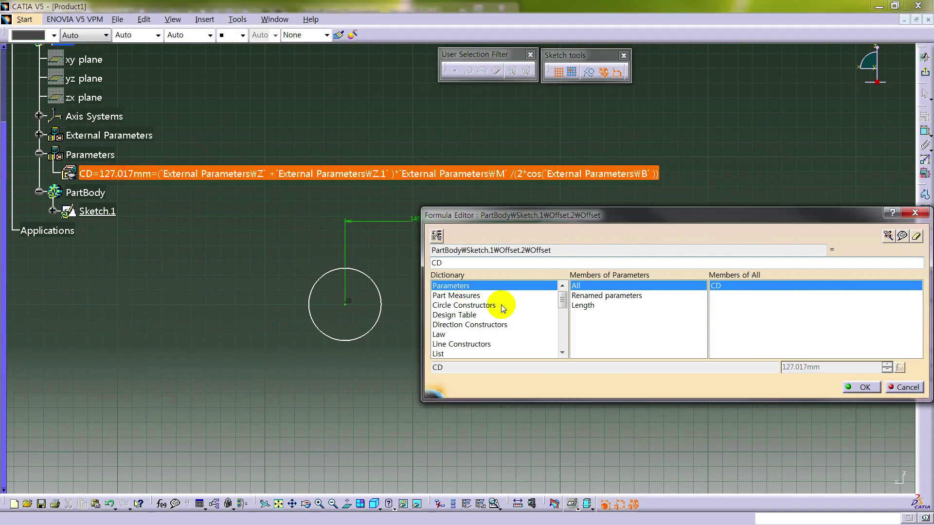
left_click(860, 387)
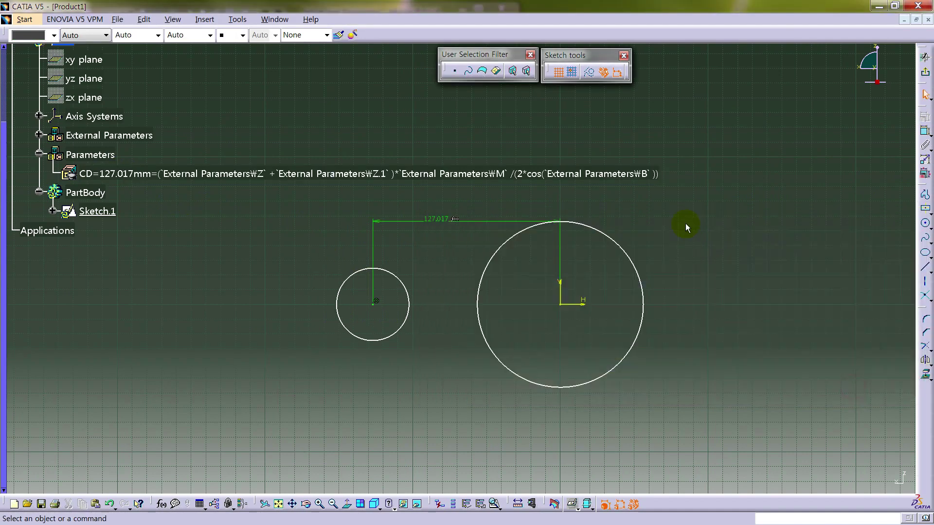
Step: Dimension the diameter of the circle at the origin and set it to 45 mm
left_click(925, 131)
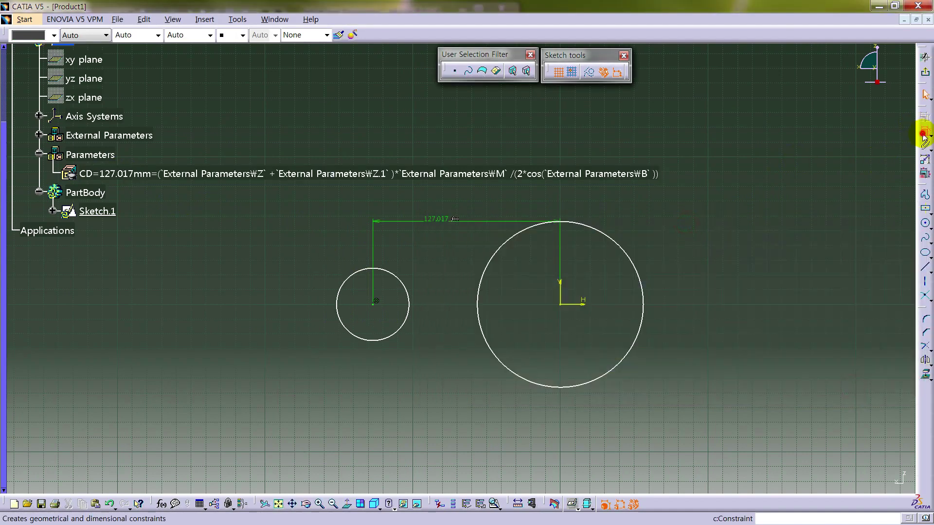
left_click(637, 263)
left_click(653, 250)
double_click(647, 250)
type("45mm")
key("Return")
Step: Dimension the smaller circle's diameter, set it to 20 mm and exit the sketch
left_click(412, 296)
left_click(421, 279)
double_click(421, 278)
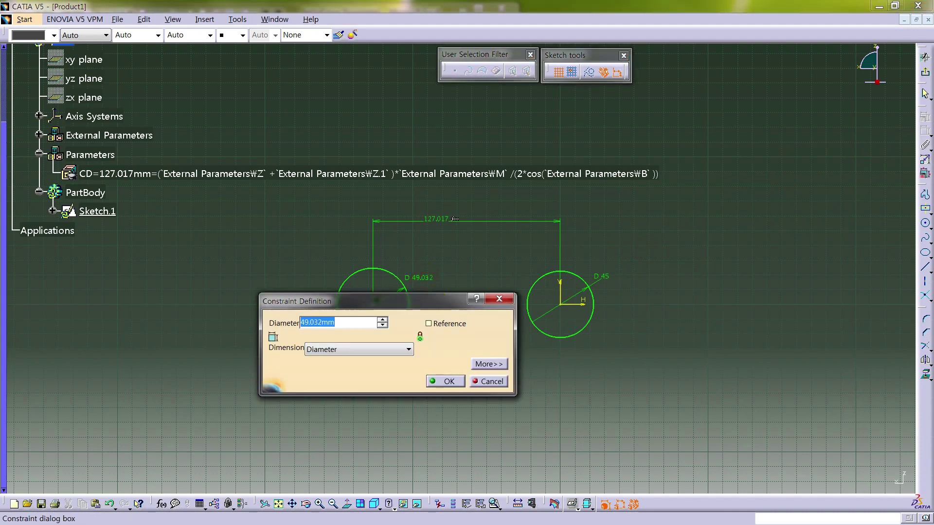
type("20")
key("Return")
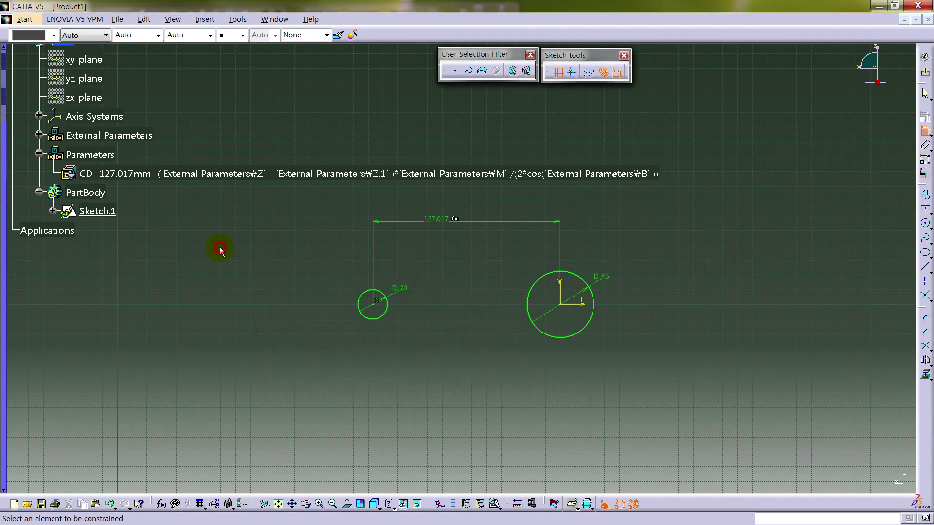
left_click(925, 72)
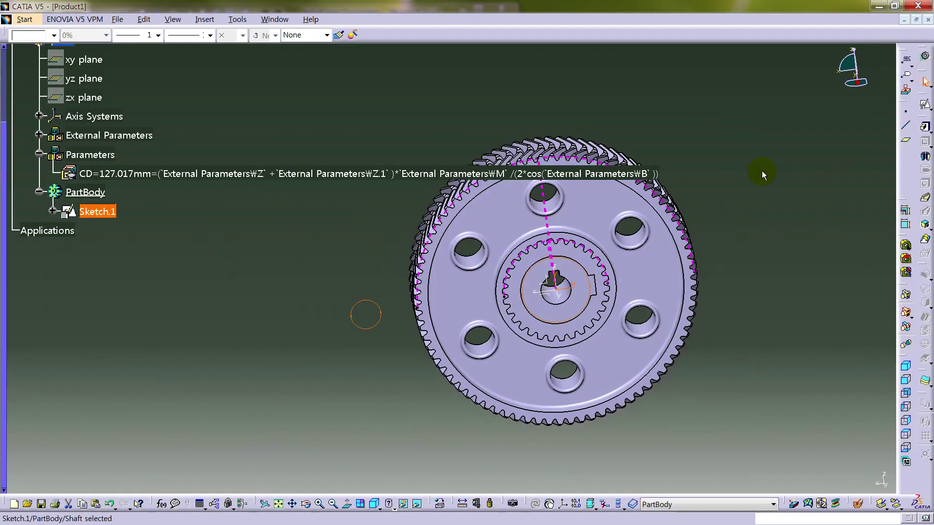
left_click(762, 173)
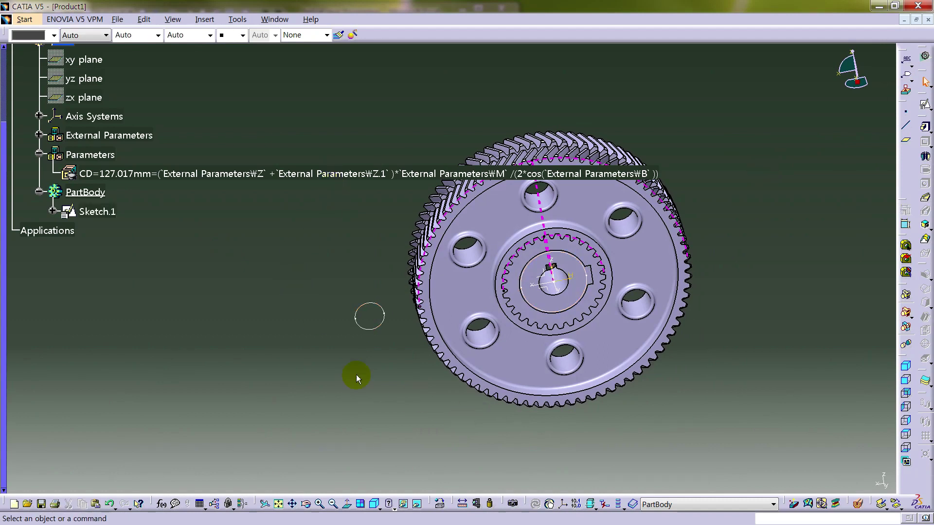
right_click(79, 195)
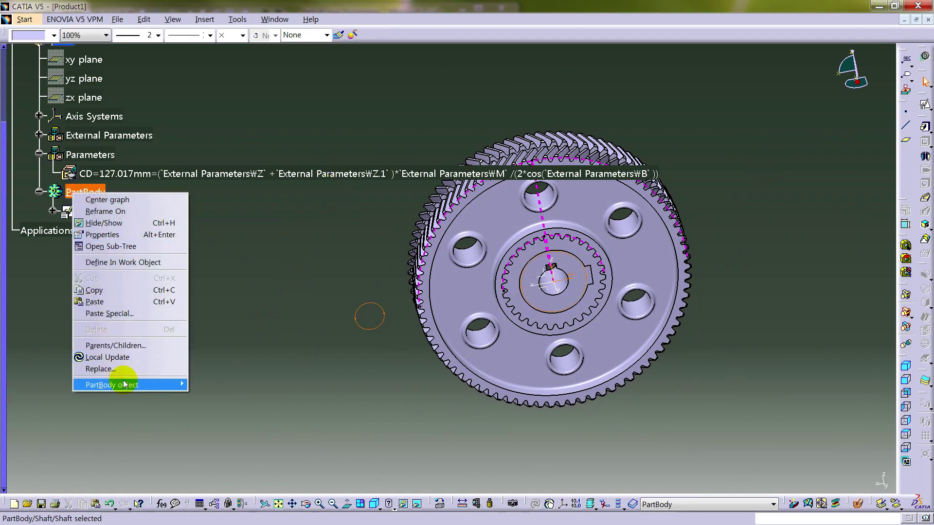
mouse_move(131, 385)
middle_click_drag(508, 381, 535, 338)
Step: Collapse the Shaft's Parameters in the tree and hide the Gear and Pinion components
left_click(23, 307)
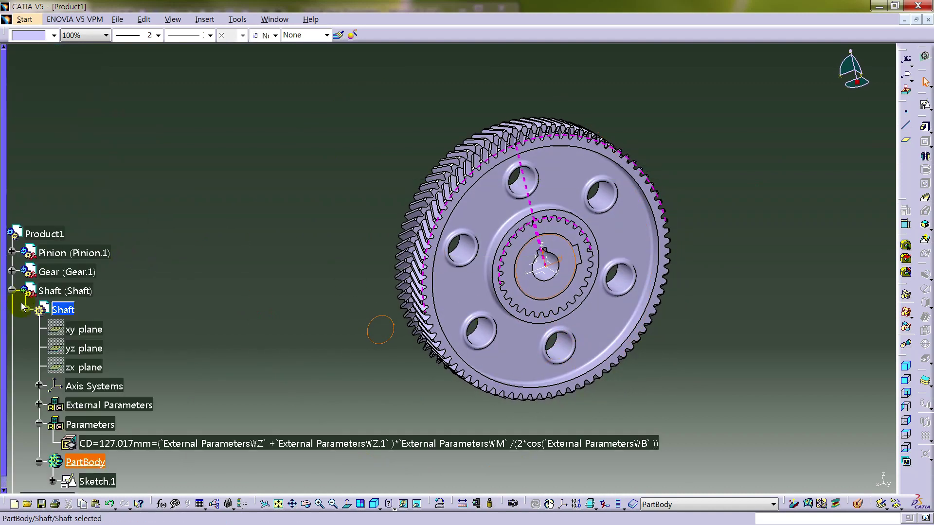
left_click(39, 424)
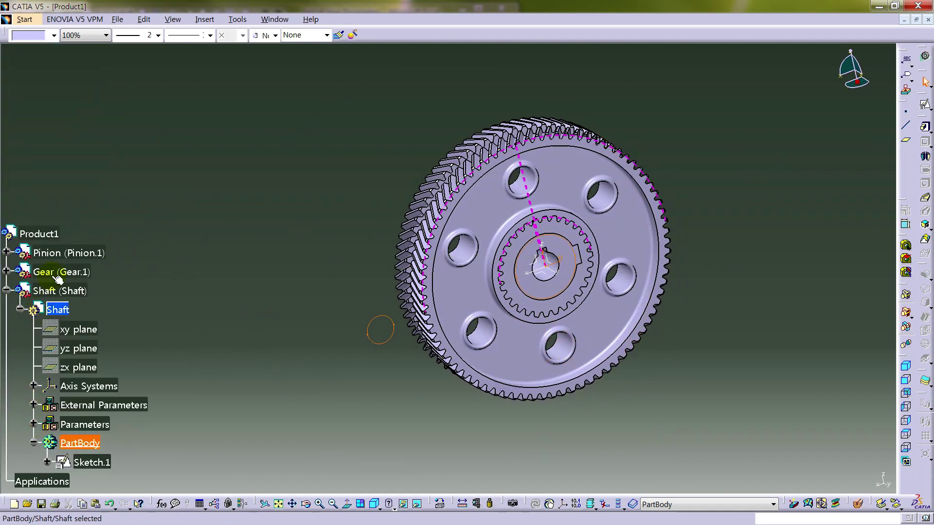
right_click(65, 274)
left_click(92, 300)
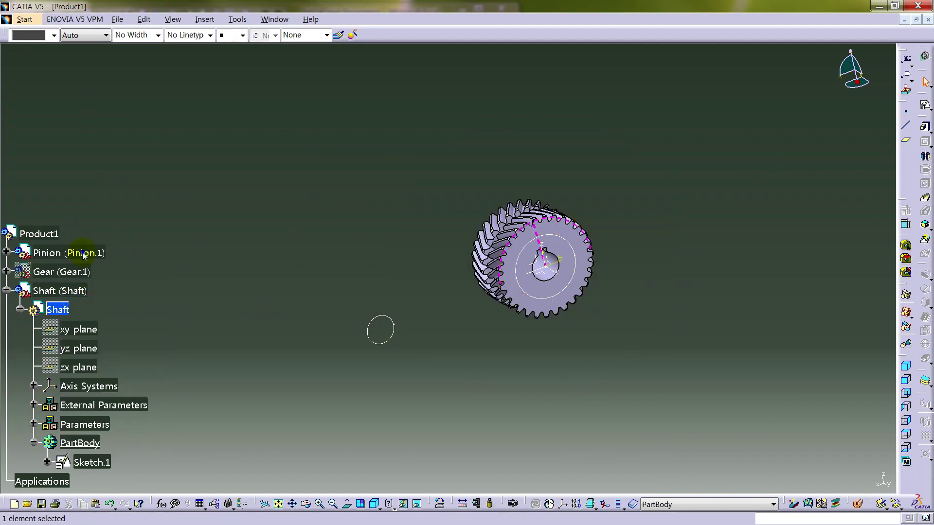
right_click(86, 253)
left_click(114, 283)
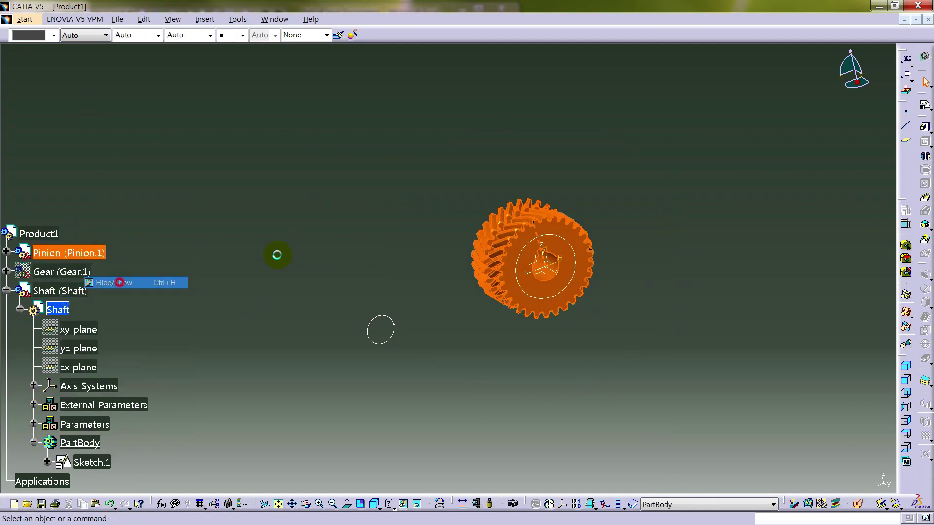
Step: Start a Multi-Pad from the two-circle sketch and enter 40 mm for both the first and second limit lengths
left_click(925, 128)
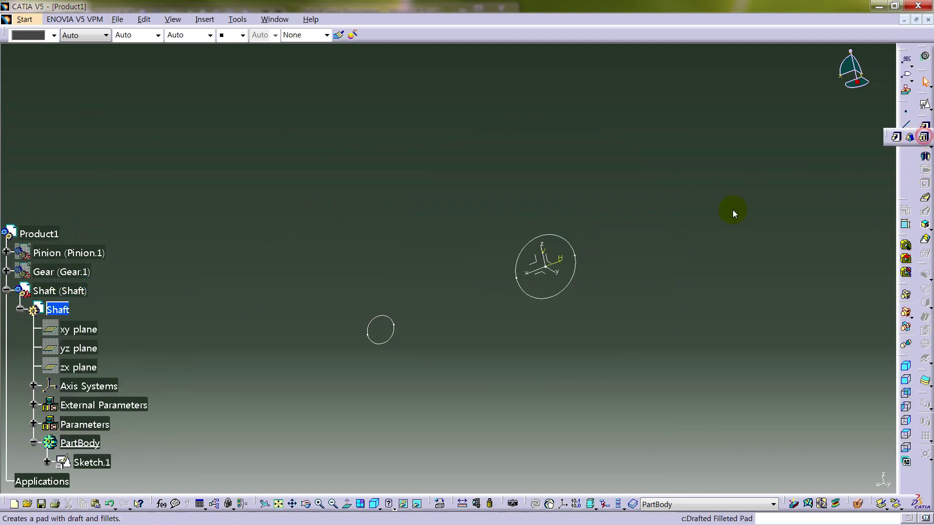
left_click(568, 242)
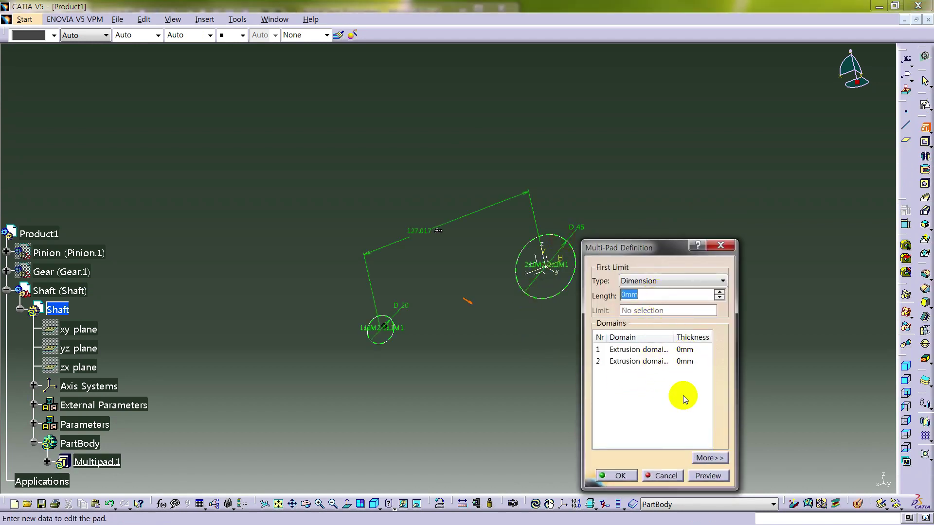
type("40")
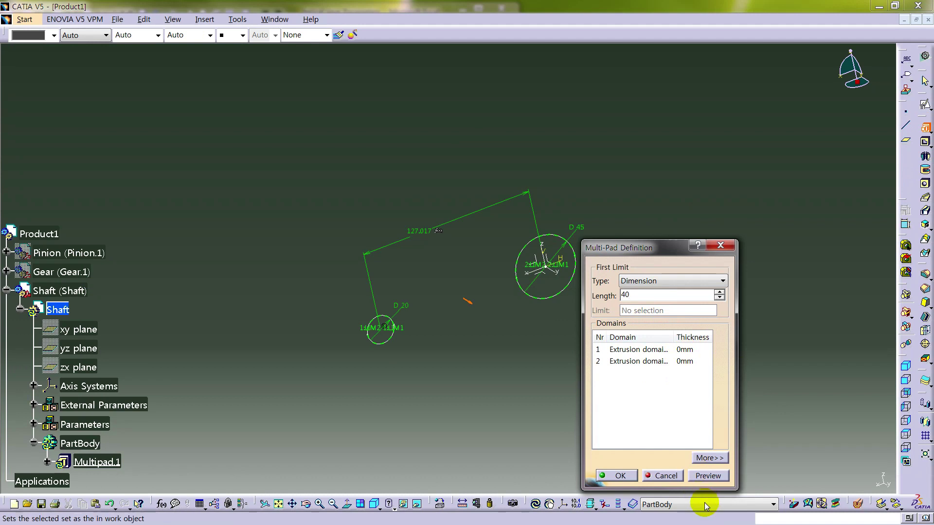
left_click(710, 458)
left_click(794, 294)
type("40")
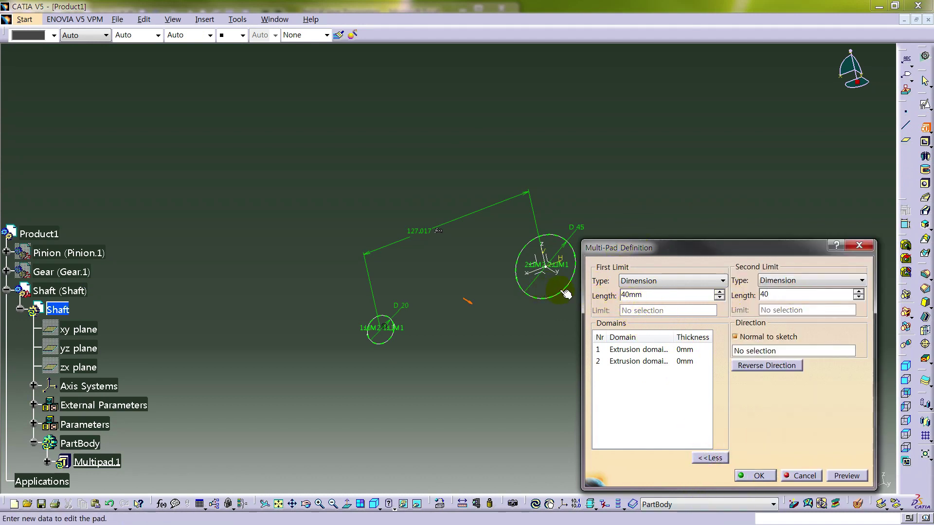
Step: Set both the first and second limit lengths of the larger circle's extrusion domain to 60 mm
left_click(669, 363)
double_click(656, 295)
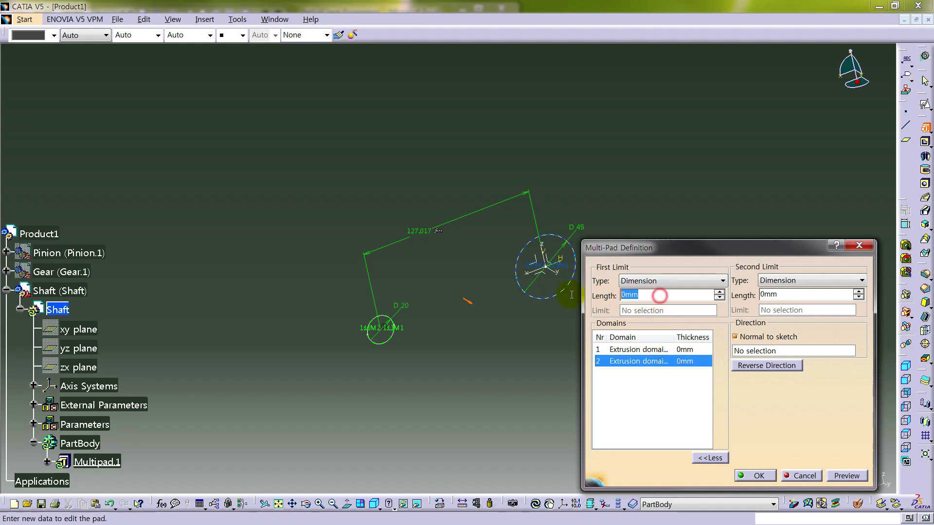
type("60")
double_click(807, 294)
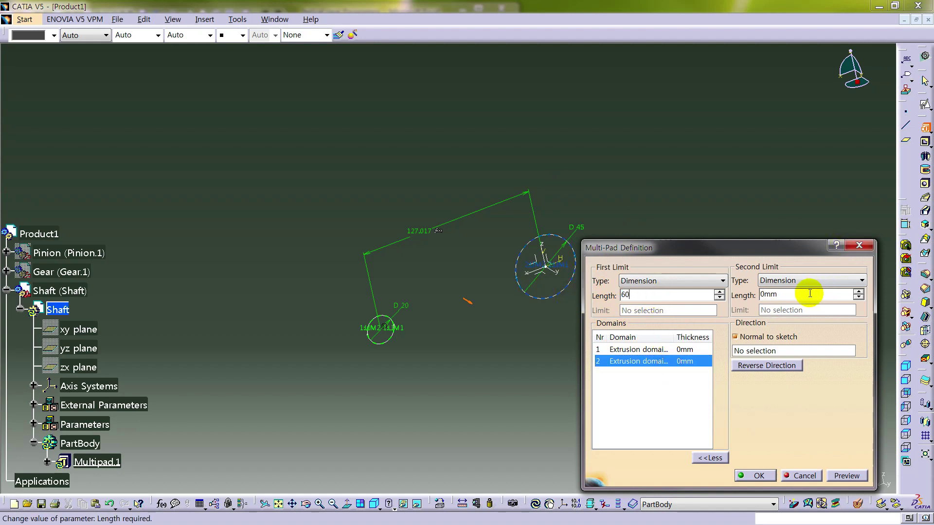
type("60")
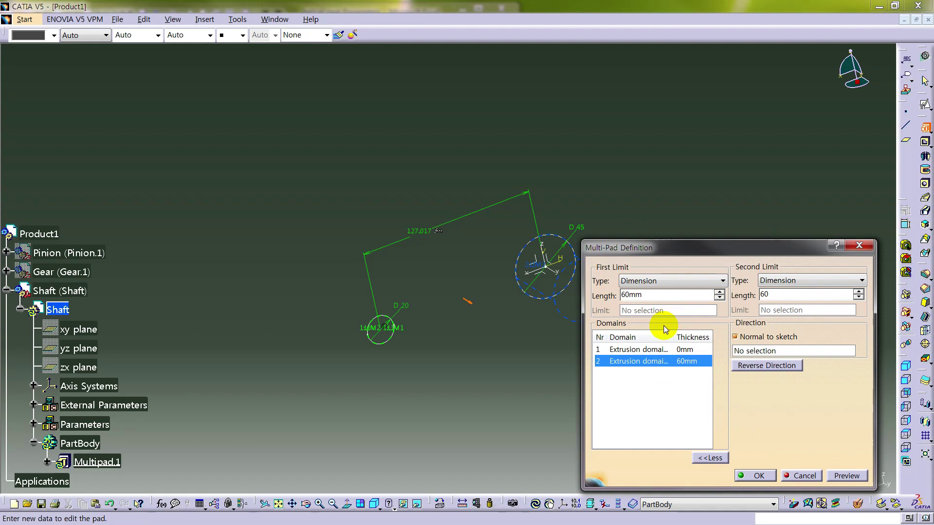
Step: Set both limit lengths of the smaller circle's domain to 40 mm, then preview and create the Multi-Pad
left_click(622, 351)
double_click(653, 293)
double_click(783, 295)
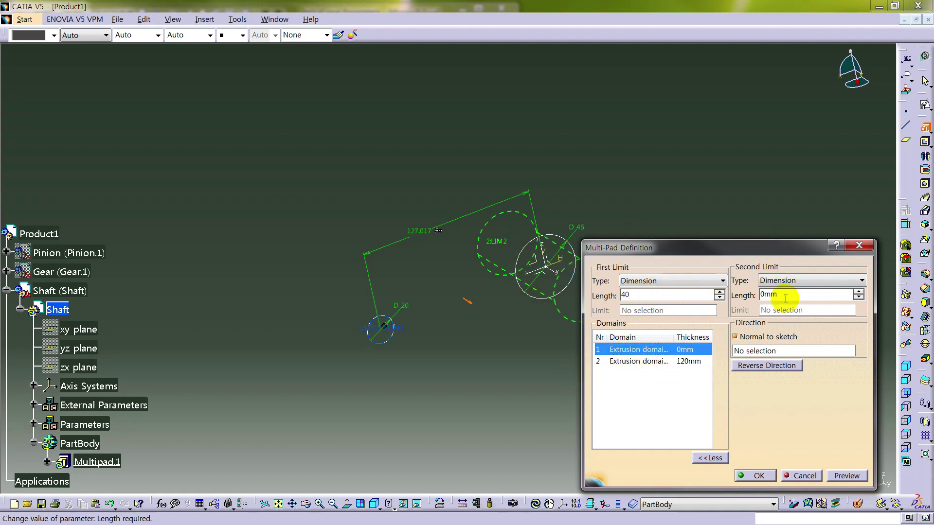
type("40")
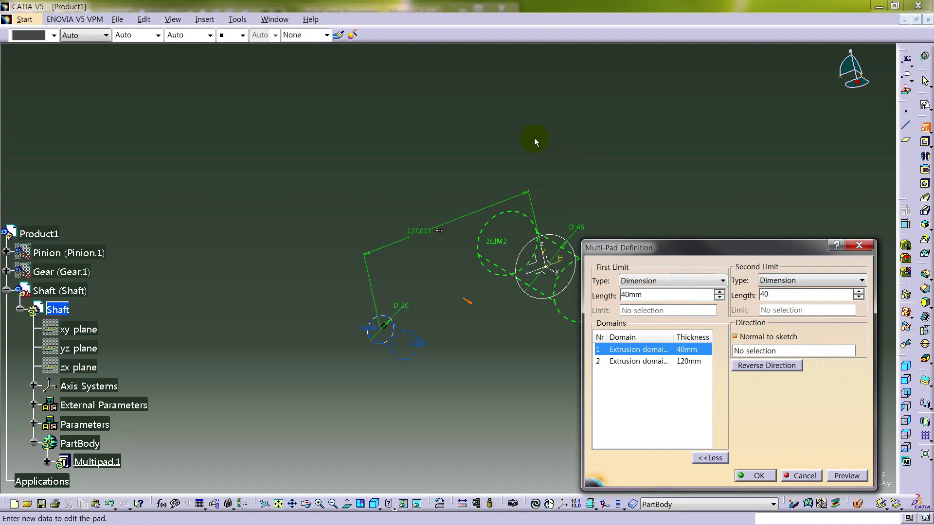
middle_click_drag(535, 139, 392, 129)
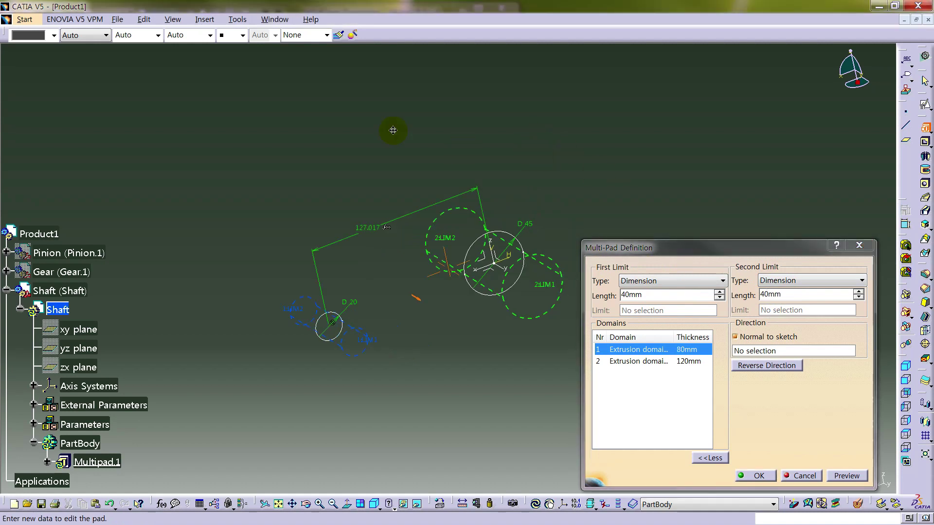
left_click(848, 475)
left_click(754, 475)
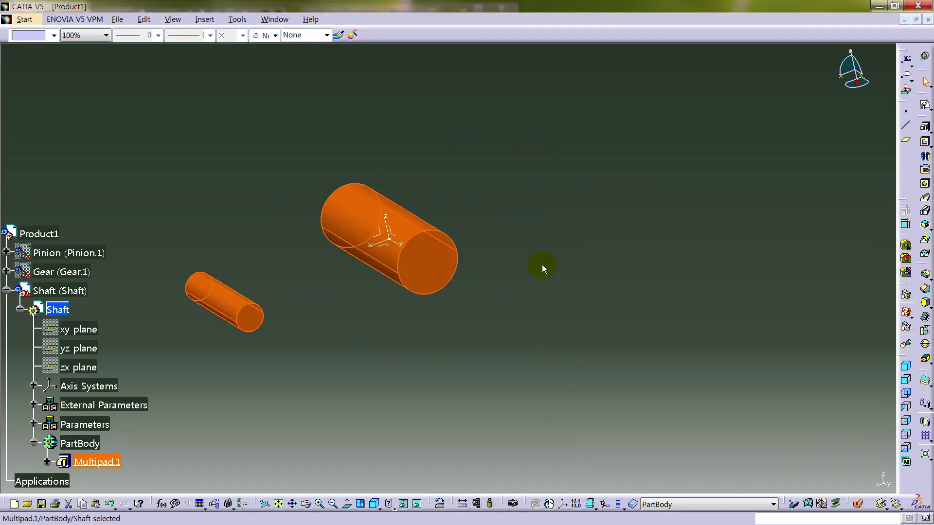
Step: Colour the Shaft's PartBody tan and hide its absolute axis system
middle_click_drag(344, 312, 505, 375)
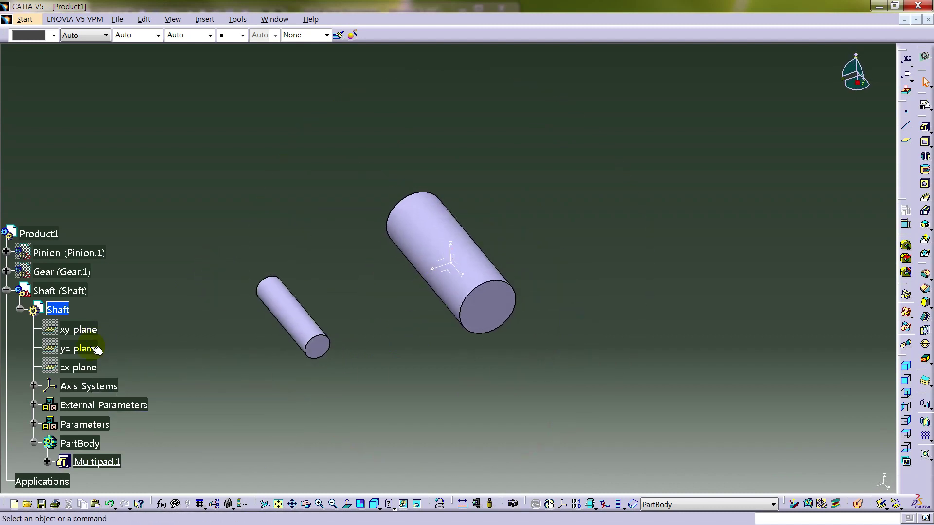
left_click(97, 443)
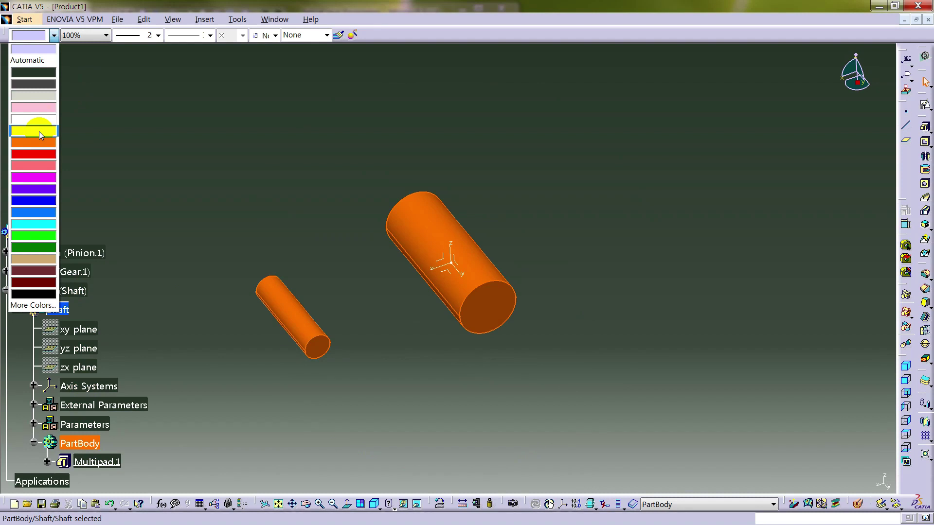
left_click(45, 261)
right_click(457, 267)
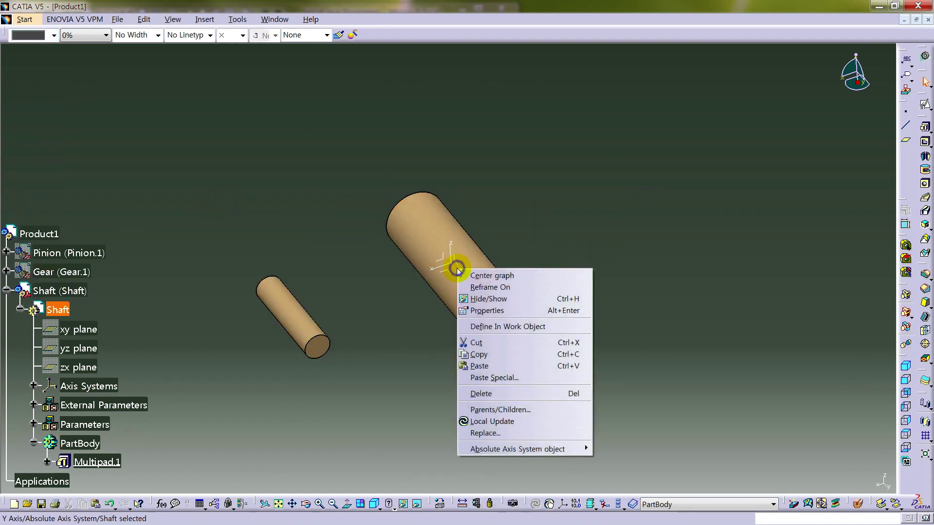
left_click(499, 300)
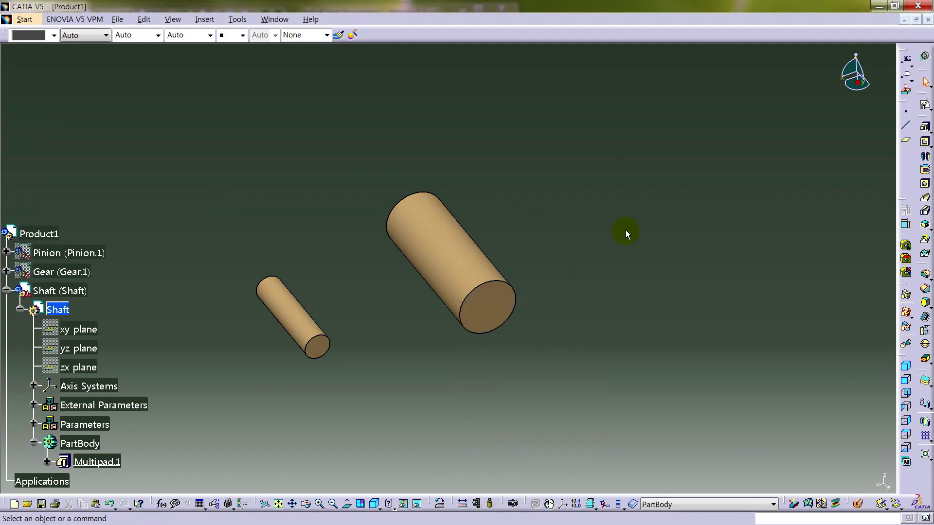
Step: Show the Gear and Pinion components again and make Product1 the active assembly
right_click(83, 272)
left_click(125, 303)
right_click(80, 254)
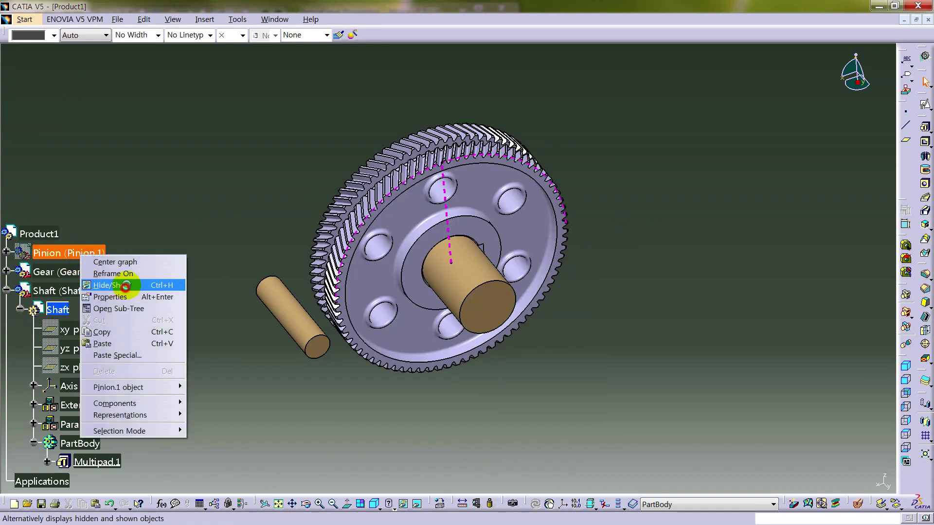
left_click(126, 289)
double_click(34, 234)
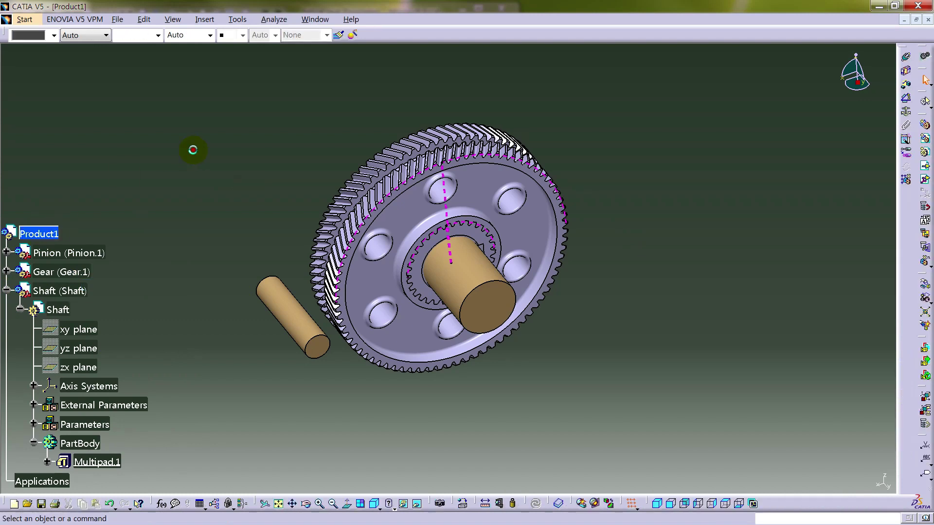
Step: Collapse the Shaft branch in the tree and apply a Fix constraint to the Shaft component
middle_click_drag(480, 287, 568, 275)
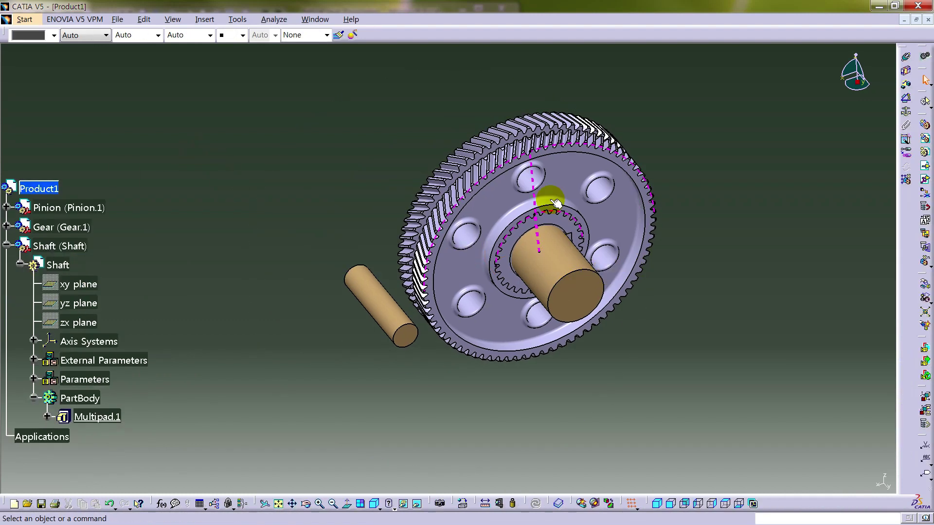
left_click(6, 200)
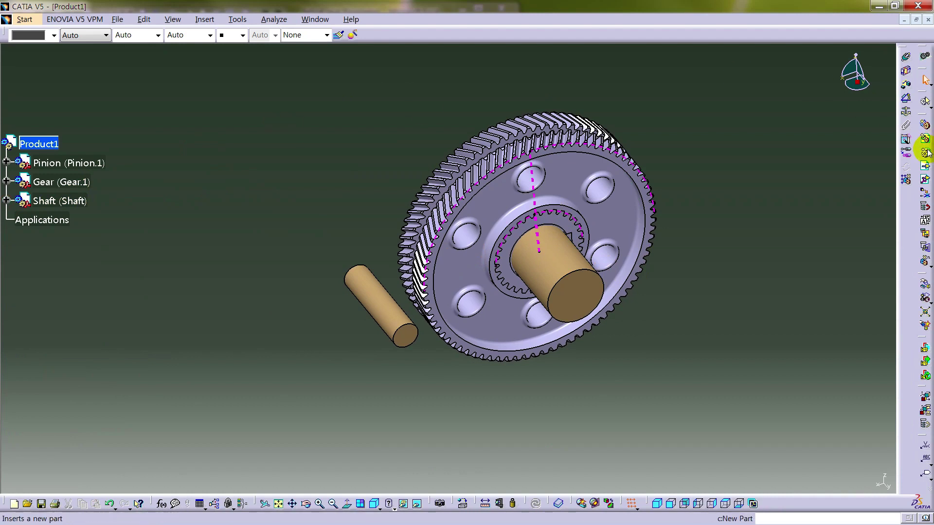
left_click(824, 270)
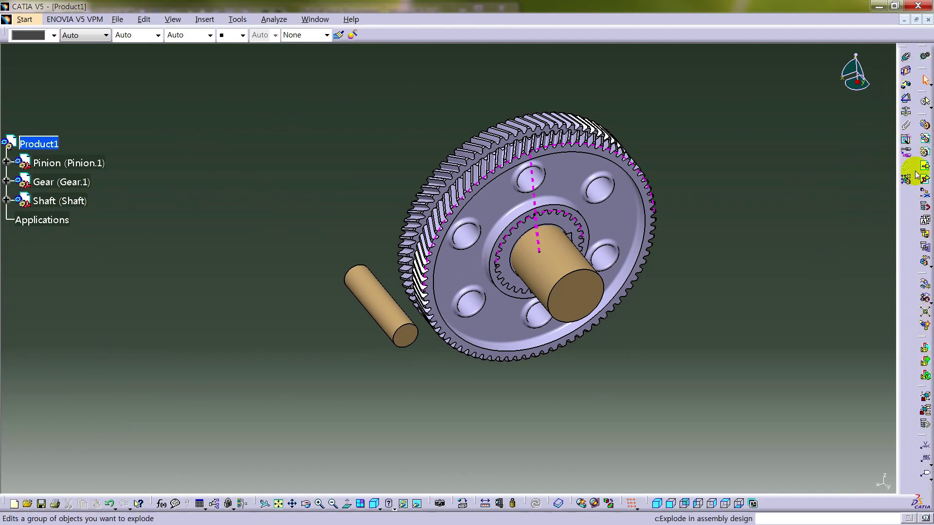
left_click(906, 98)
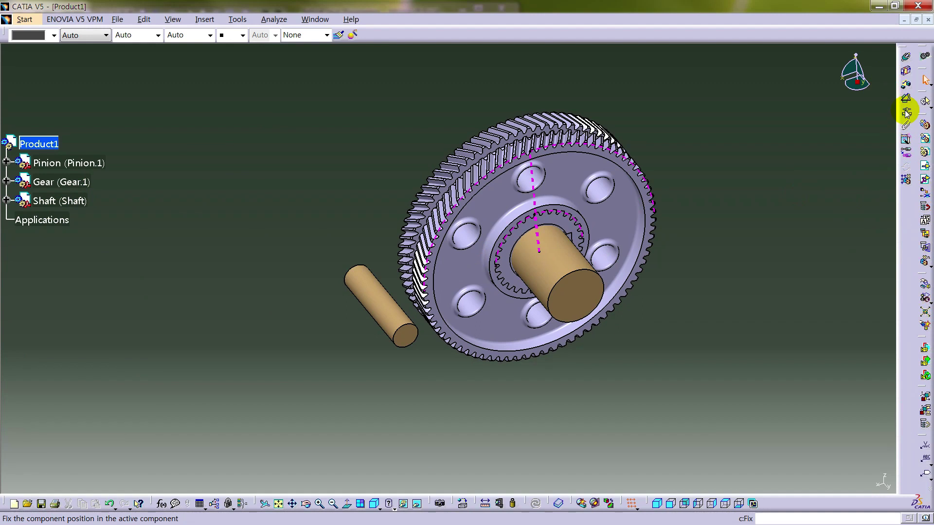
left_click(576, 258)
left_click(732, 204)
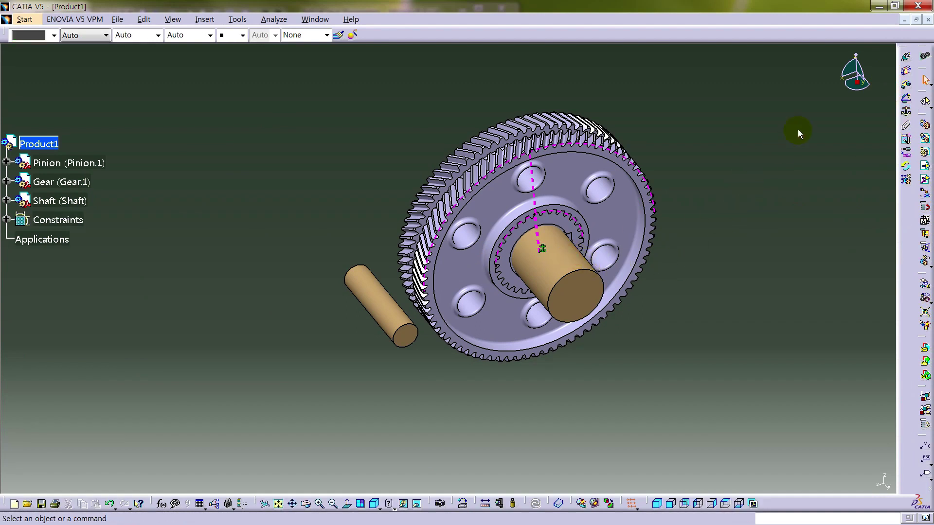
Step: Enable the compass's automatic snapping to the selected object and move the Pinion out of the gear, beside the small shaft
right_click(848, 73)
left_click(819, 168)
left_click(75, 165)
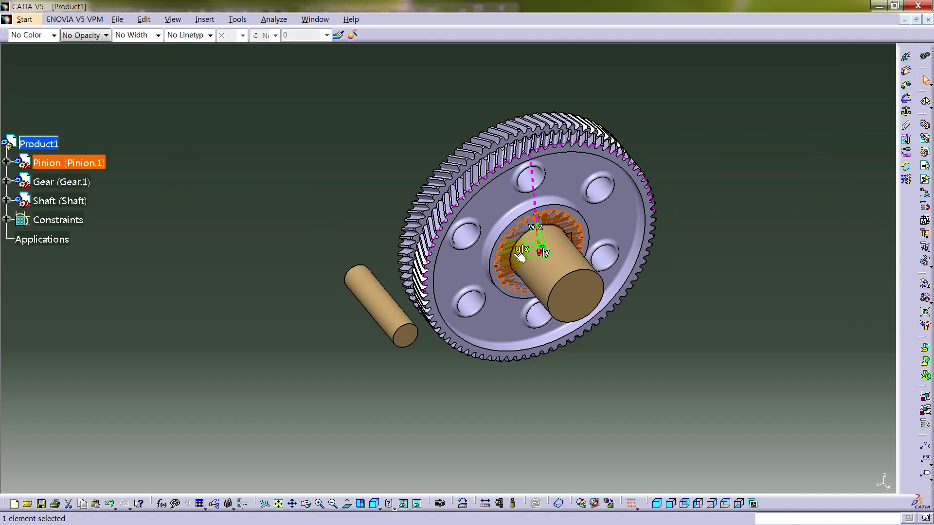
left_click_drag(534, 248, 316, 318)
left_click(339, 177)
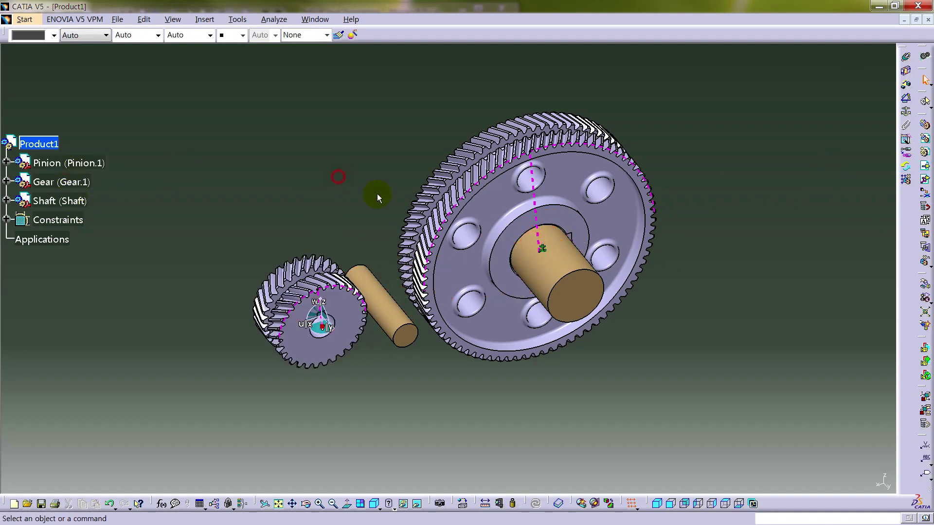
Step: Add a coincidence constraint between the large shaft's axis and the Gear's axis
left_click(906, 57)
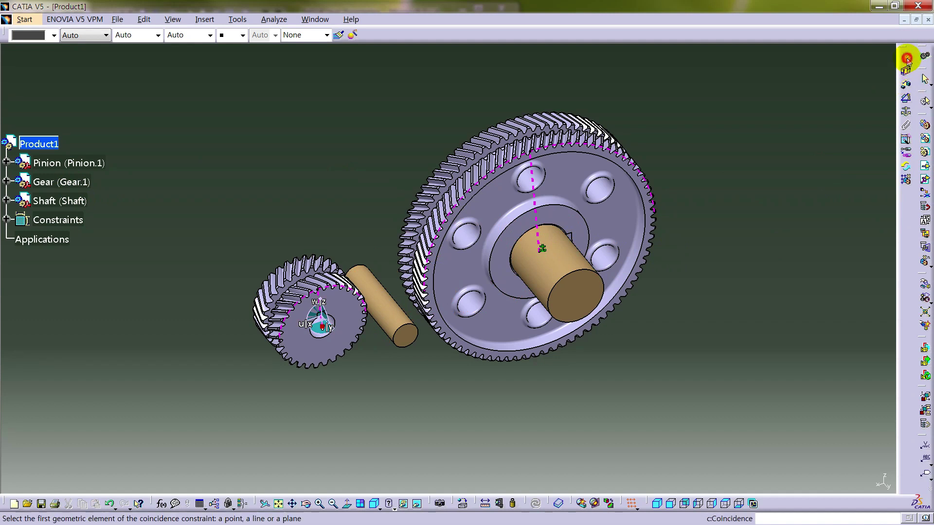
left_click(583, 246)
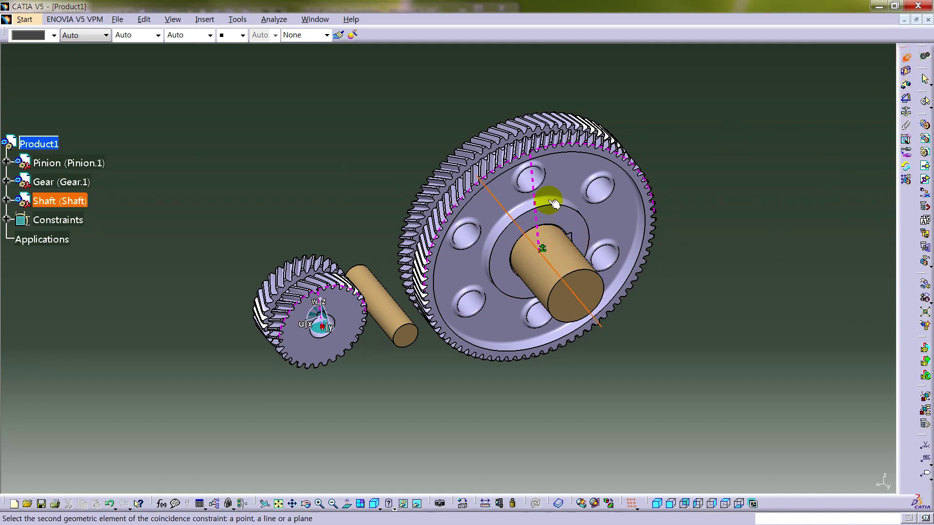
left_click(549, 201)
Step: Add a coincidence constraint between the small shaft's axis and the Pinion's bore axis
left_click(383, 310)
middle_click_drag(389, 306, 366, 235, "ctrl")
left_click(389, 215)
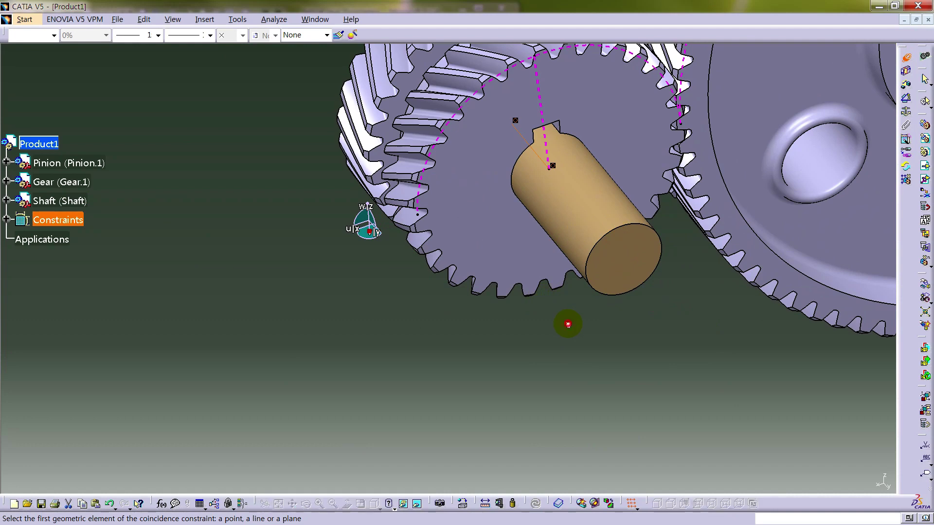
middle_click_drag(466, 391, 546, 336, "ctrl")
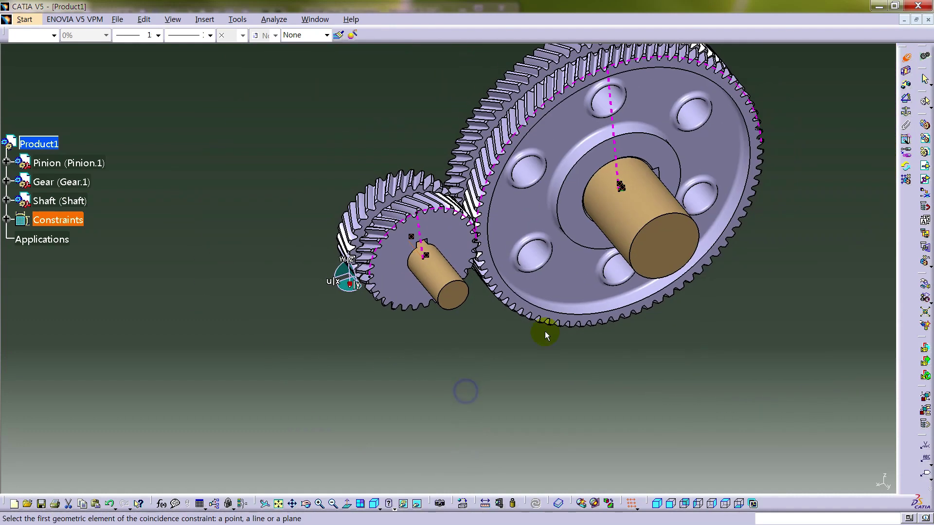
middle_click_drag(494, 303, 473, 262, "ctrl")
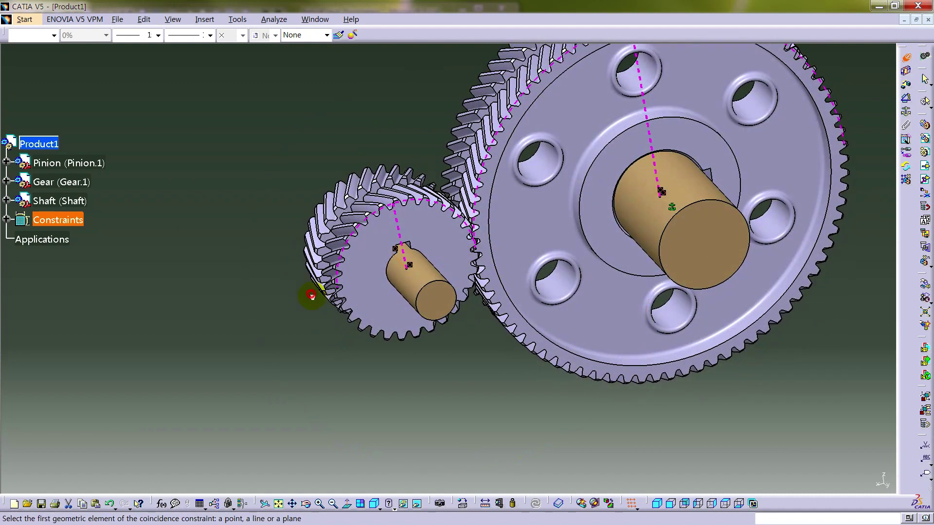
Step: Leave the coincidence command and turn off the compass's automatic snapping to the selected object
right_click(852, 68)
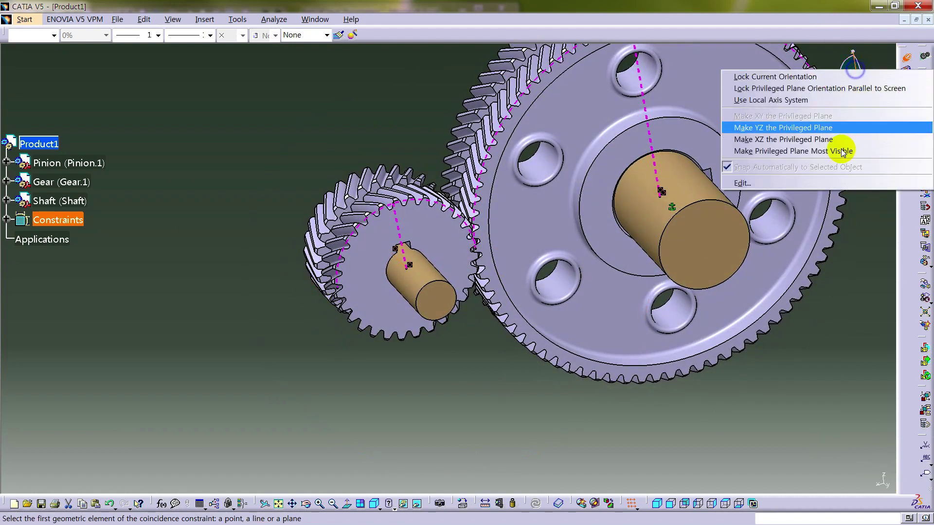
left_click(905, 57)
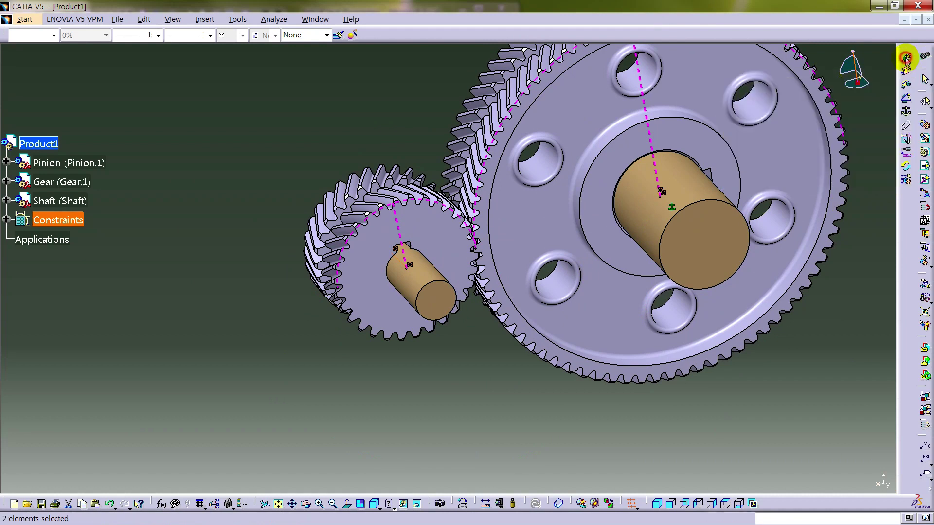
right_click(858, 84)
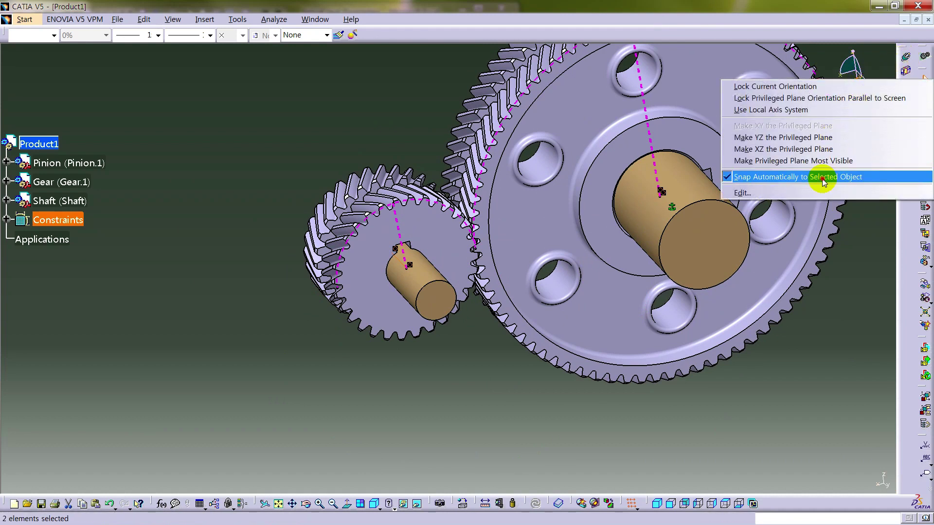
left_click(823, 177)
middle_click_drag(545, 321, 476, 376)
middle_click_drag(432, 396, 450, 331)
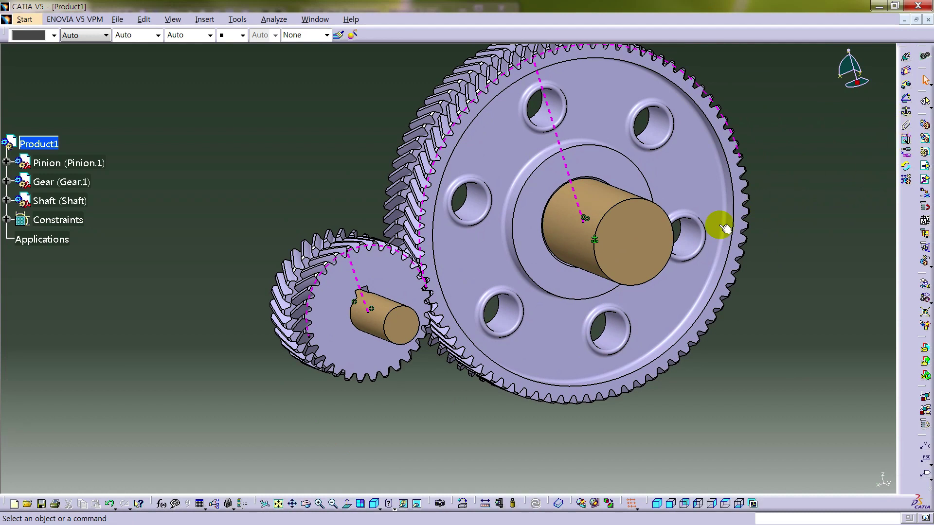
Step: Add an offset constraint of -40 mm between the large shaft's end face and the Gear's hub face
left_click(906, 56)
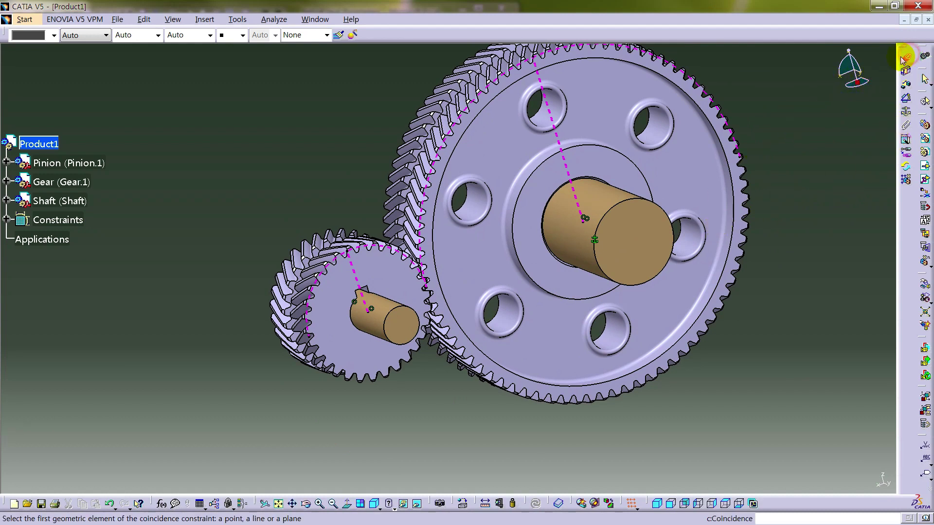
left_click(796, 184)
left_click(906, 85)
left_click(688, 210)
left_click(619, 169)
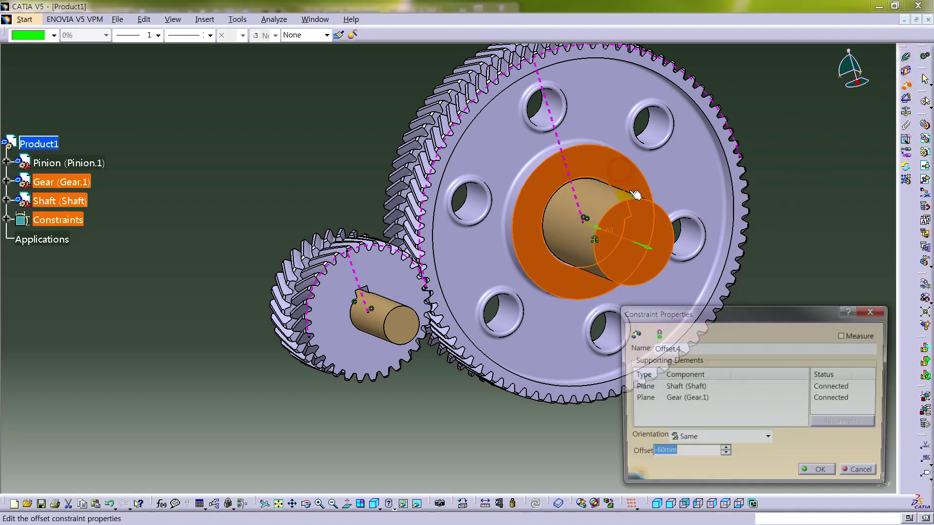
type("-")
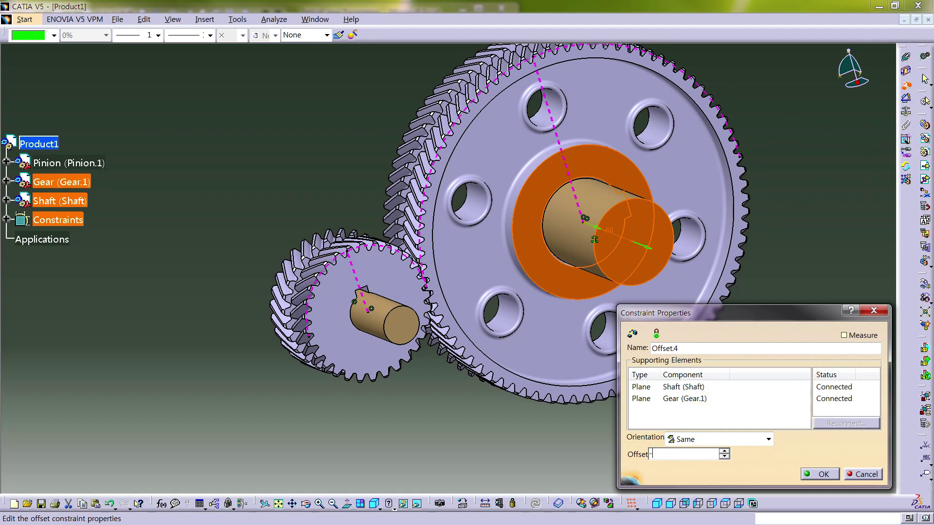
type("40mm")
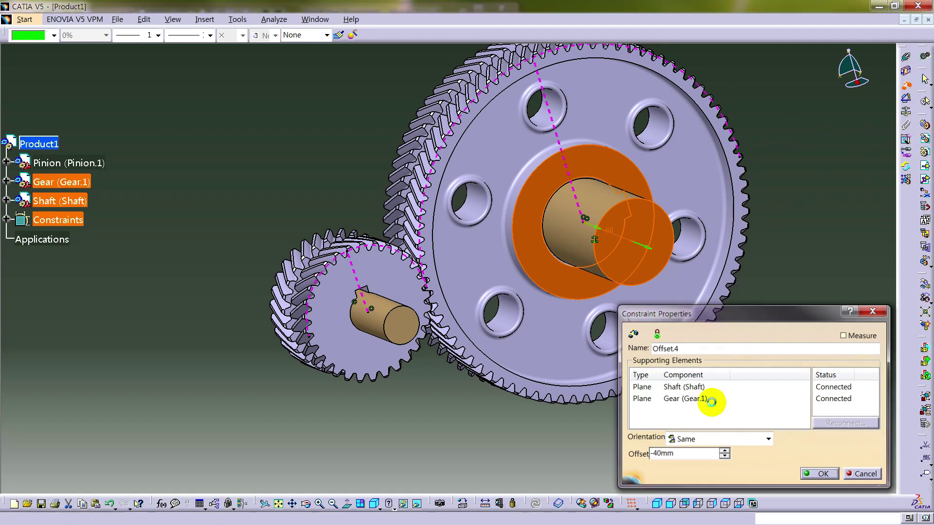
key("Return")
left_click(851, 138)
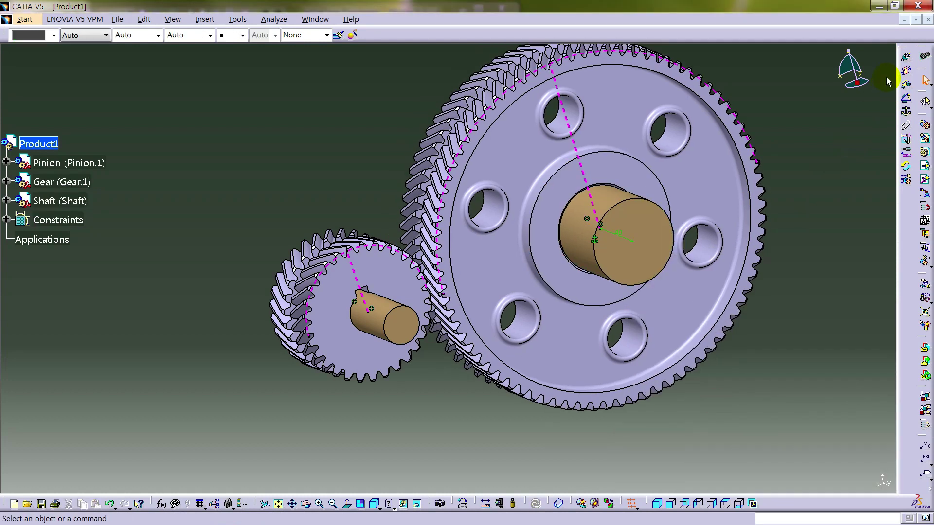
Step: Start an offset constraint from the Pinion's front face
left_click(905, 84)
left_click(390, 267)
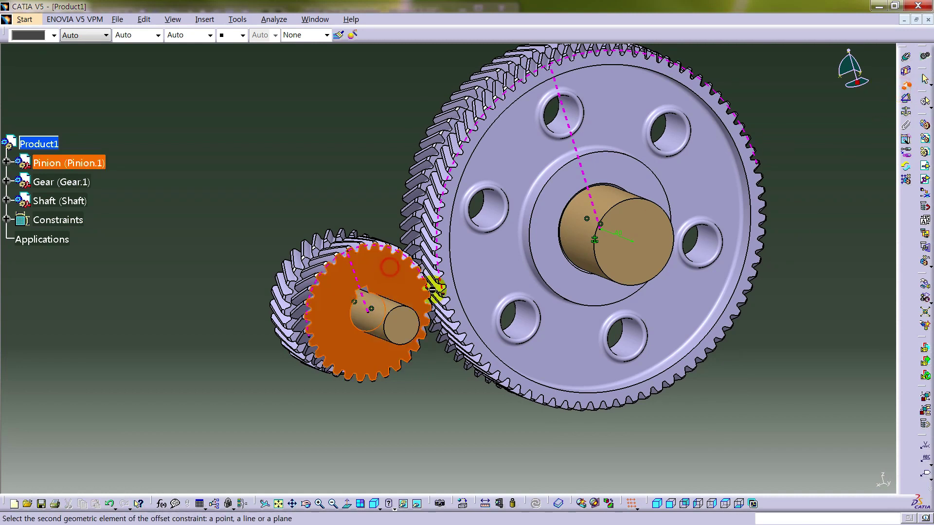